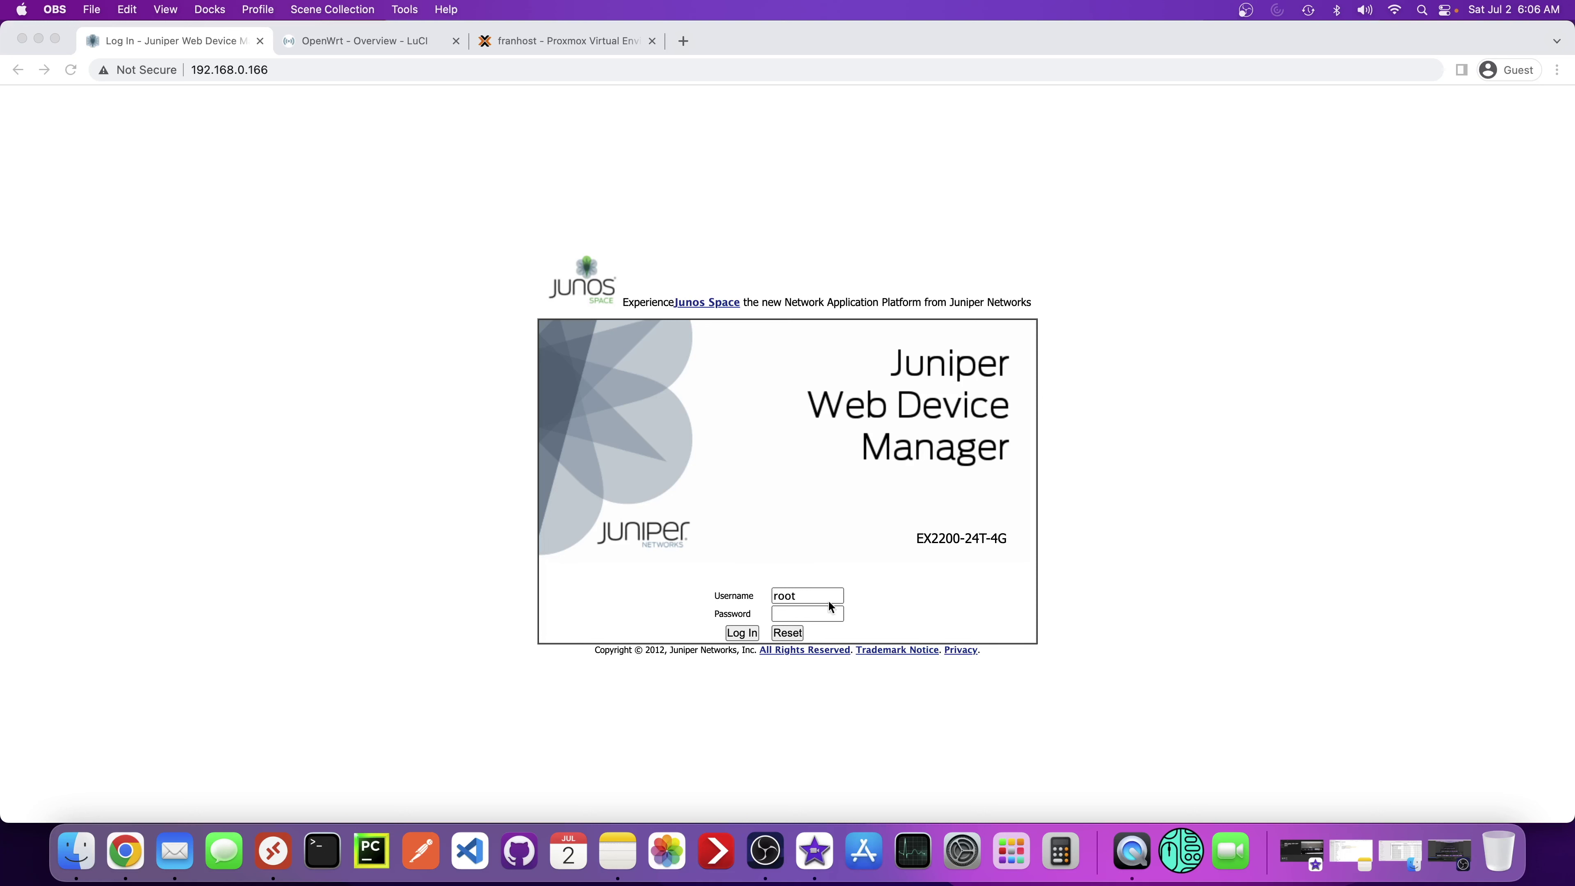
- Log in to the EX2200 switch's Web Device Manager as root with the root password
click(805, 613)
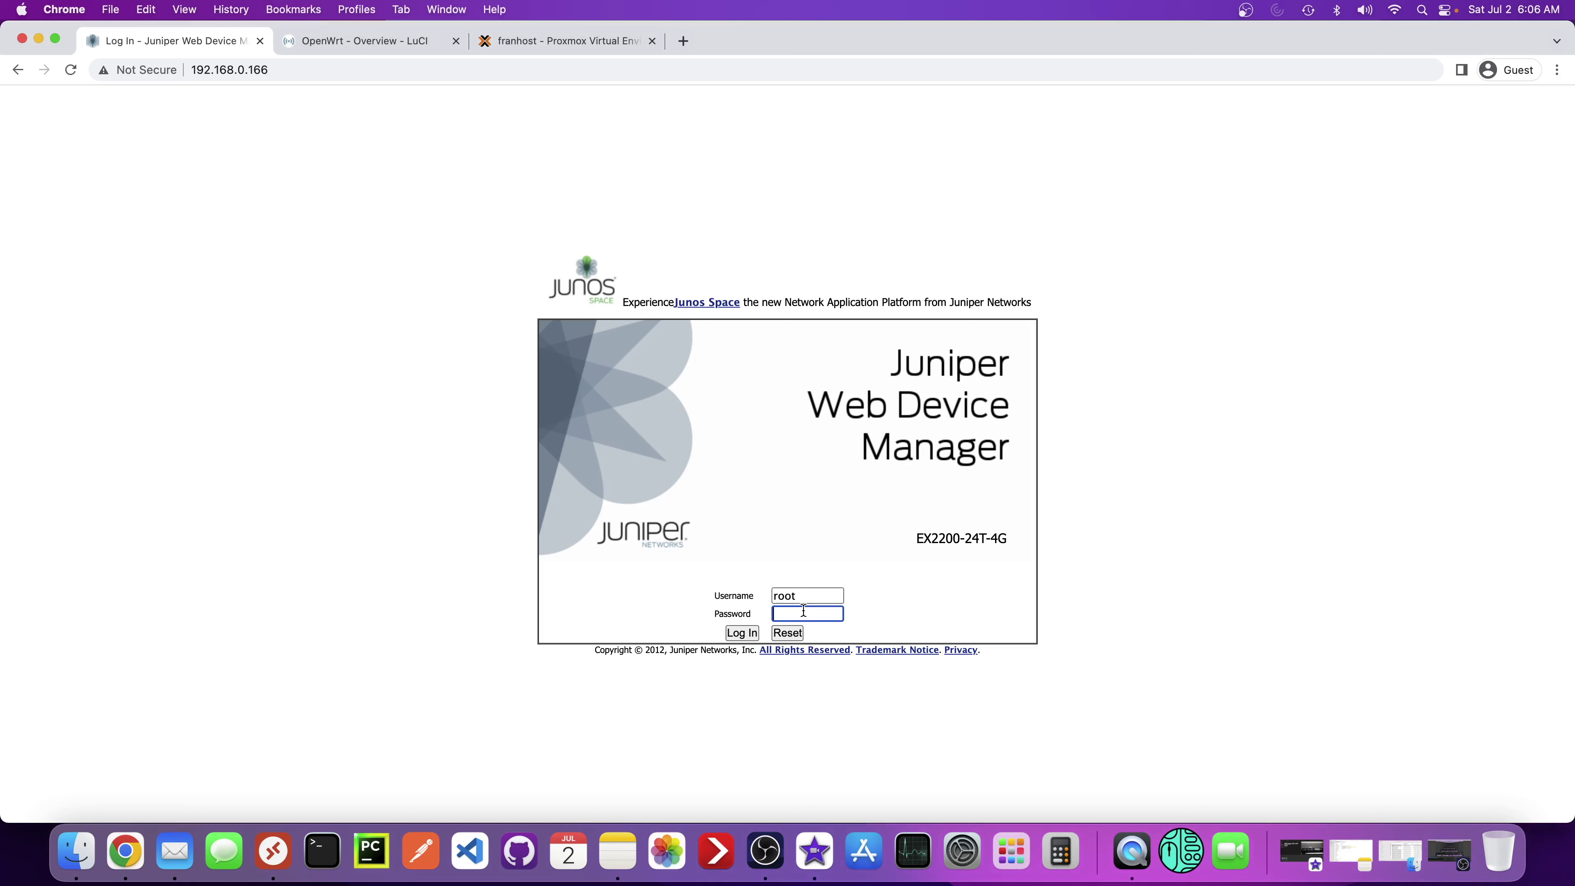
text(*******)
key(Return)
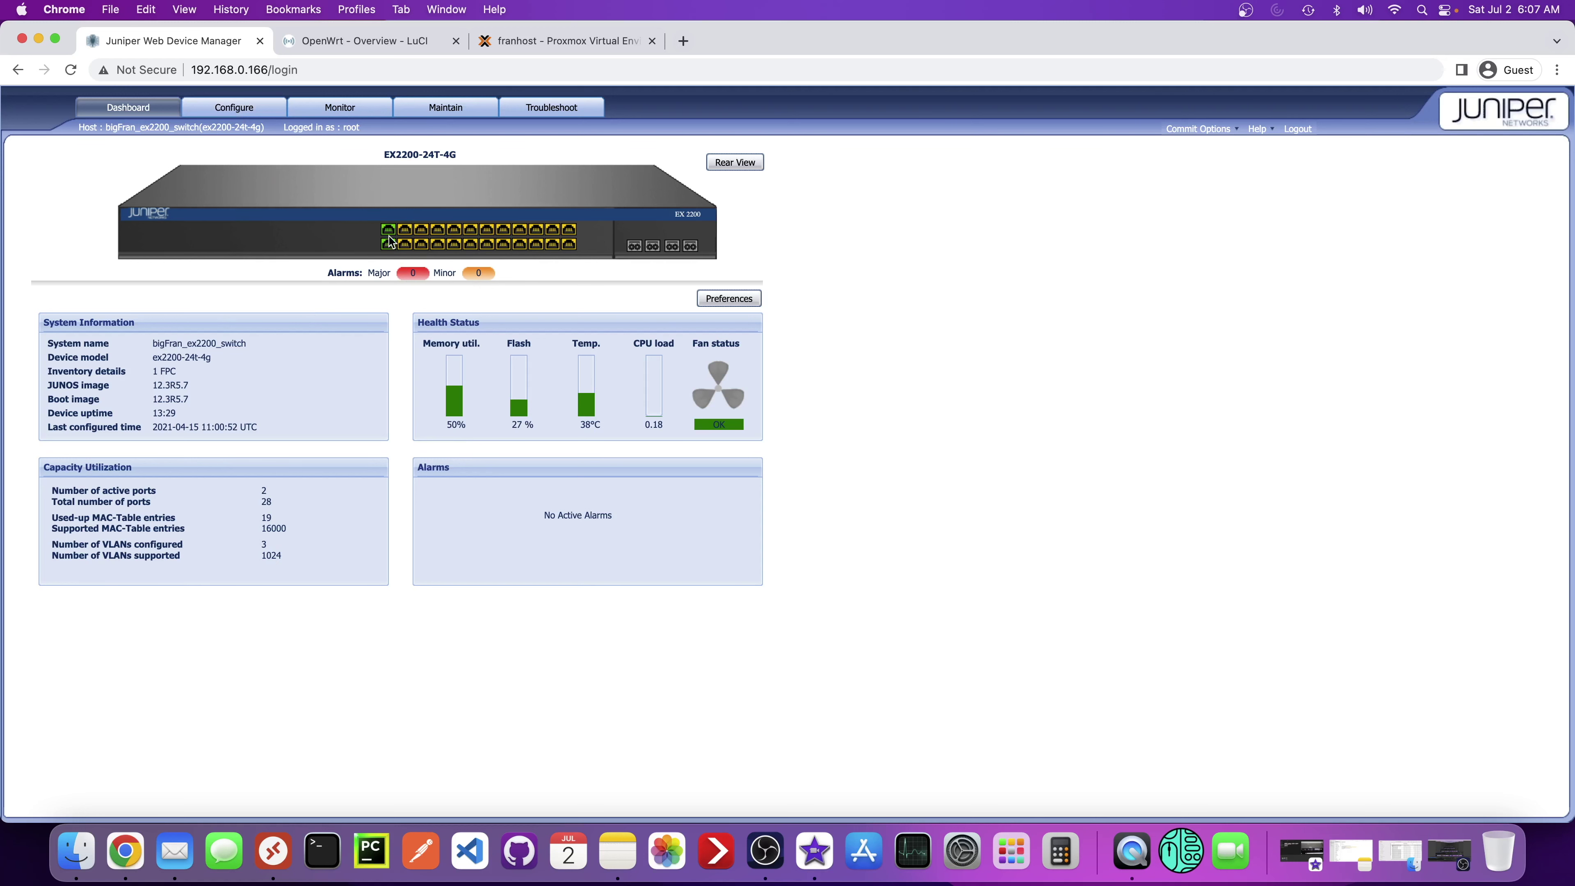
- Open the switch's Configure > Switching > VLAN page to review its existing VLANs
click(235, 108)
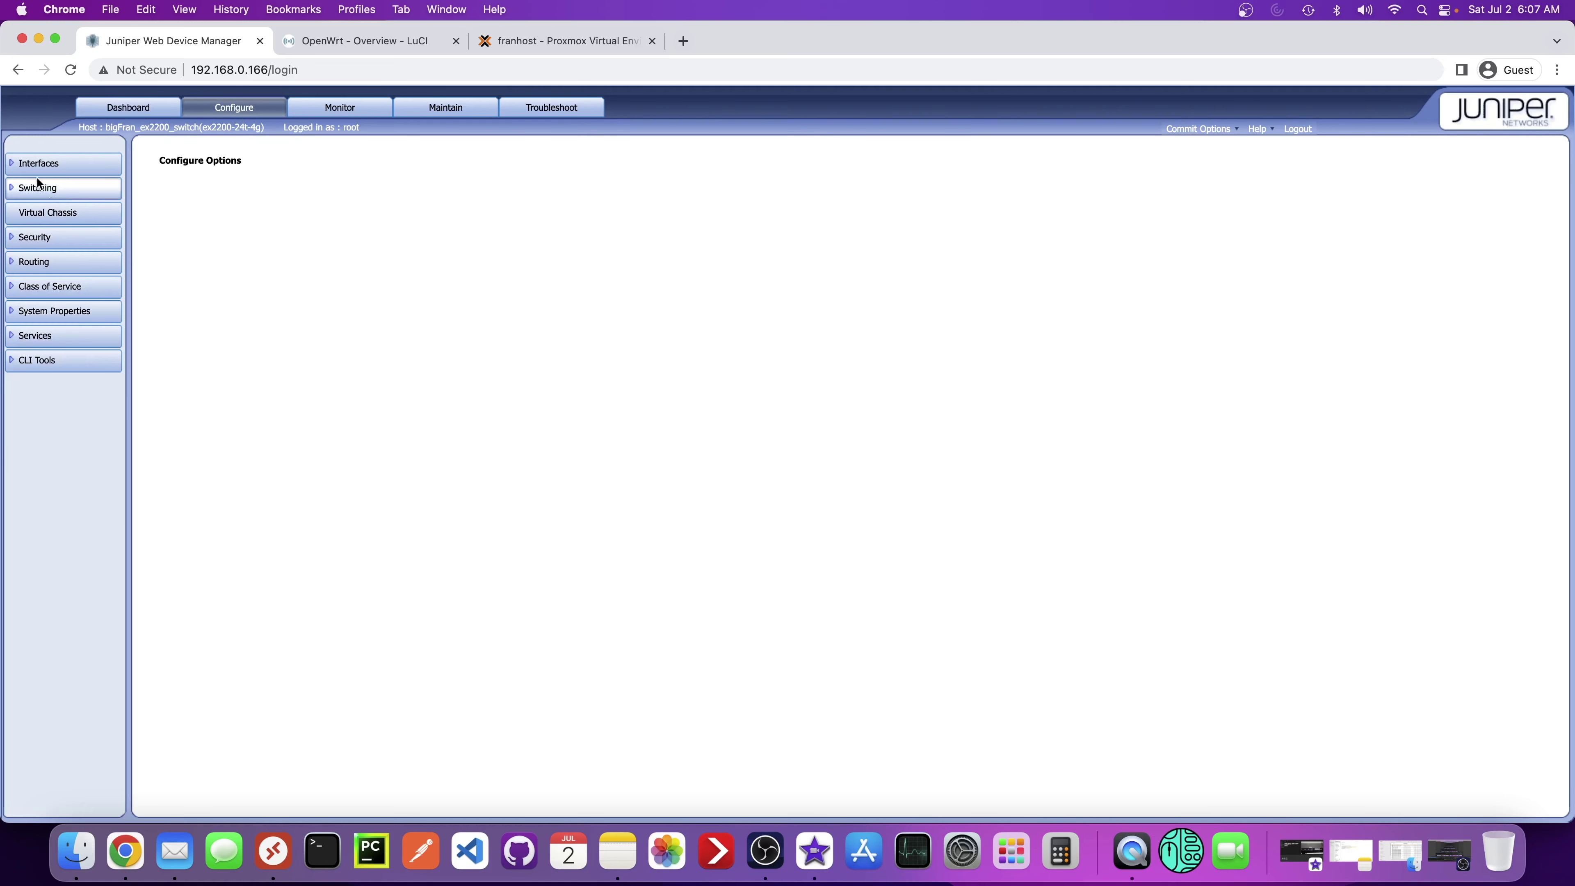
click(18, 163)
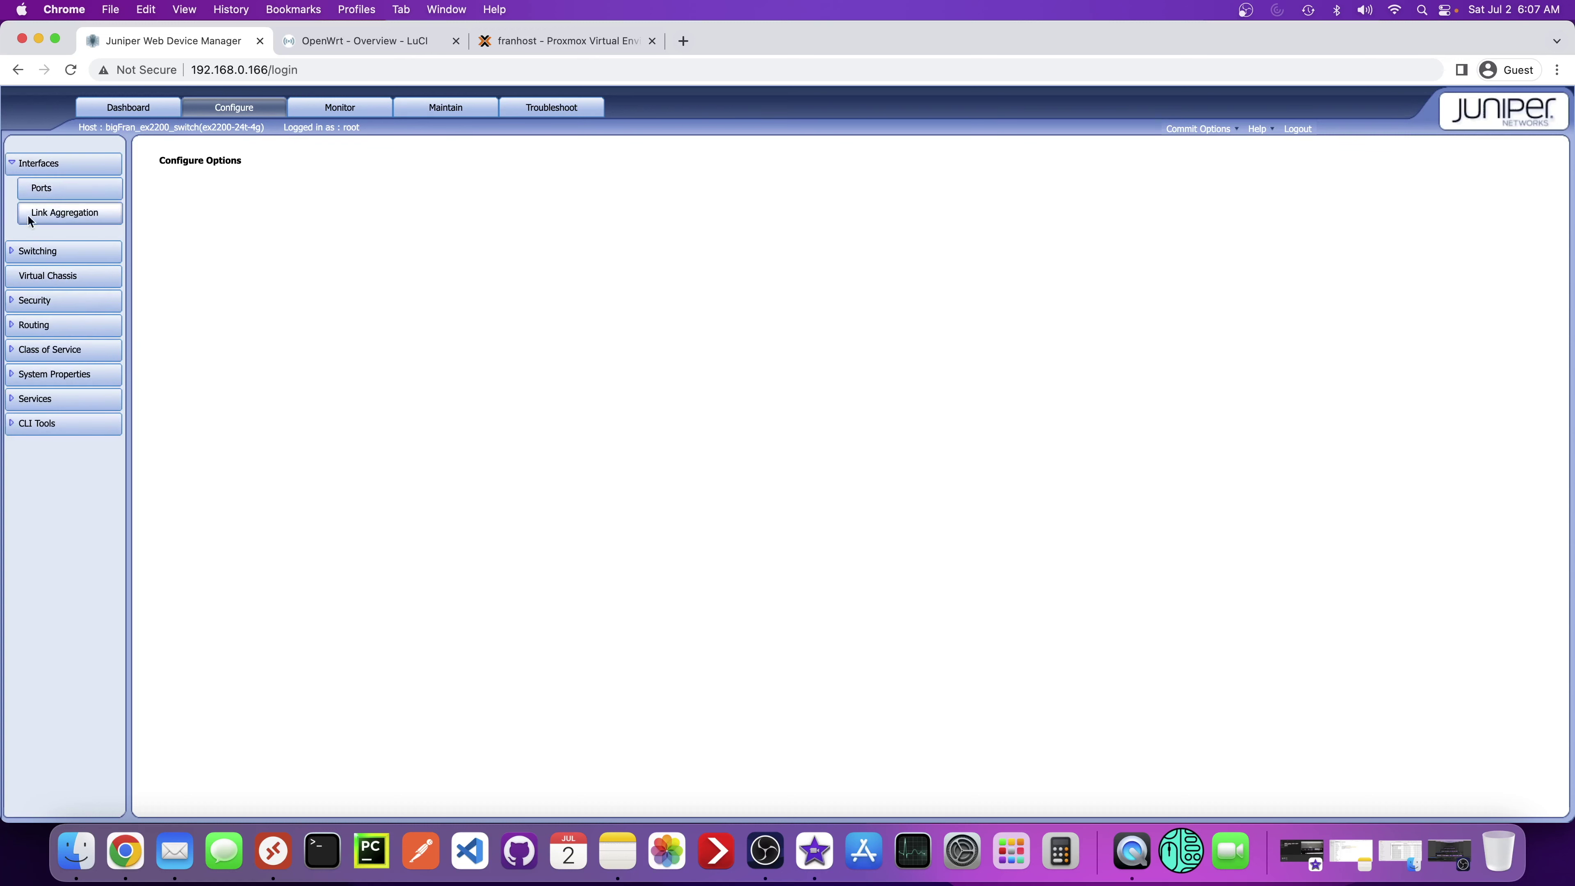
click(16, 253)
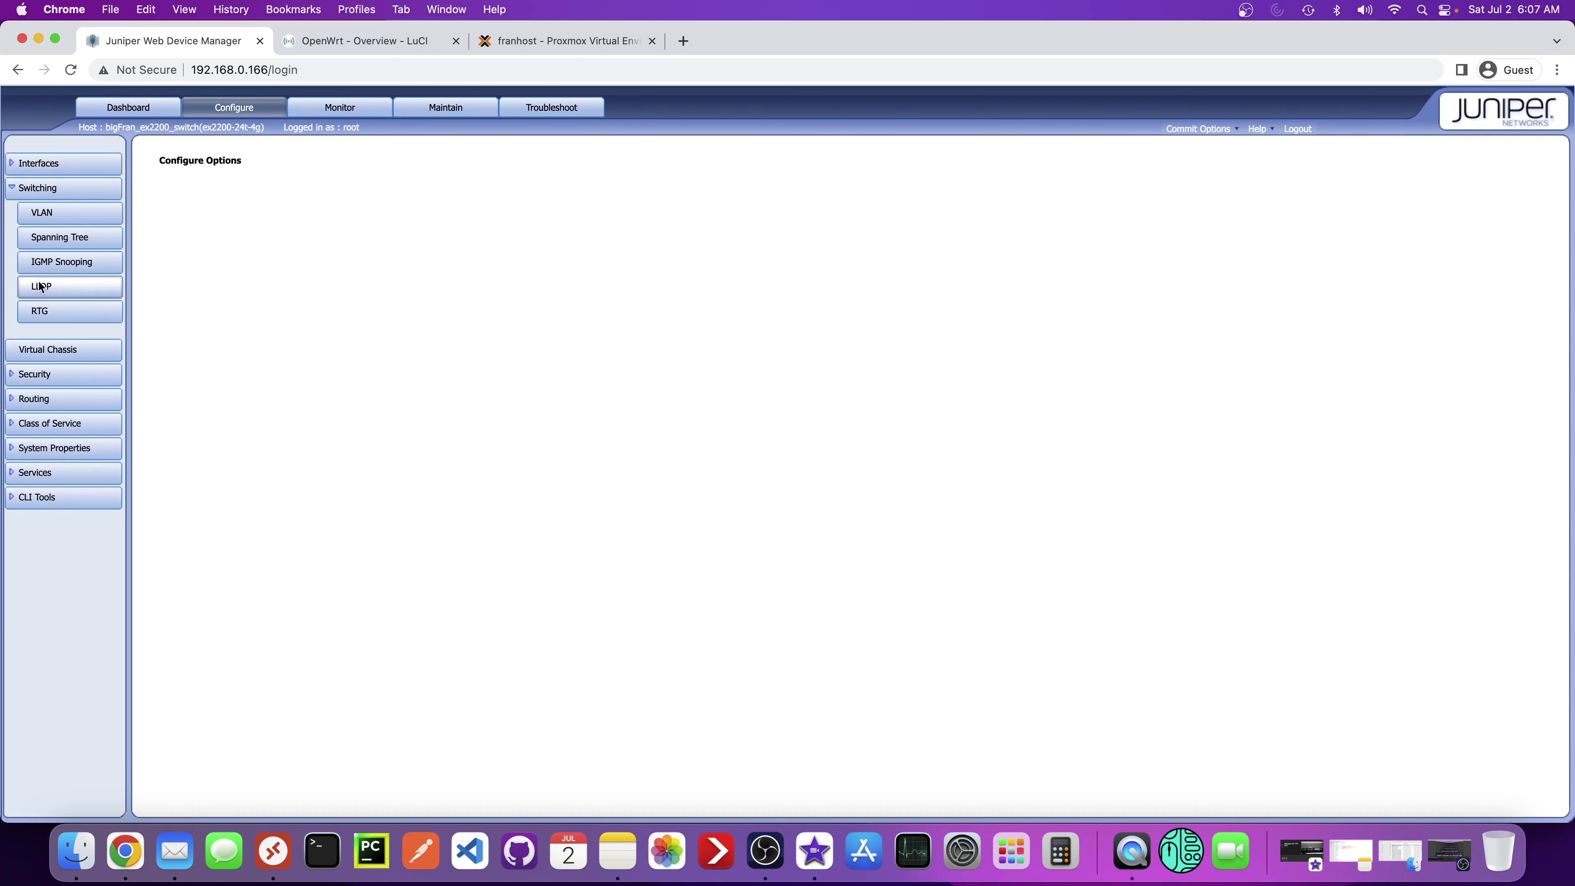
click(60, 220)
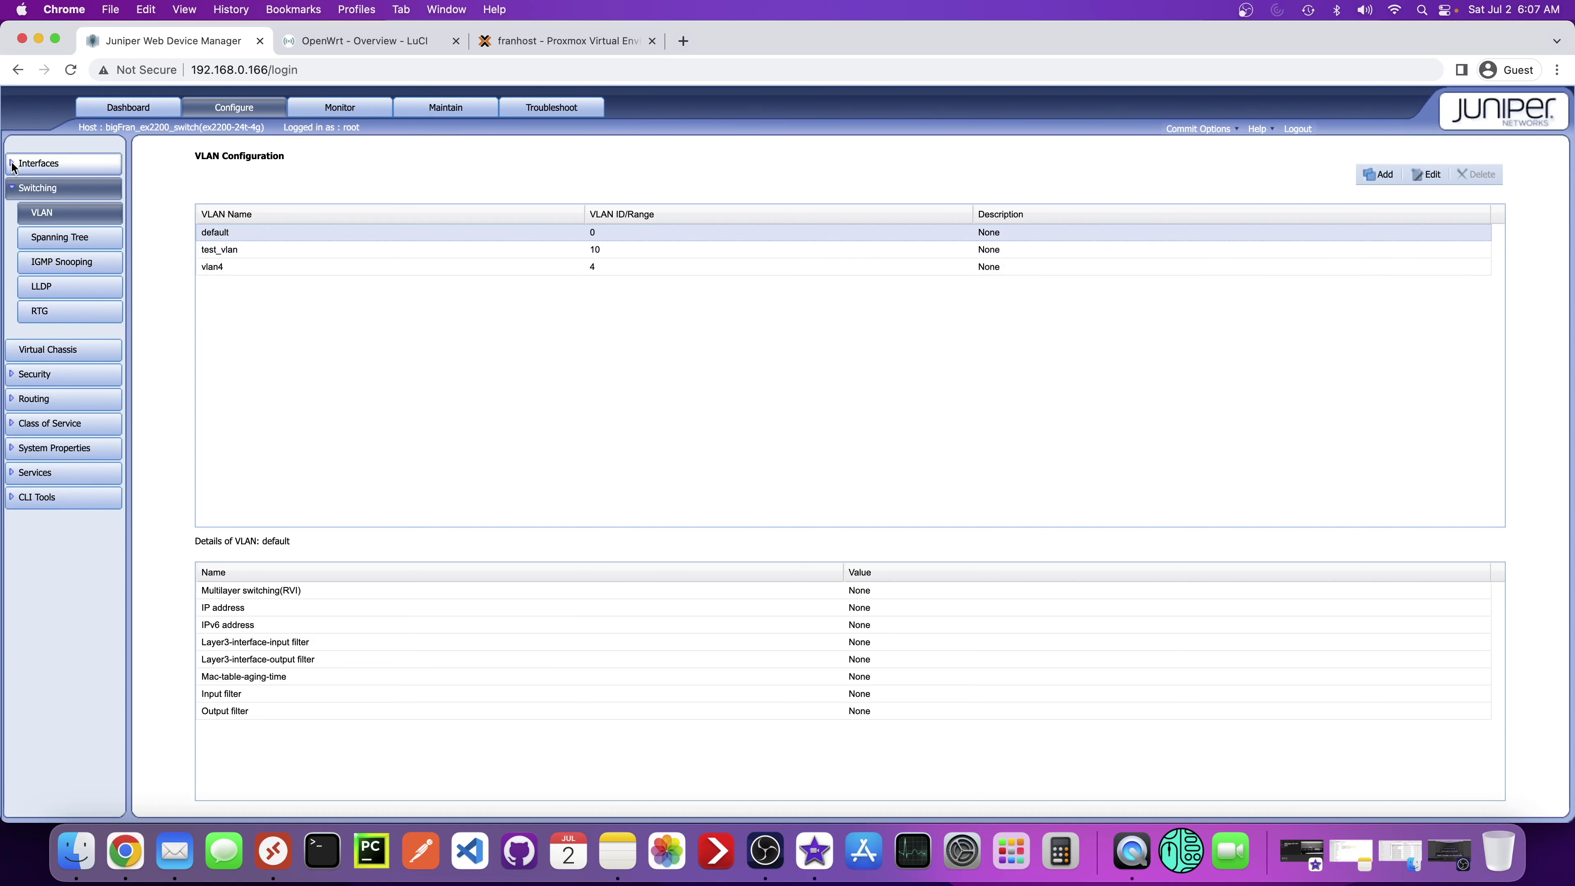
- Review the Interfaces > Ports table showing each port's VLAN membership
click(42, 165)
click(68, 197)
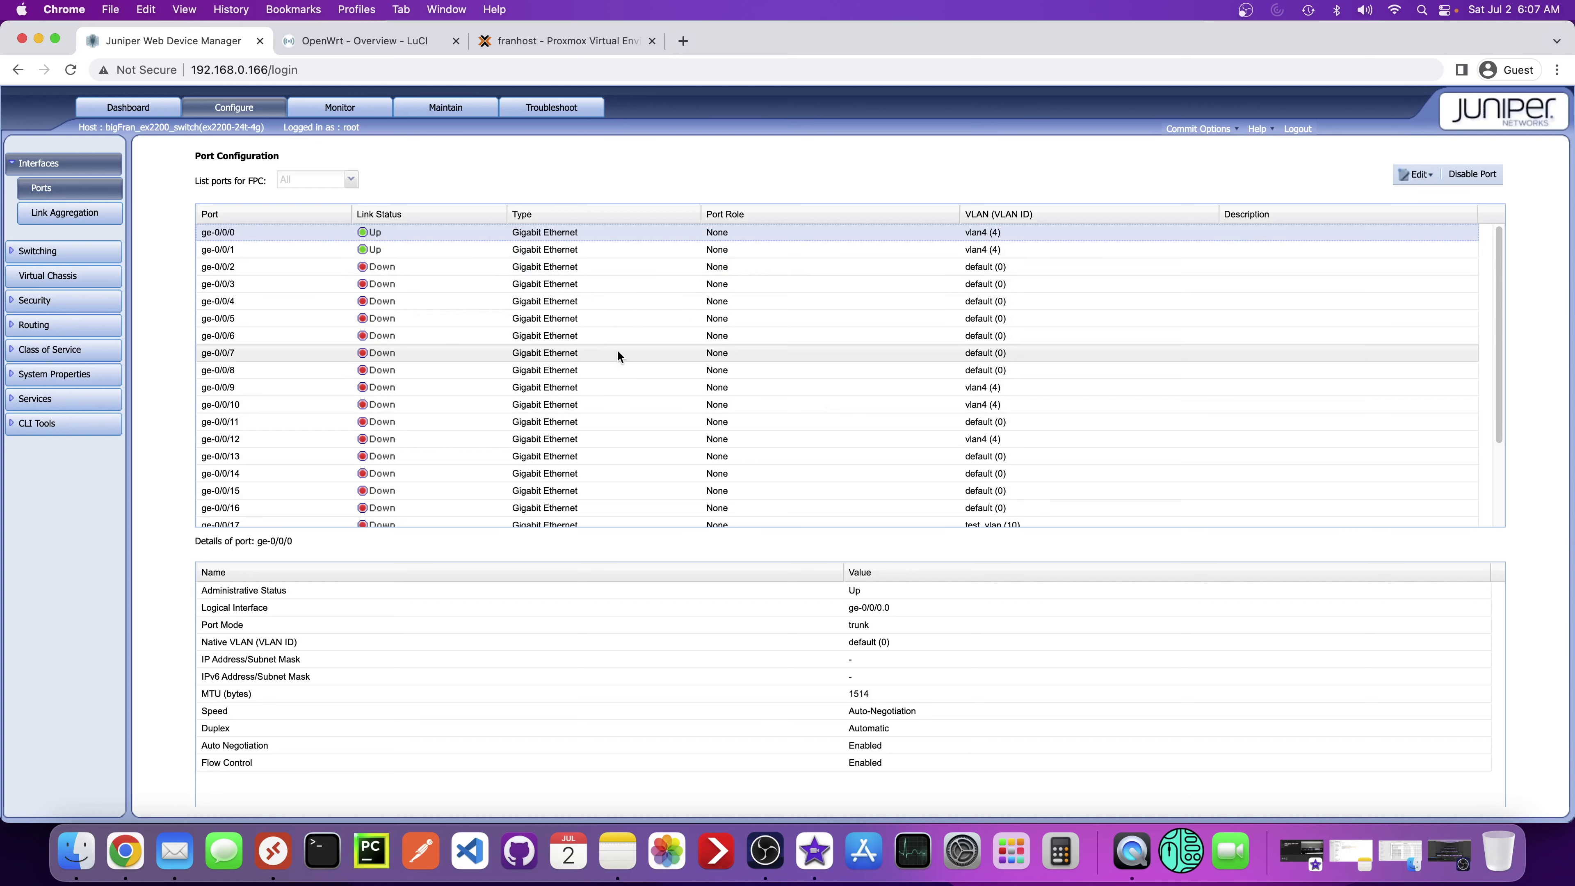
scroll(589, 347, down, 3)
scroll(559, 409, up, 3)
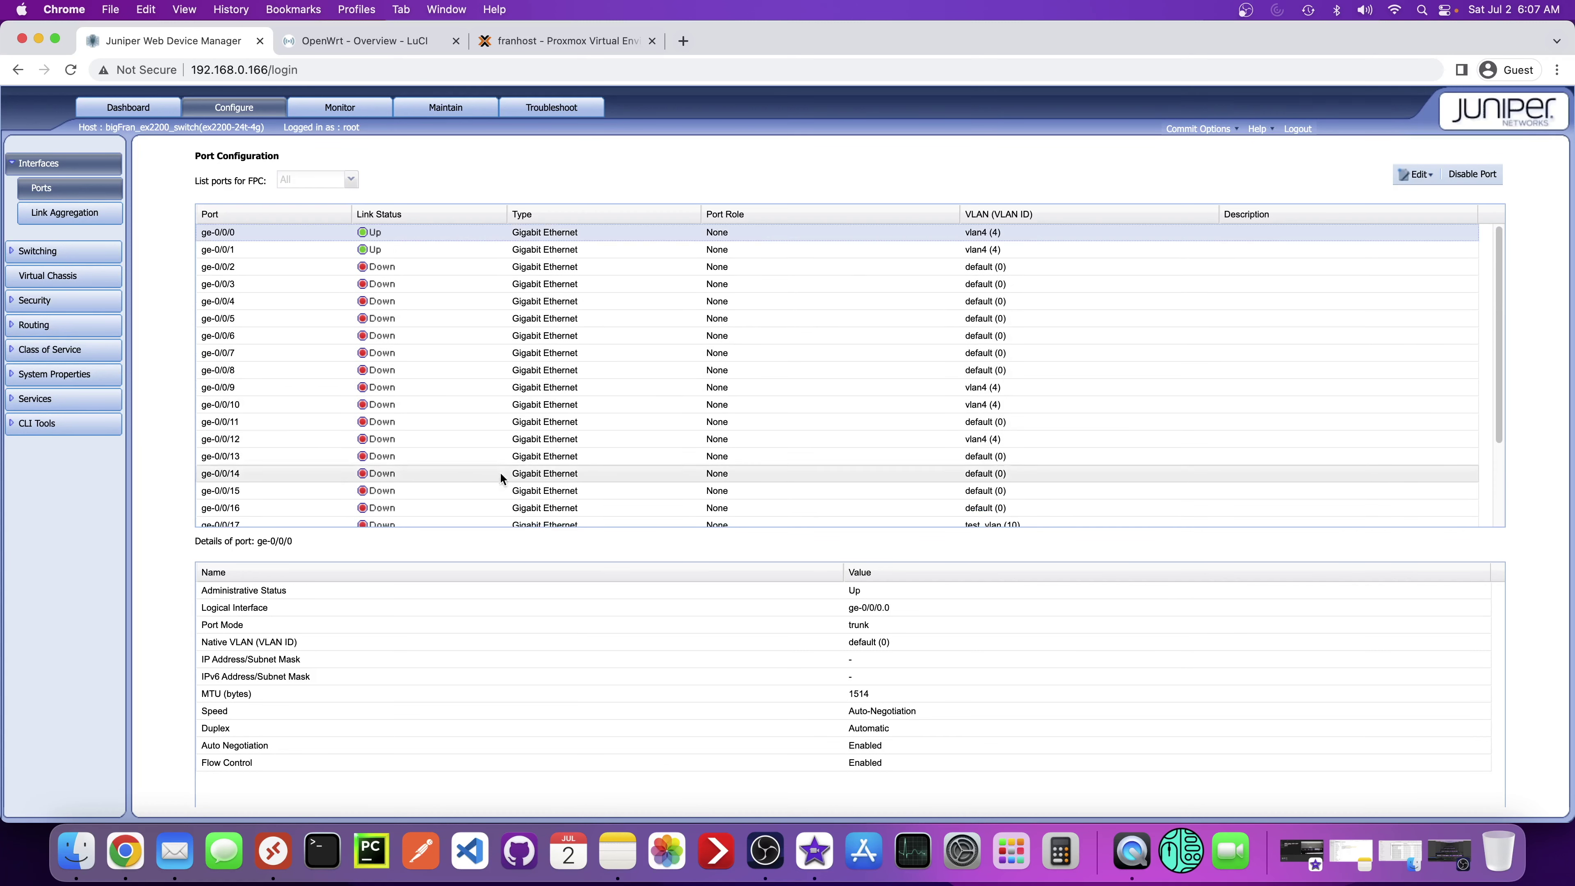
scroll(440, 404, down, 3)
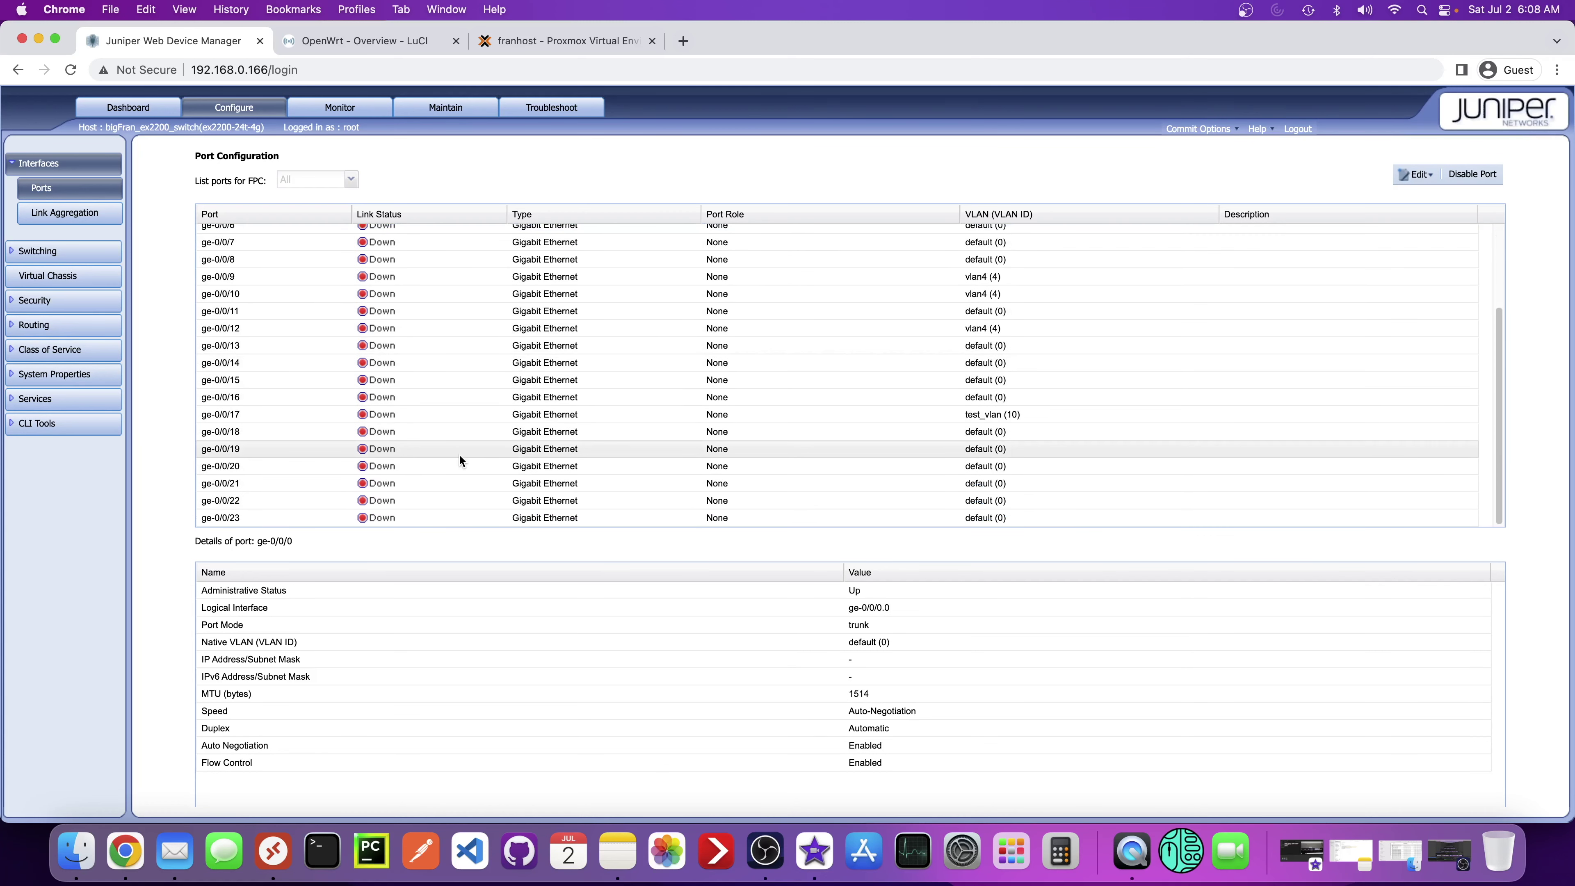
scroll(461, 453, up, 3)
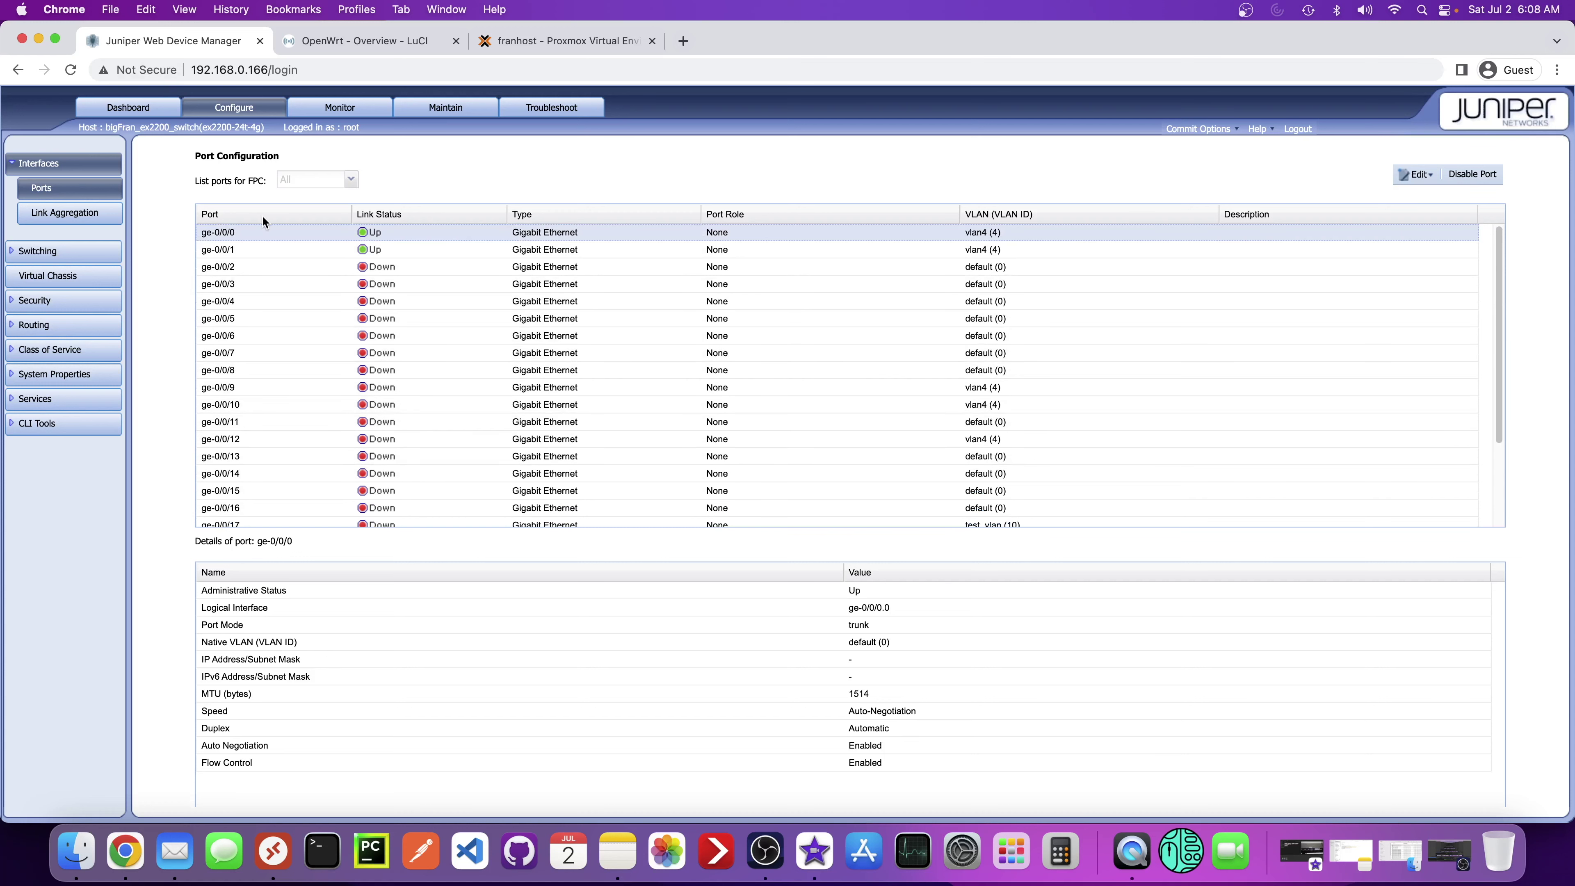
click(544, 47)
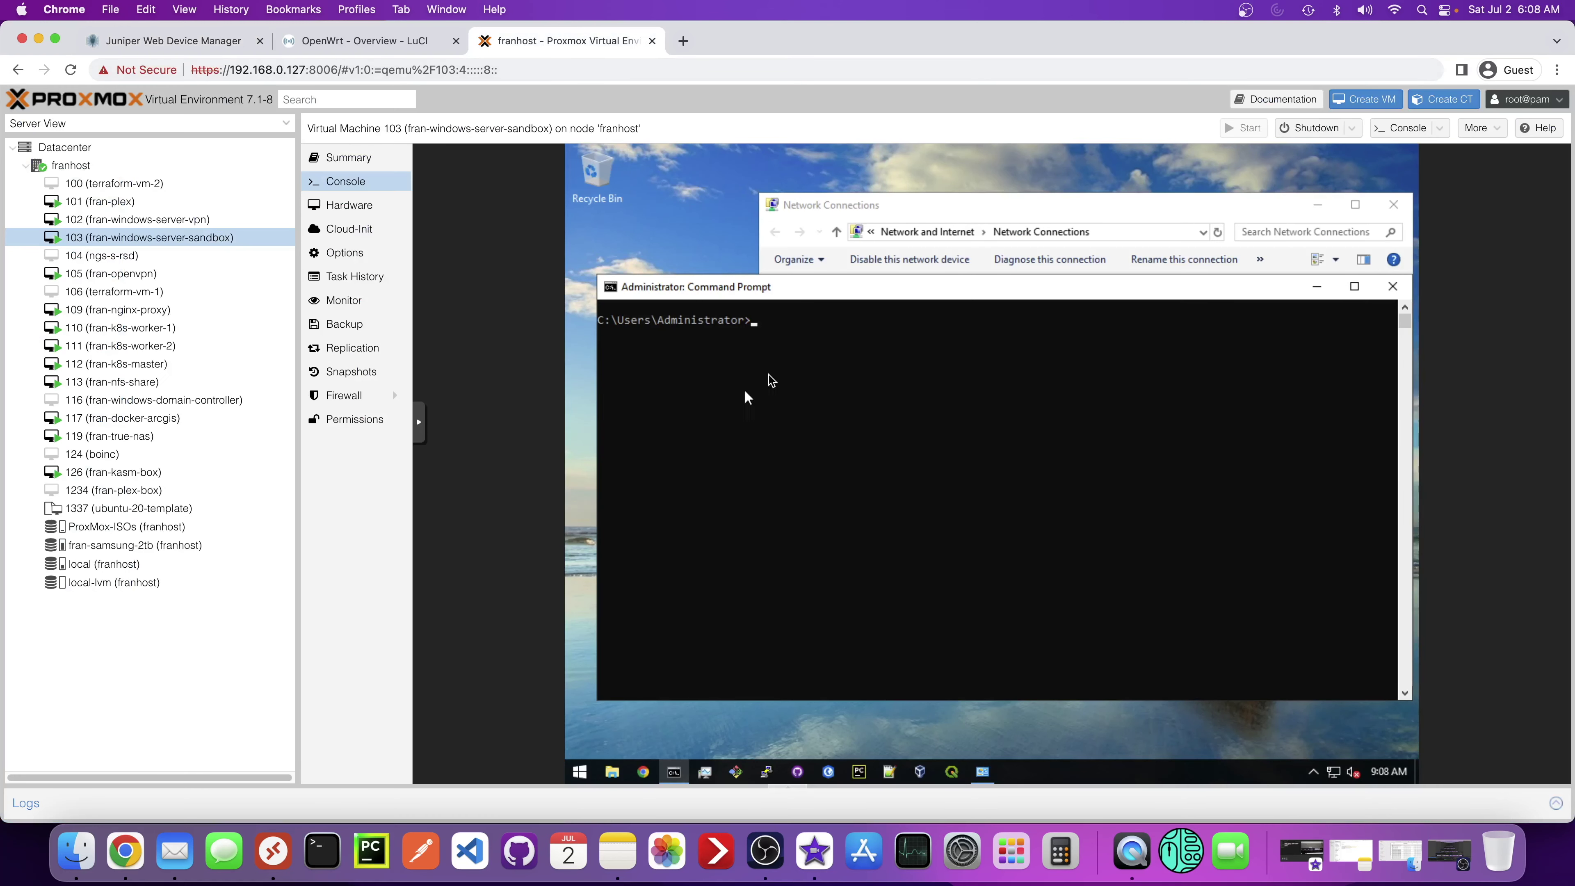
- Run ipconfig in the VM 103 console and highlight its current IPv4 address
click(773, 300)
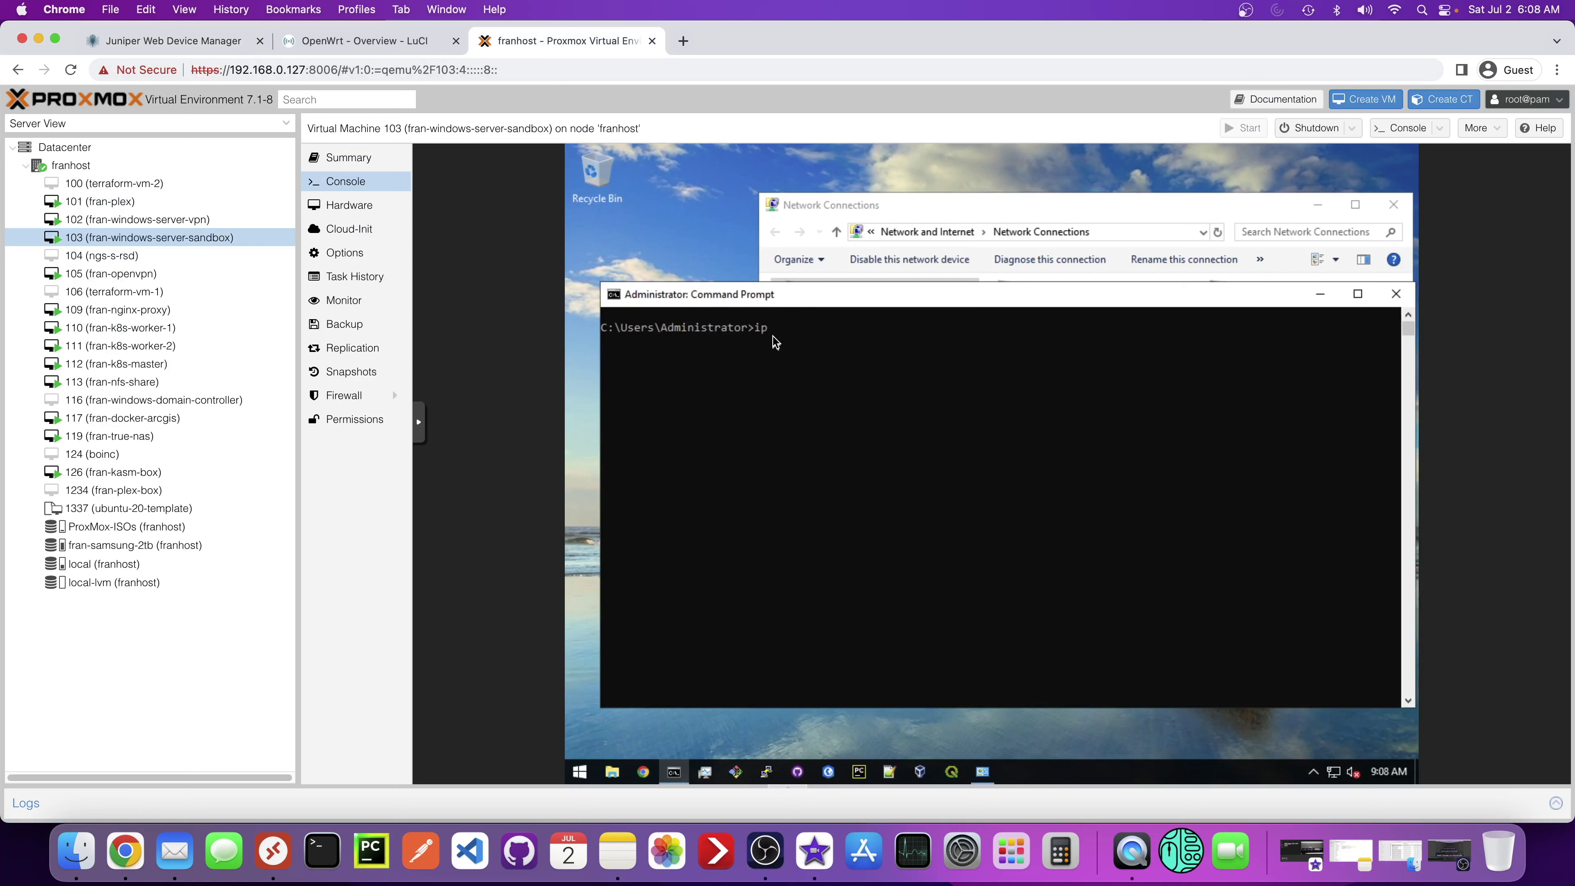
text(ipa)
key(BackSpace)
text(config)
key(Return)
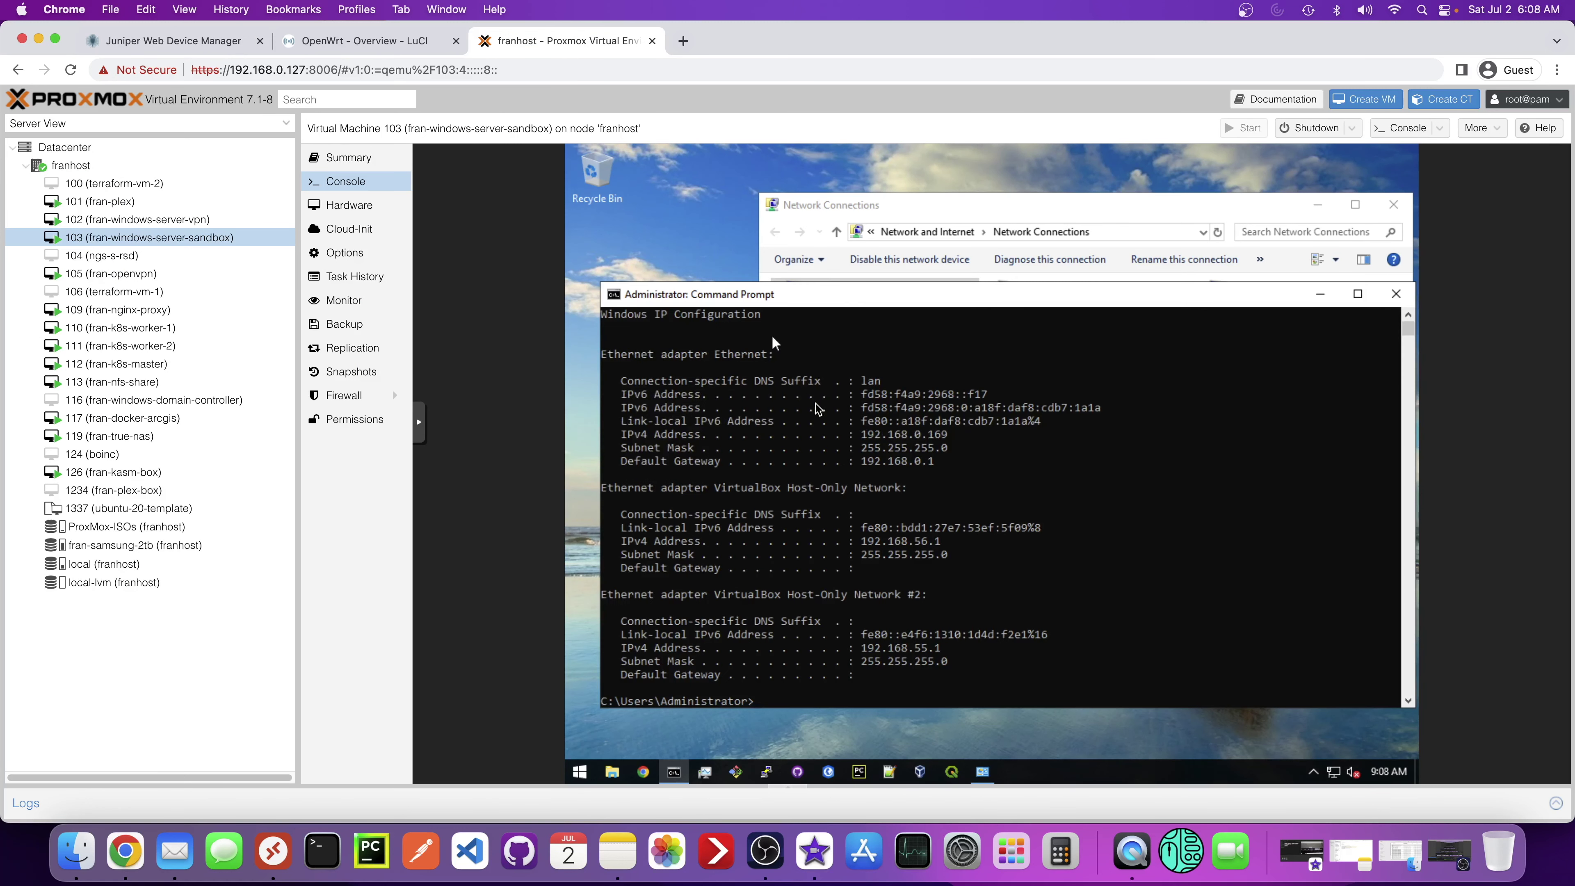
drag(865, 440, 943, 437)
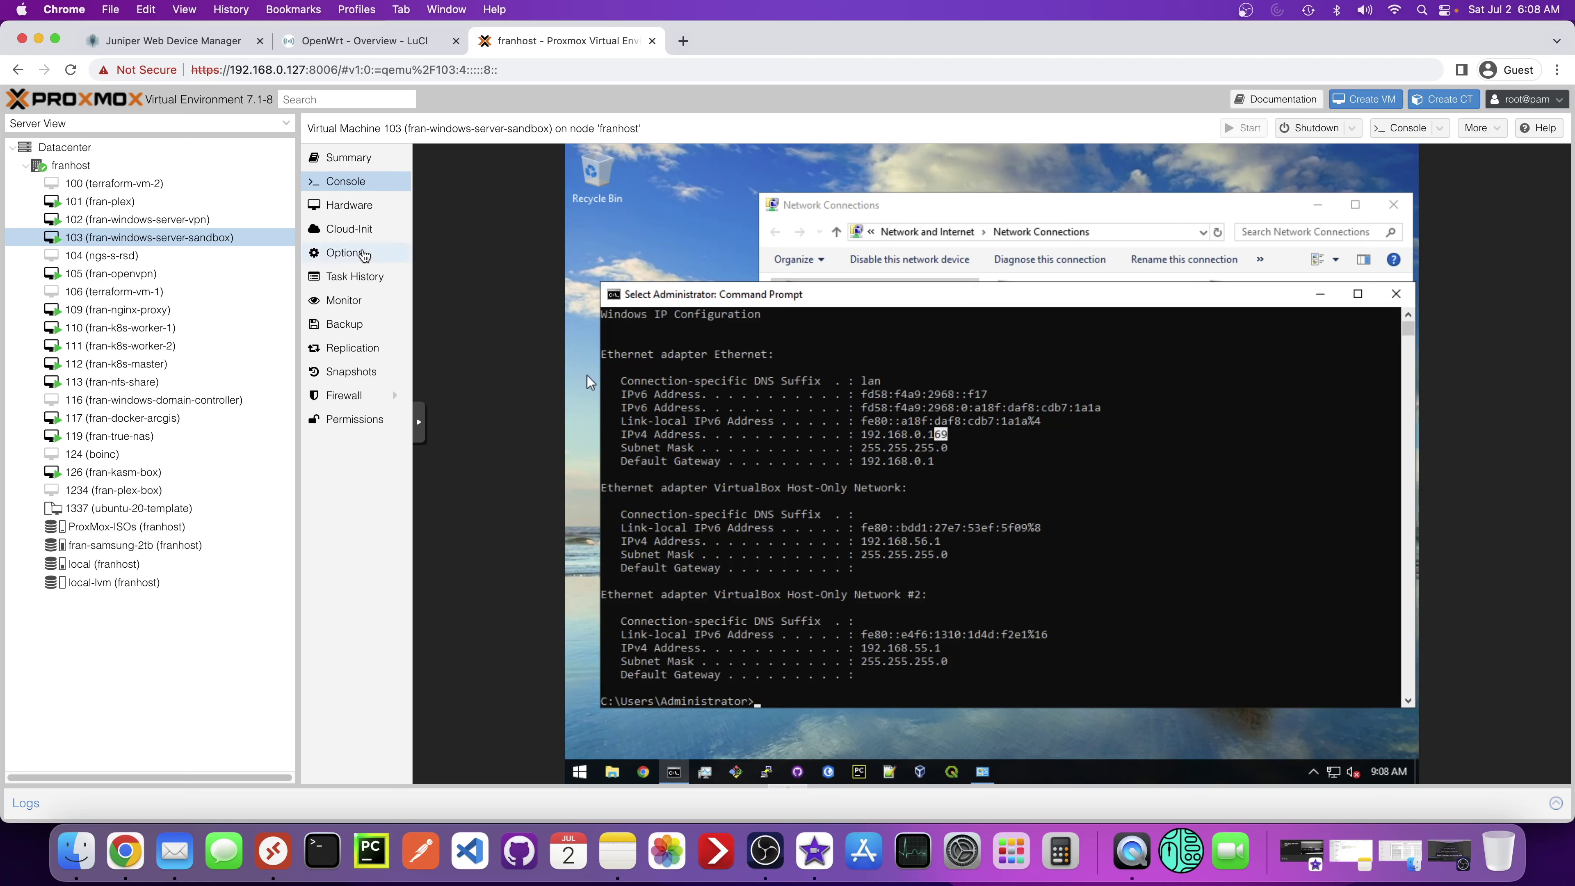
- Set VLAN Tag 4 on VM 103's Network Device (net0) in Hardware
click(345, 206)
click(509, 329)
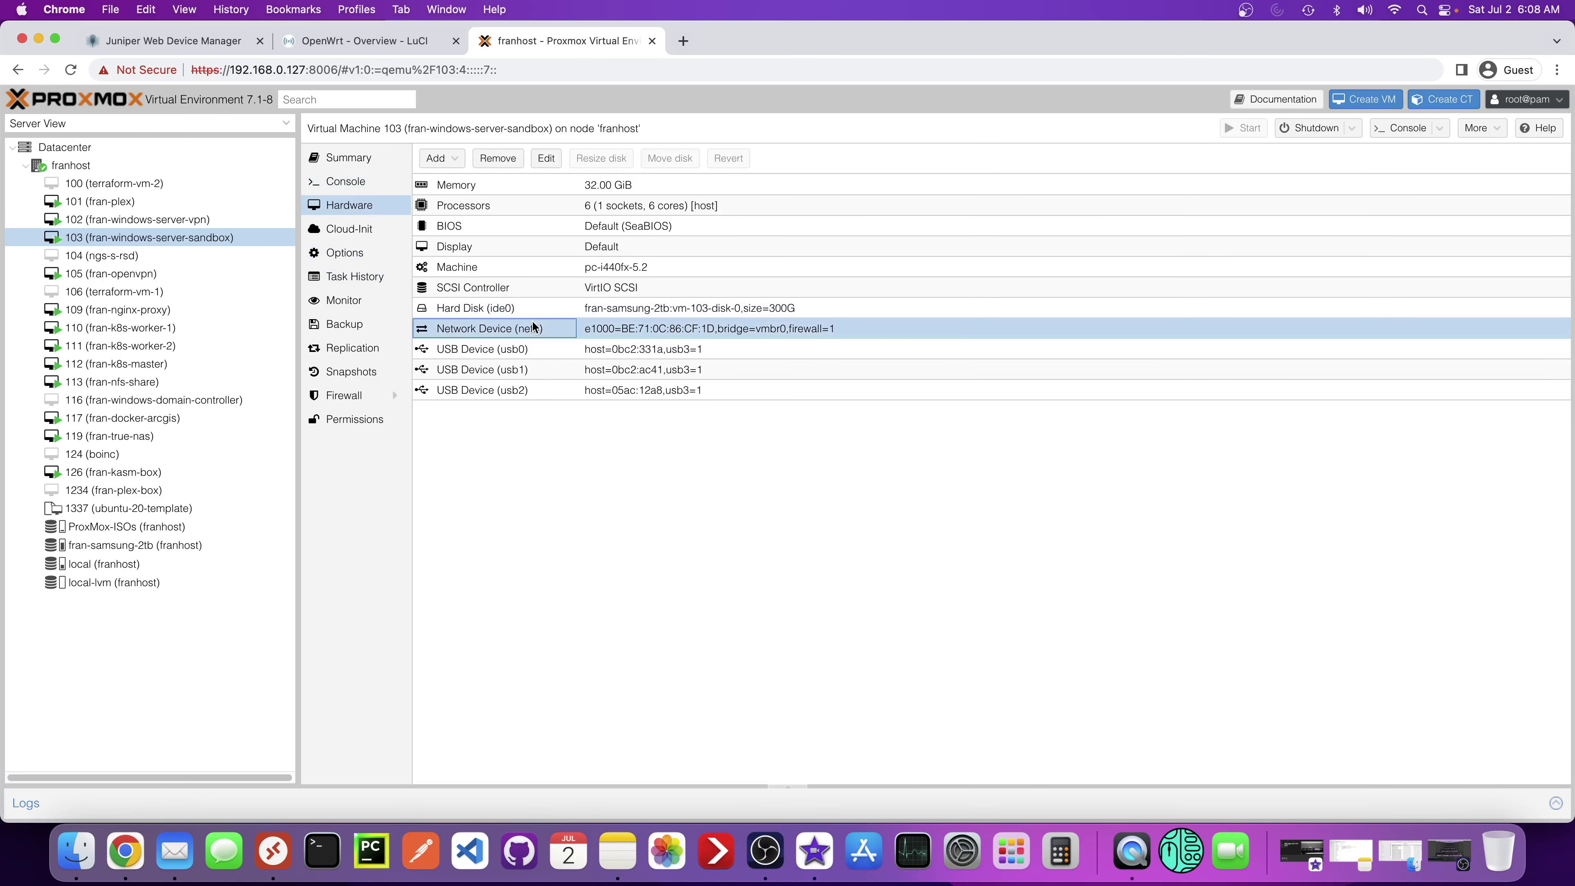
click(545, 159)
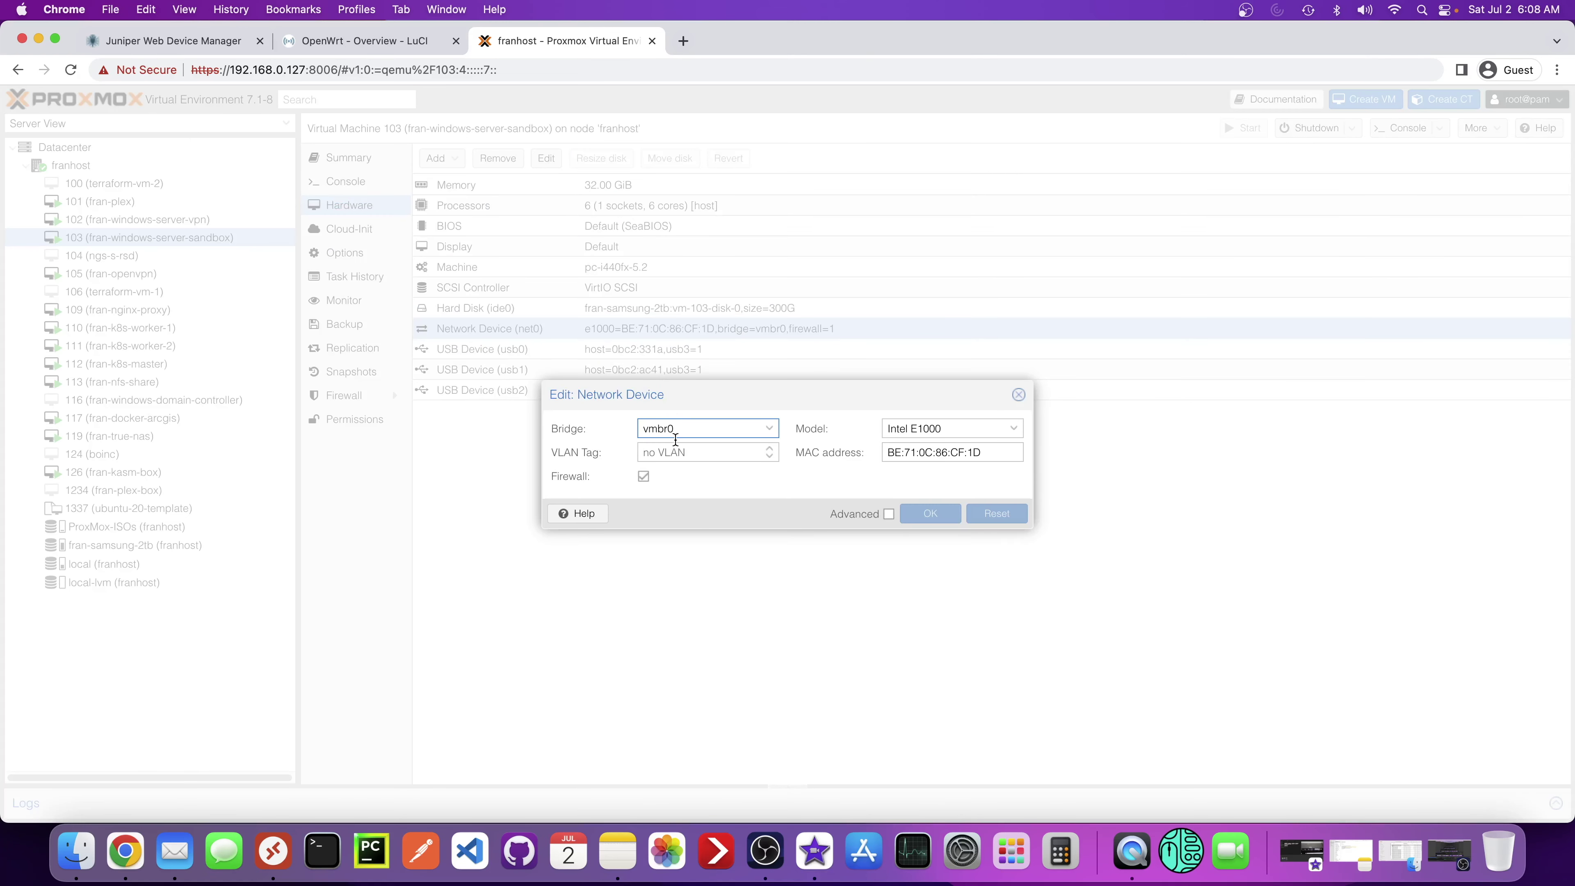
click(693, 454)
text(4)
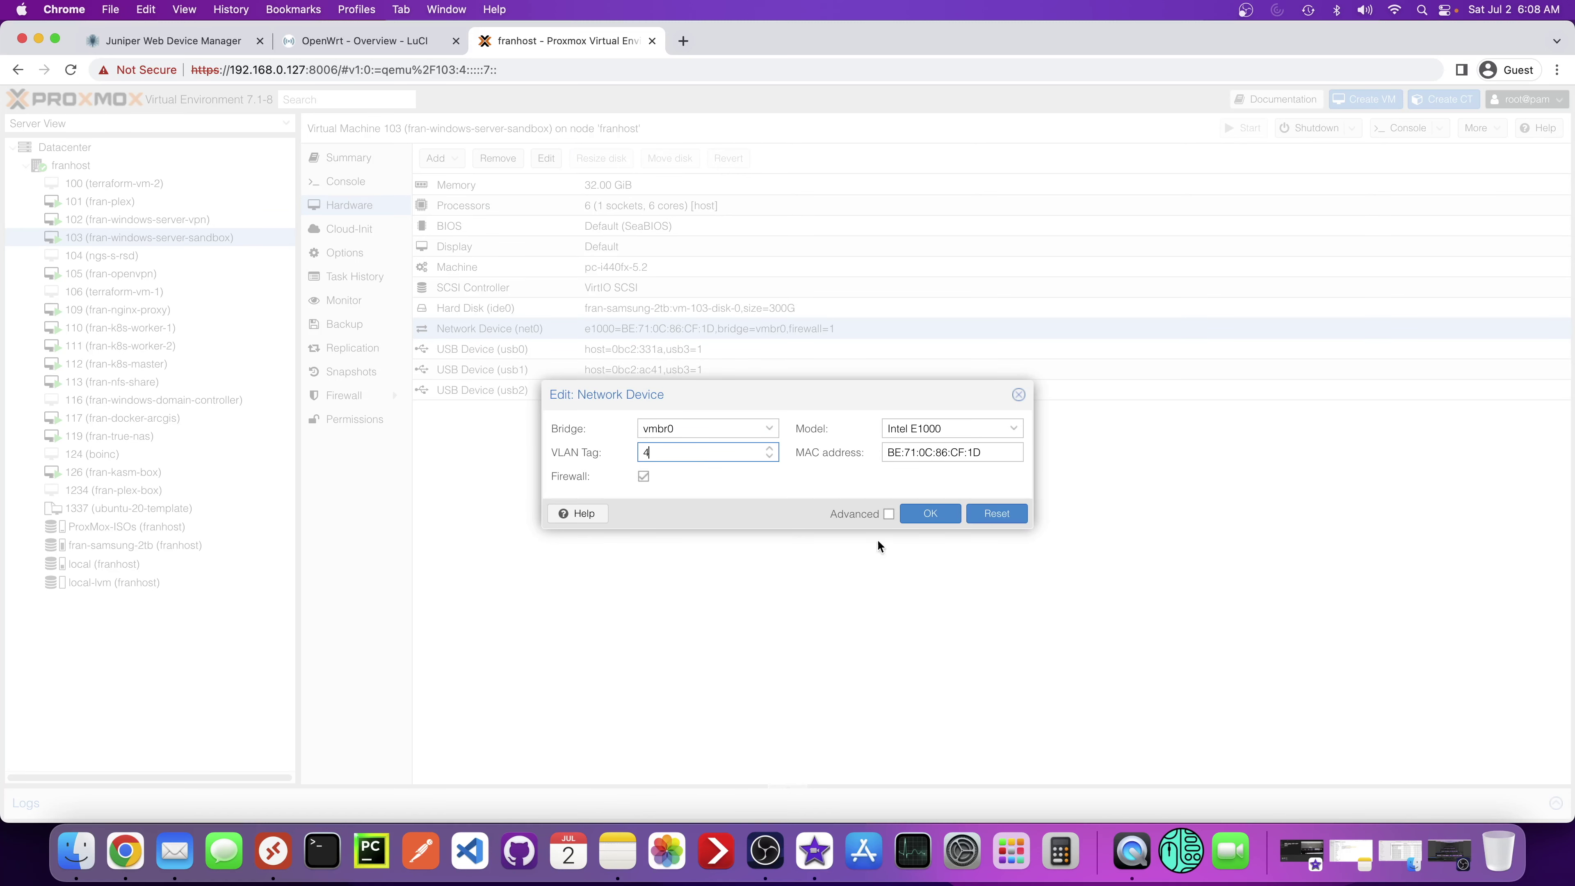
click(946, 520)
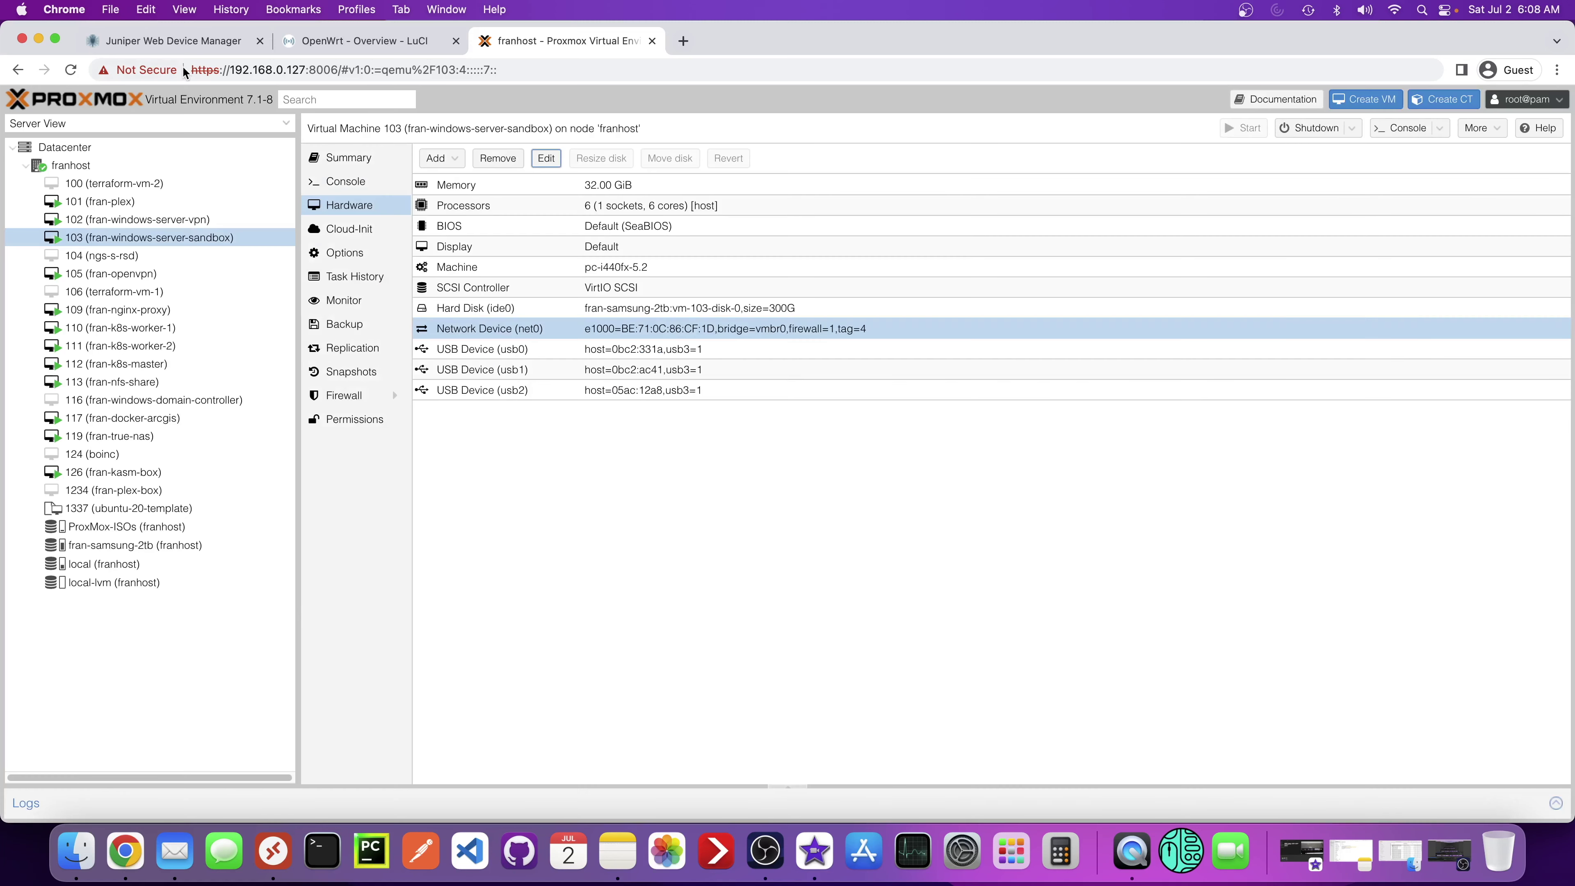
- Check the switch's port VLAN assignments, then return to the VM's Network Connections window
click(192, 43)
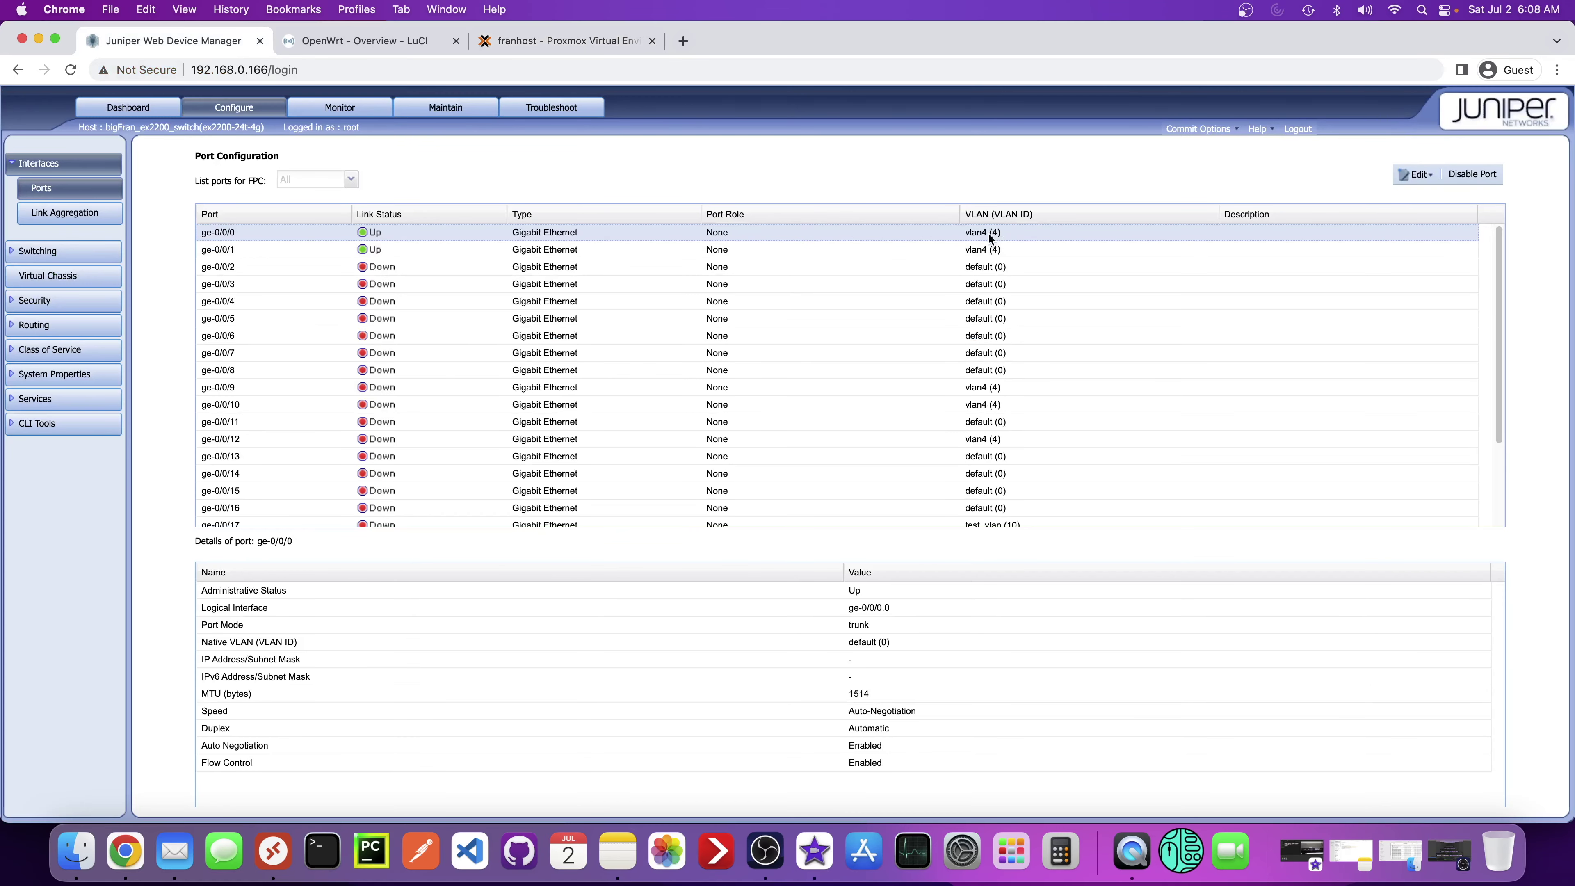
click(523, 44)
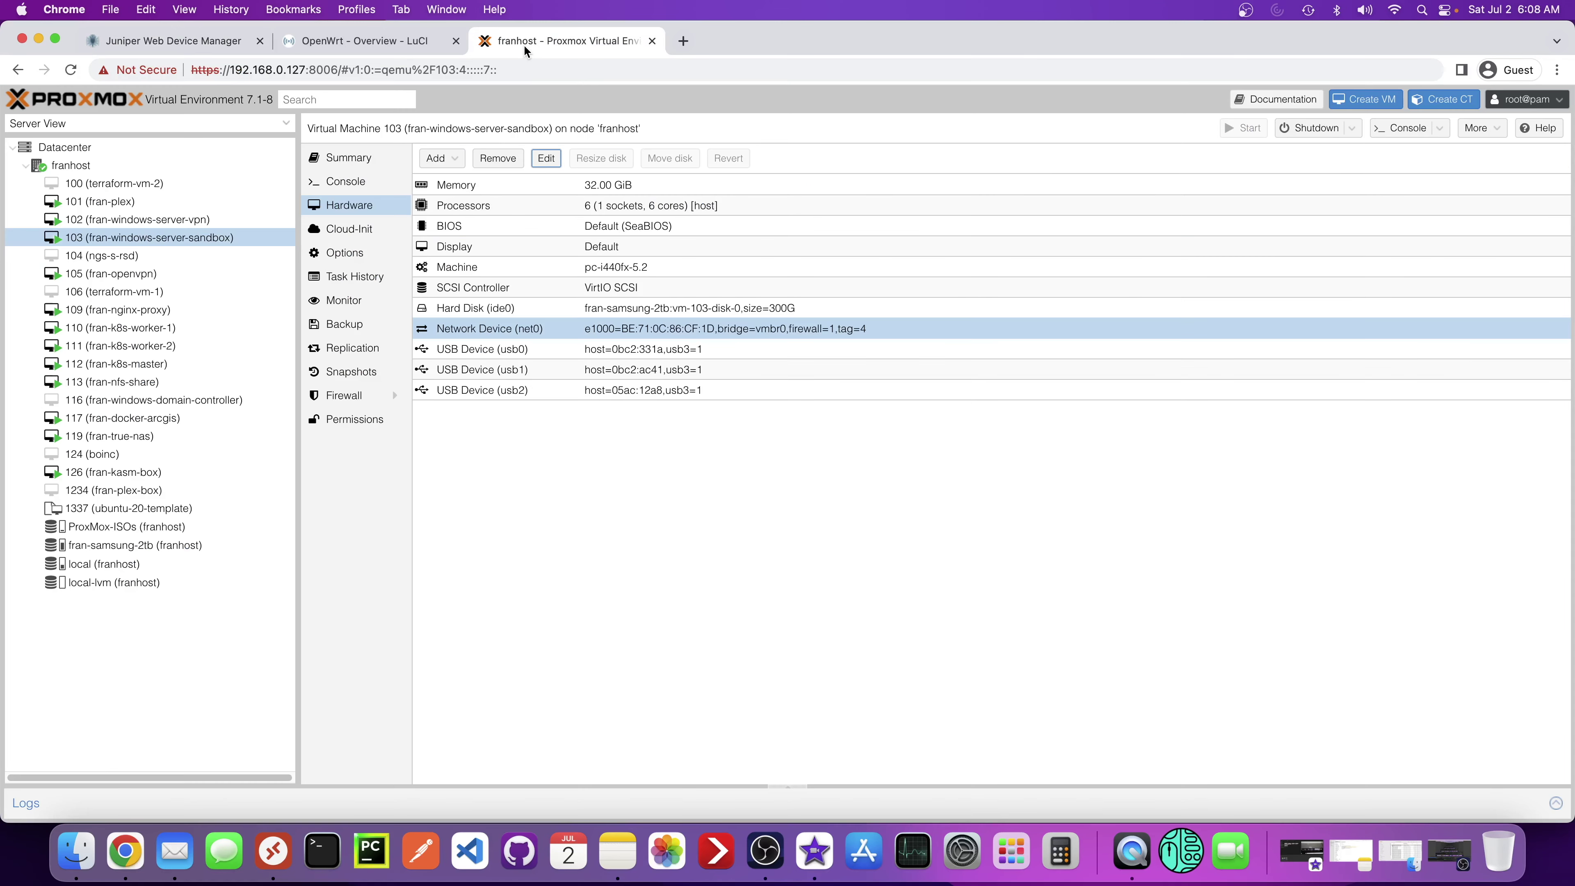
click(366, 182)
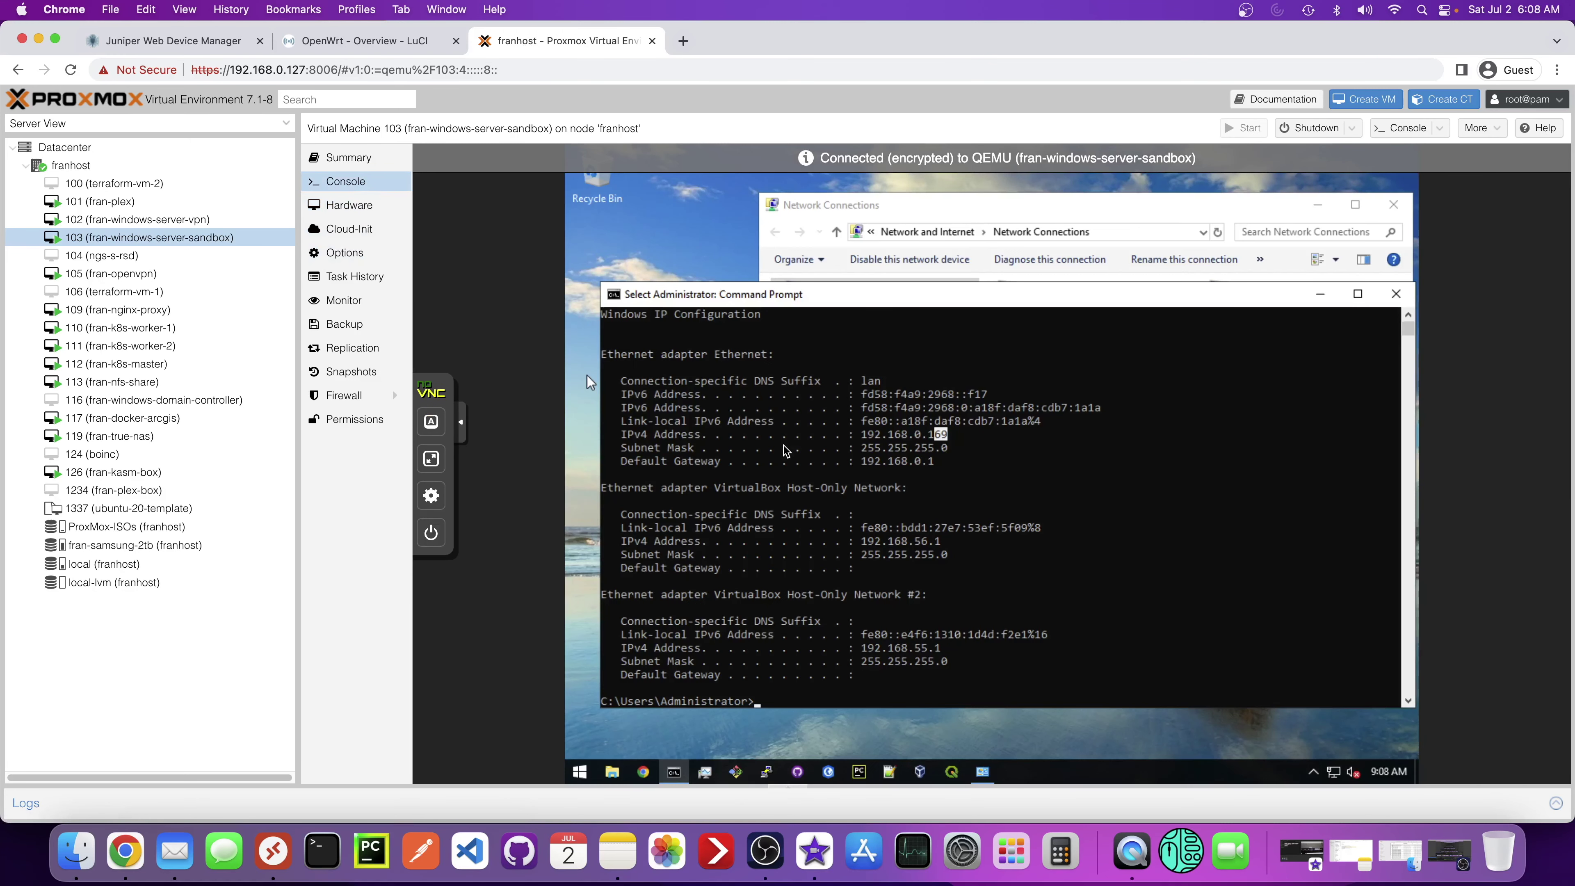
click(930, 208)
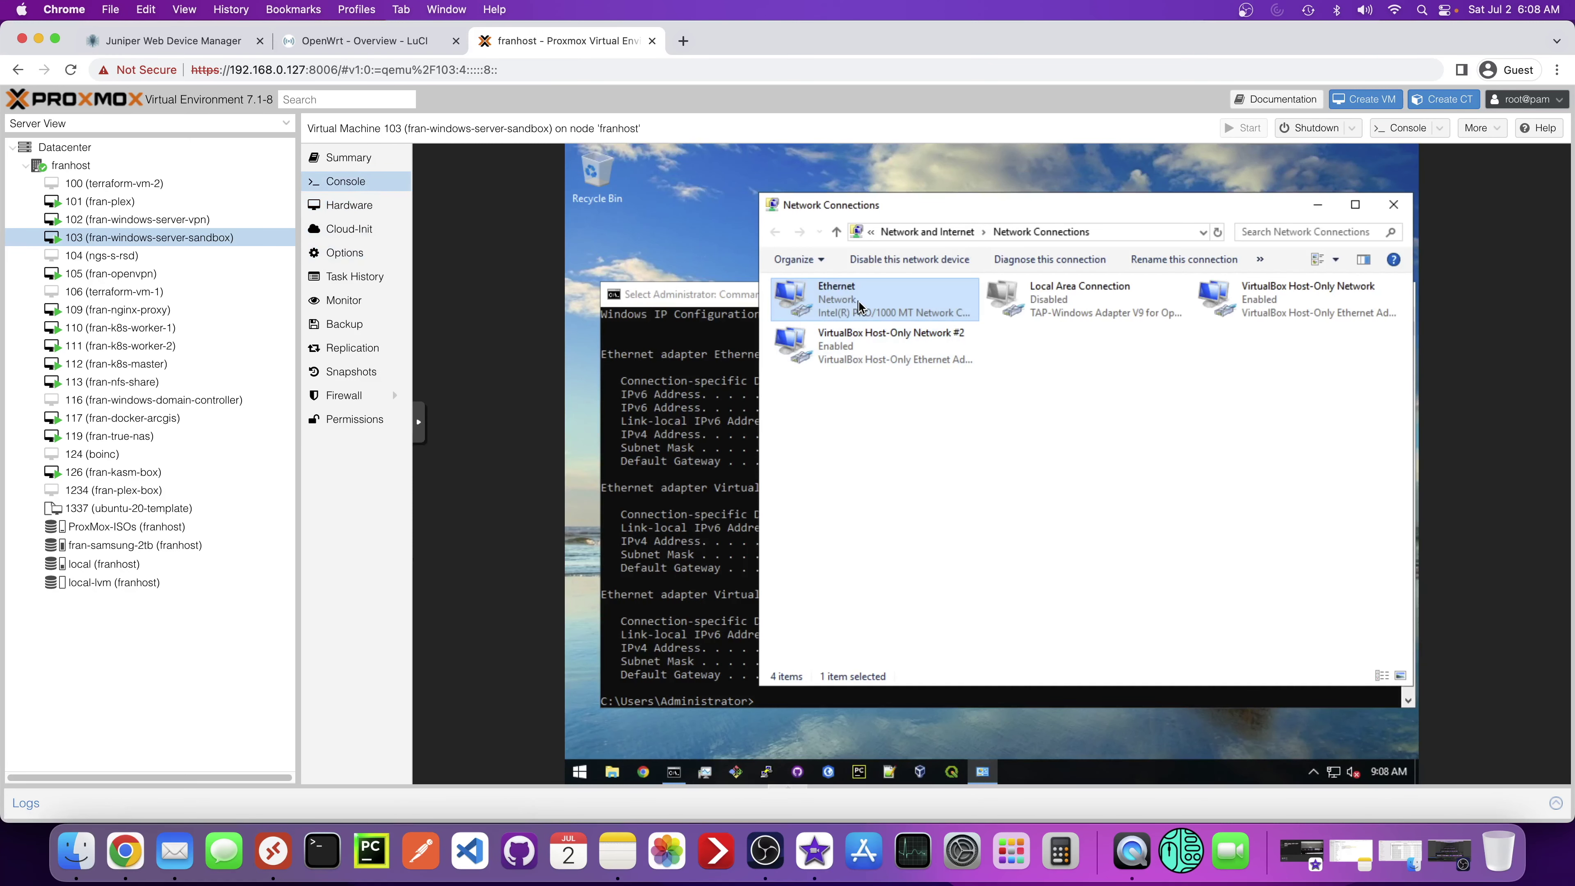
- Disable and then re-enable the VM's Ethernet adapter in Network Connections
right_click(859, 306)
click(884, 316)
right_click(858, 302)
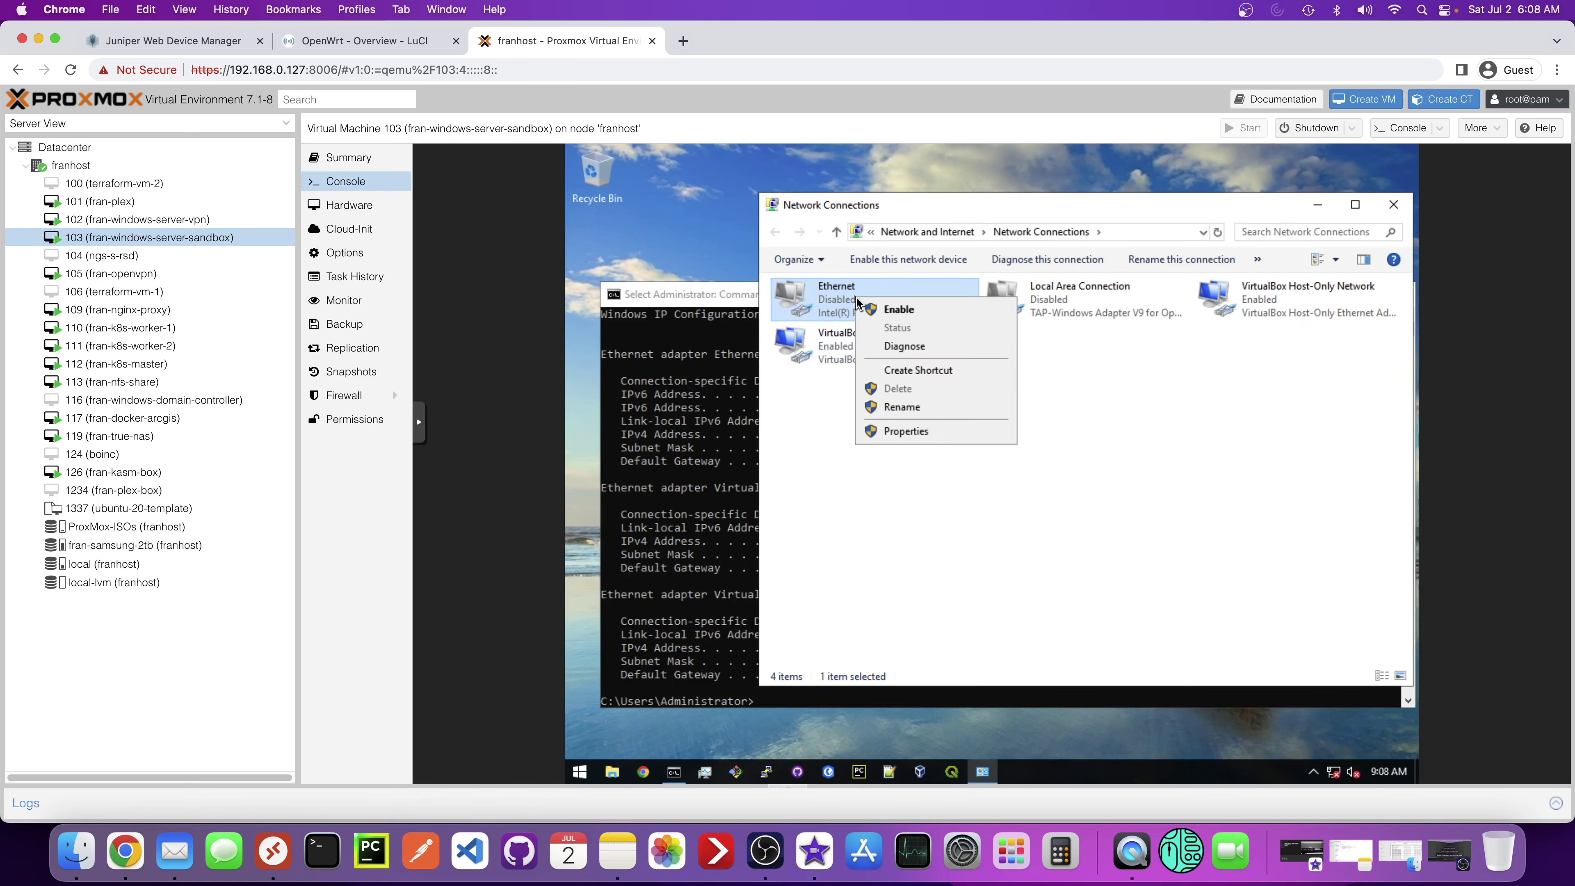
click(888, 307)
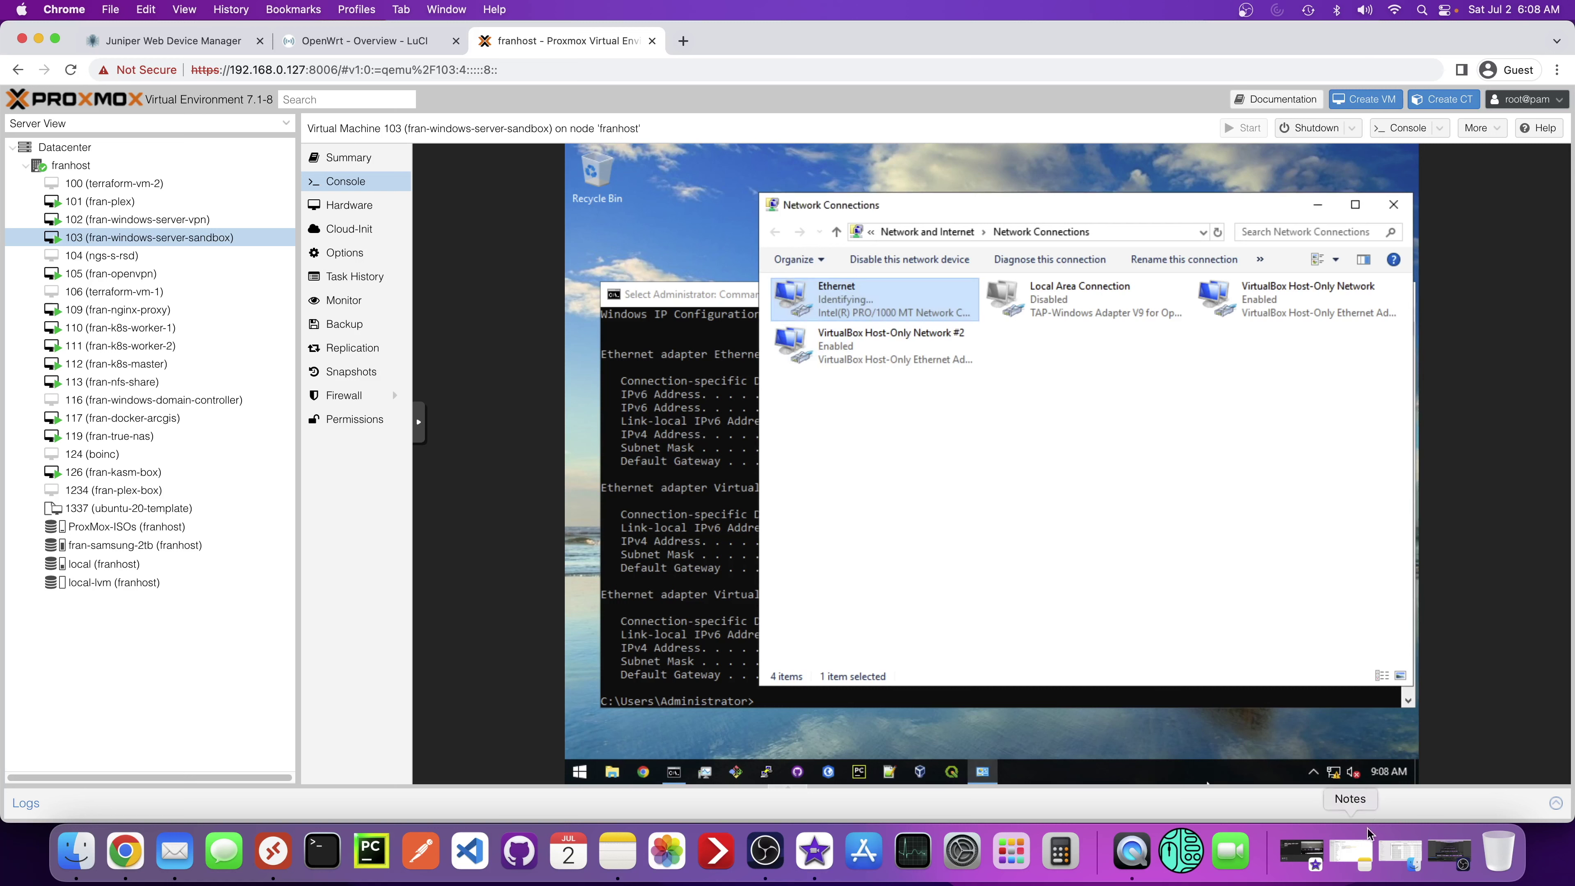
- Rerun ipconfig and highlight the new VLAN 4 address 192.168.4.169
mouse_move(1322, 777)
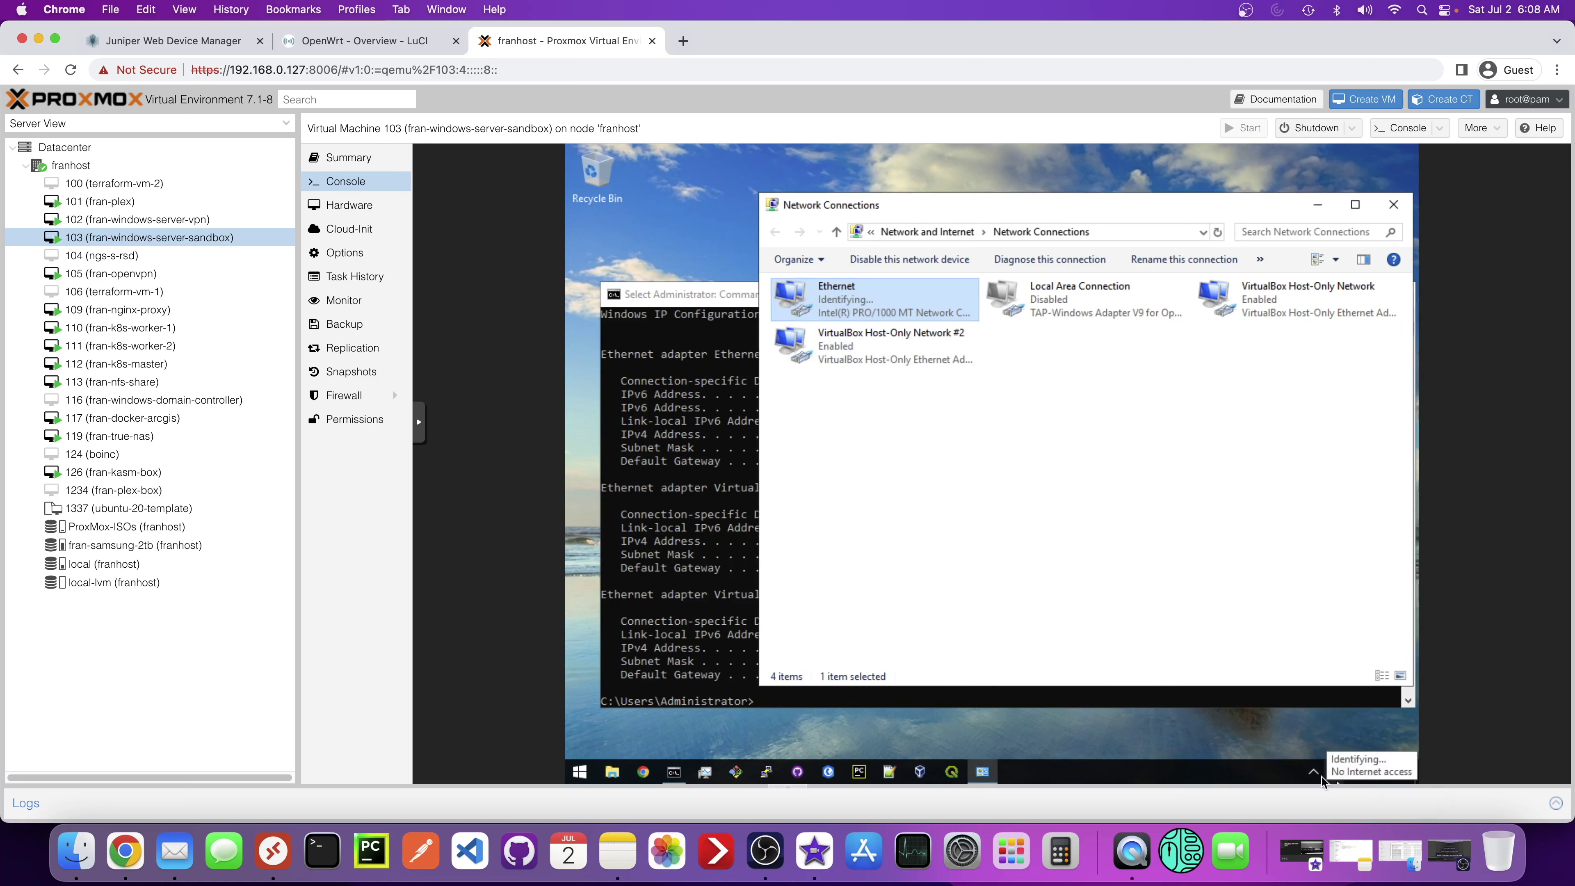
click(698, 454)
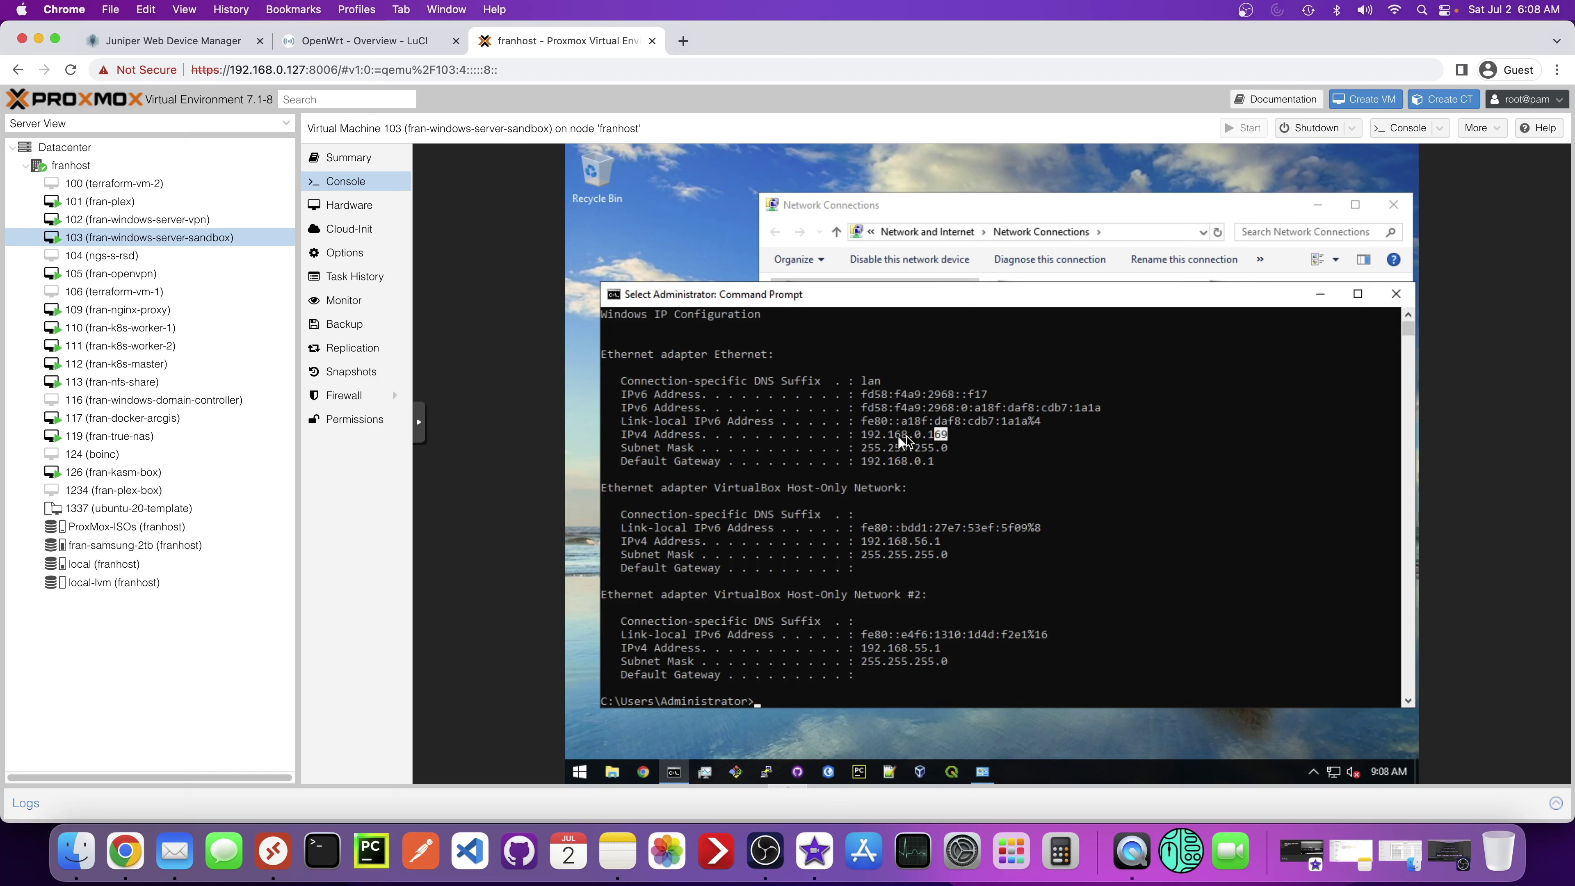
click(849, 686)
key(Up)
key(Return)
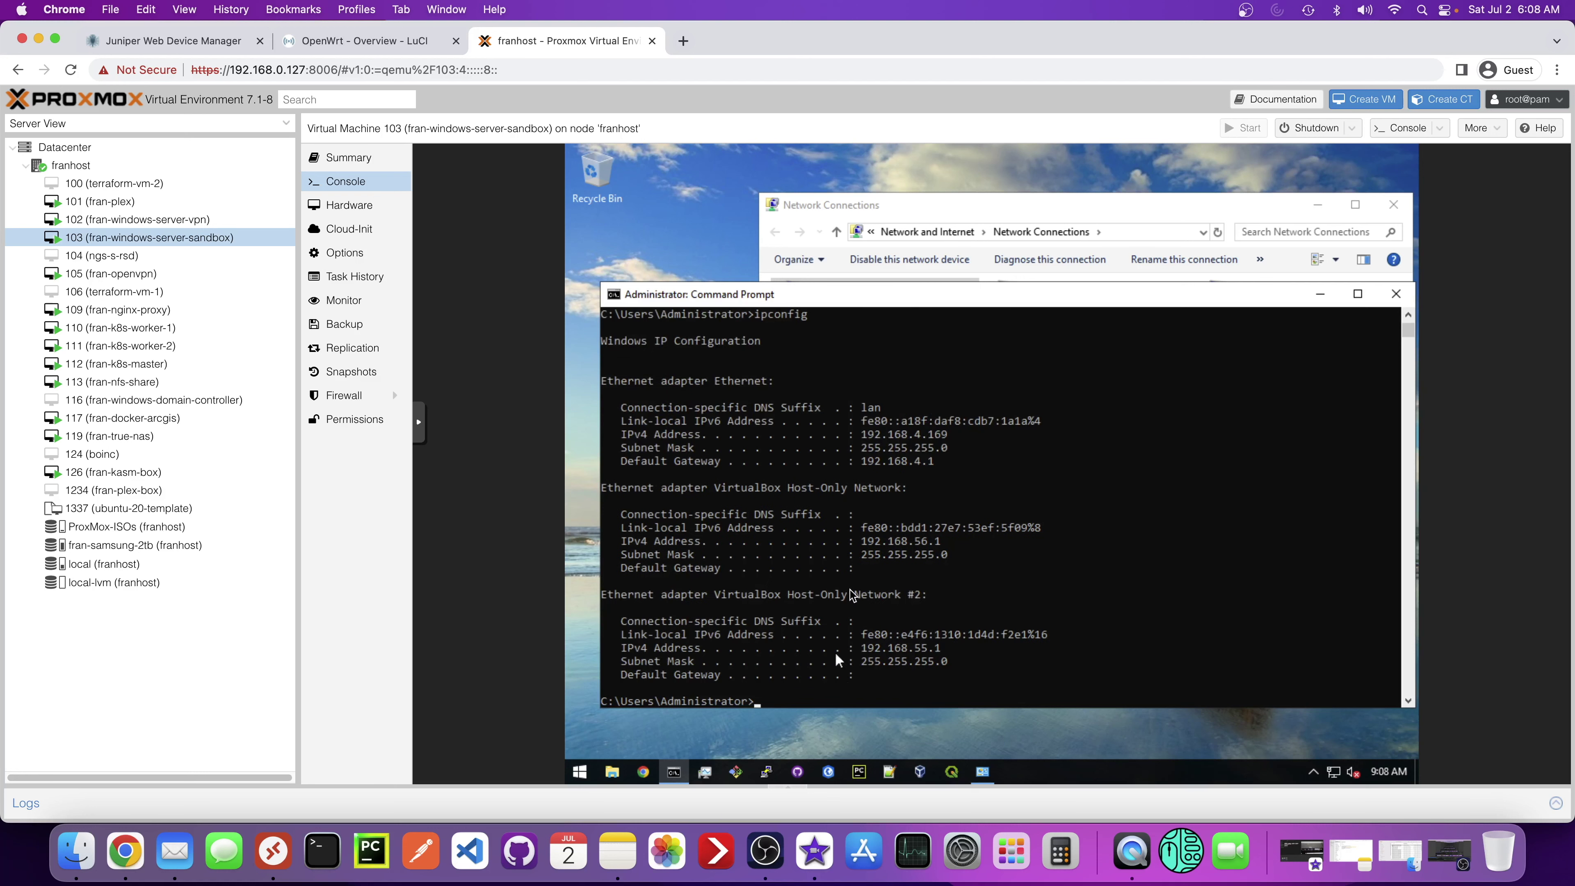
click(912, 435)
drag(920, 436, 915, 435)
click(923, 437)
- Log in to LuCI at 192.168.0.1 as root, re-entering the password after the first attempt fails
click(392, 44)
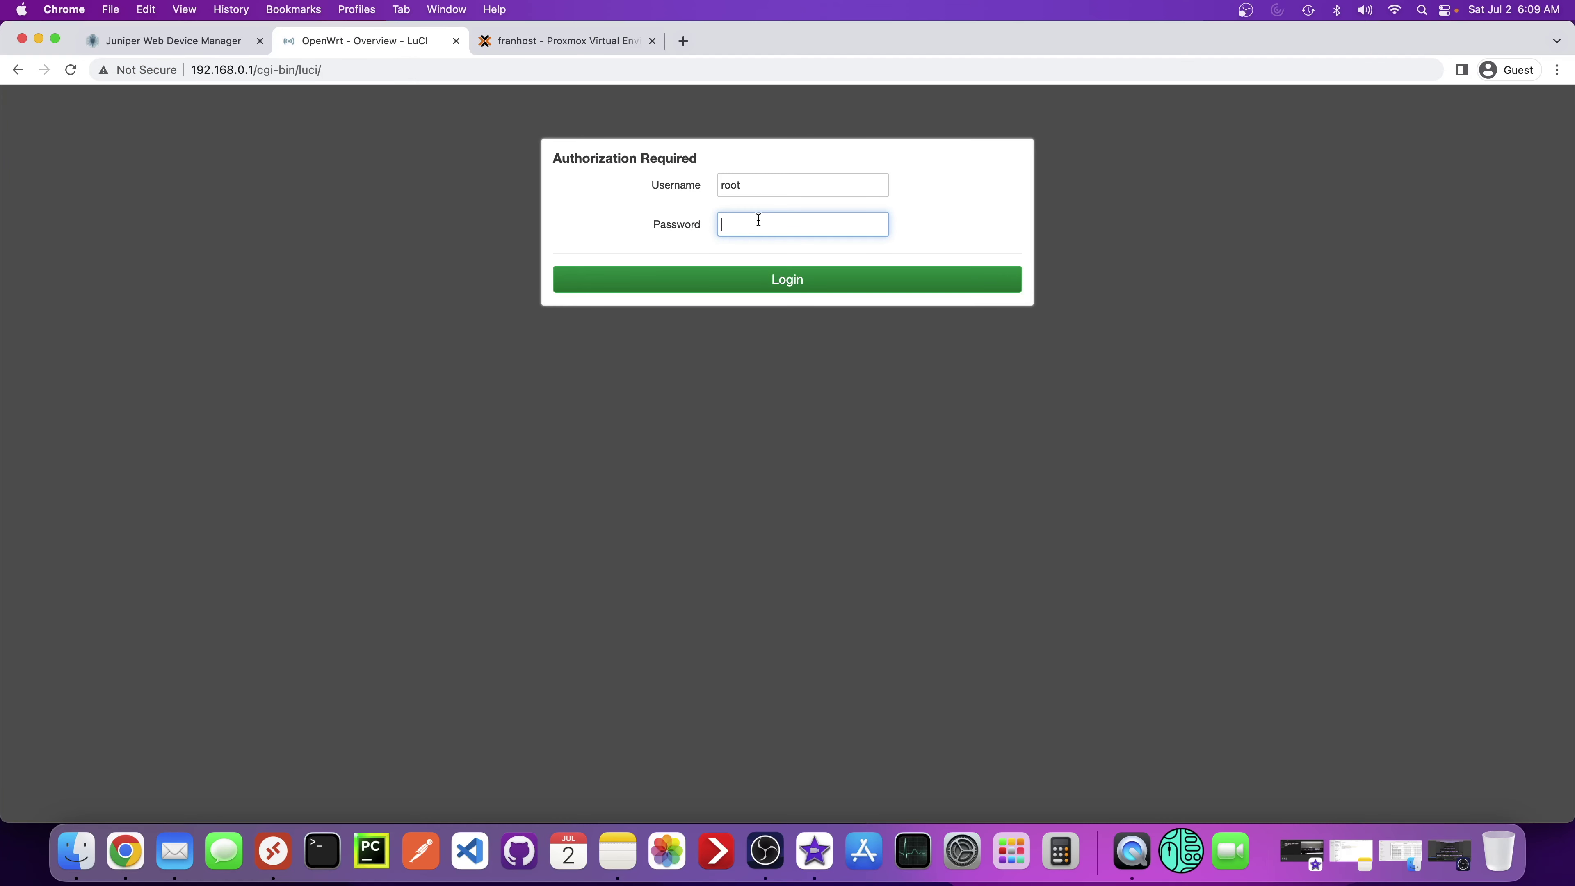
text(••••••)
key(Return)
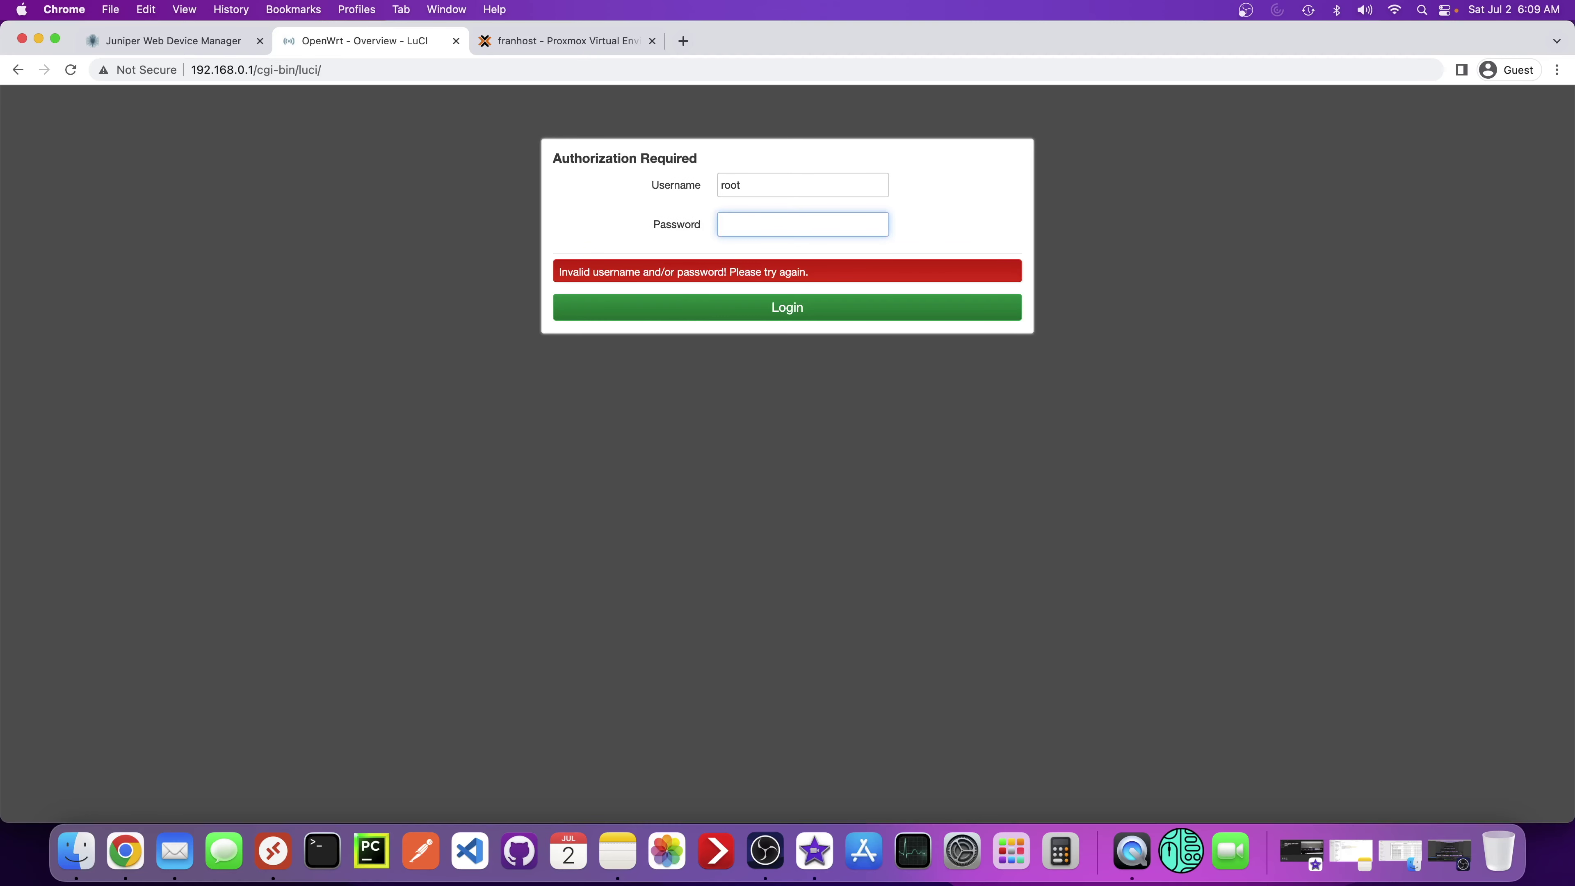
text(•••••••••••••••)
key(Return)
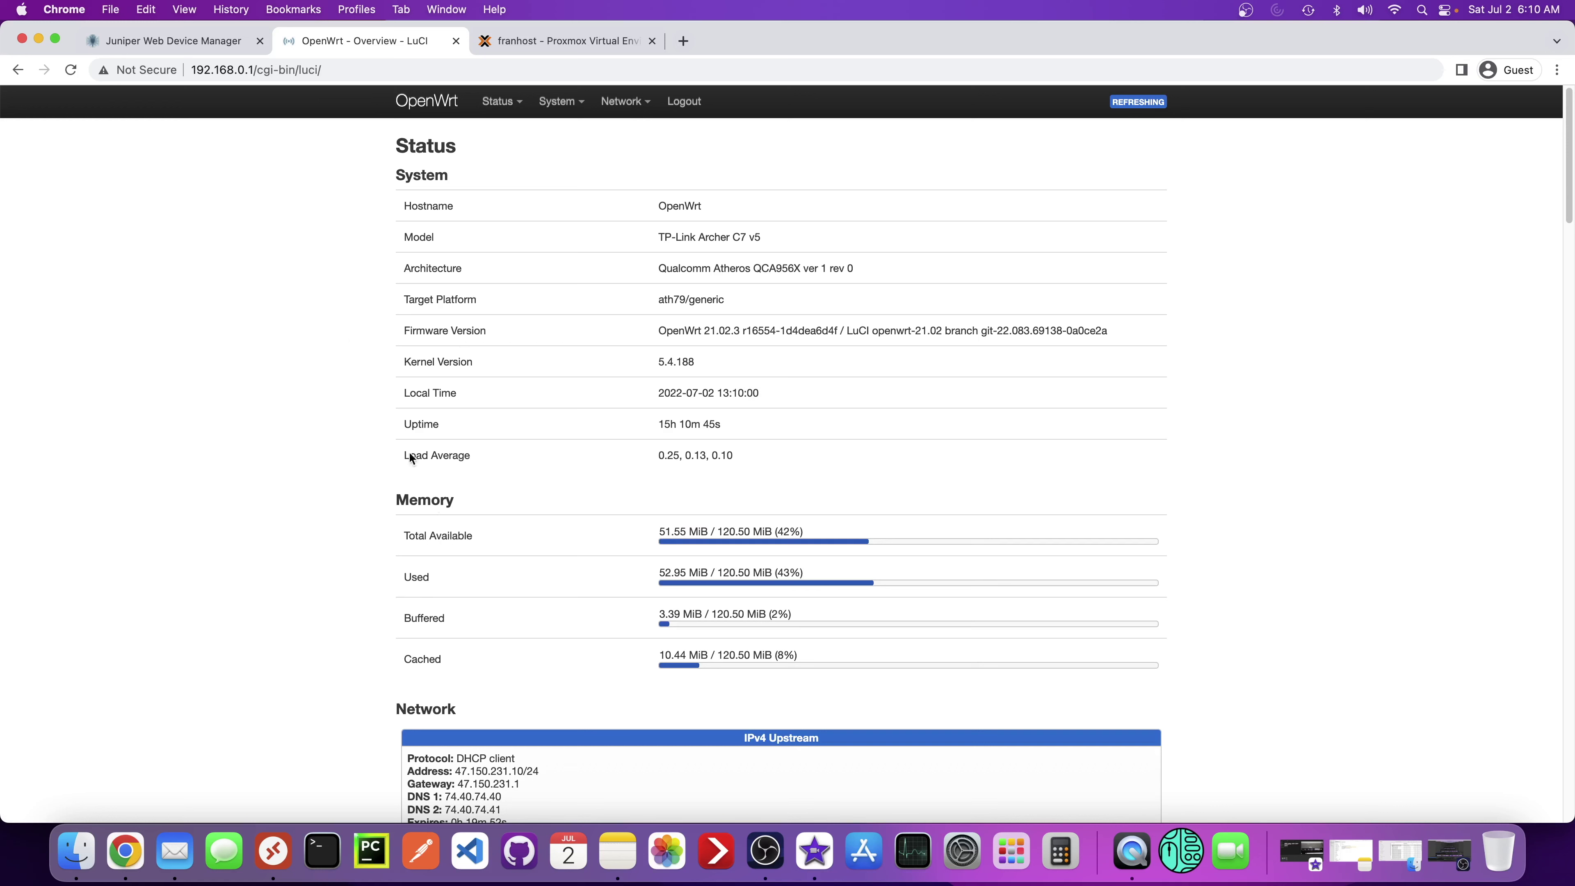
- View the Network > Switch VLAN table, then Network > Interfaces showing VLAN4 at 192.168.4.1/24
mouse_move(626, 107)
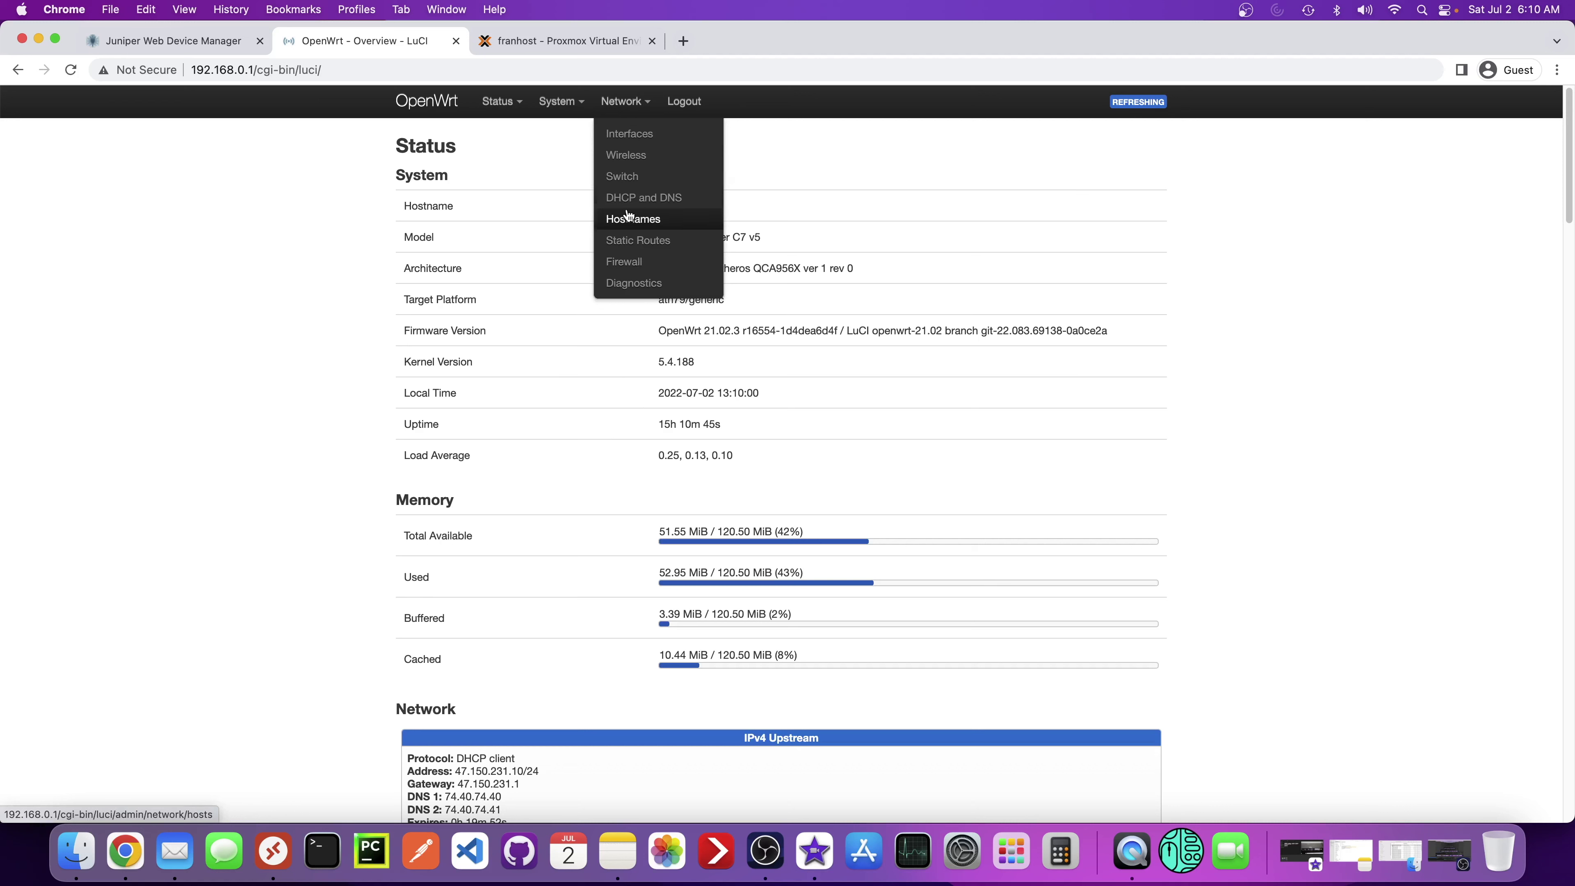
click(619, 178)
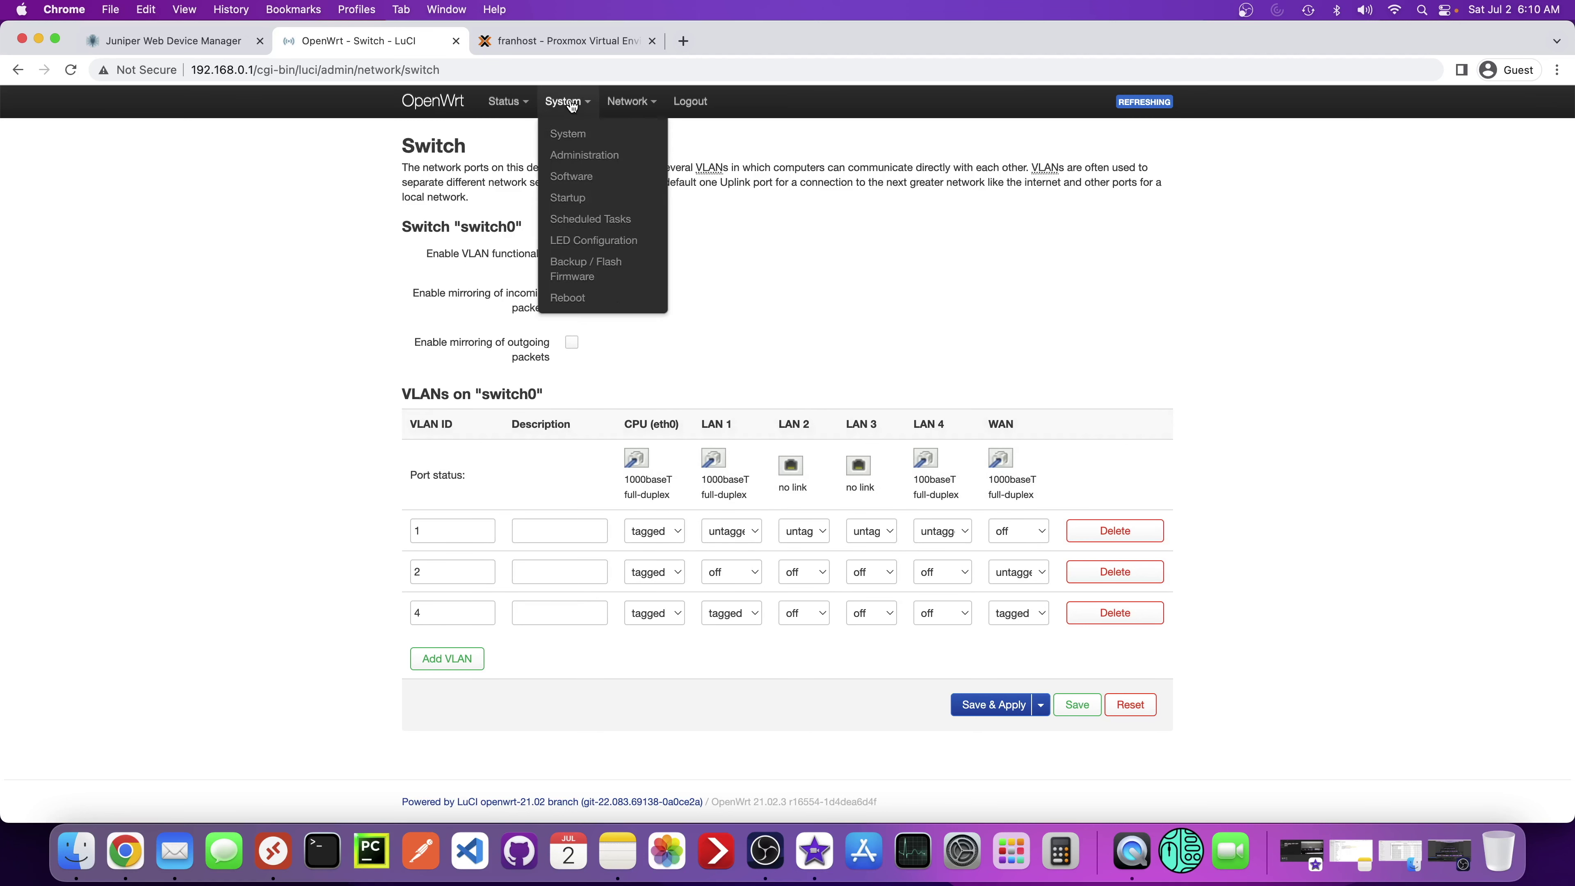
mouse_move(631, 101)
click(637, 134)
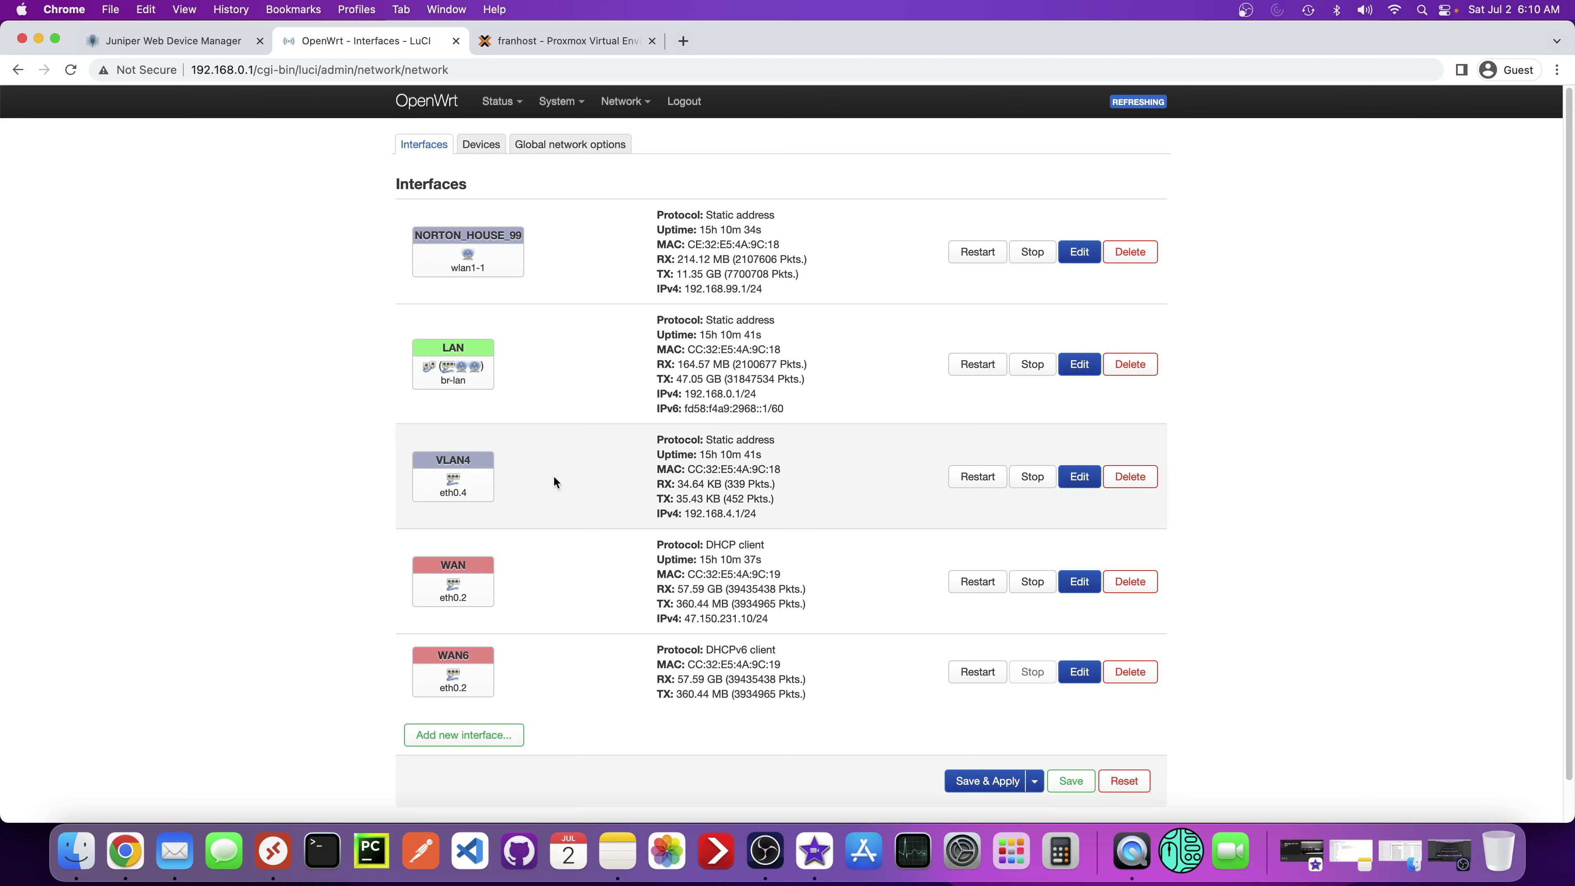
mouse_move(516, 106)
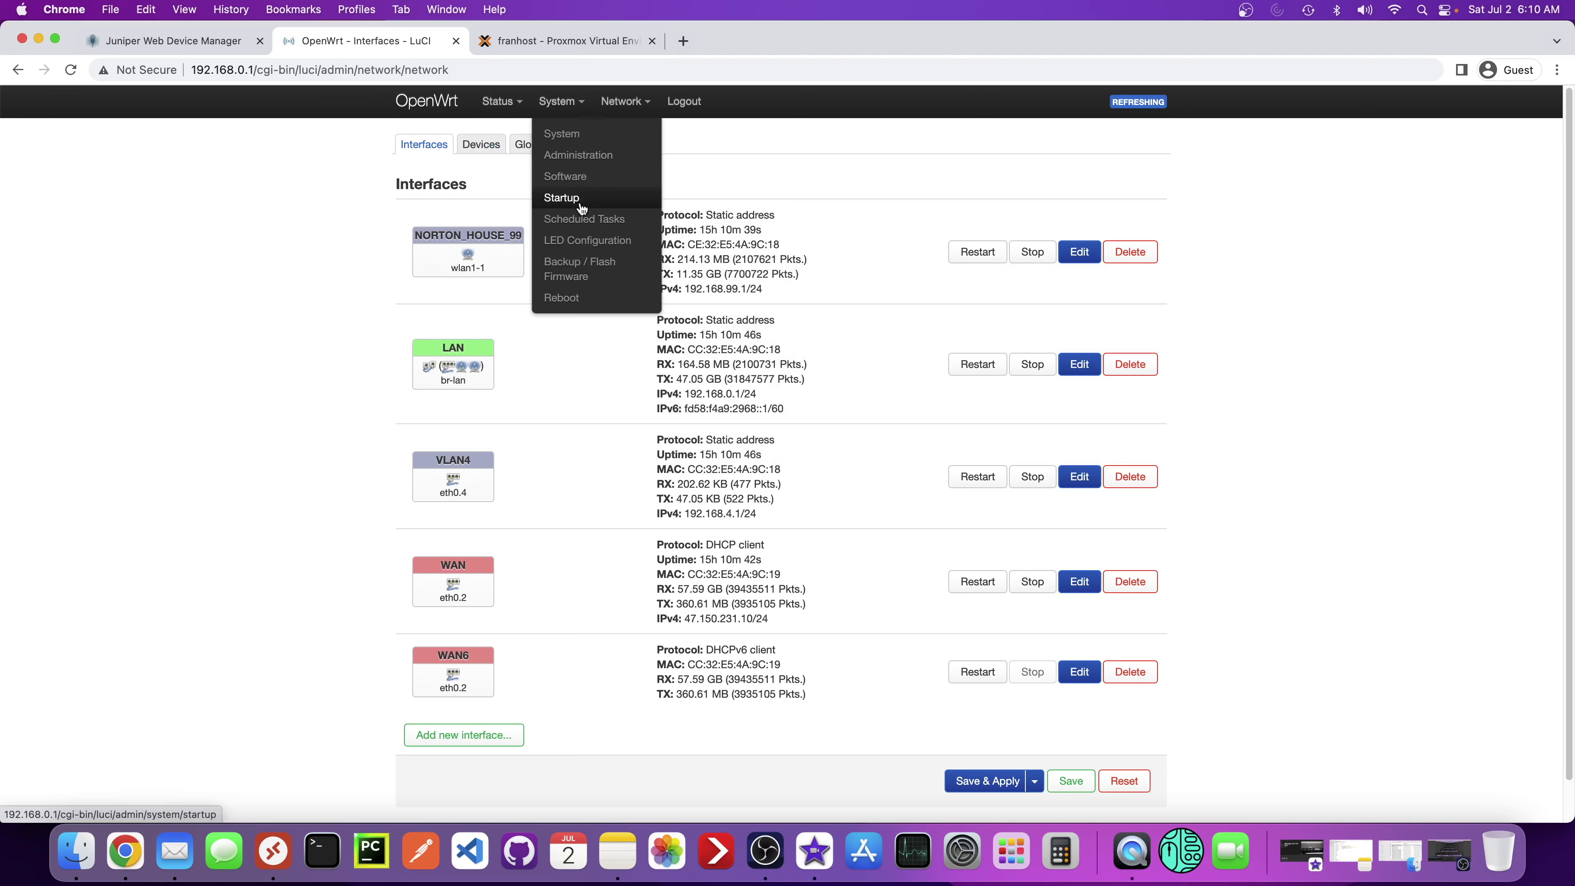
- Perform and confirm a factory reset under System > Backup / Flash Firmware, then reload
click(571, 273)
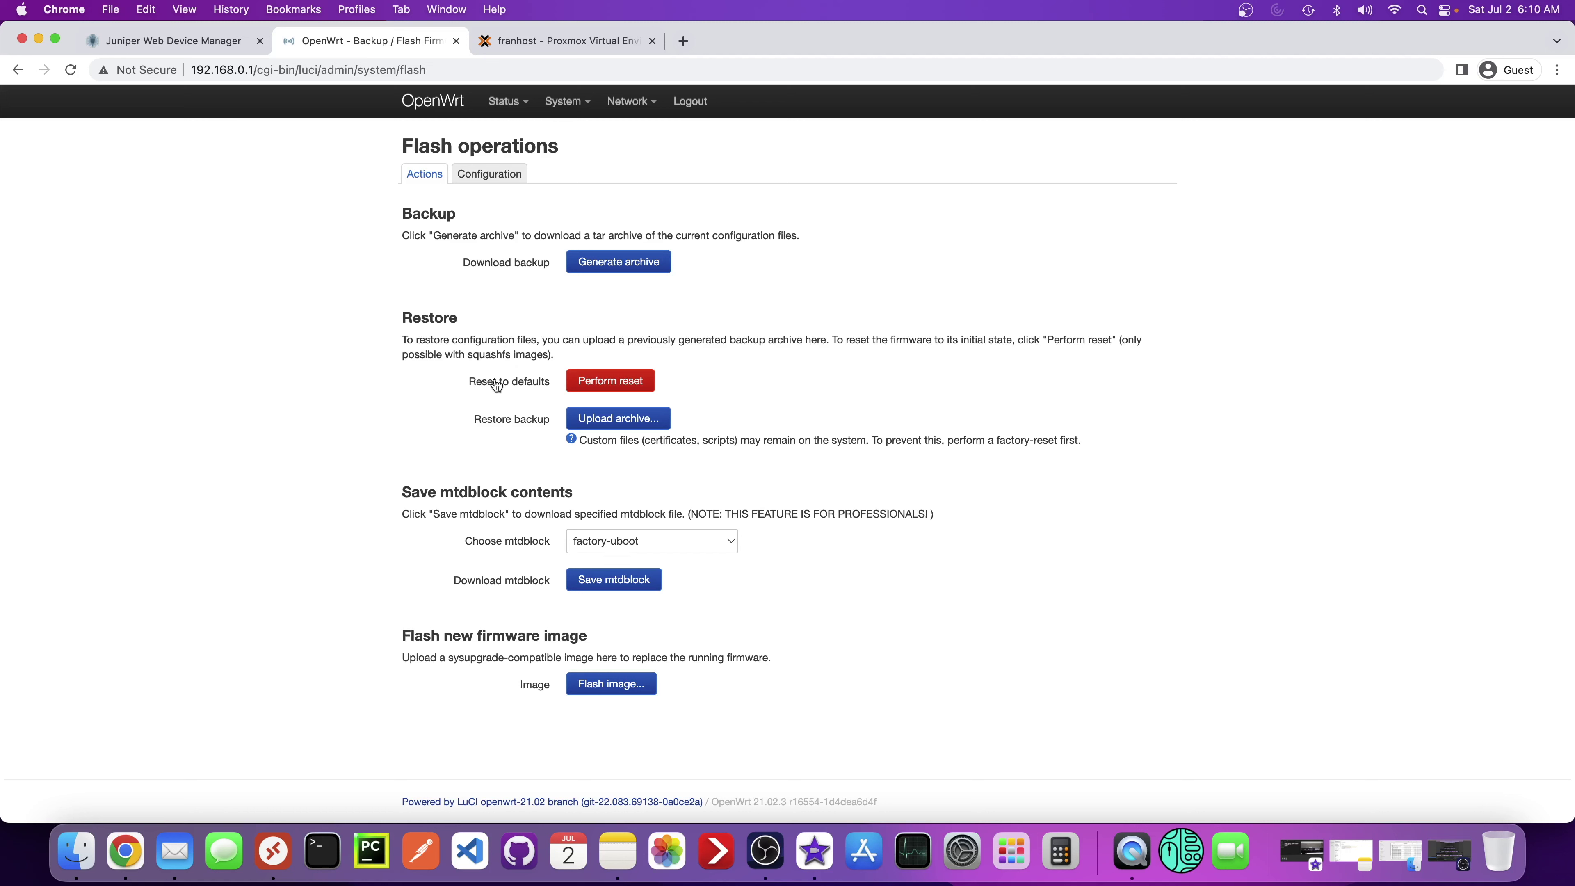
click(614, 383)
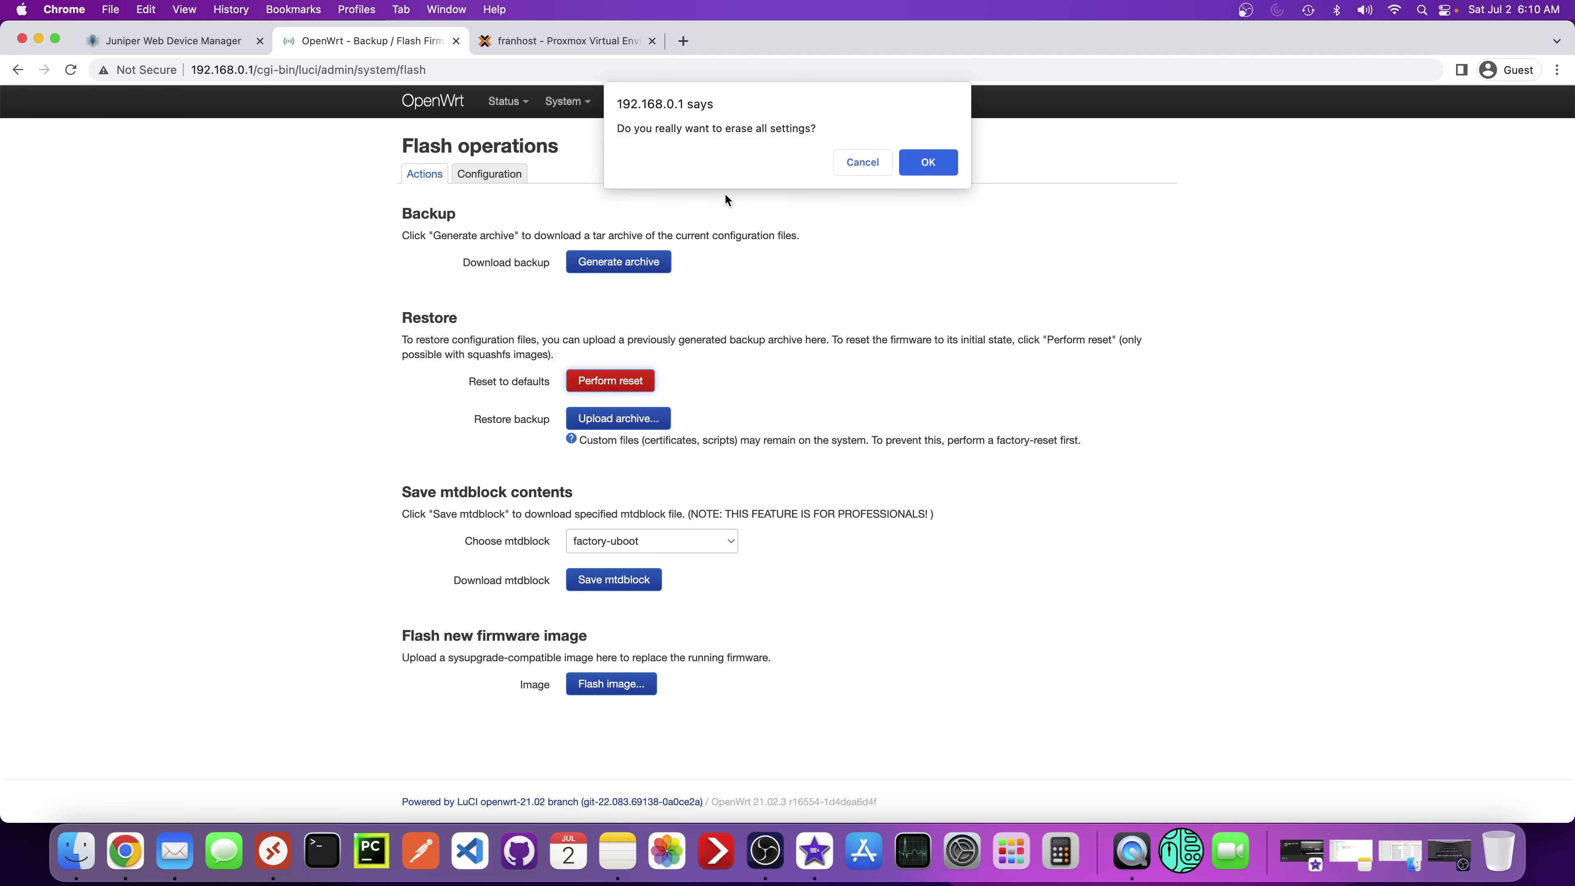
click(925, 167)
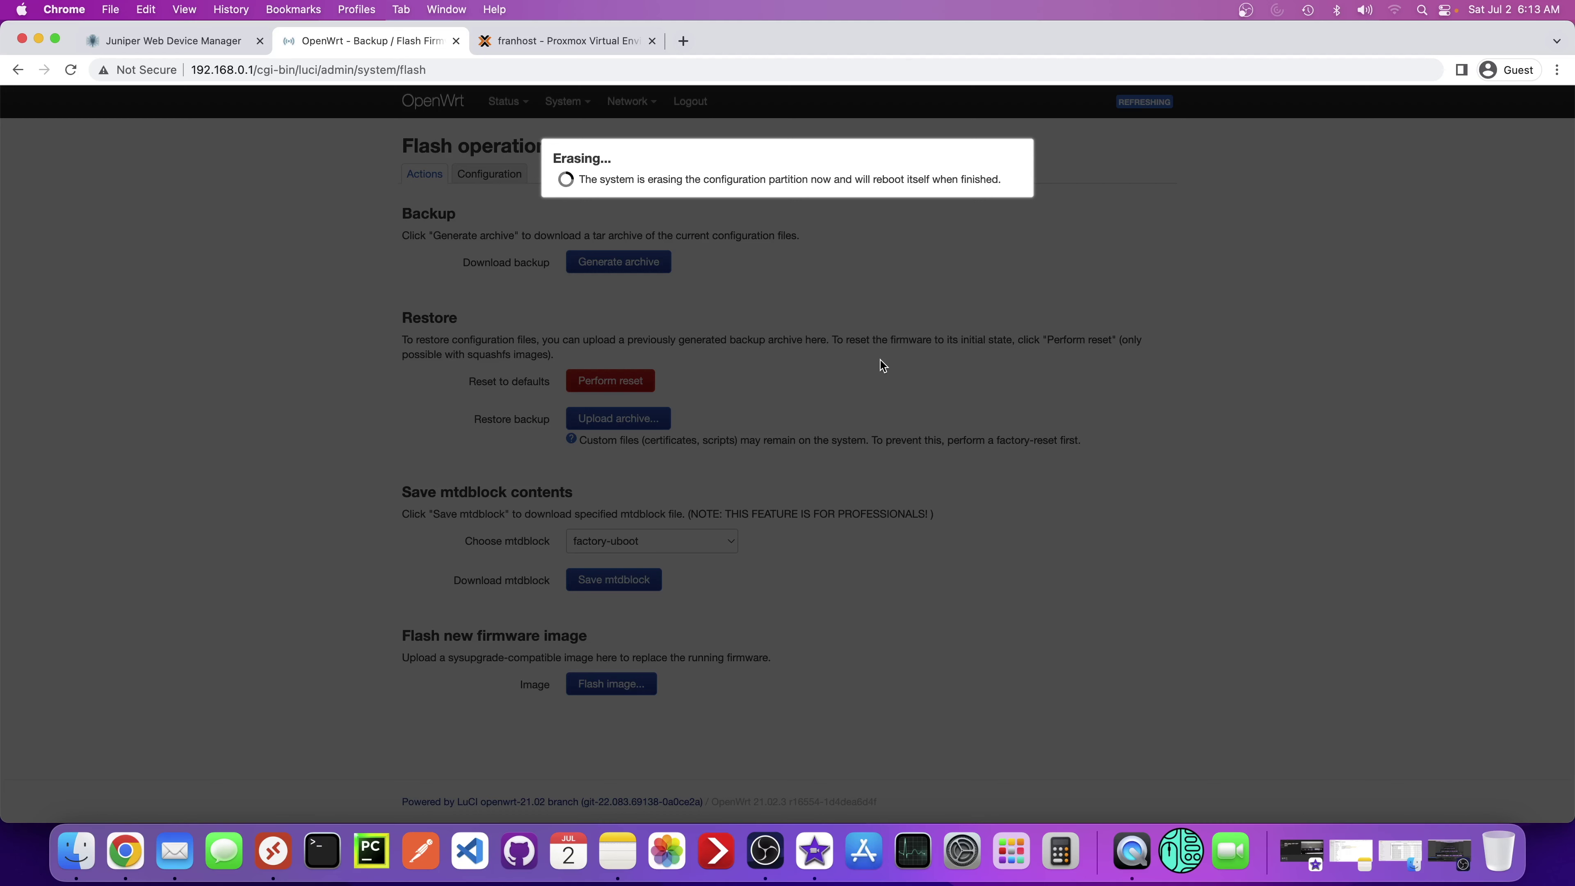
click(73, 75)
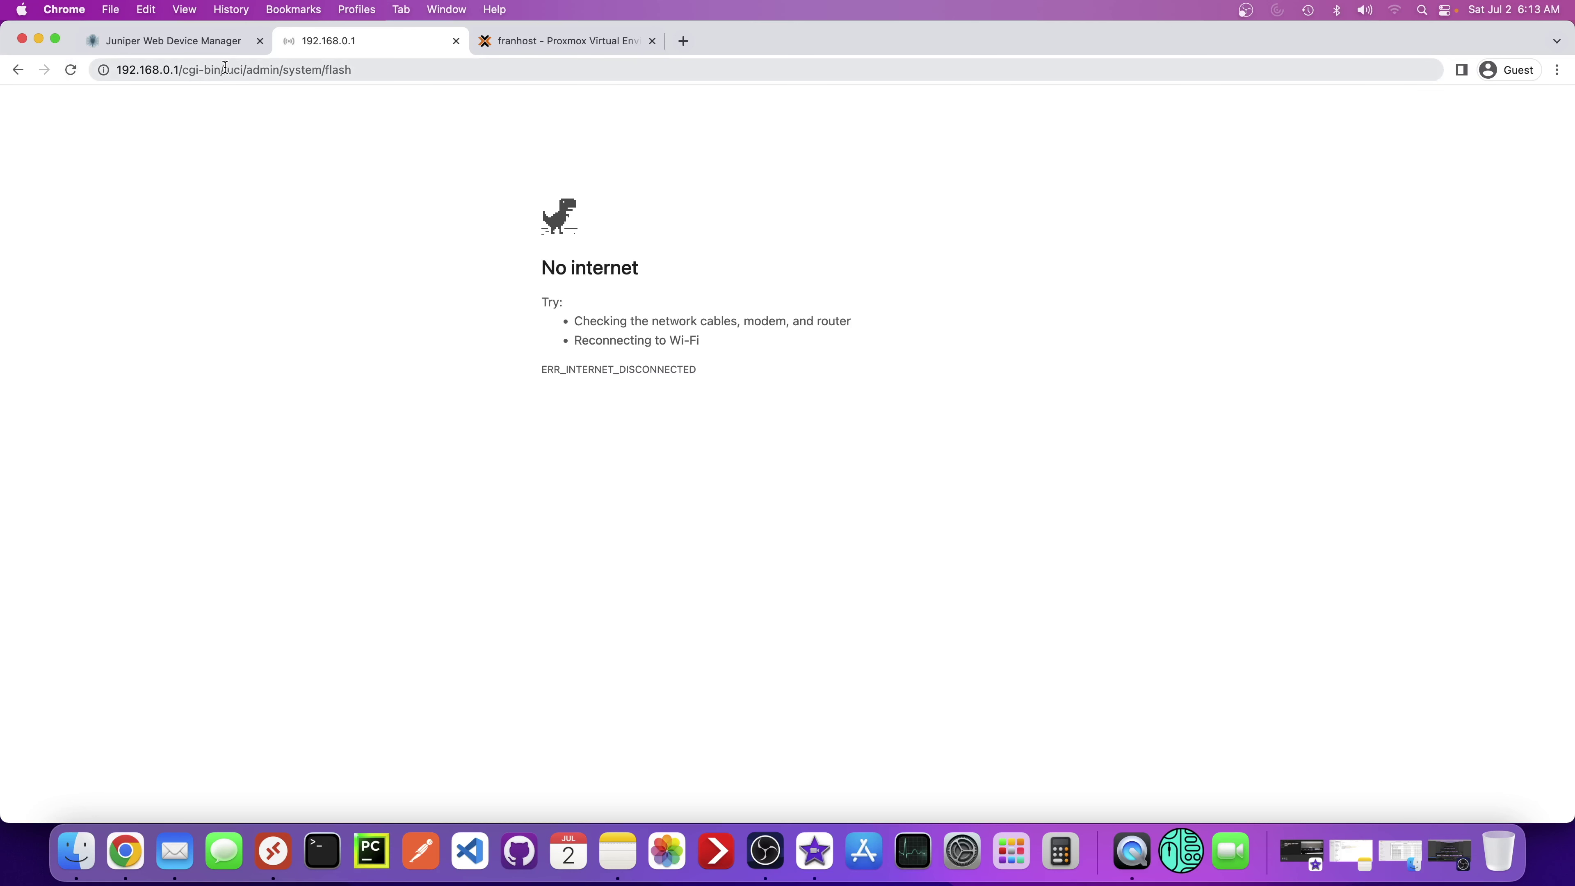
- Trim the address bar to 192.168.0.1 and retry loading the router page
drag(224, 69, 446, 78)
key(BackSpace)
key(BackSpace)
key(BackSpace)
key(BackSpace)
key(BackSpace)
key(BackSpace)
key(BackSpace)
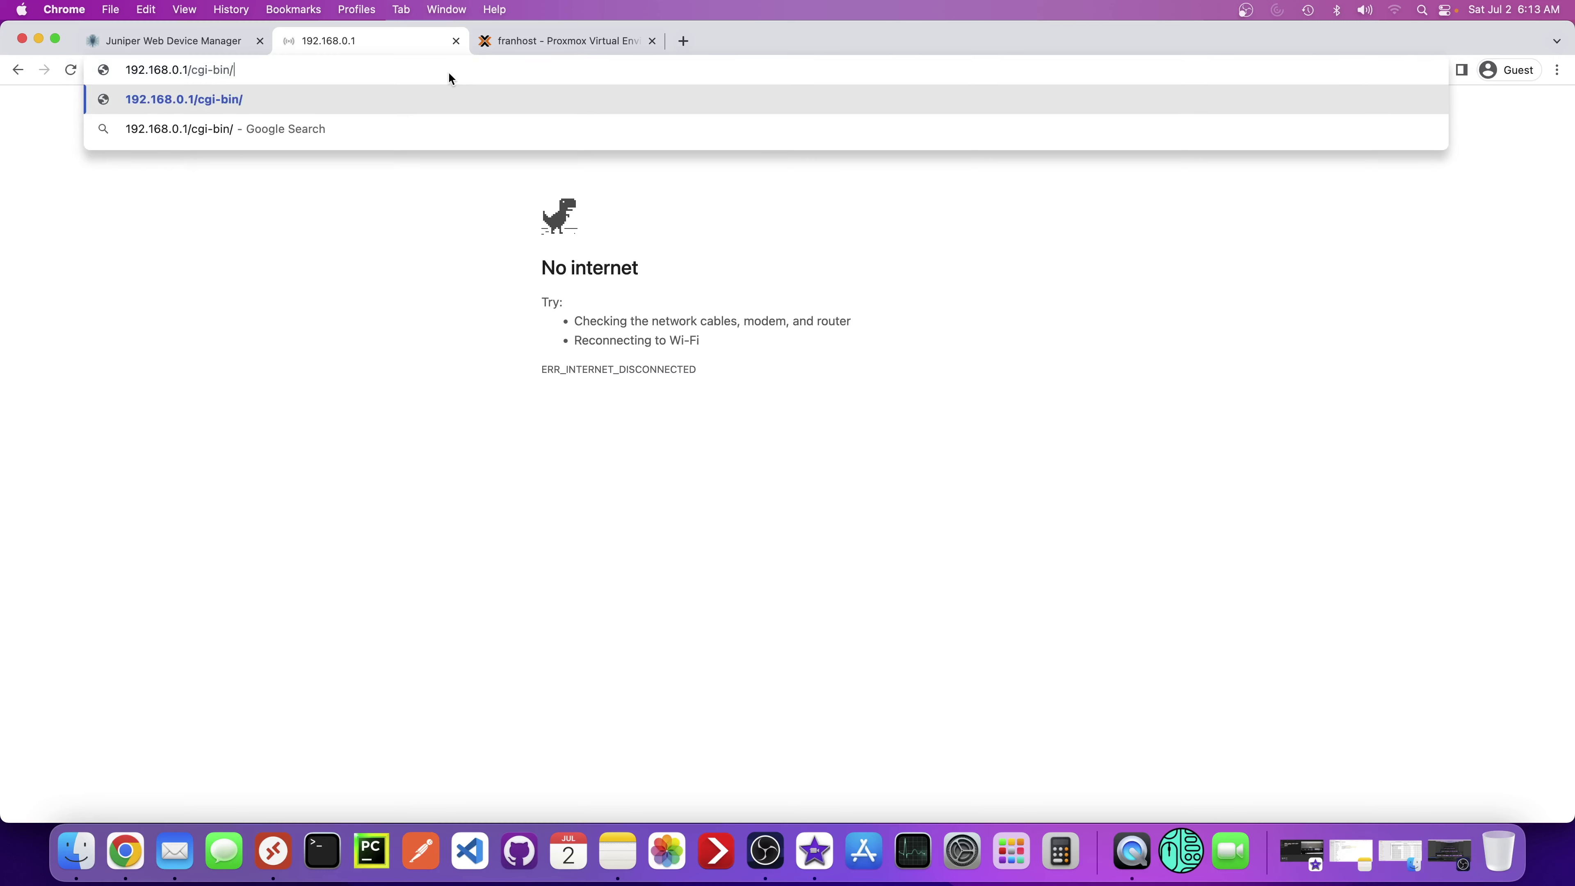
key(BackSpace)
key(BackSpace)
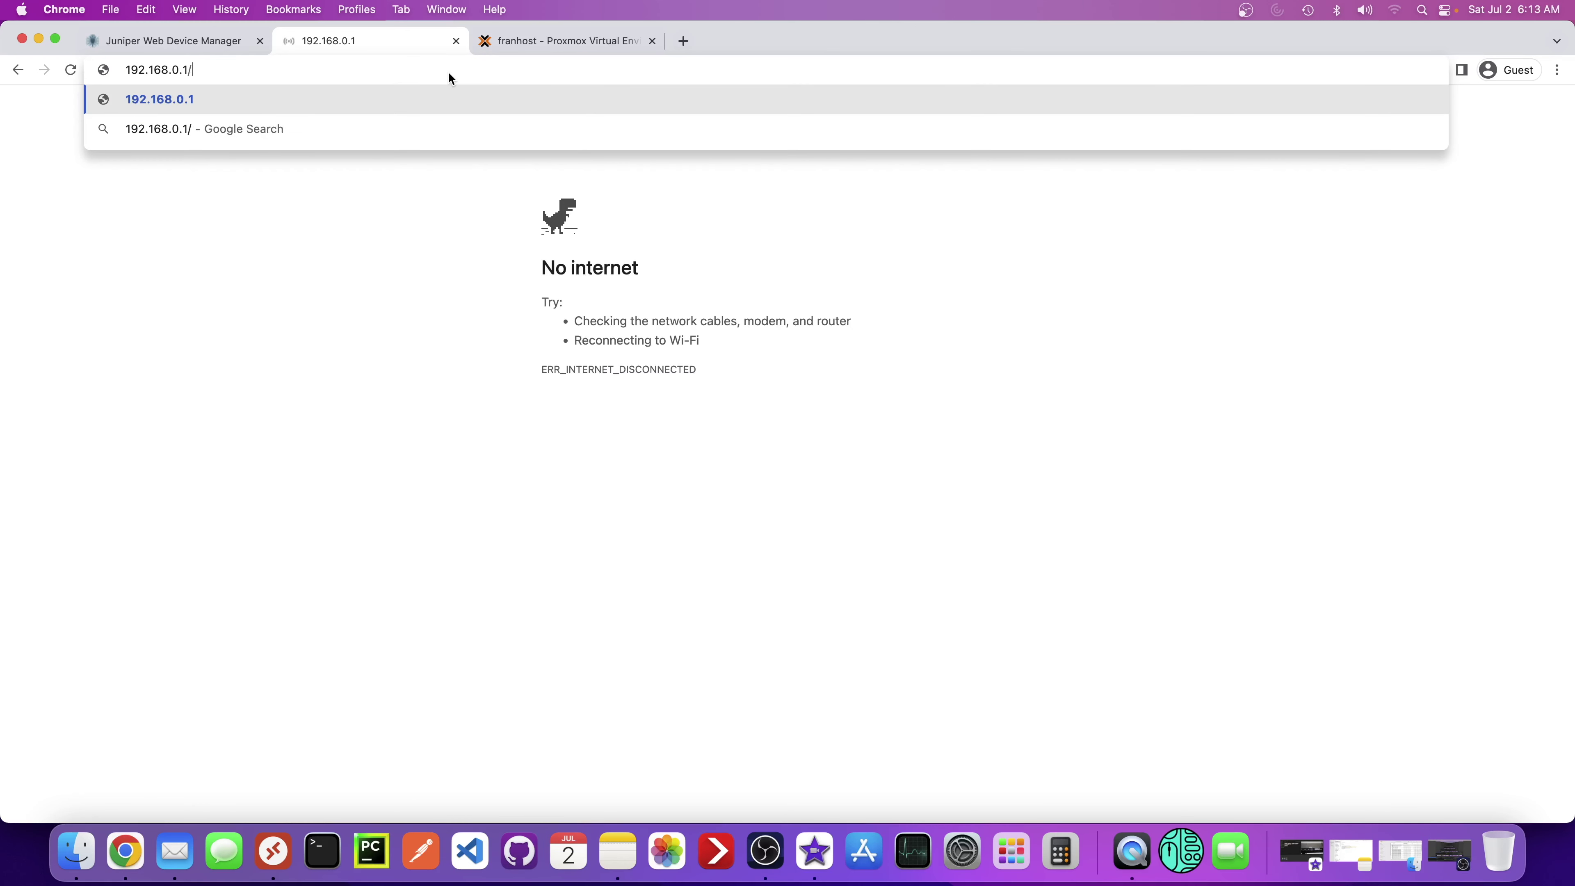
key(Return)
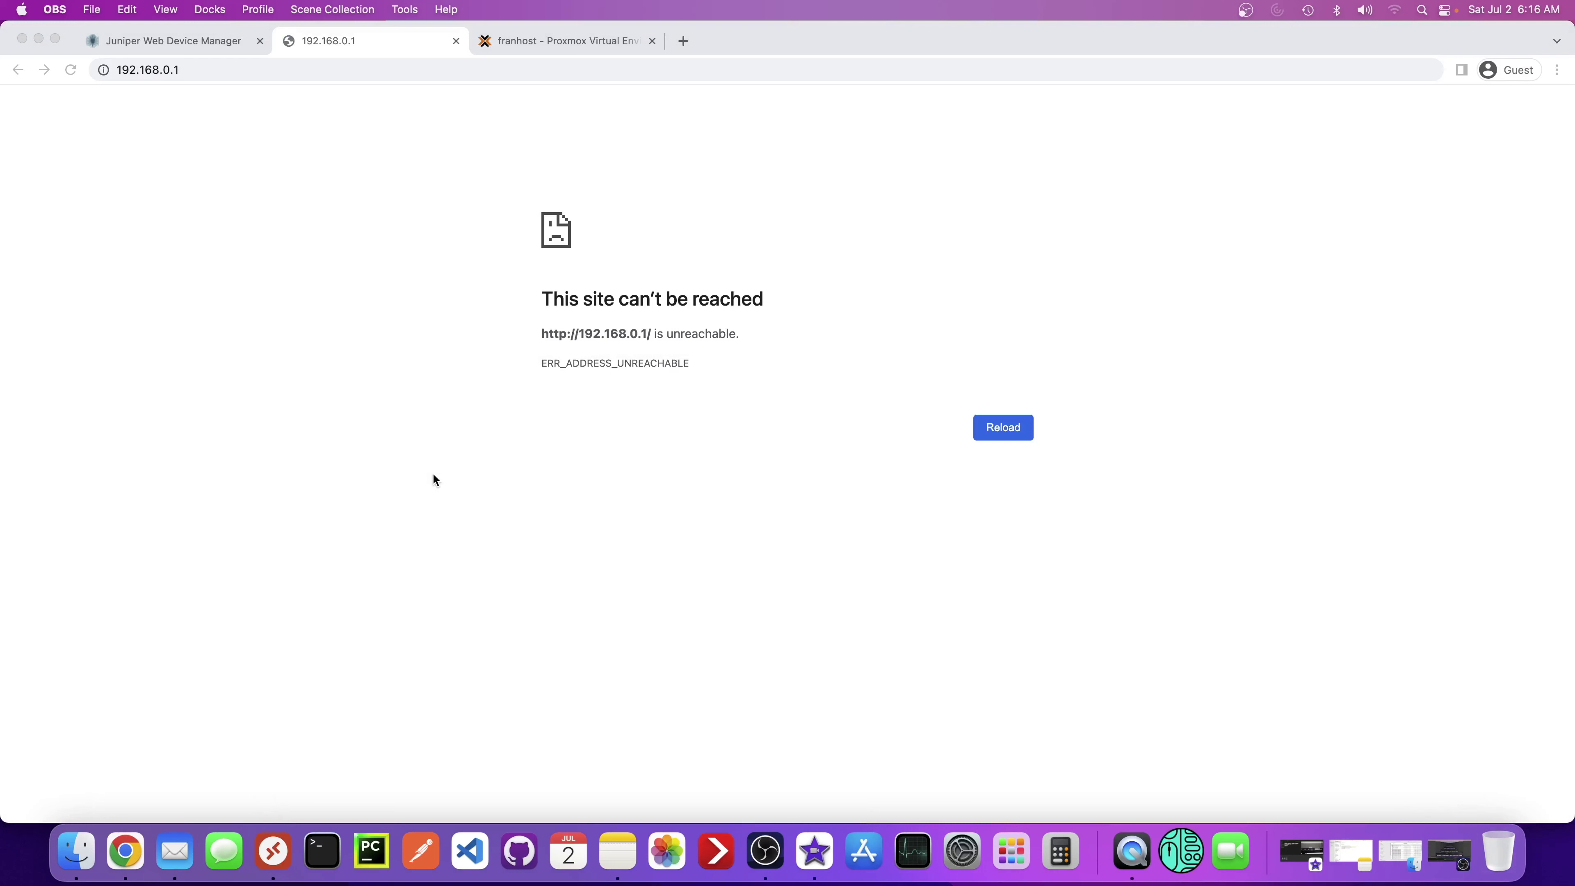
click(64, 69)
click(70, 69)
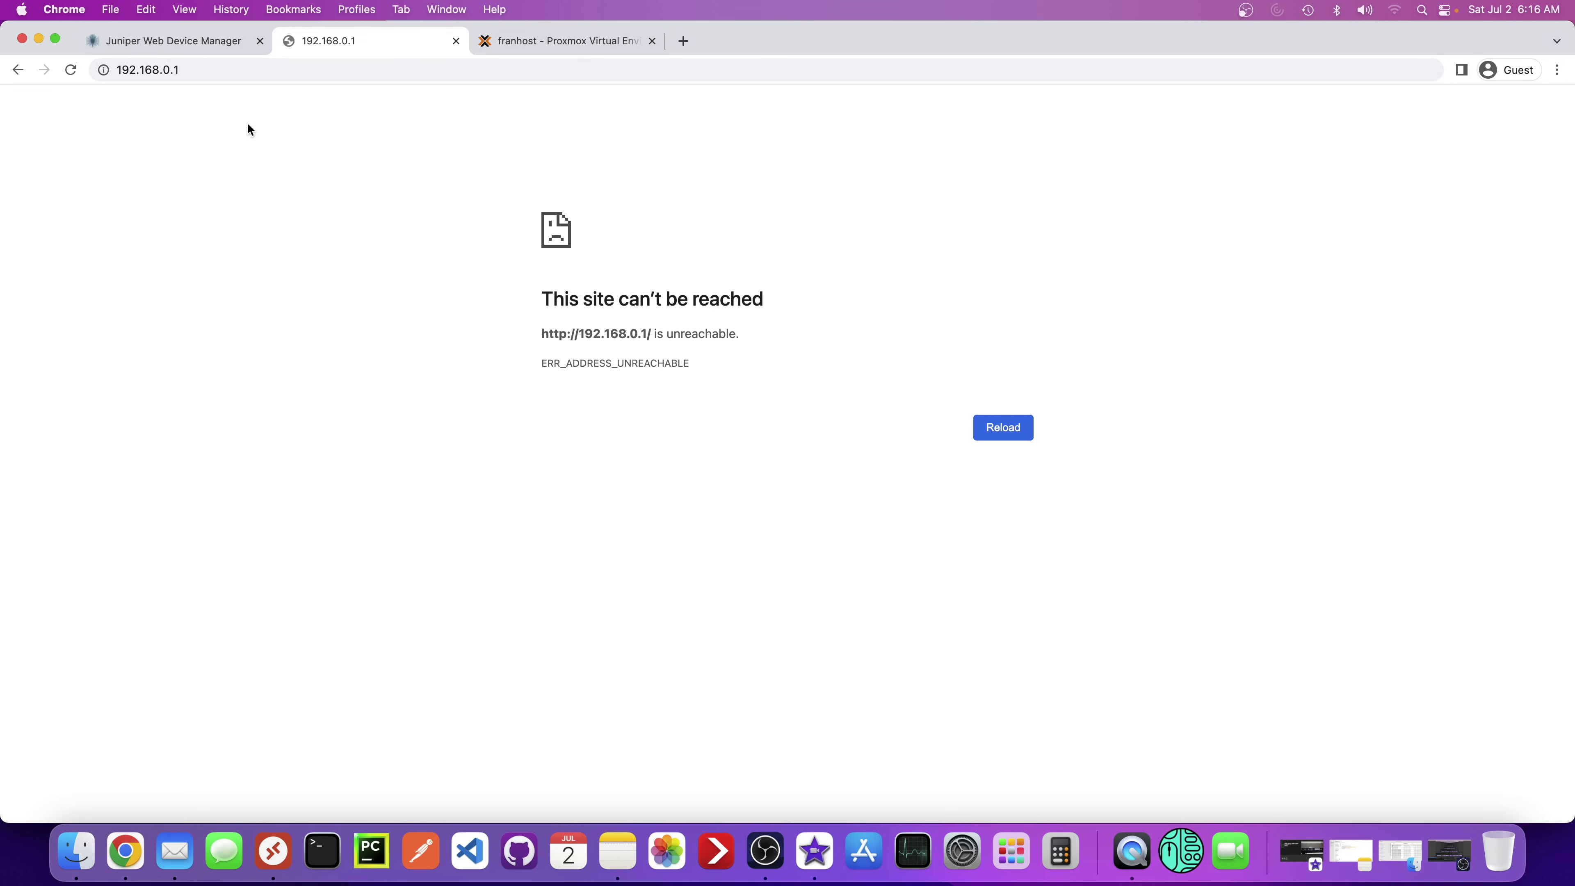
- Change the router address to 192.168.1.1 and load it
click(167, 79)
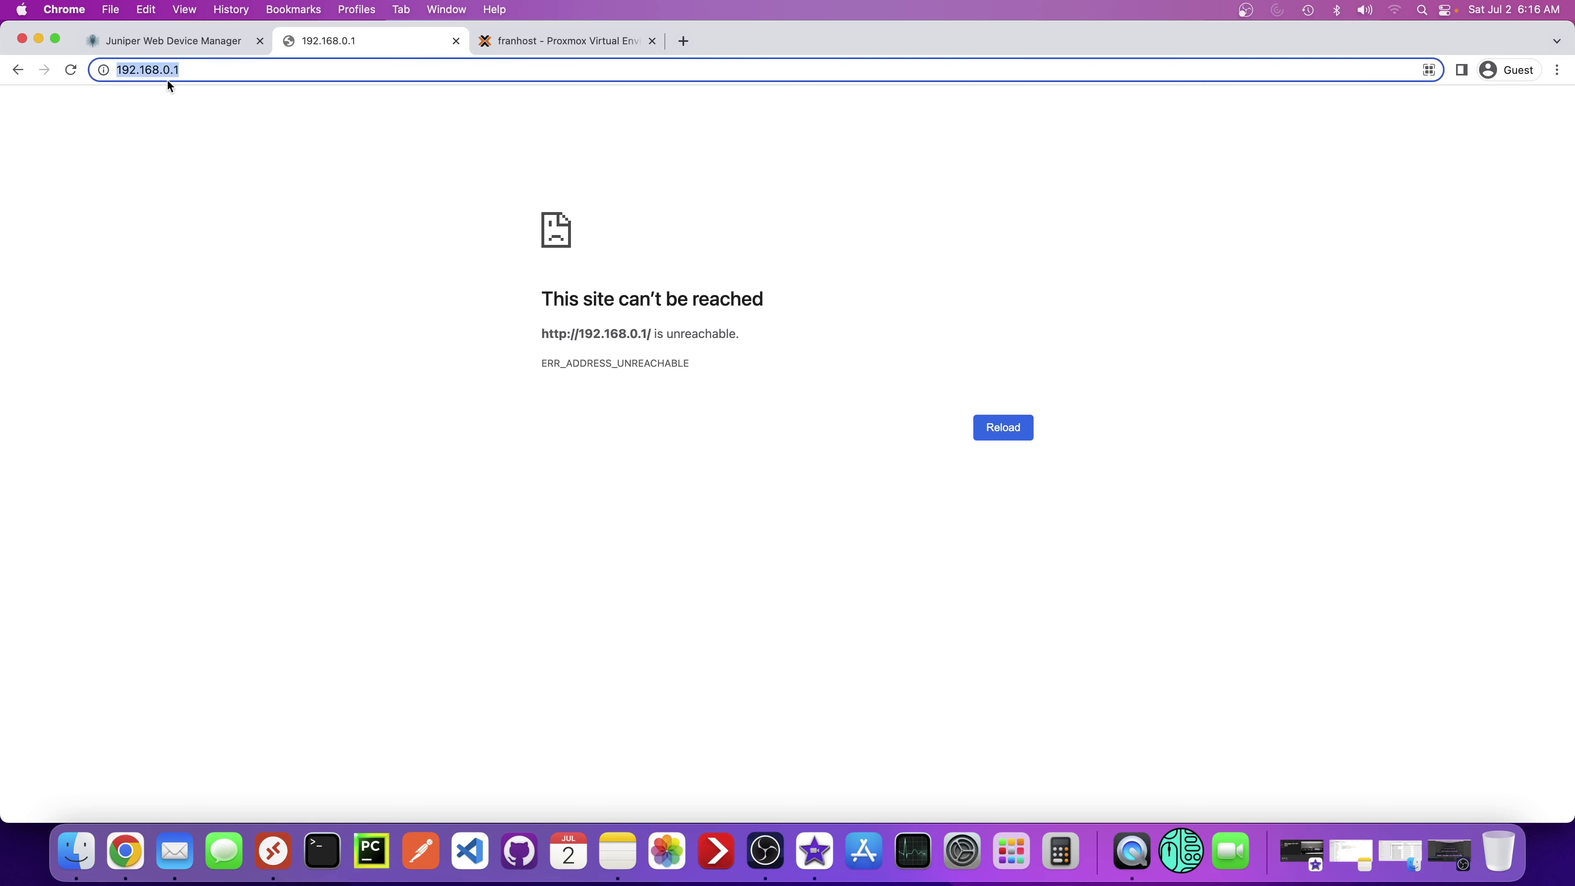
key(BackSpace)
key(BackSpace)
key(BackSpace)
text(1.1)
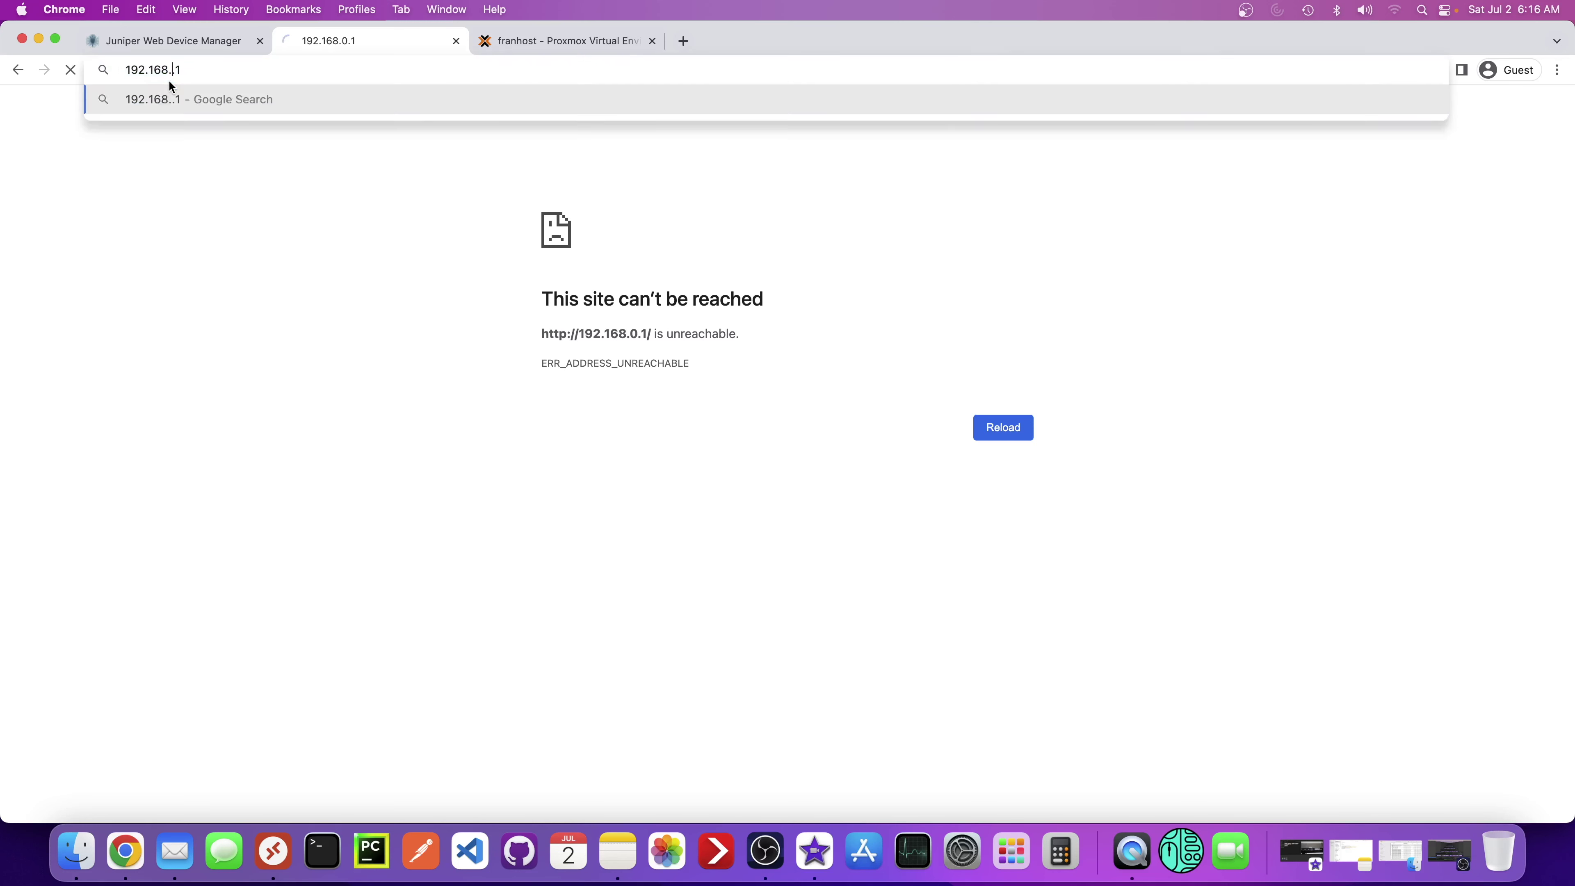
key(Return)
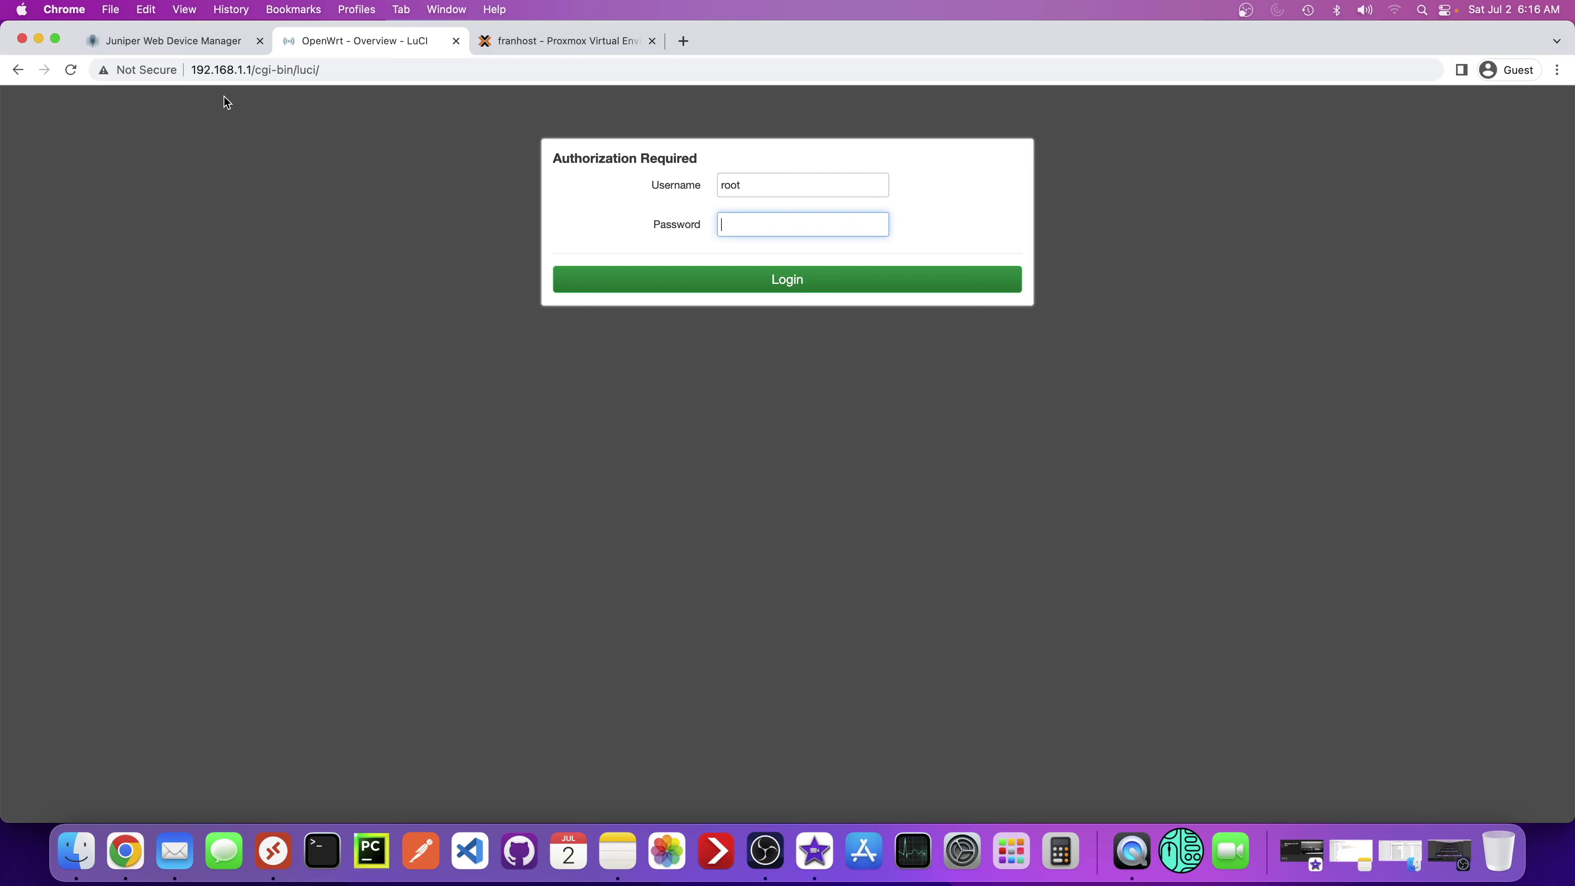
- Highlight the new 192.168.1.1 address and log in to LuCI without a password
click(241, 68)
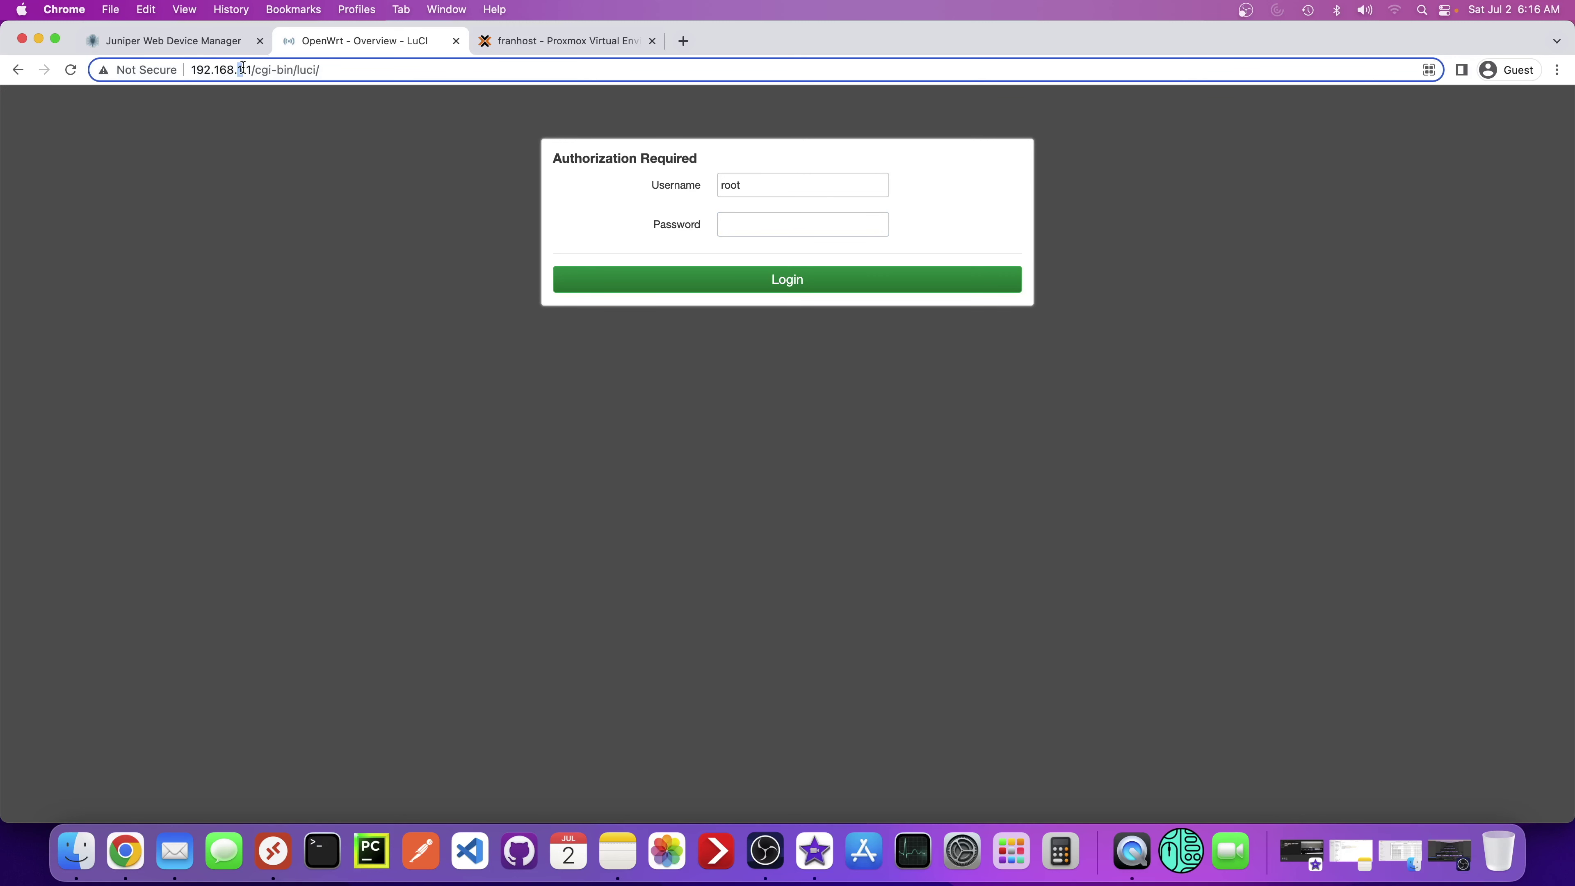
double_click(241, 69)
click(756, 225)
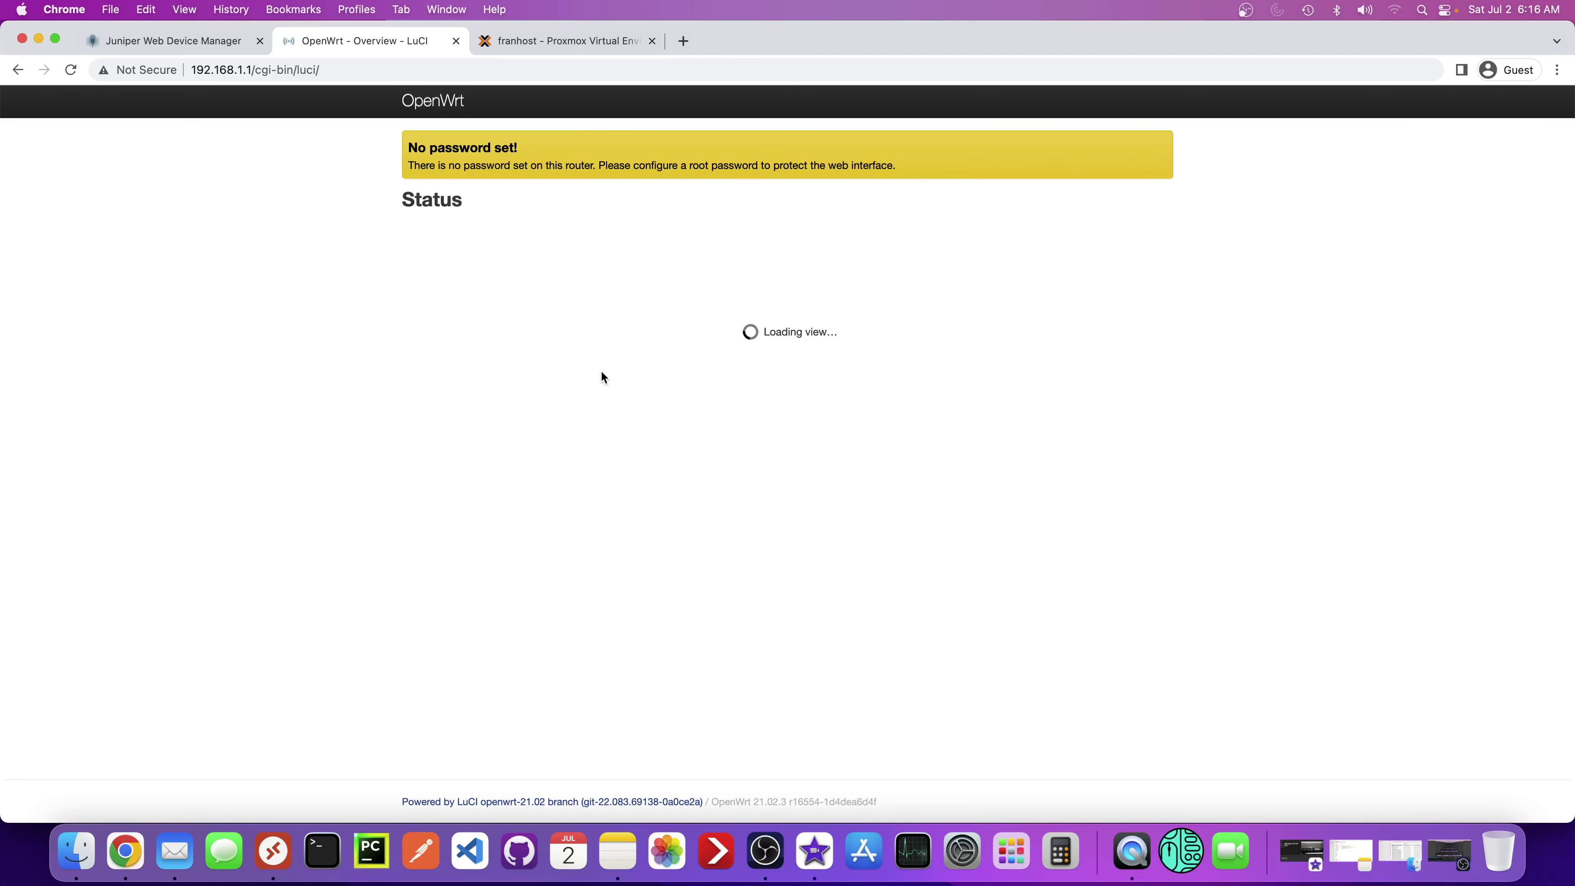
scroll(608, 434, down, 10)
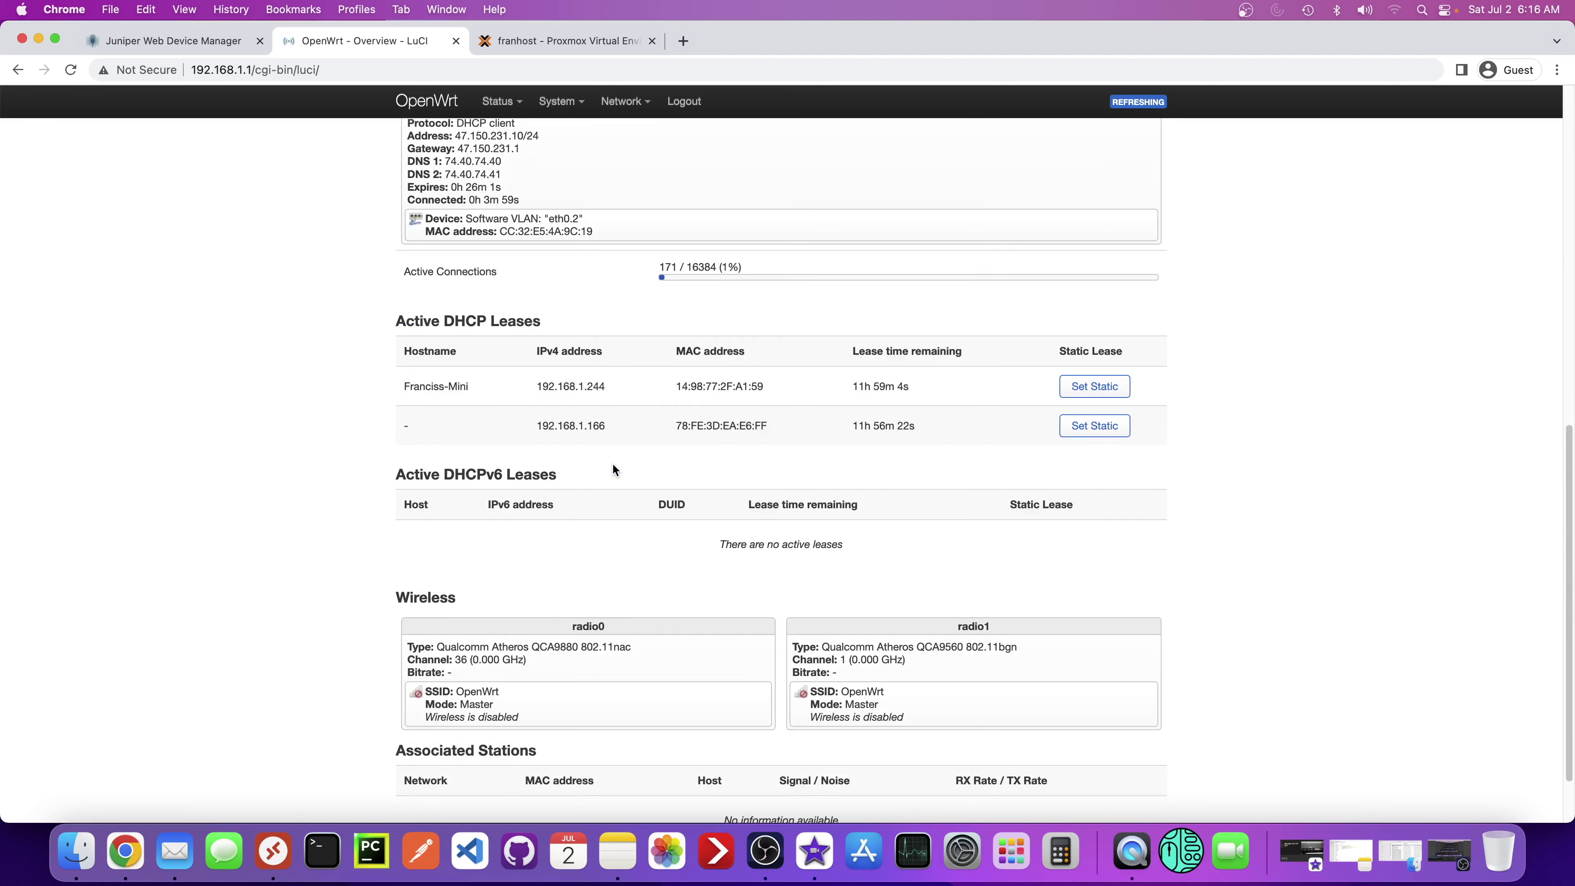
scroll(611, 490, down, 2)
scroll(610, 506, up, 12)
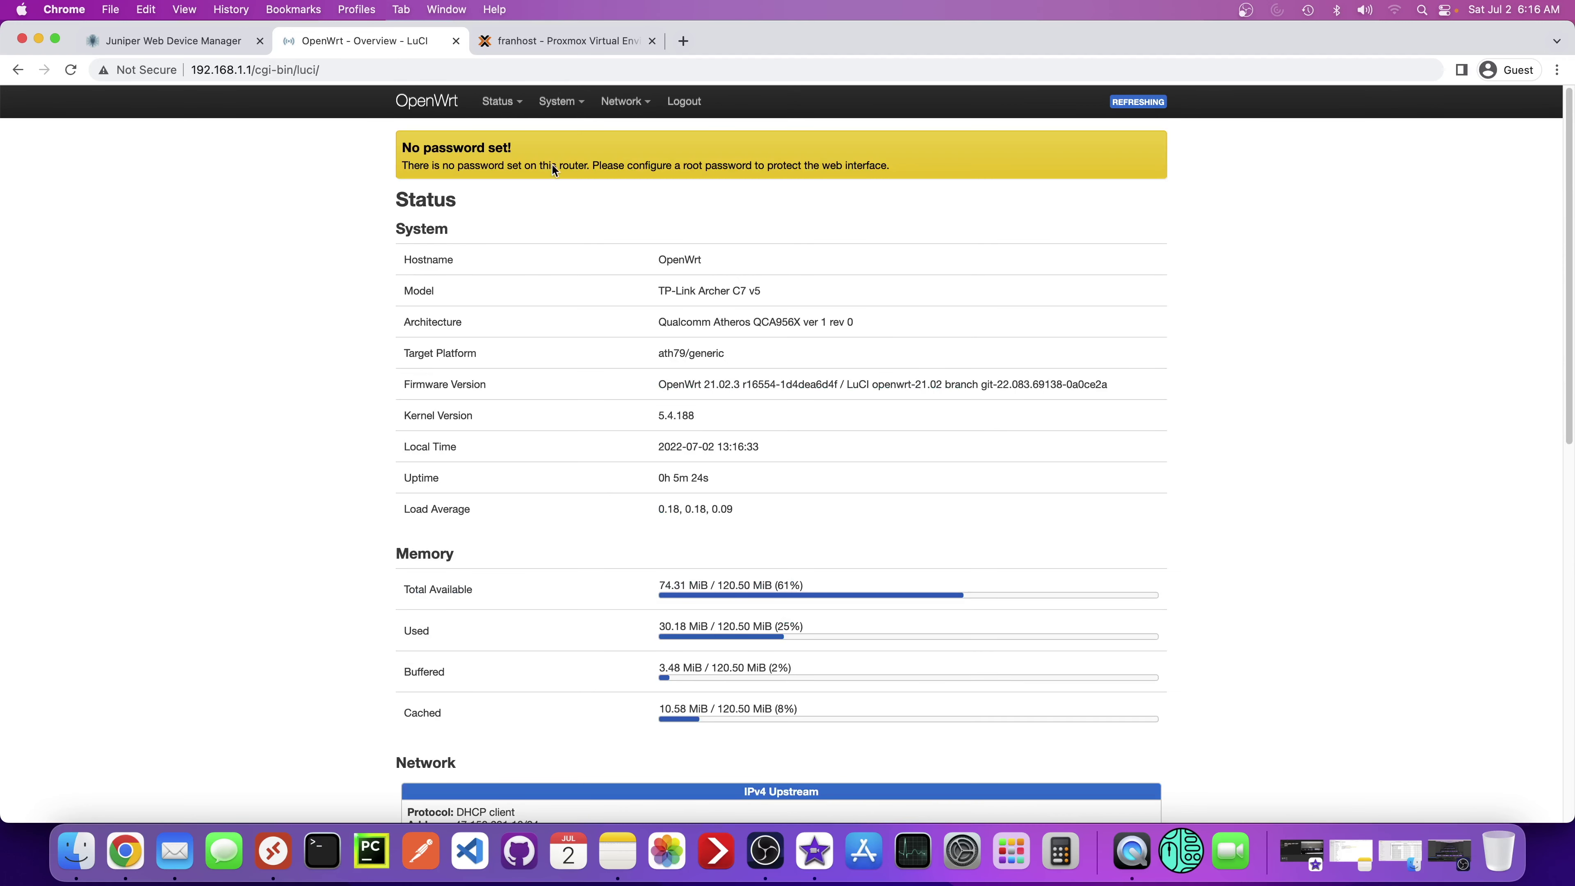
- Check Network > Switch shows only VLANs 1 and 2, and Interfaces only LAN, WAN, WAN6
mouse_move(624, 101)
click(624, 177)
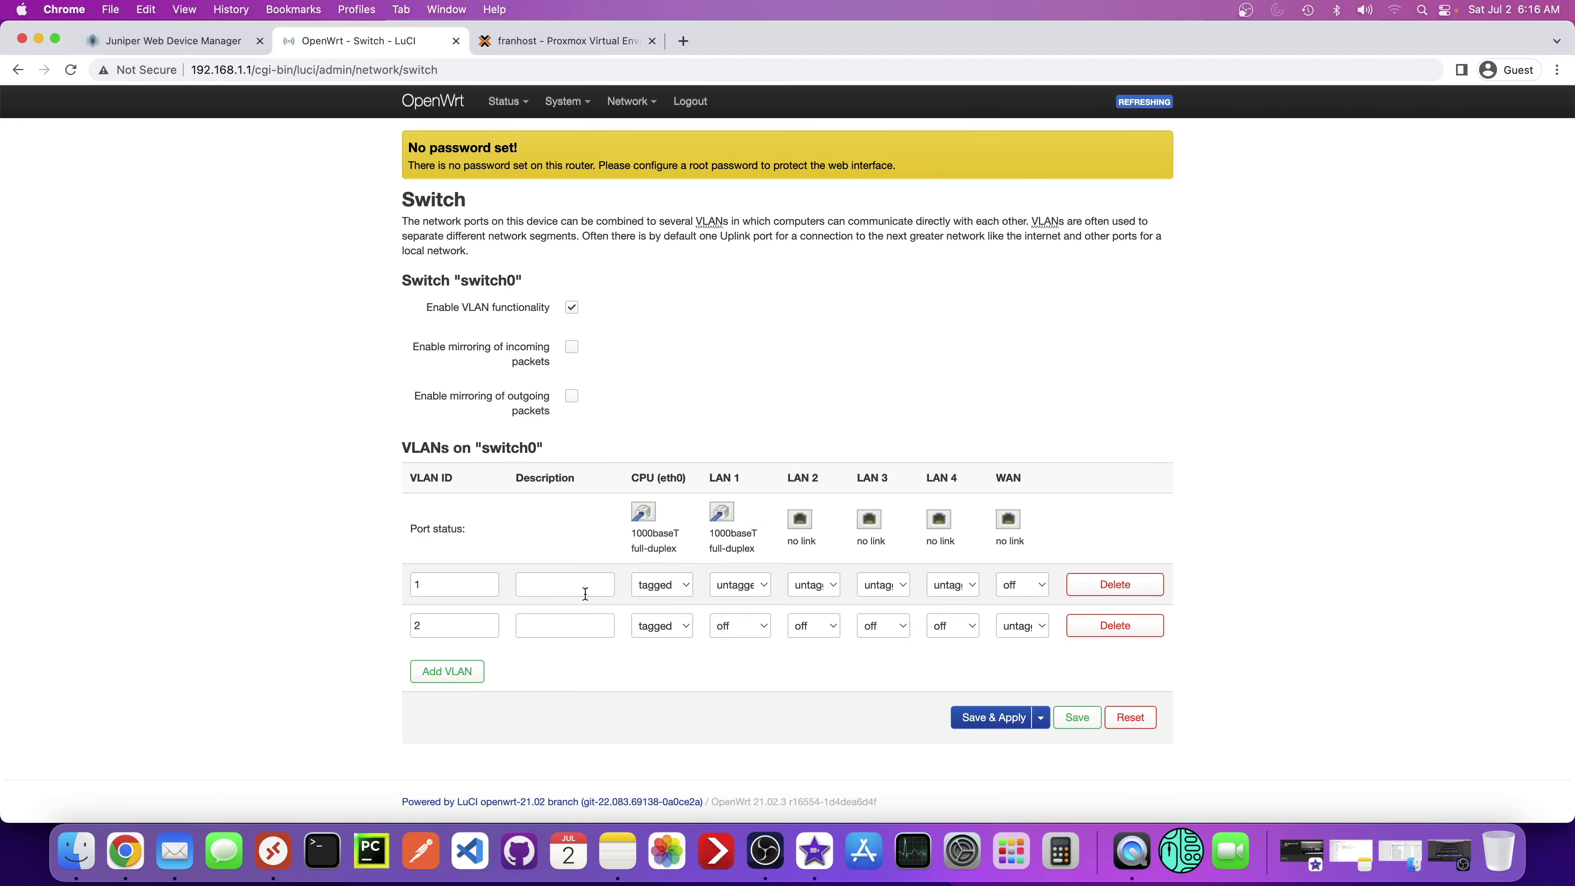
mouse_move(570, 105)
mouse_move(627, 102)
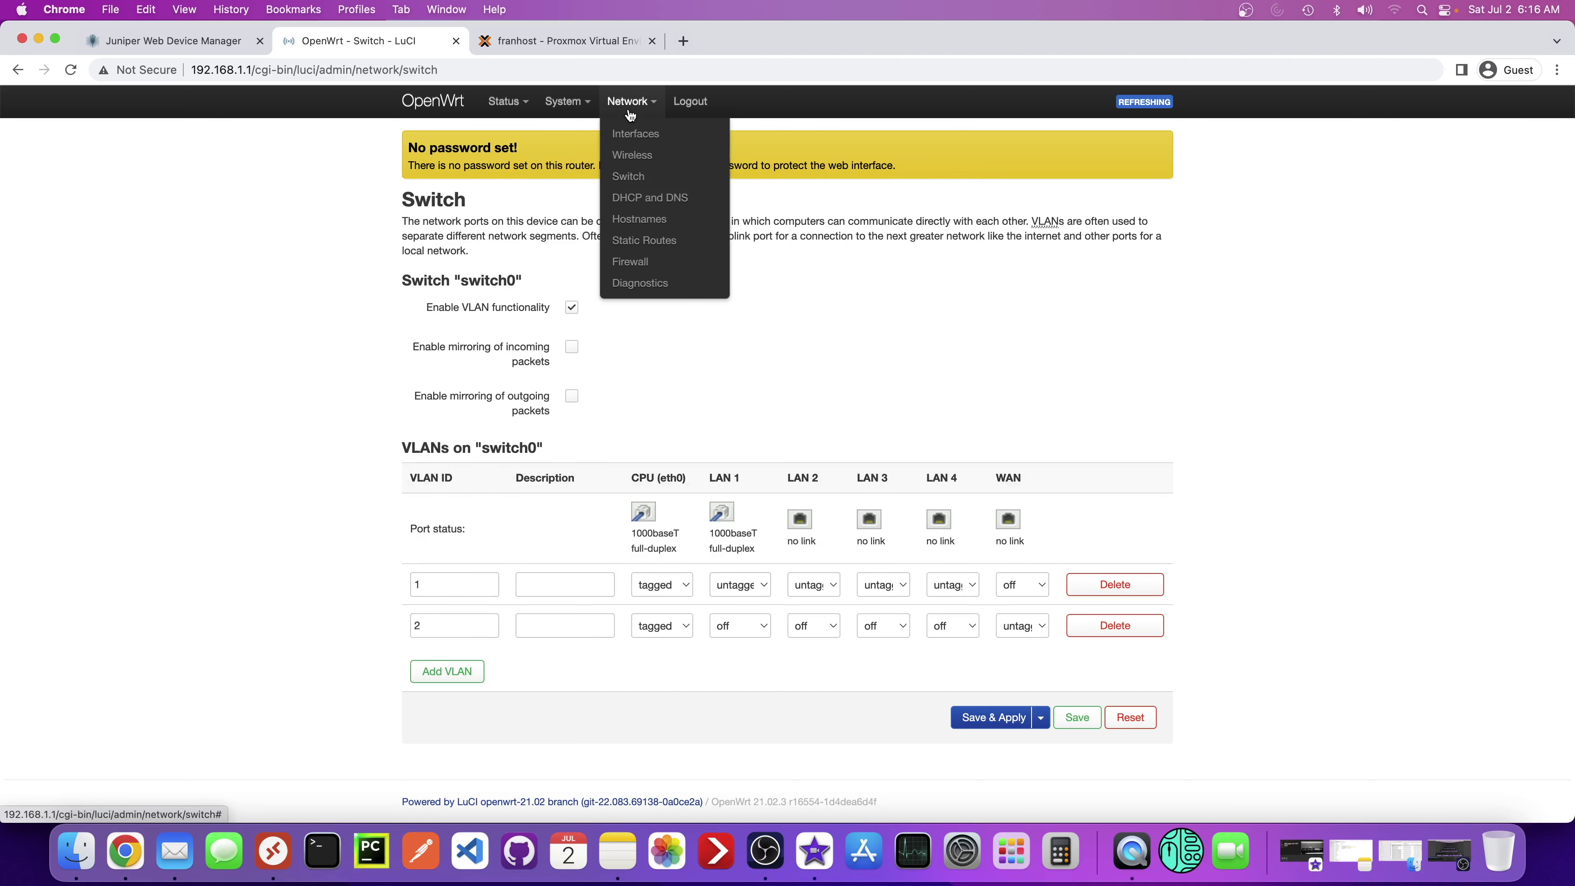
click(632, 138)
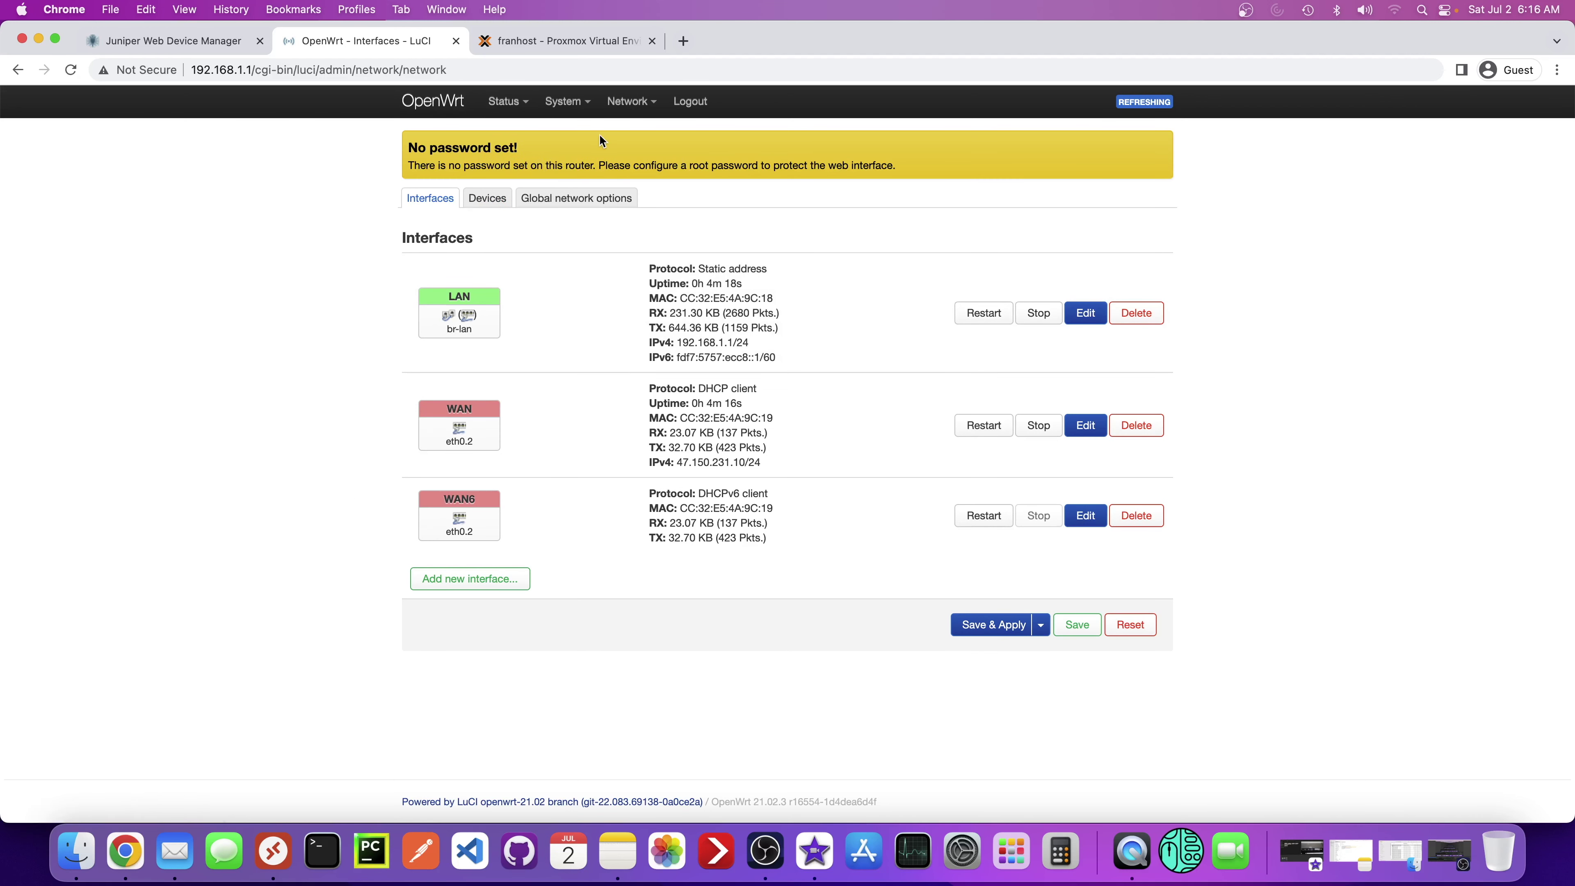
mouse_move(578, 114)
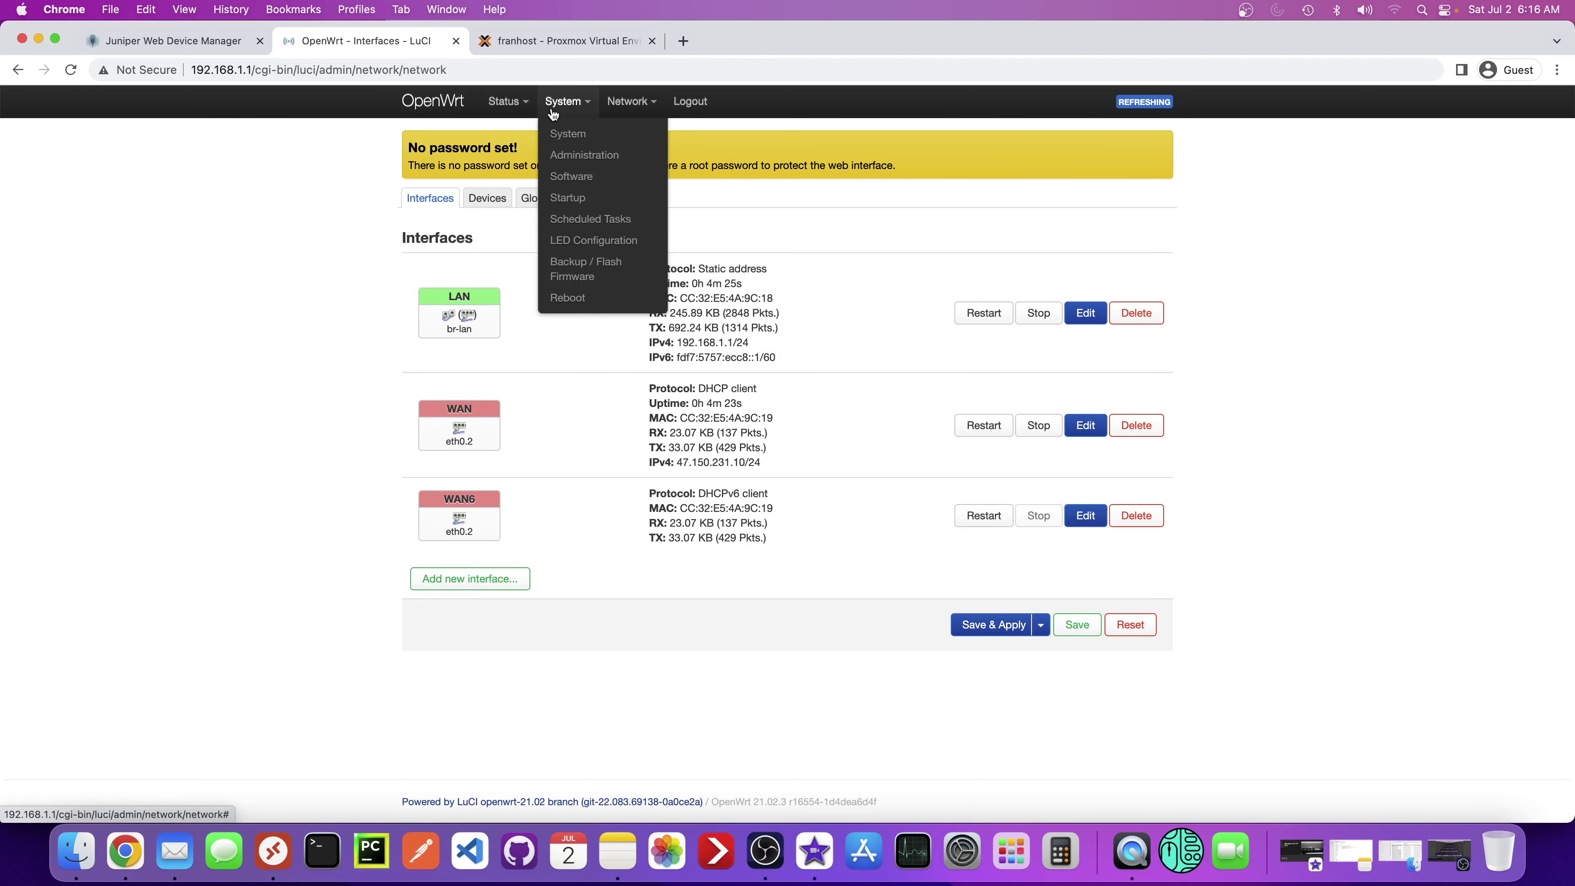
- Set and confirm a new root password under Router Password, dismiss the success notice and reload
click(583, 156)
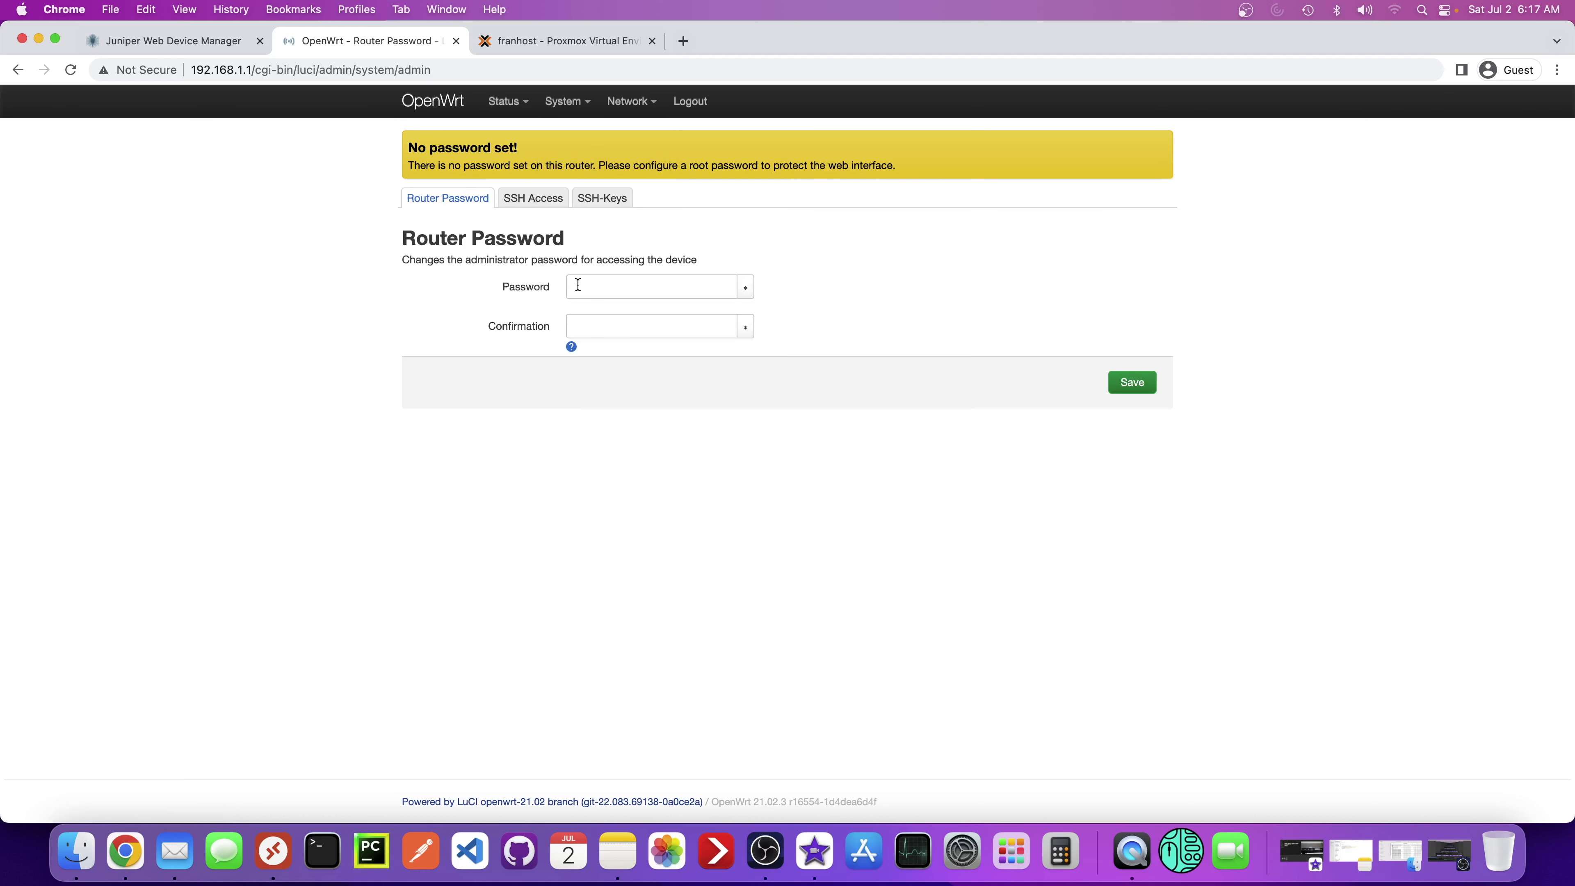
click(577, 284)
key(shift)
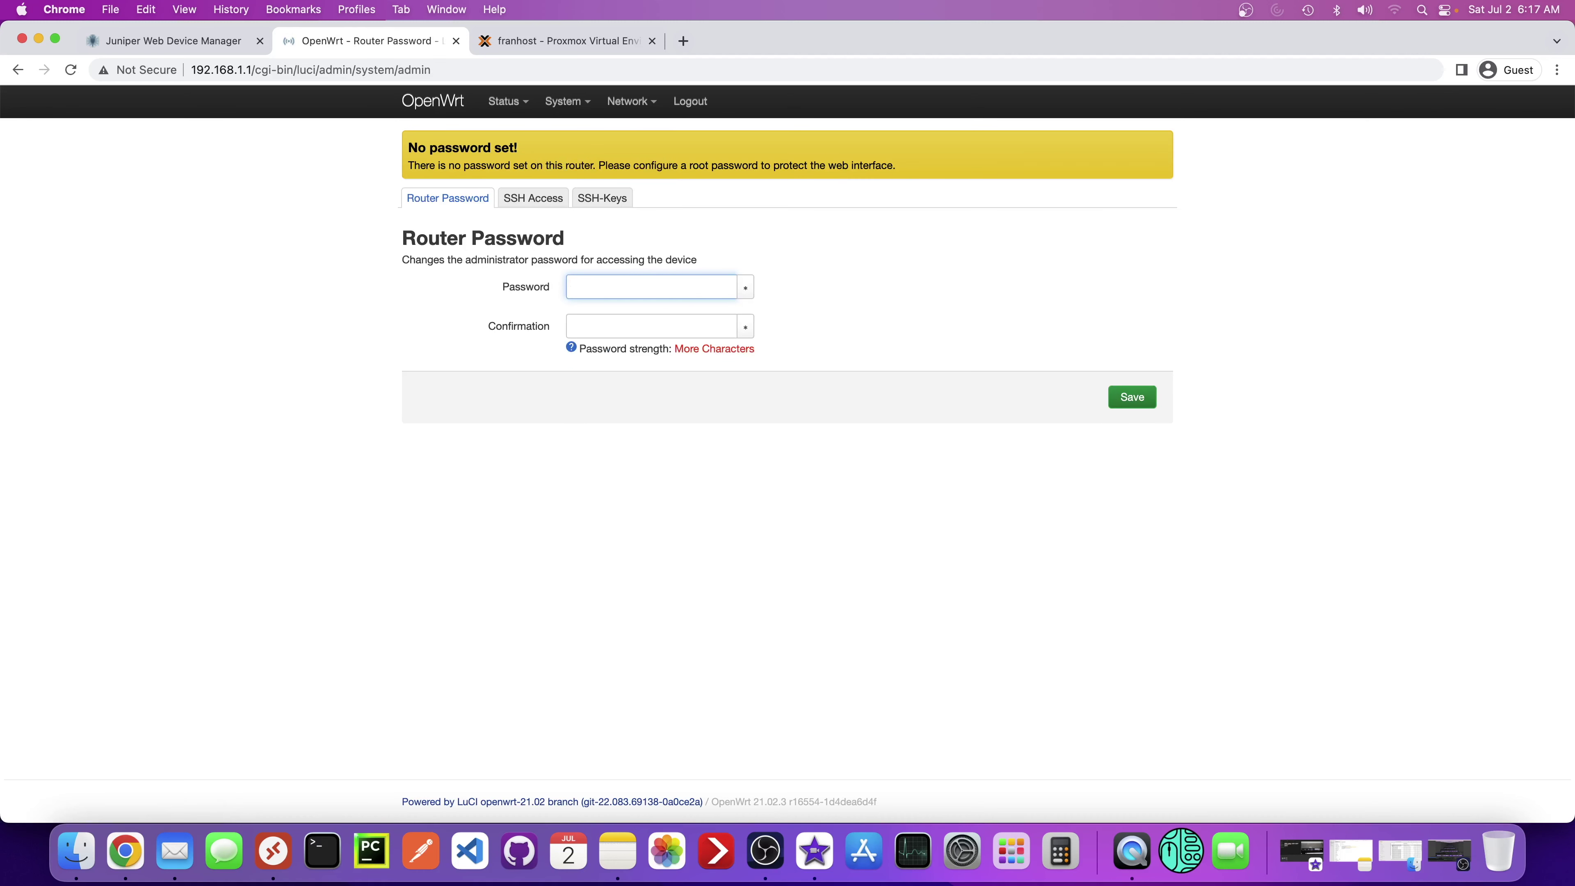
text(********)
key(Tab)
key(Tab)
text(********)
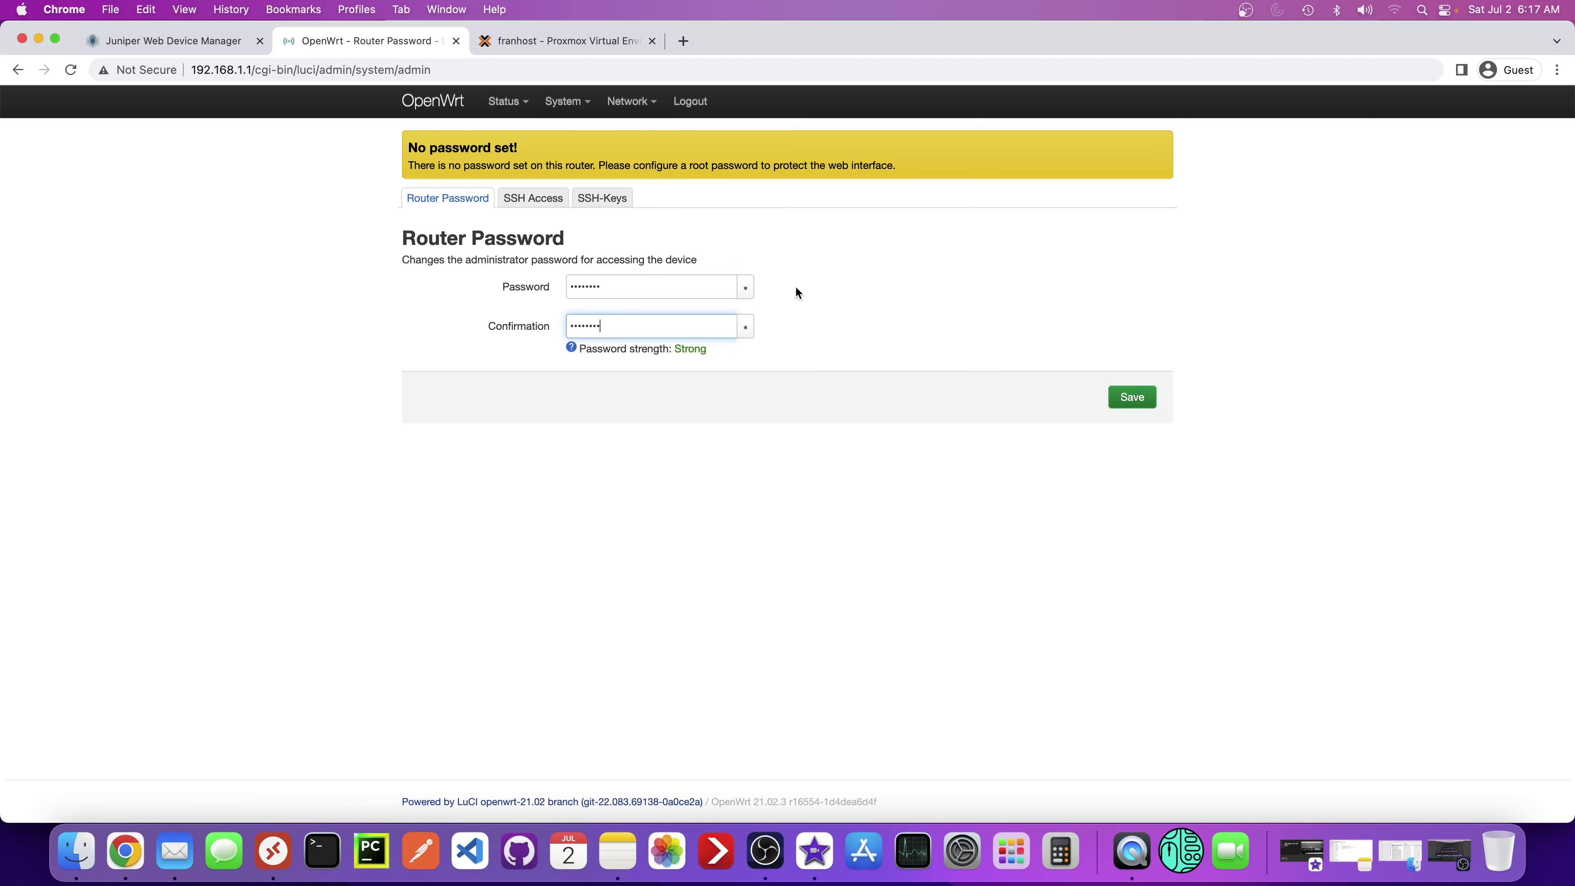
click(1126, 399)
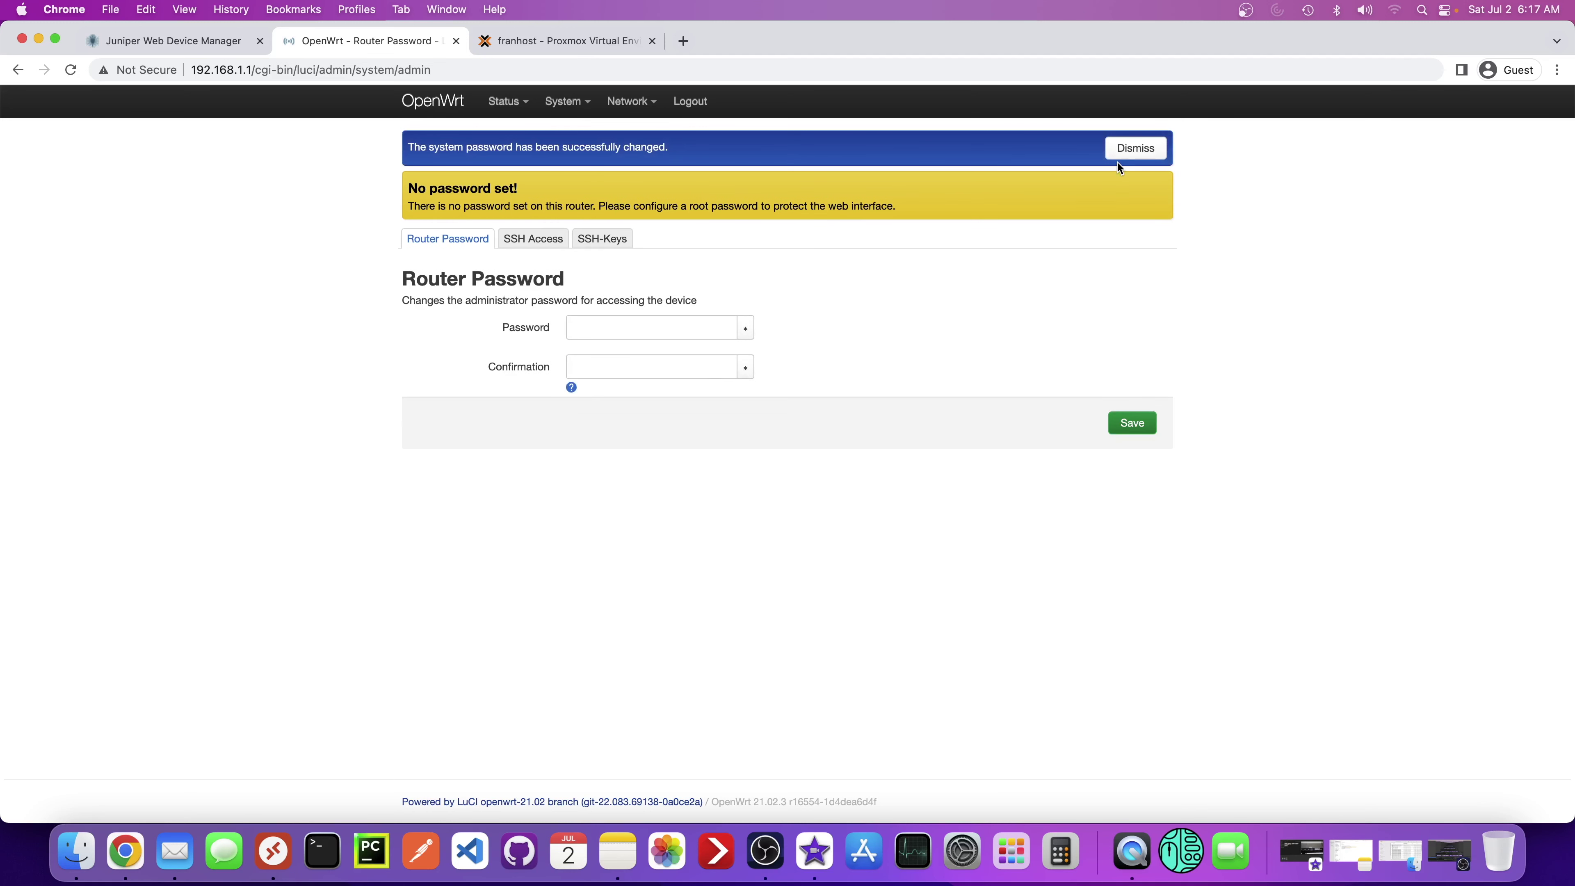
click(1118, 156)
click(70, 69)
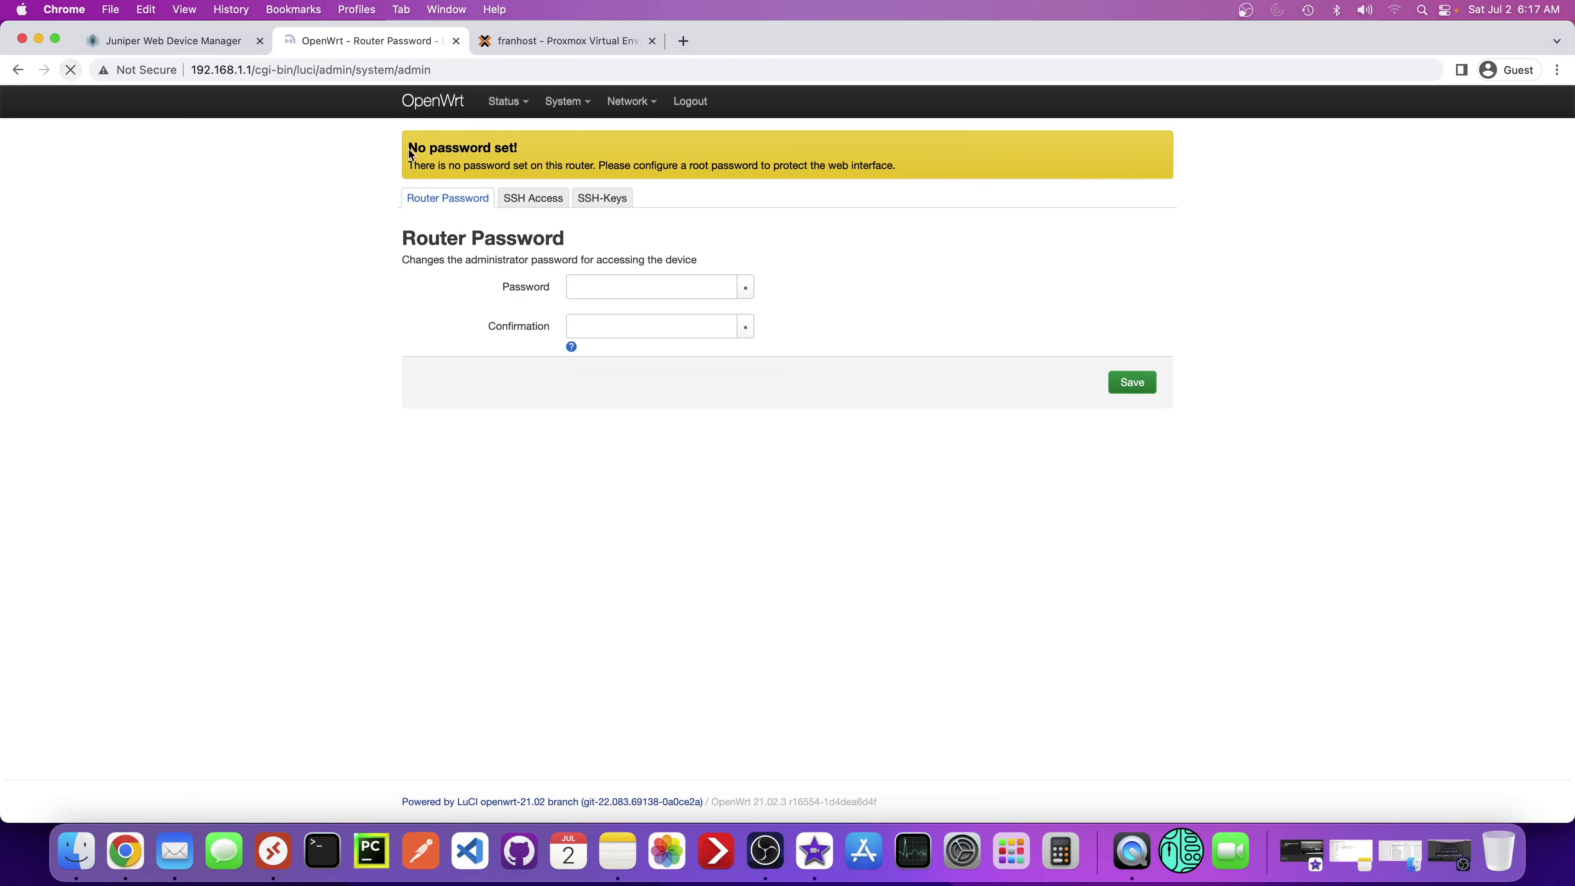
- Open Network > Wireless and inspect the radio0 and radio1 headings and chipset names
mouse_move(627, 109)
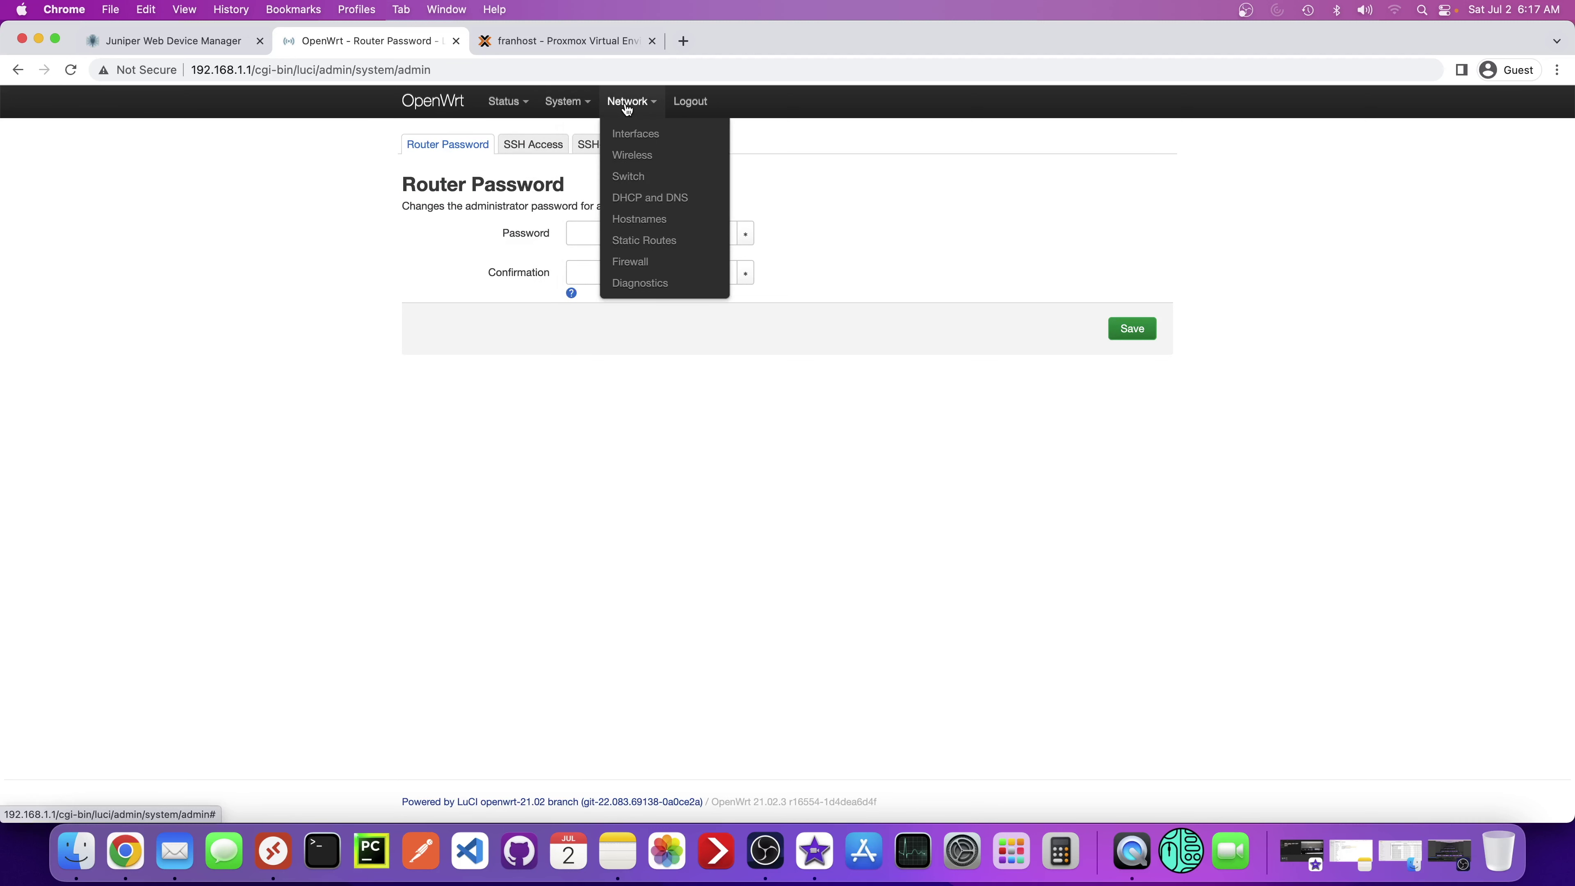
click(629, 155)
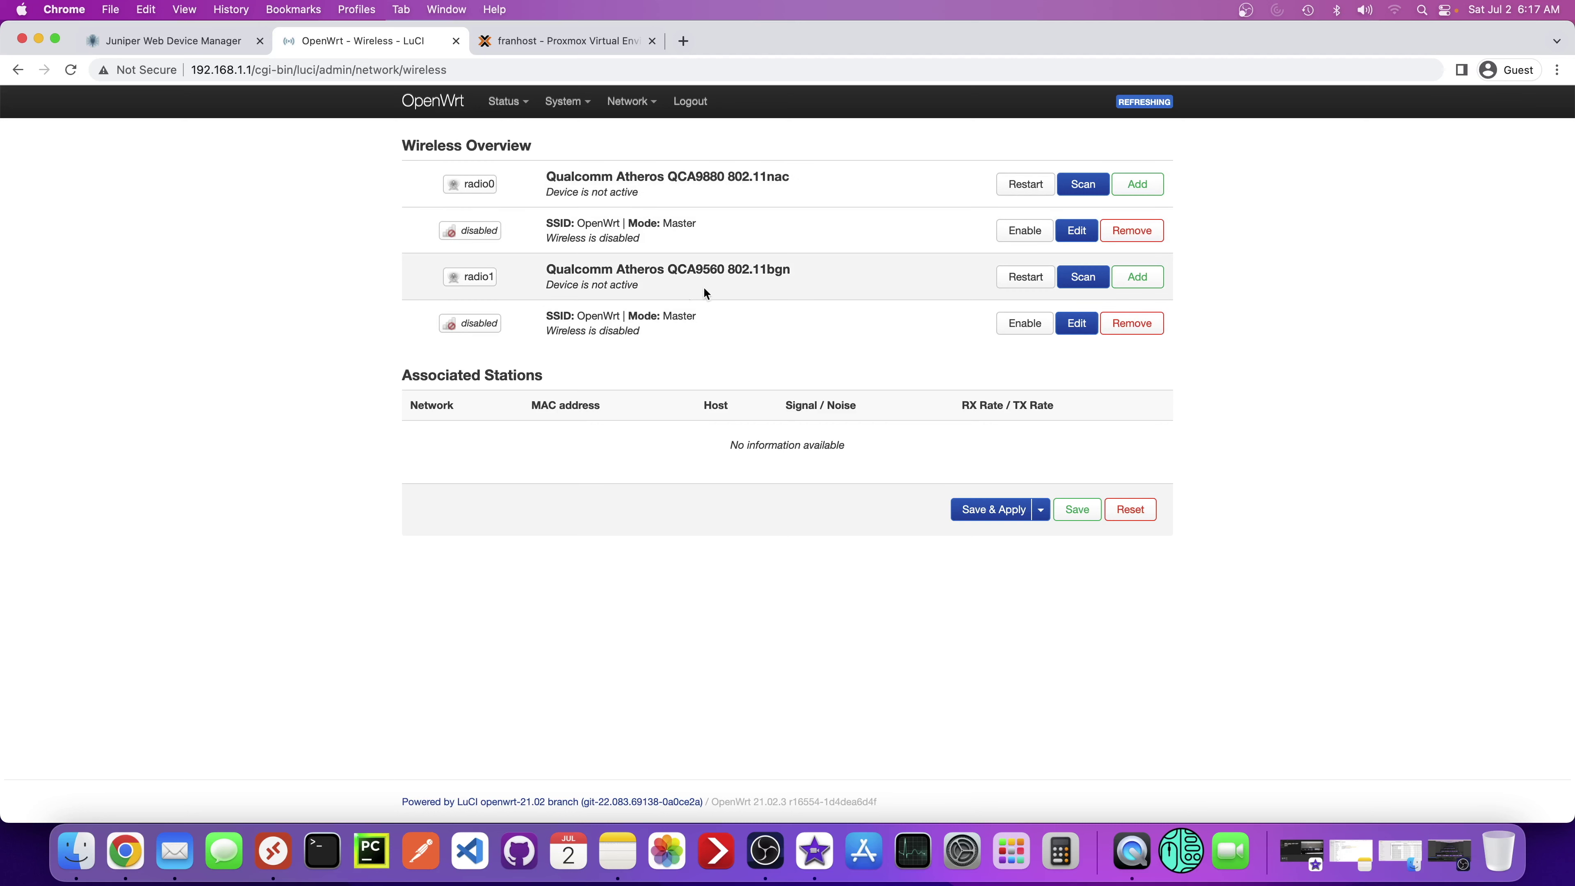
drag(783, 271, 577, 273)
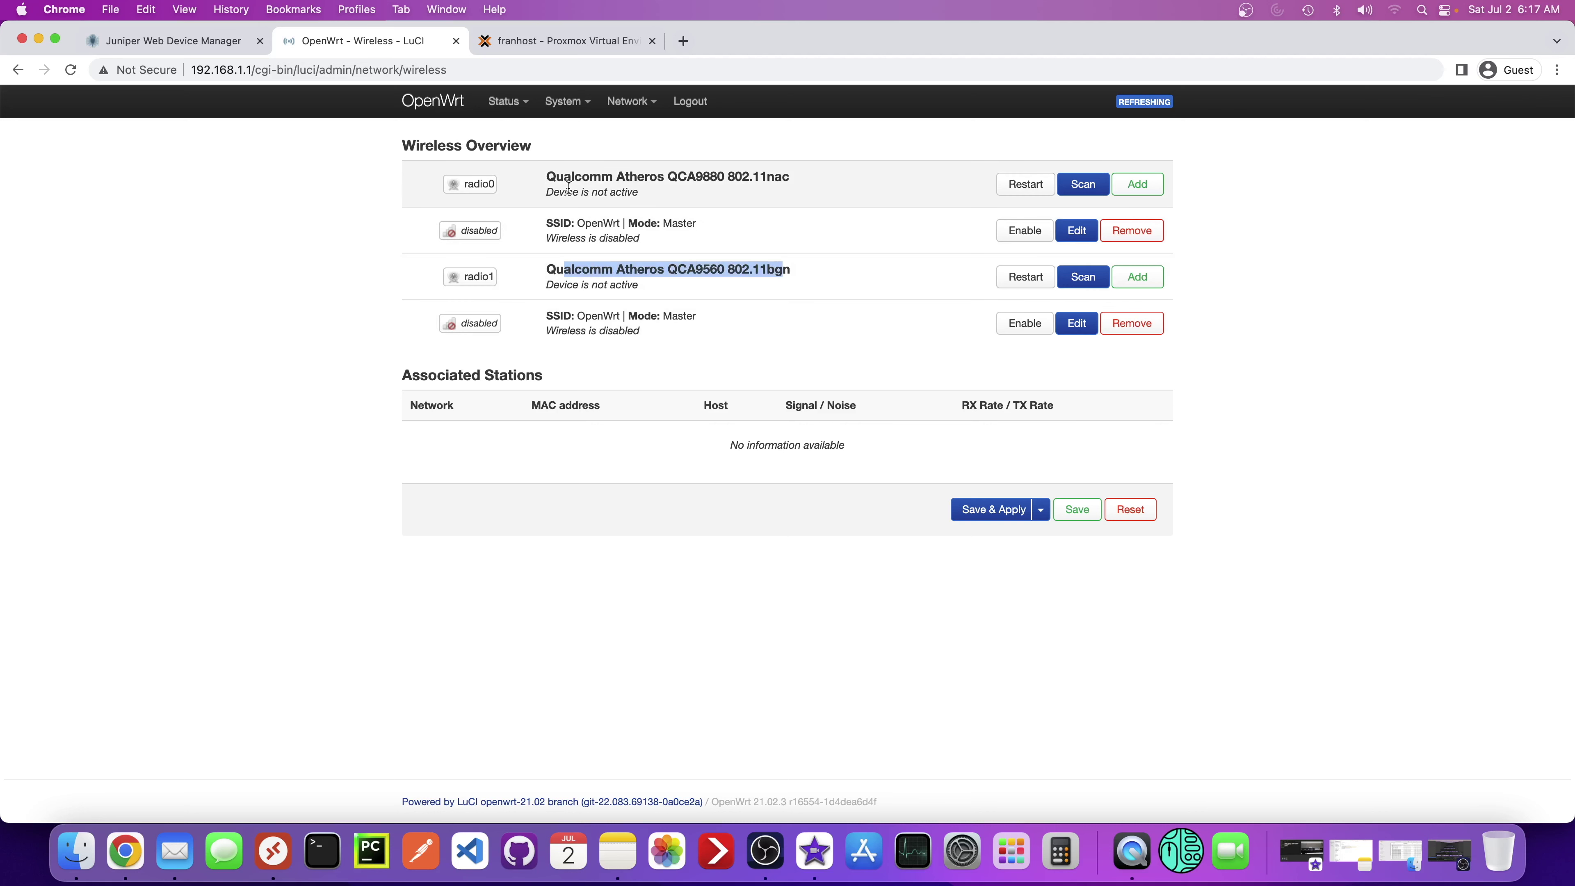
drag(549, 177, 680, 188)
click(680, 187)
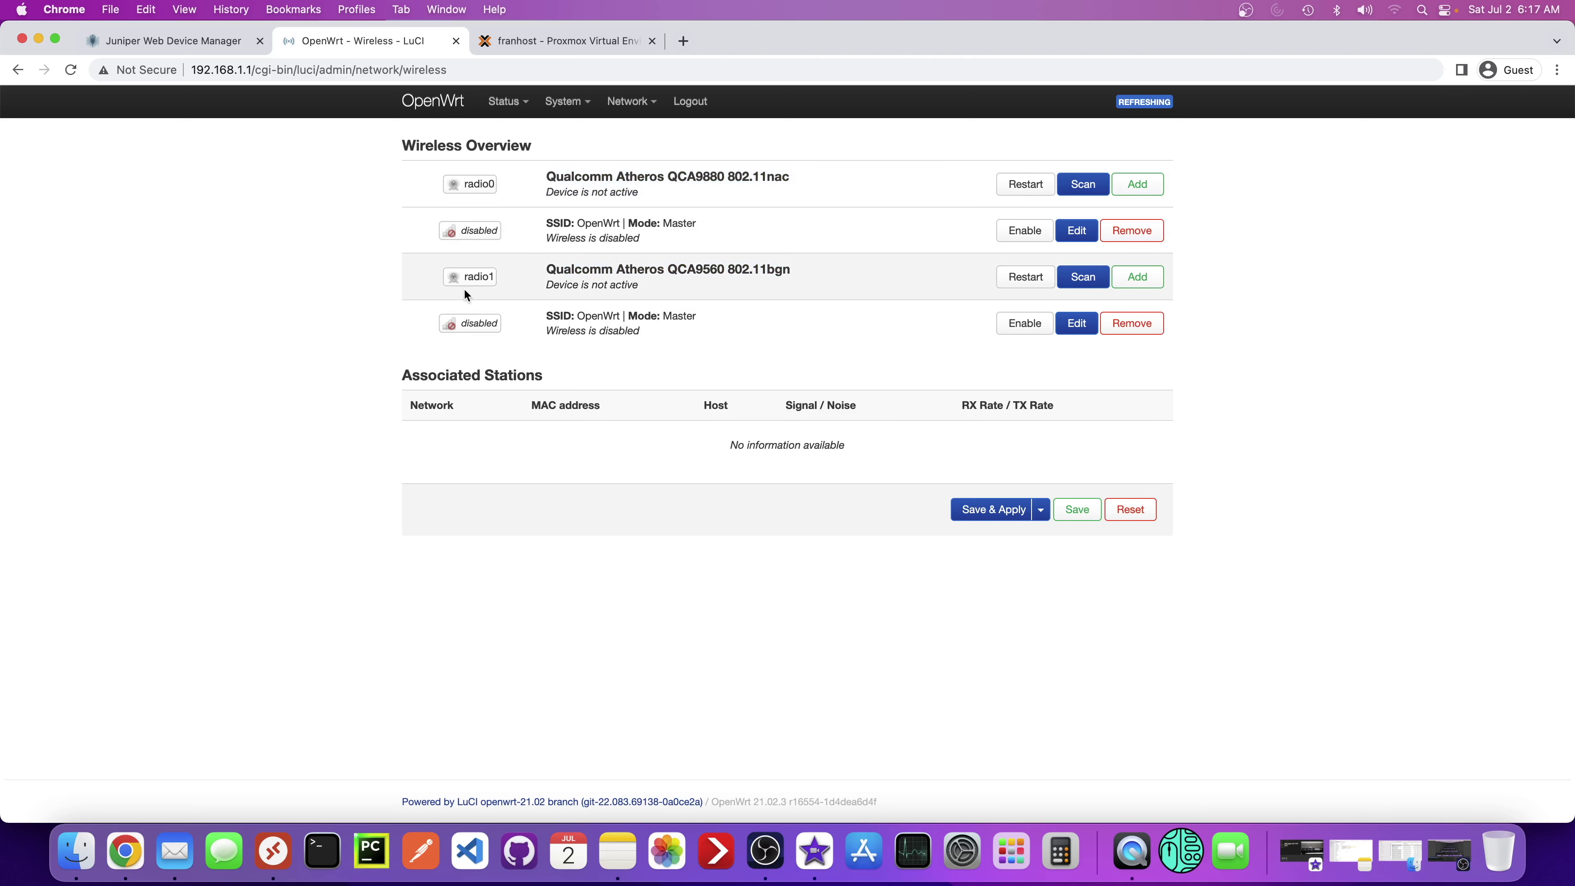
drag(545, 269, 624, 264)
drag(594, 176, 684, 178)
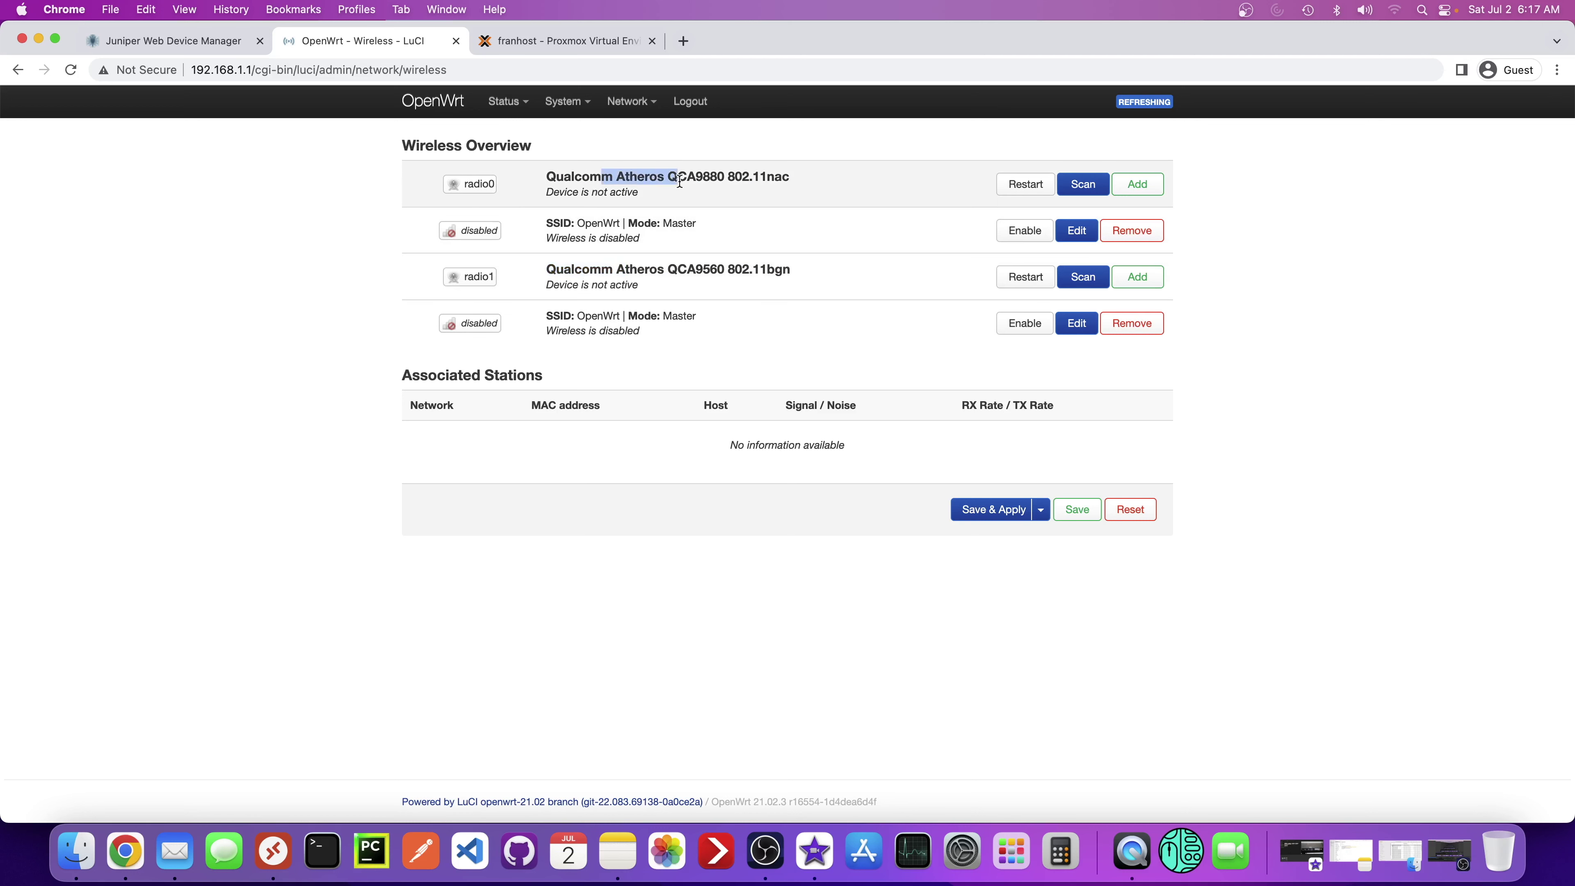
click(676, 273)
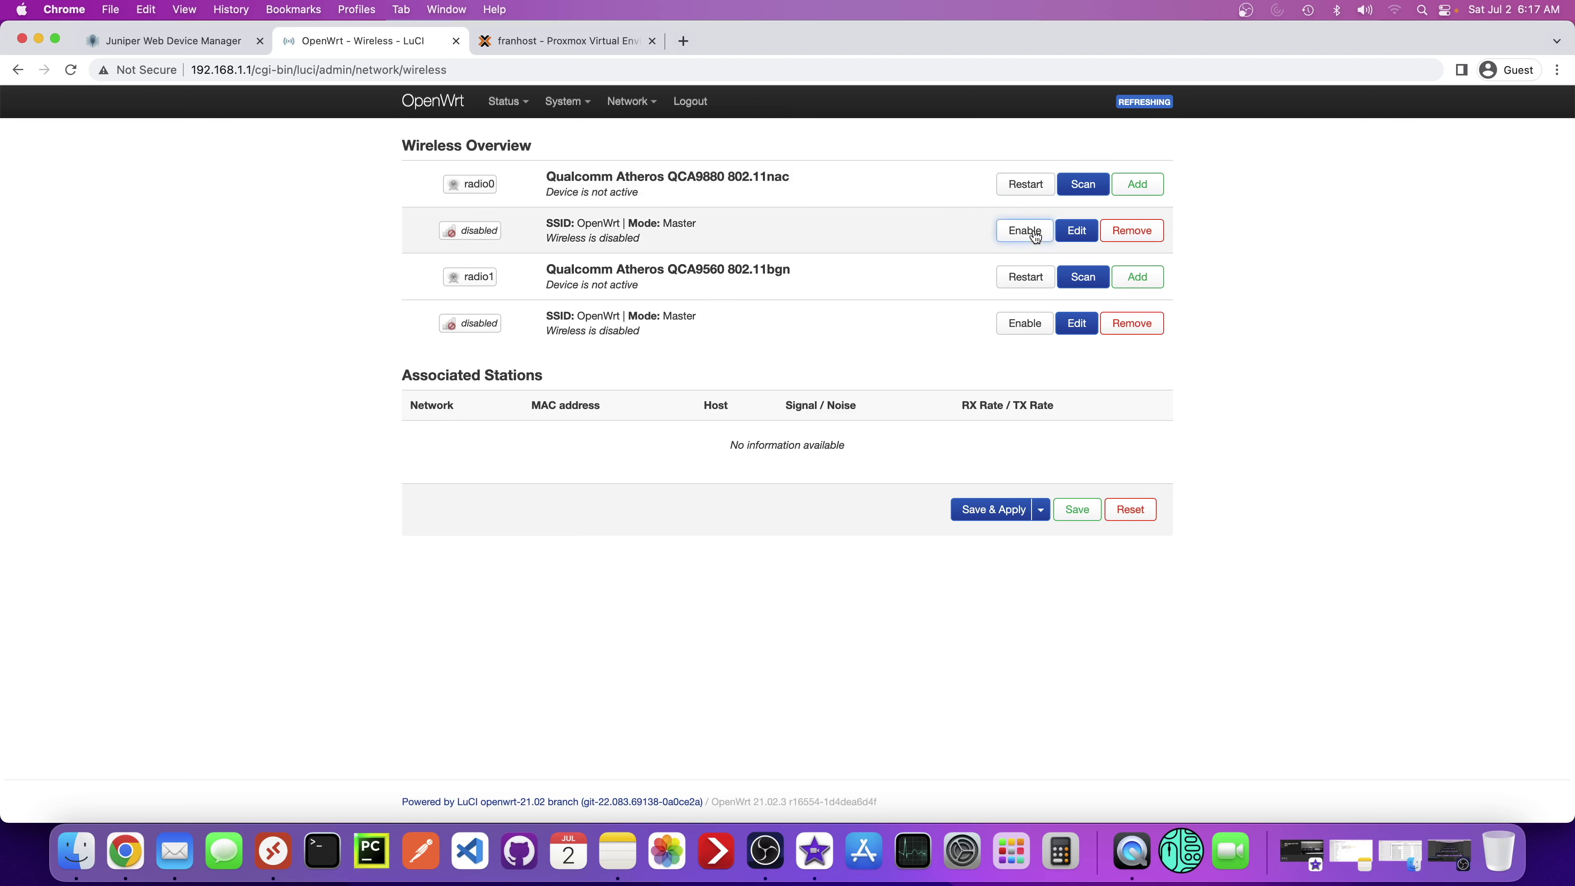
- Open radio0's OpenWrt network settings, dismiss them unchanged, then open radio1's network settings
click(1072, 231)
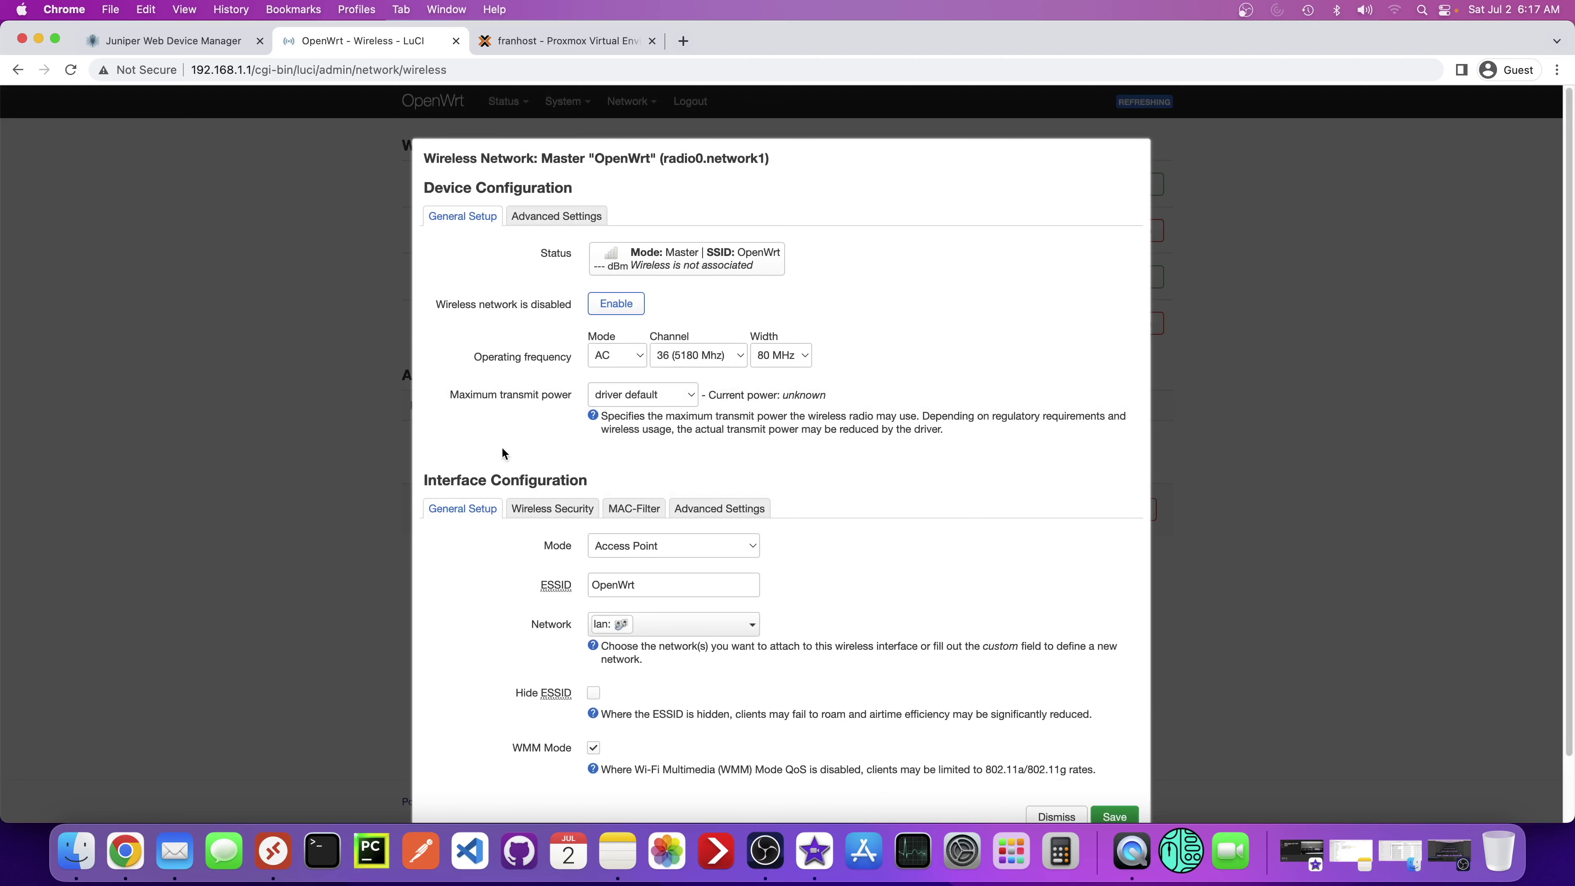
scroll(1045, 749, down, 1)
click(1056, 799)
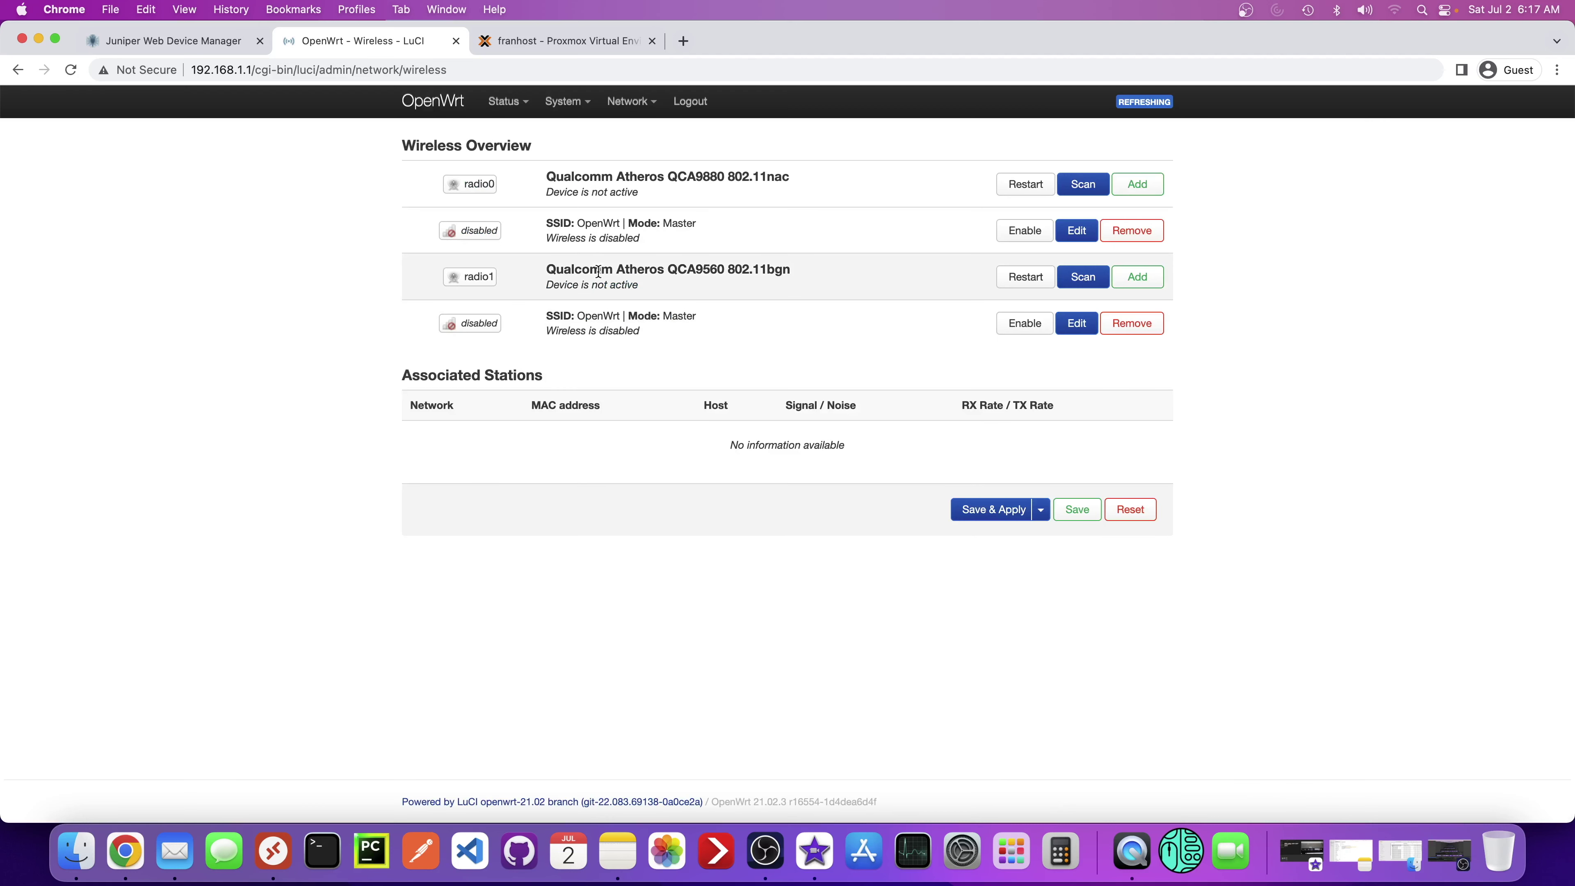
click(1074, 322)
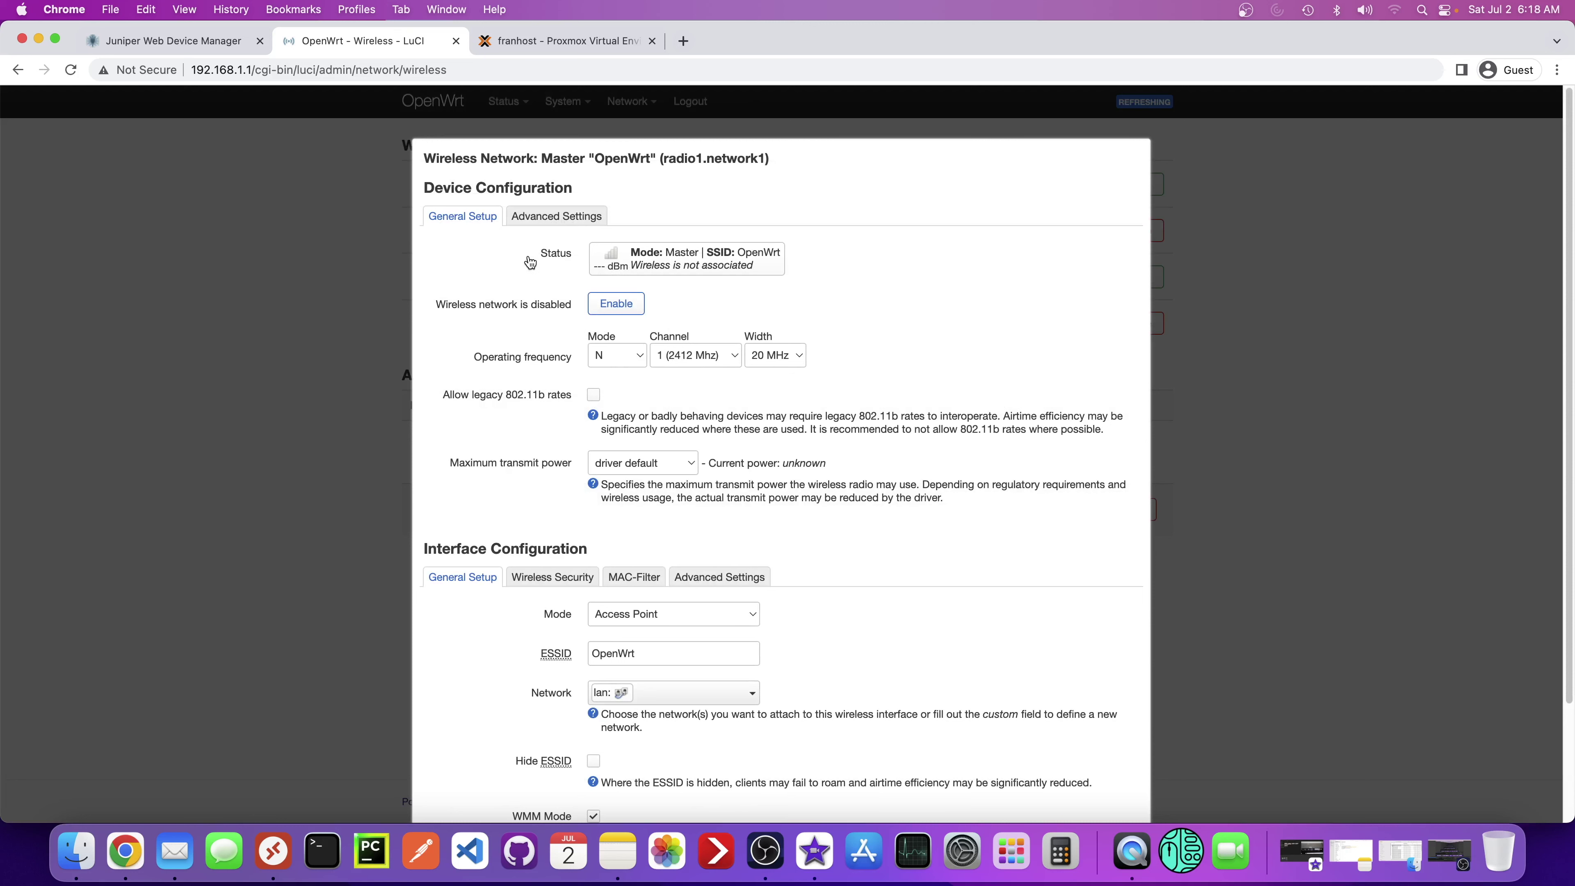
- Change radio1's ESSID from OpenWrt to Norton_House
scroll(556, 397, down, 1)
scroll(644, 606, down, 1)
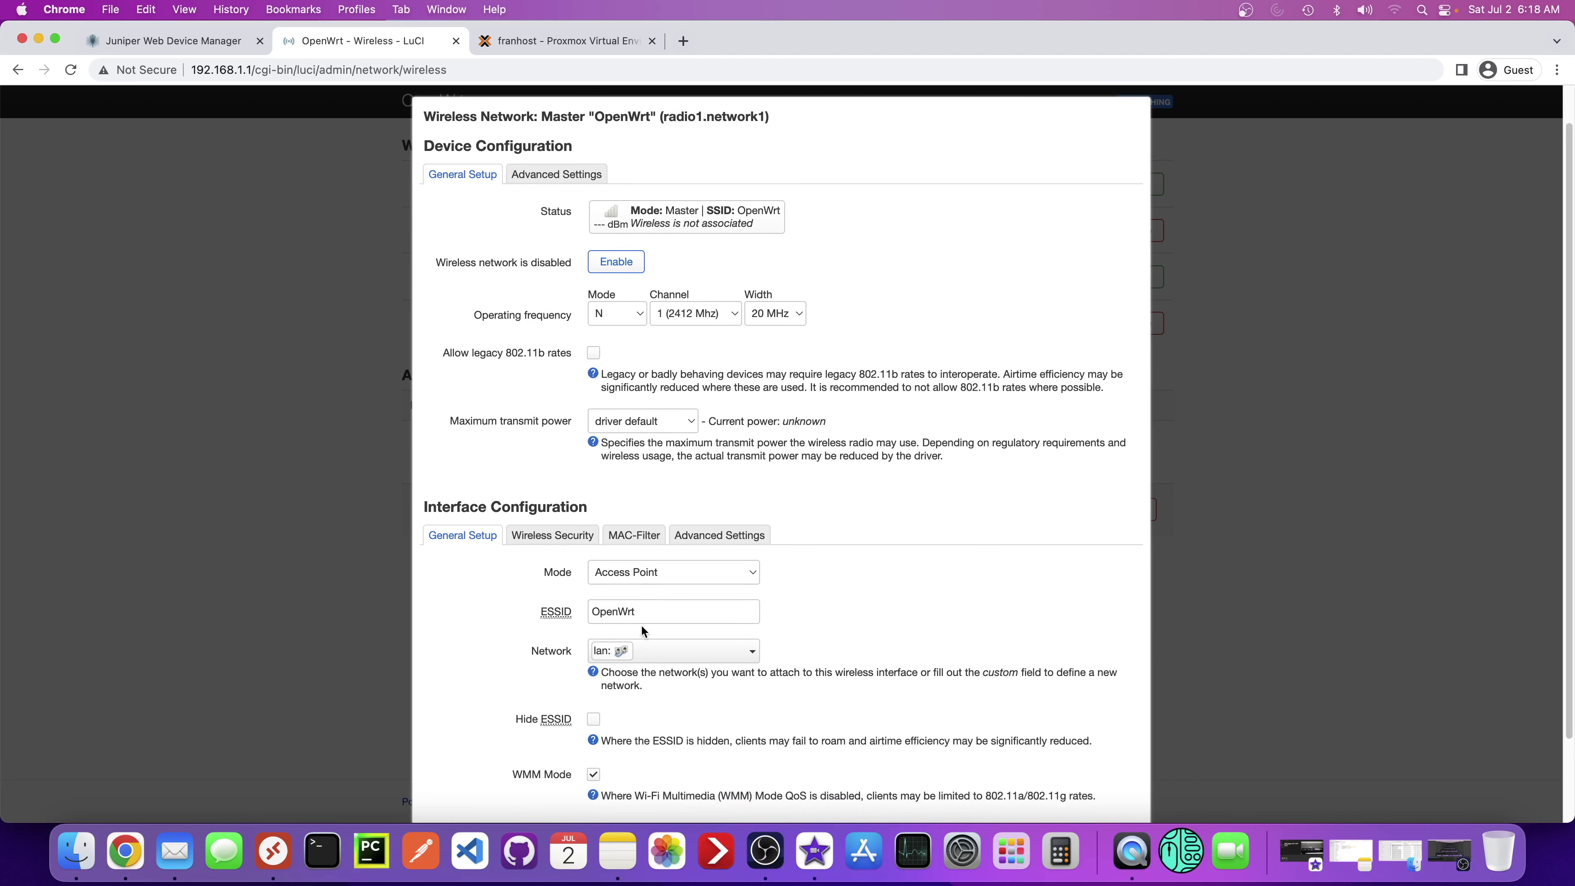
drag(635, 612, 589, 612)
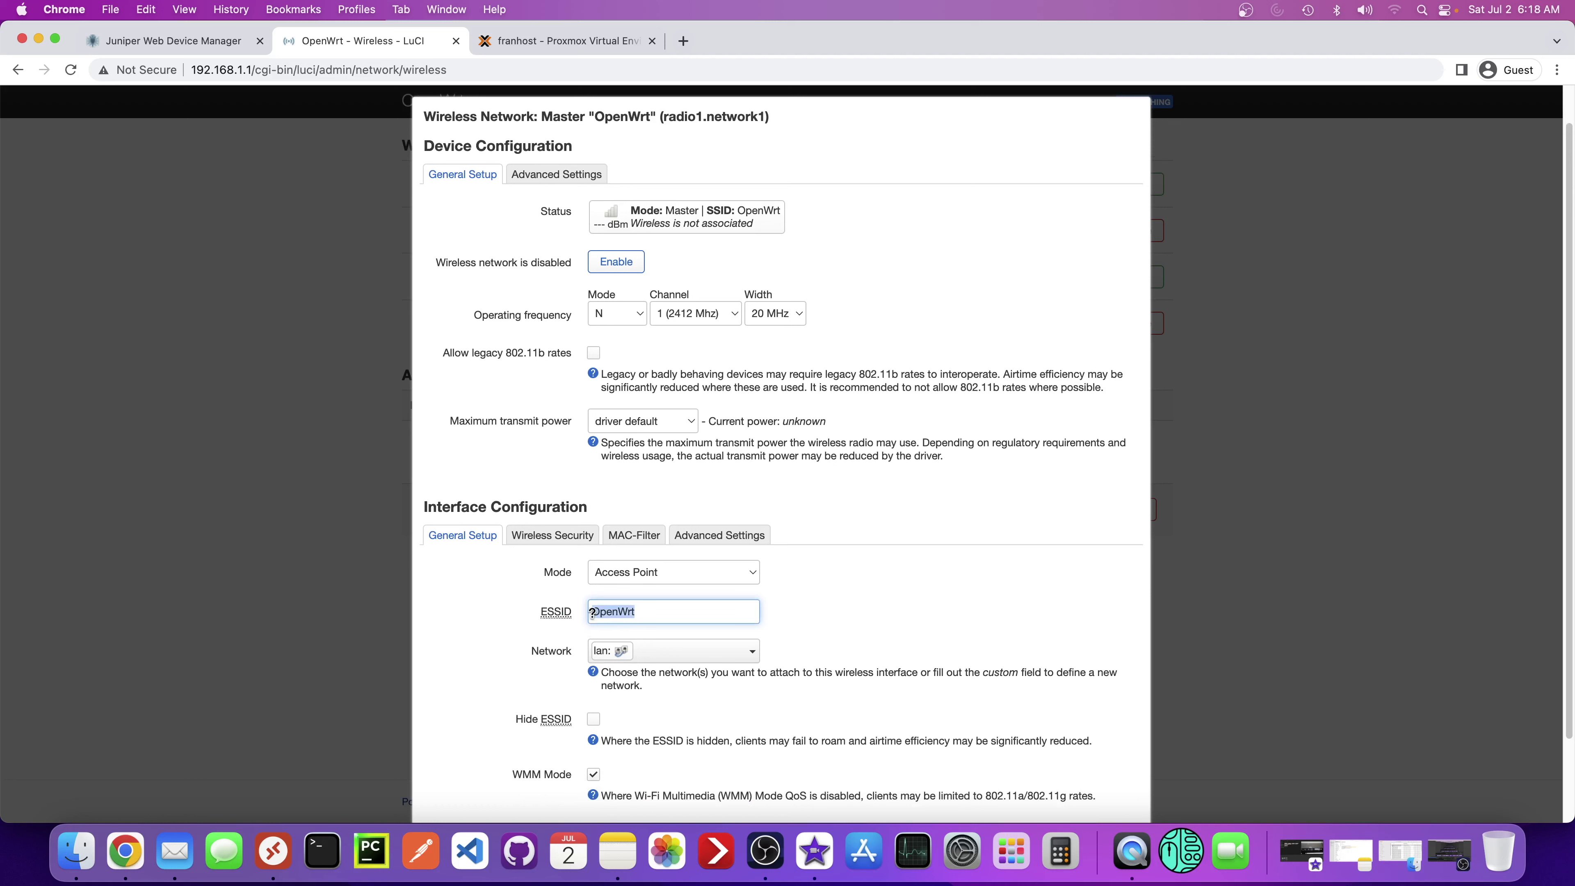
click(696, 612)
double_click(608, 613)
text(Norton_House)
- Set Wireless Security to WPA2-PSK, enter the wireless key, and save the network settings
scroll(600, 660, down, 3)
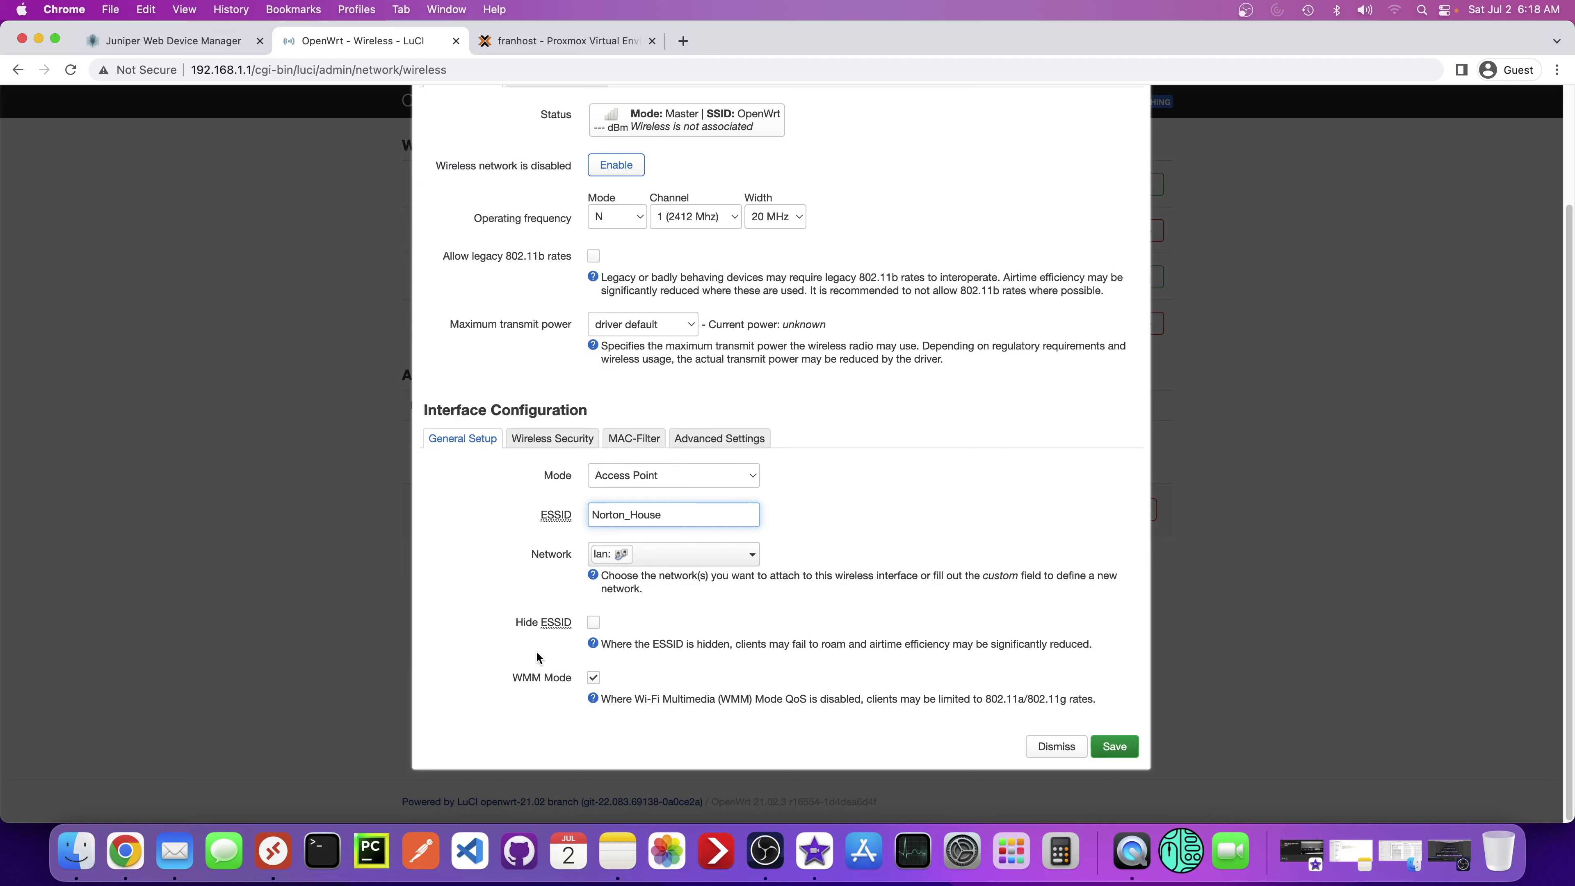
click(532, 445)
click(727, 619)
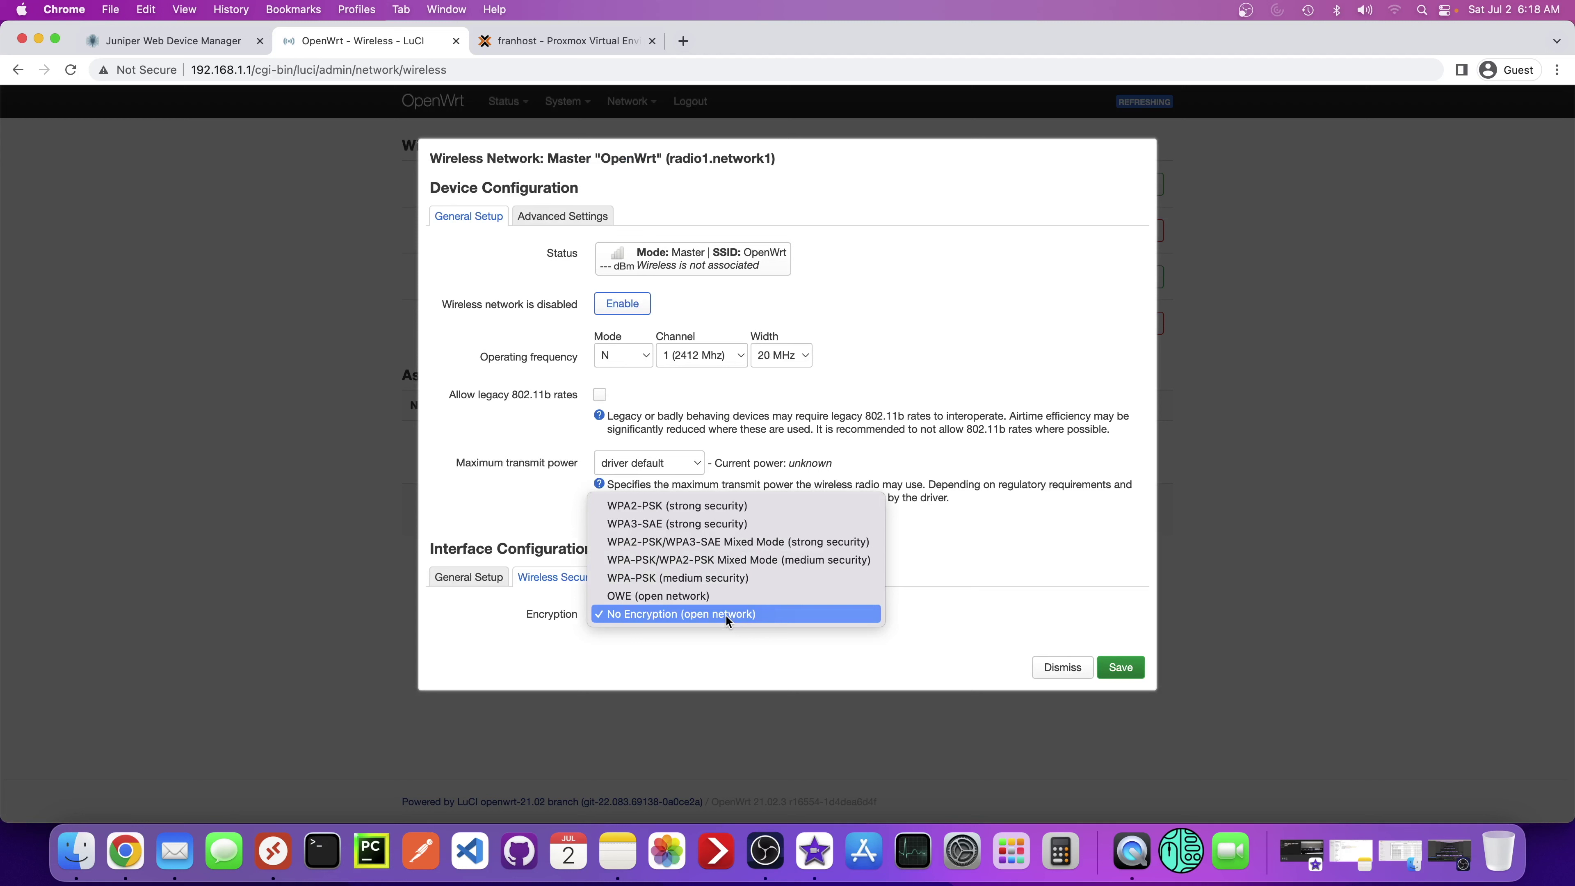
click(676, 506)
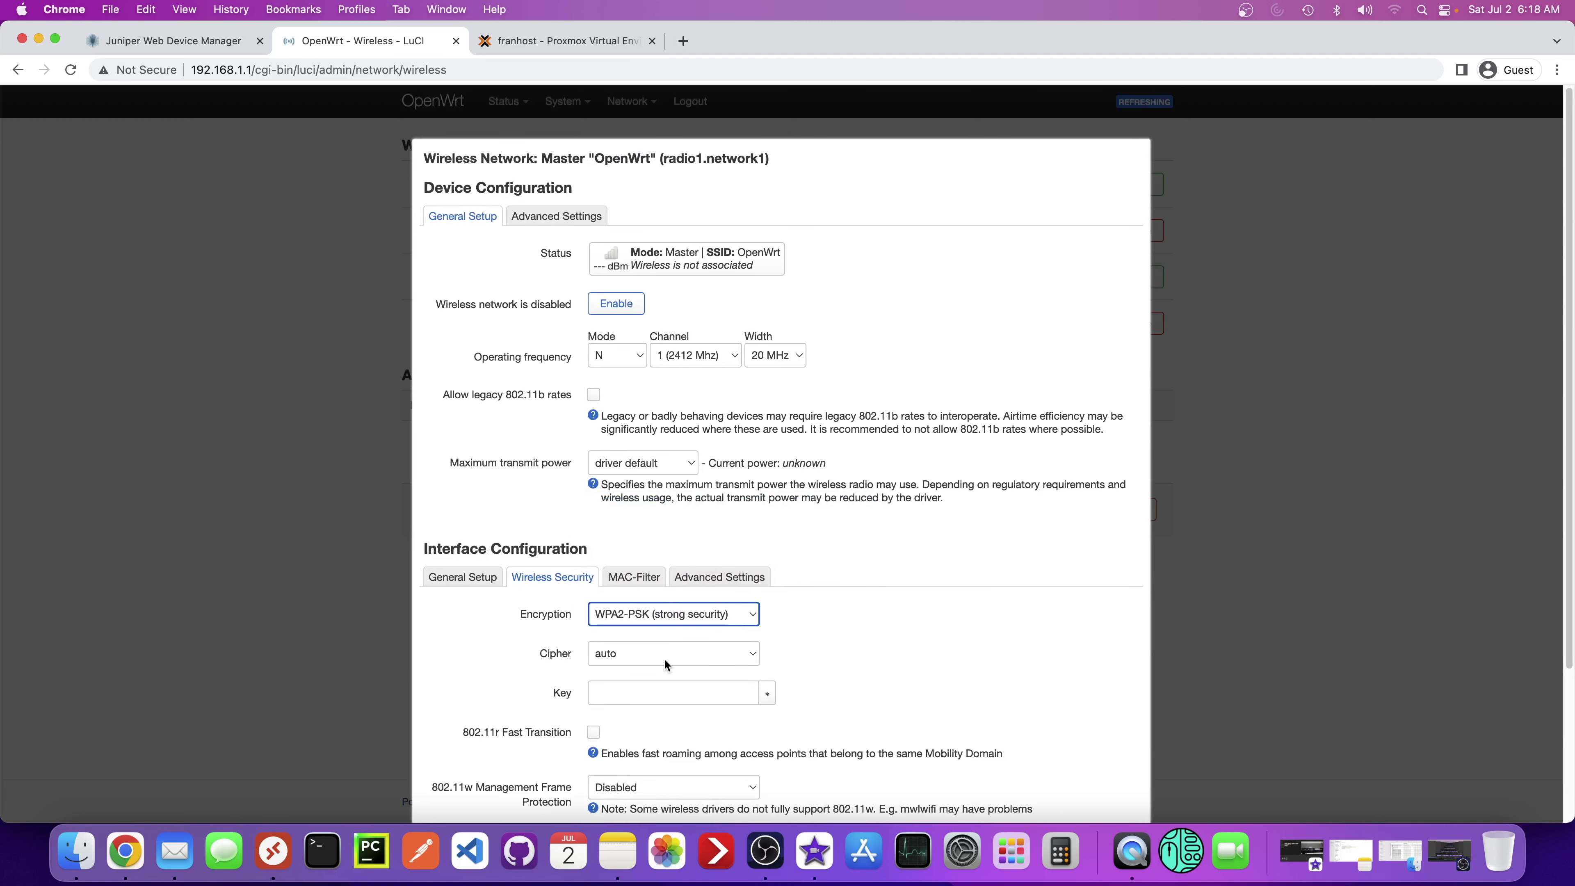
scroll(646, 668, down, 1)
click(607, 673)
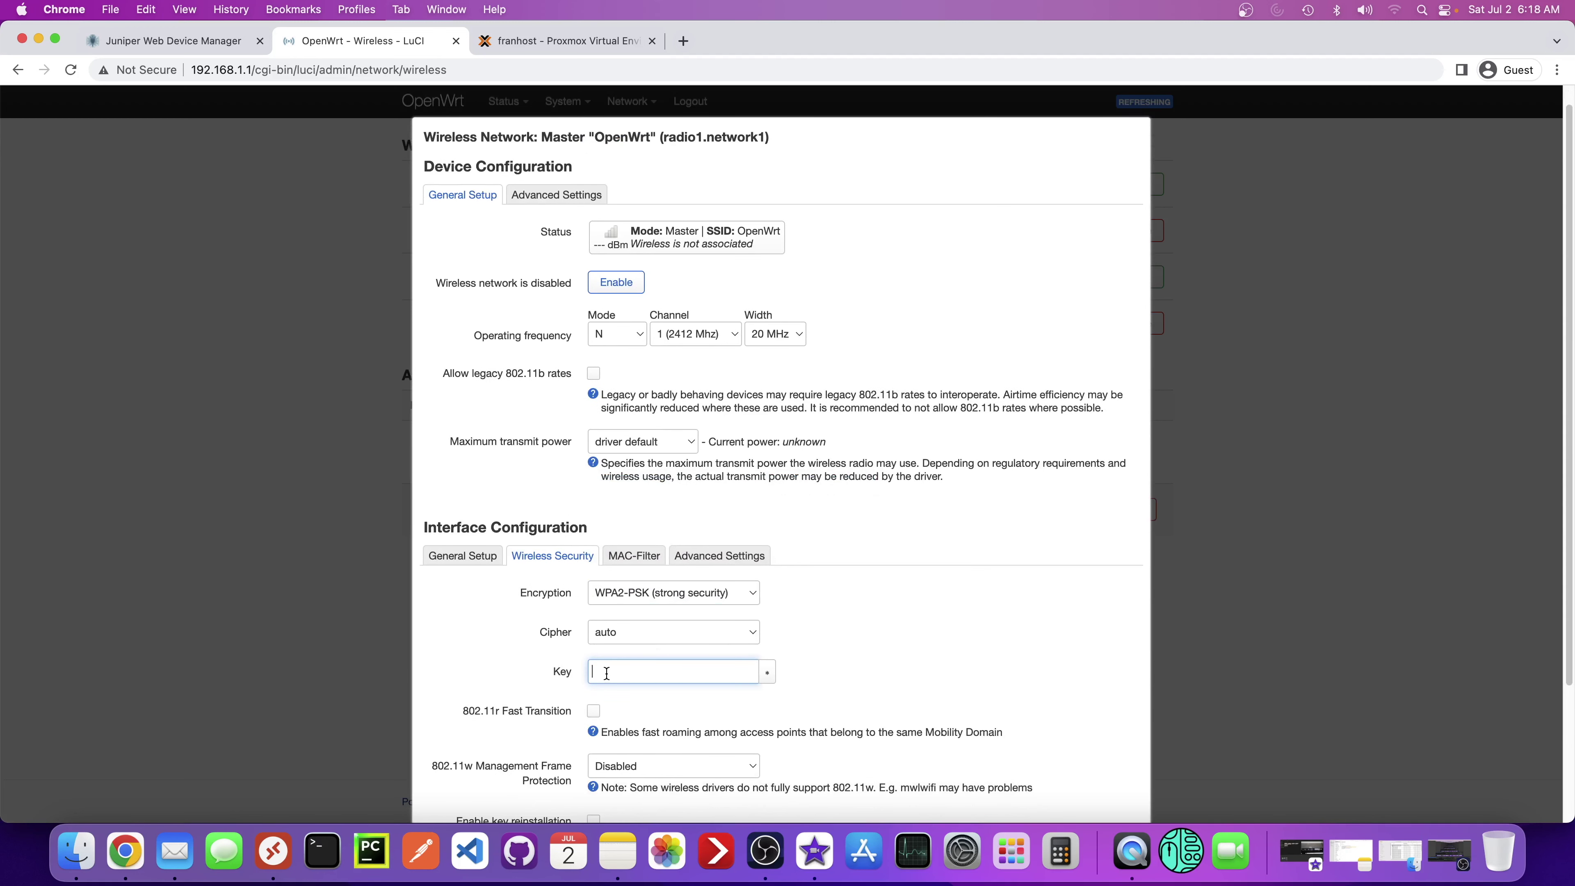
text(••••••••••)
scroll(652, 673, down, 2)
scroll(652, 631, down, 4)
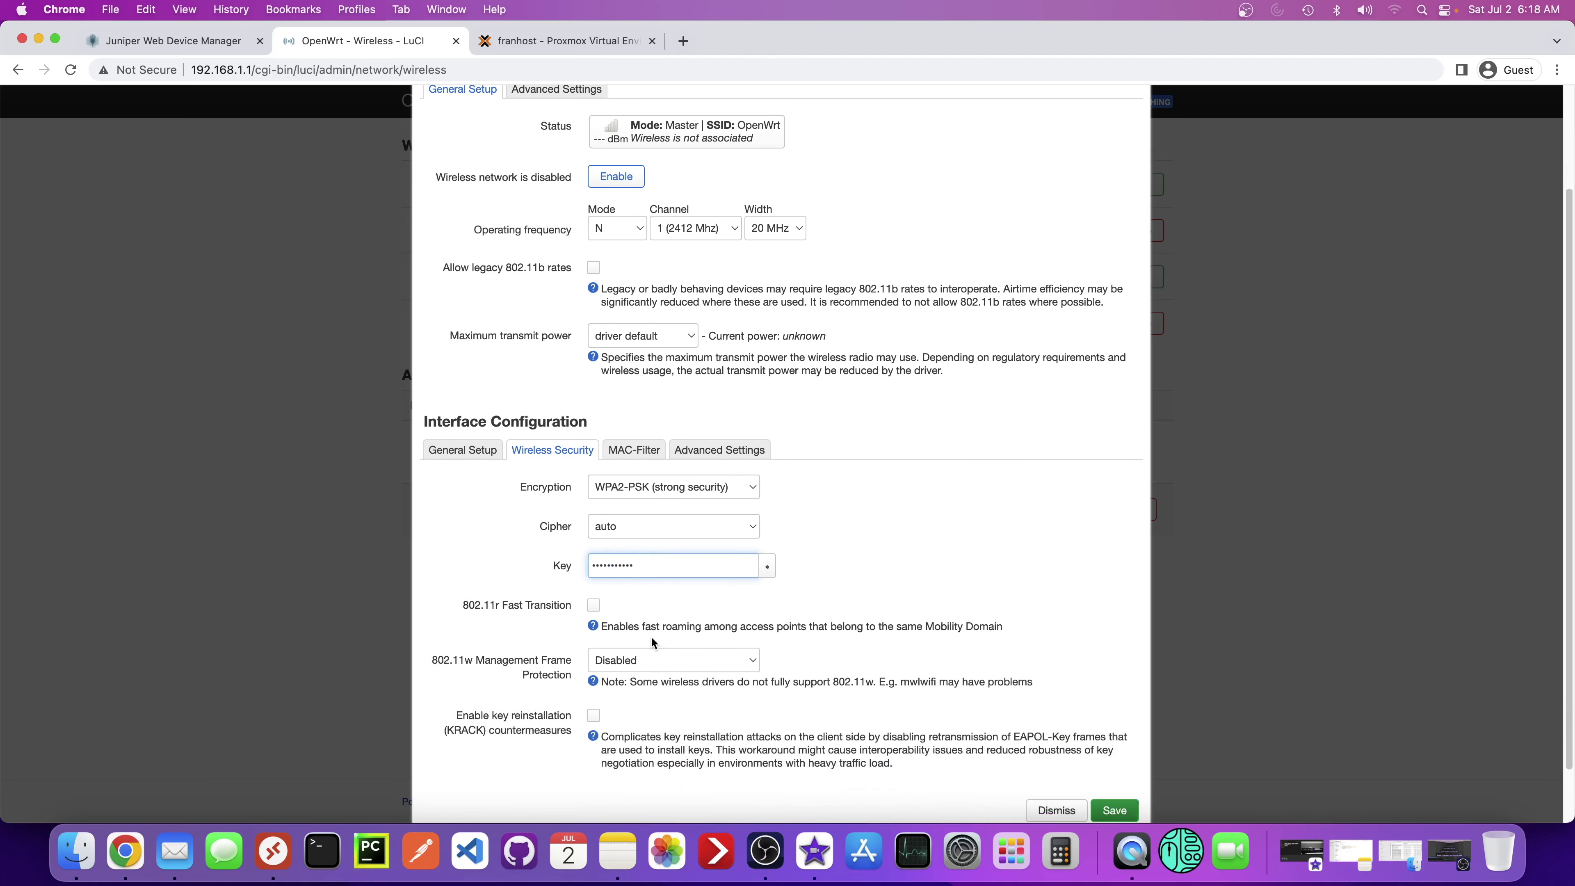
click(1110, 747)
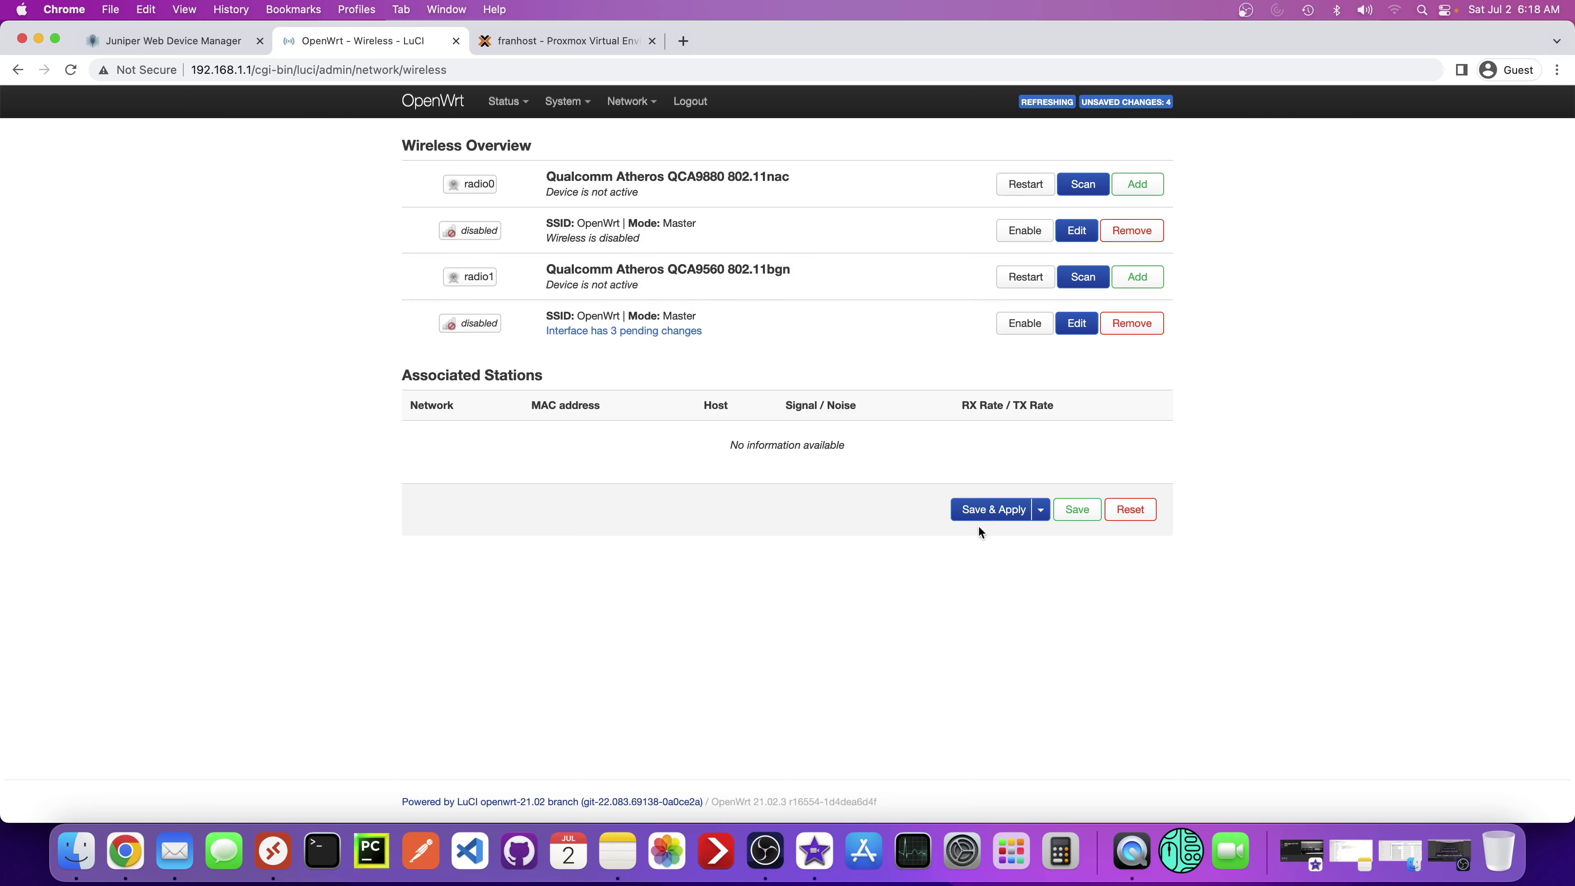
- Save & Apply the pending changes, enable the Norton_House network, and Save & Apply again
click(991, 510)
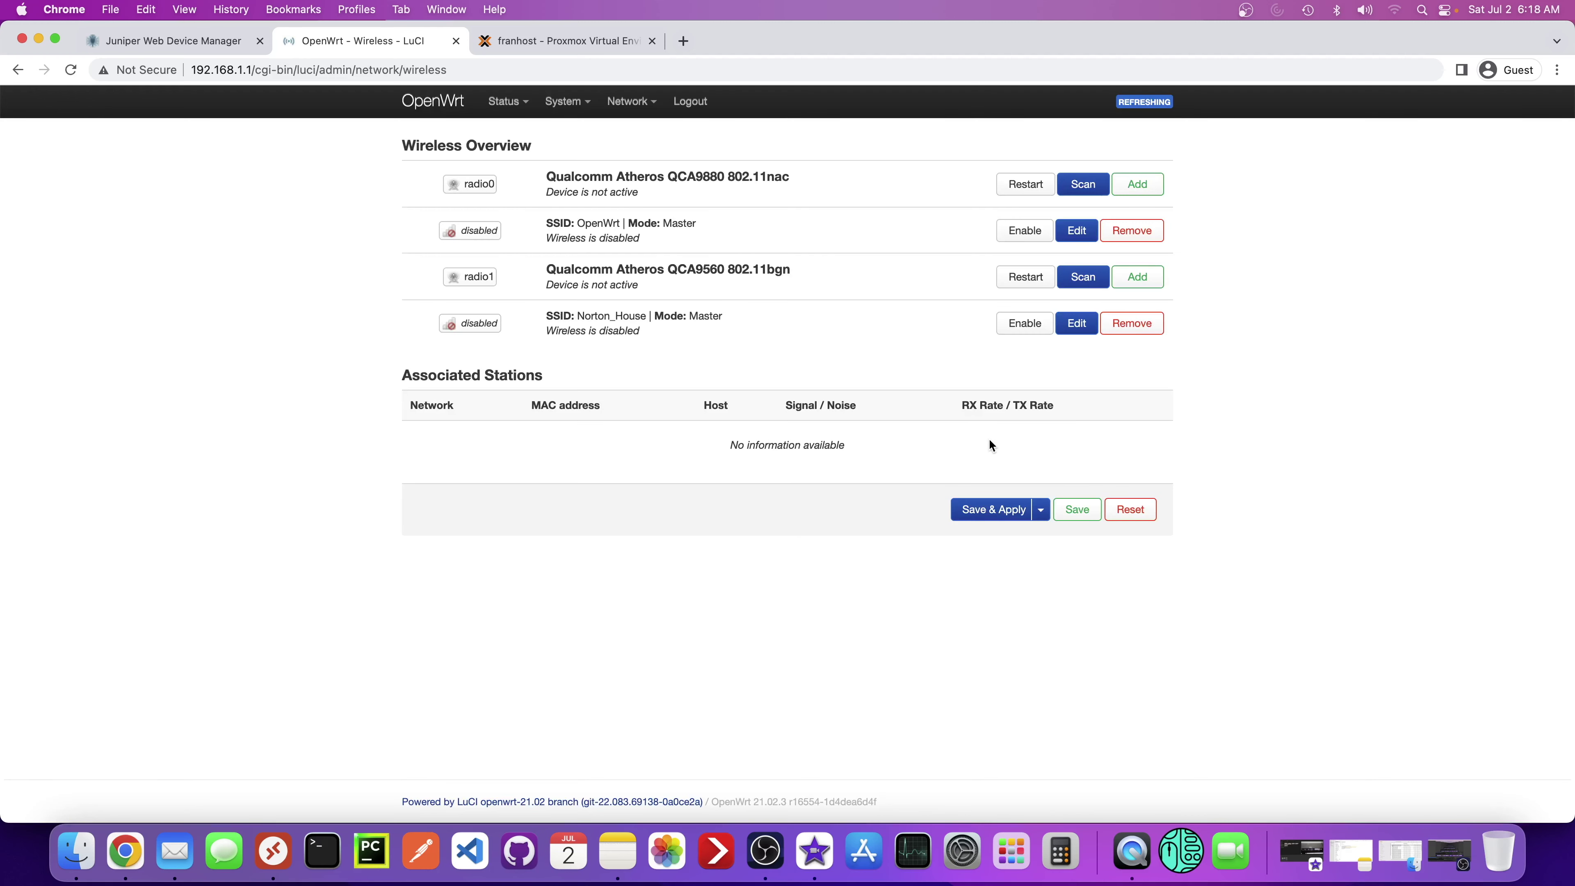
click(1039, 324)
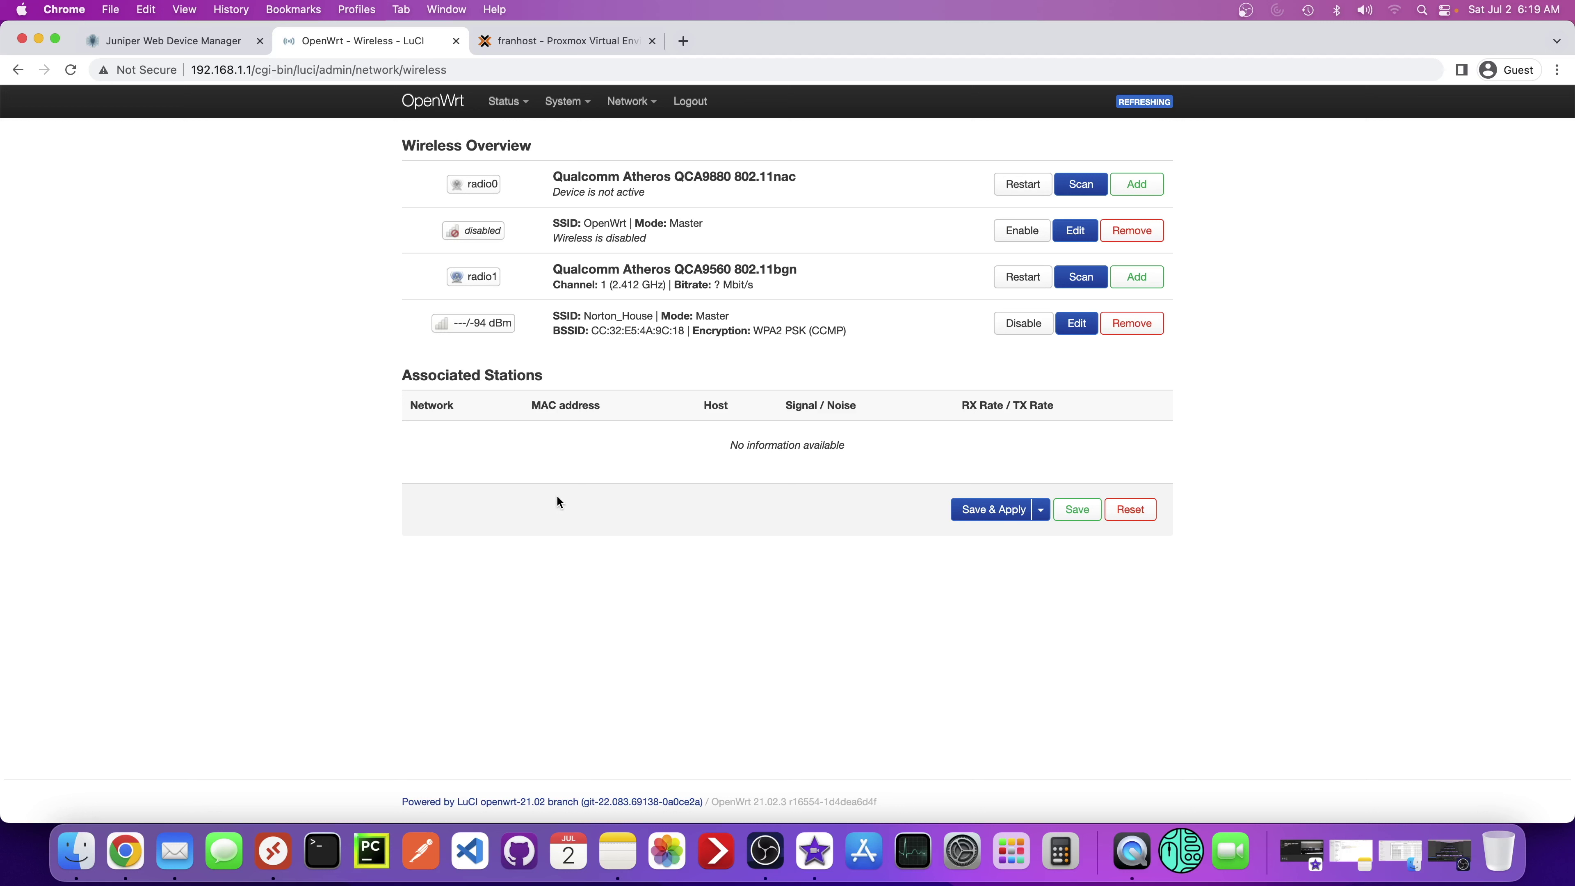
click(975, 517)
- Check the router's status overview, then return to the Network > Wireless page
click(433, 107)
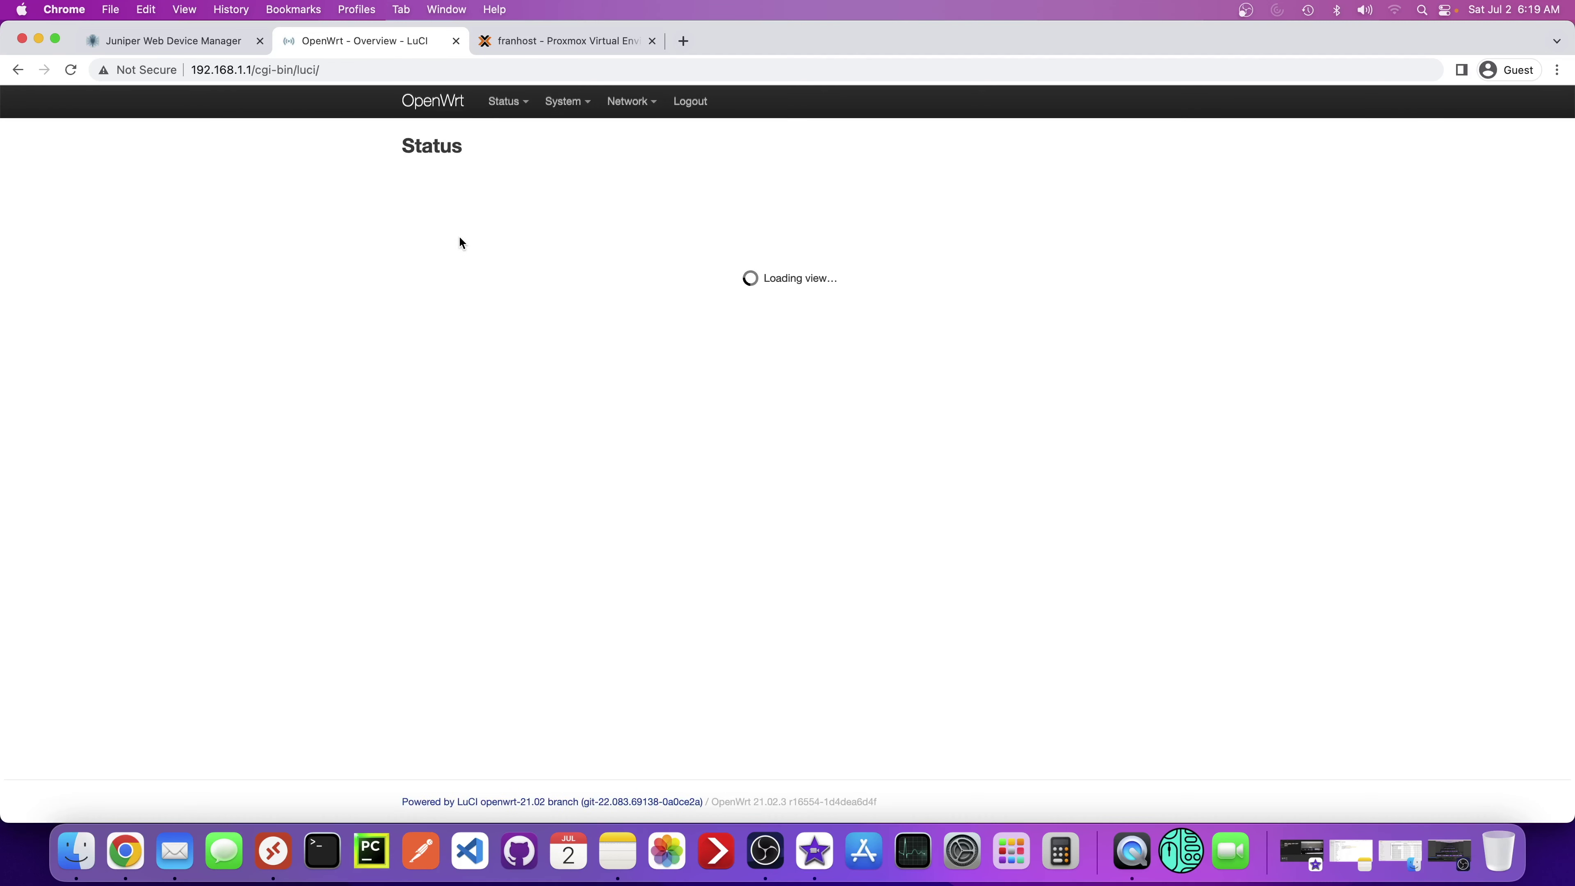
scroll(459, 490, down, 15)
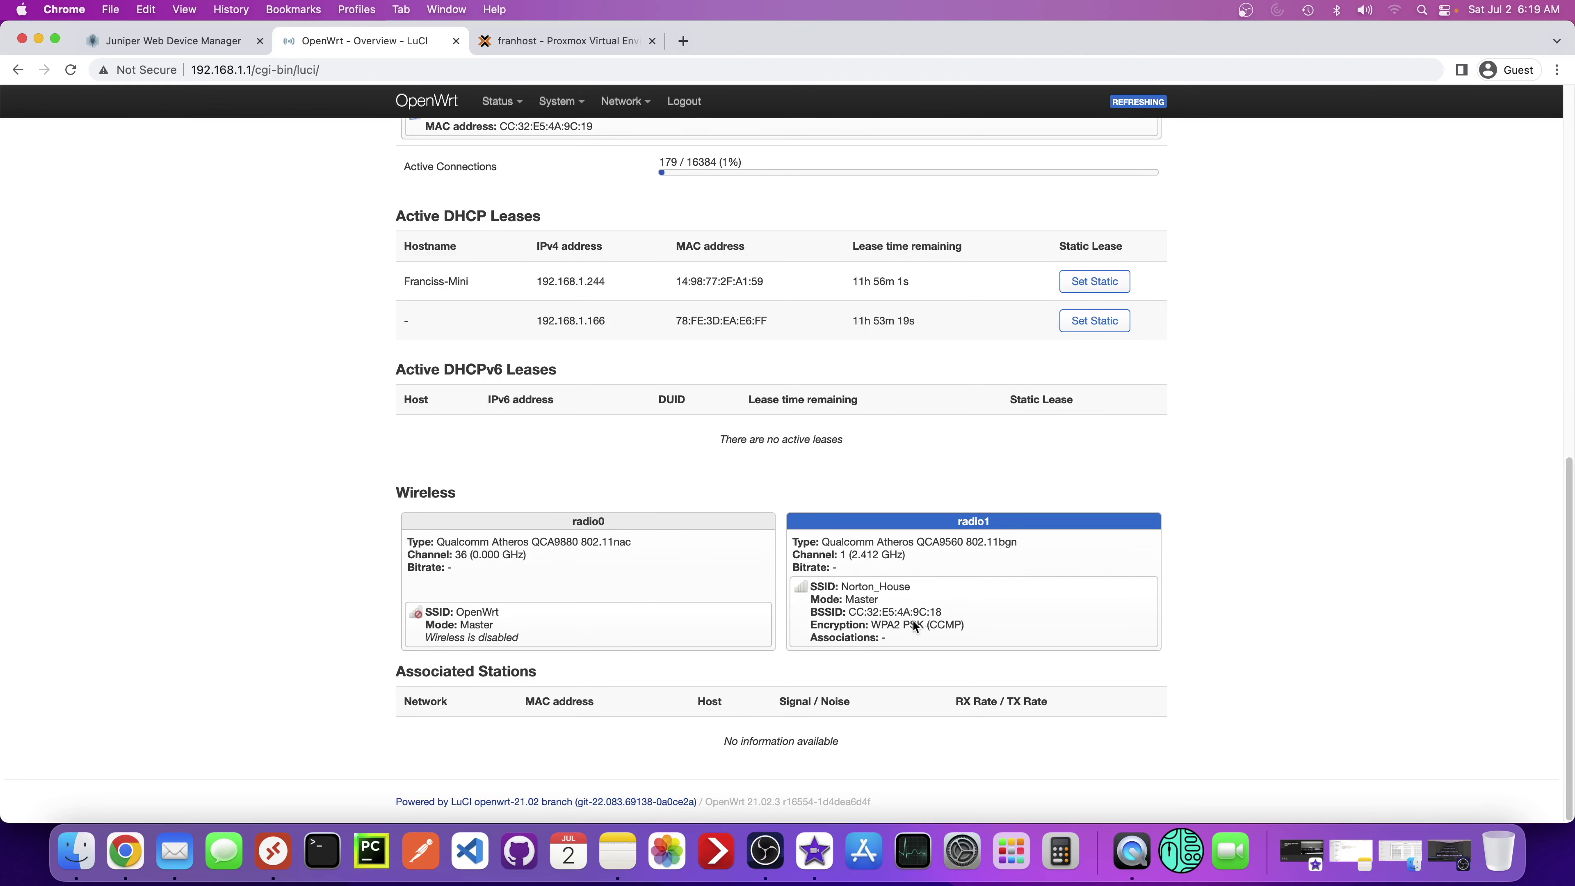
scroll(912, 619, up, 15)
mouse_move(622, 103)
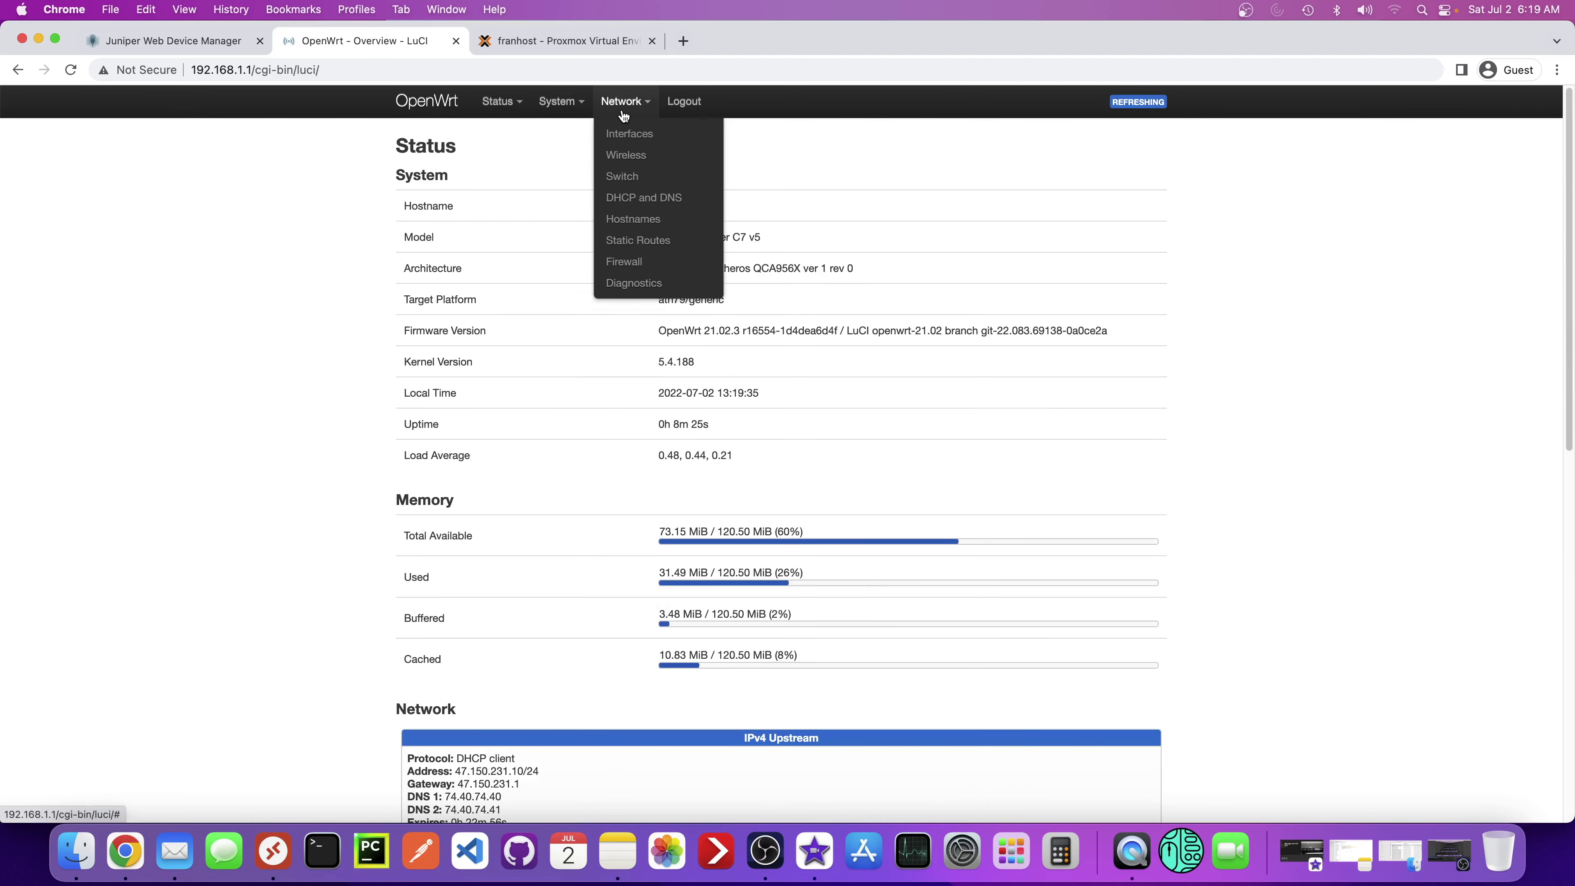
click(627, 163)
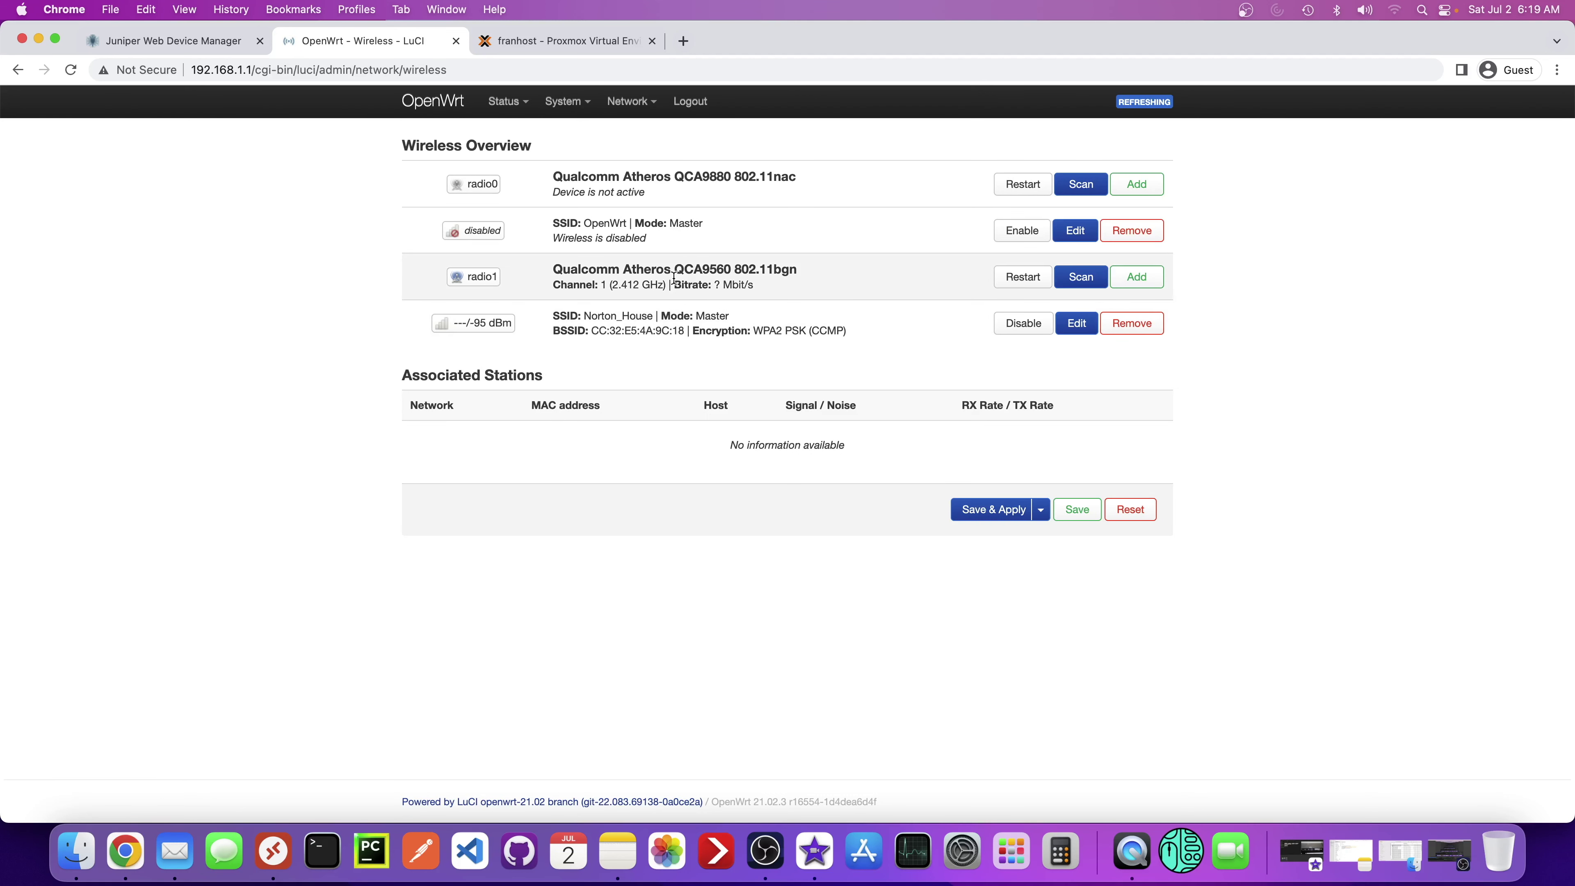
- Append _2 to the Norton_House ESSID, save it, and apply the change to the router
click(1069, 324)
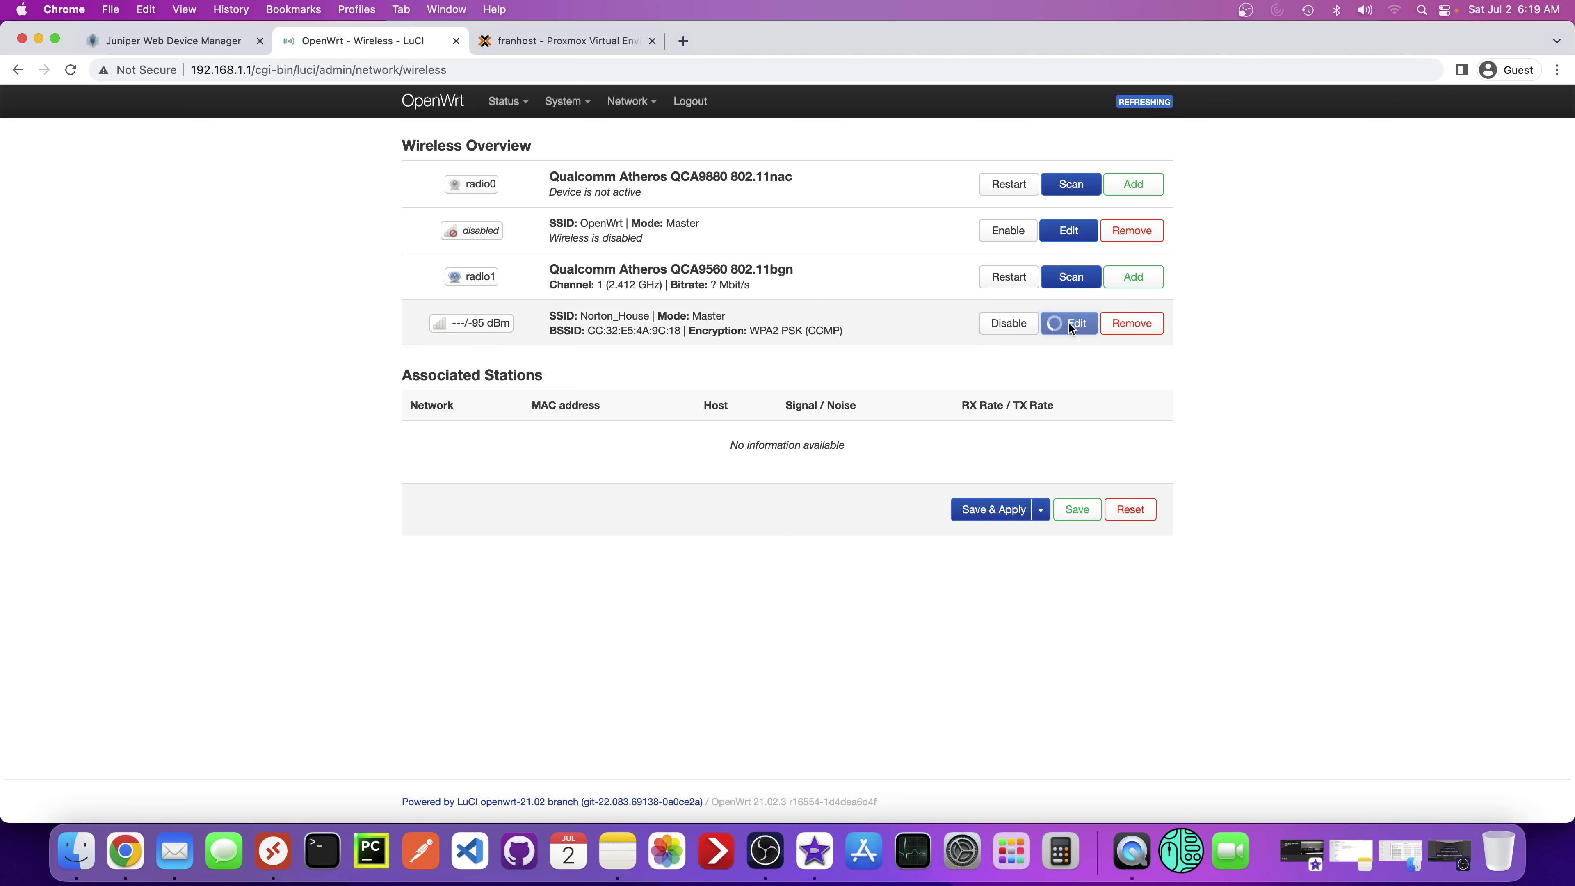
scroll(620, 570, down, 2)
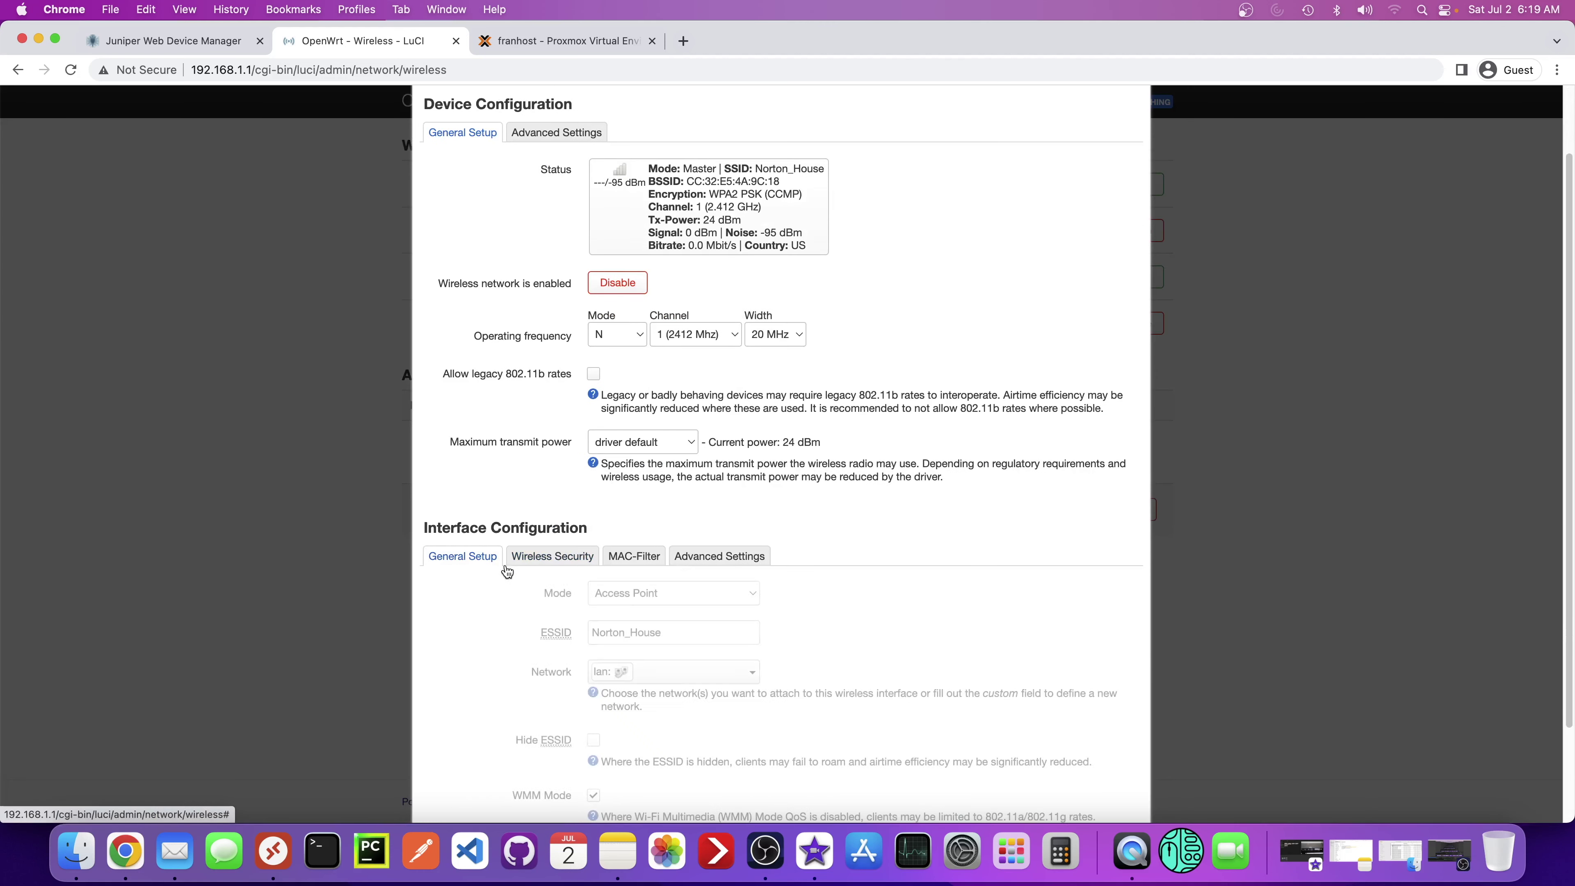
click(715, 628)
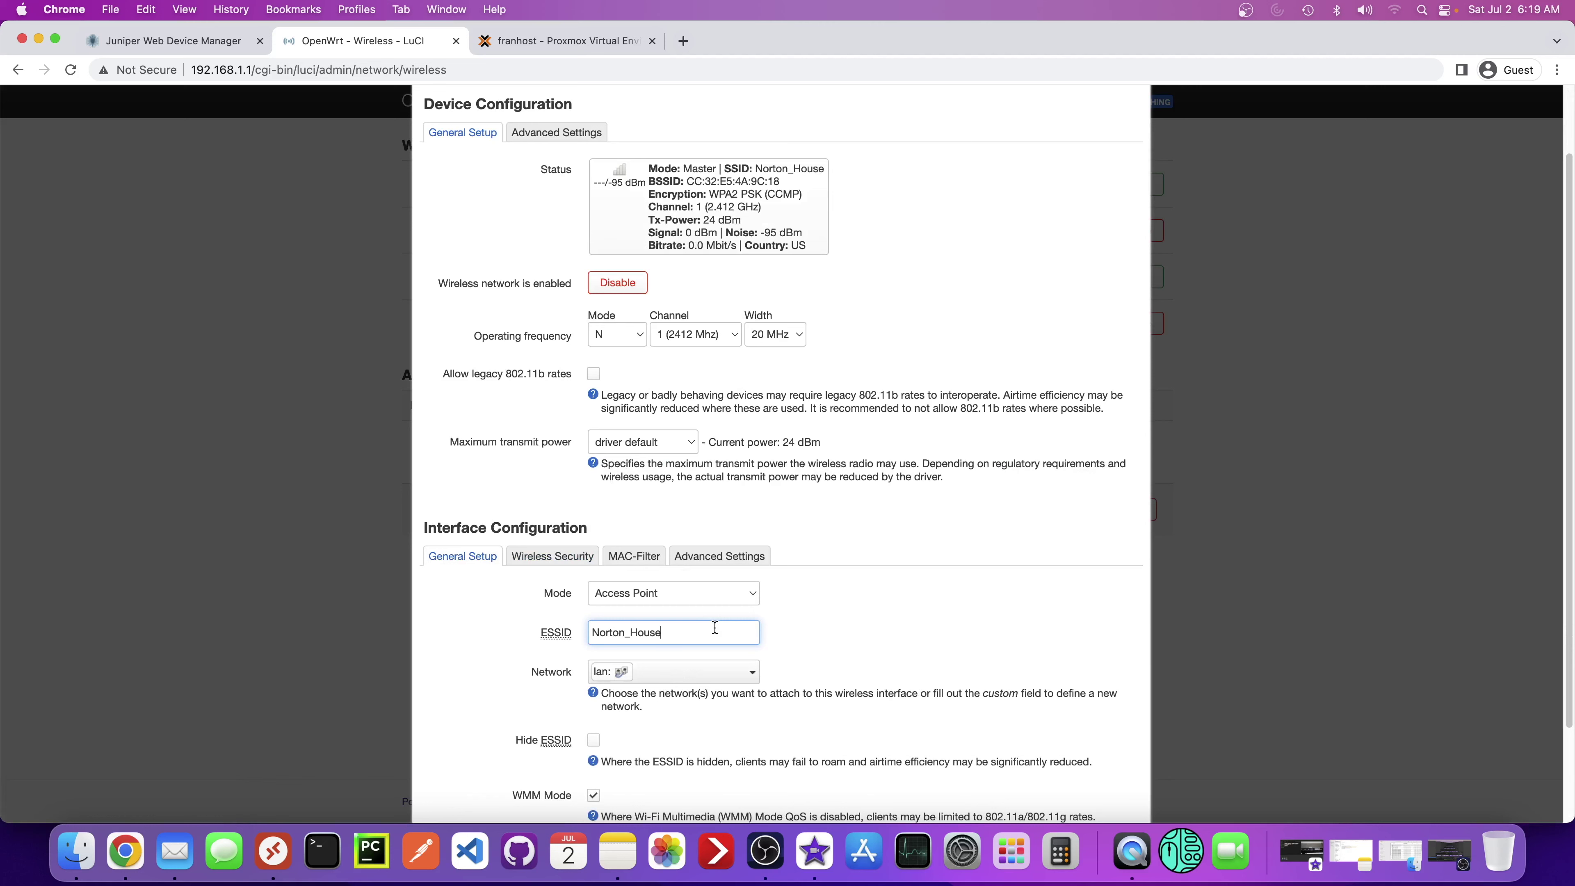
text(_2)
scroll(708, 634, down, 3)
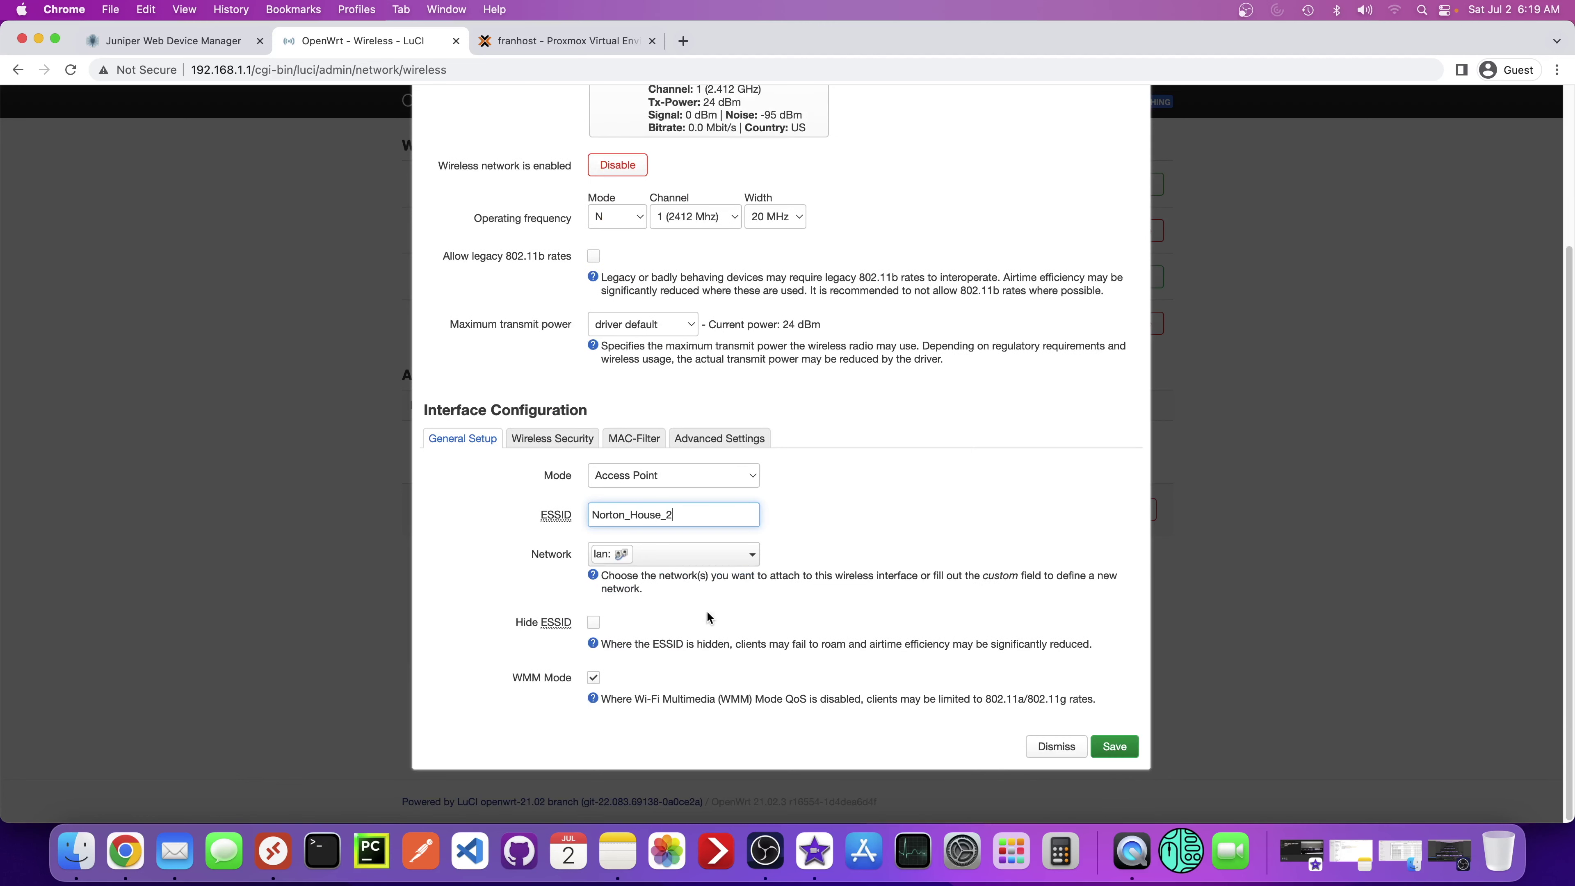
click(1113, 747)
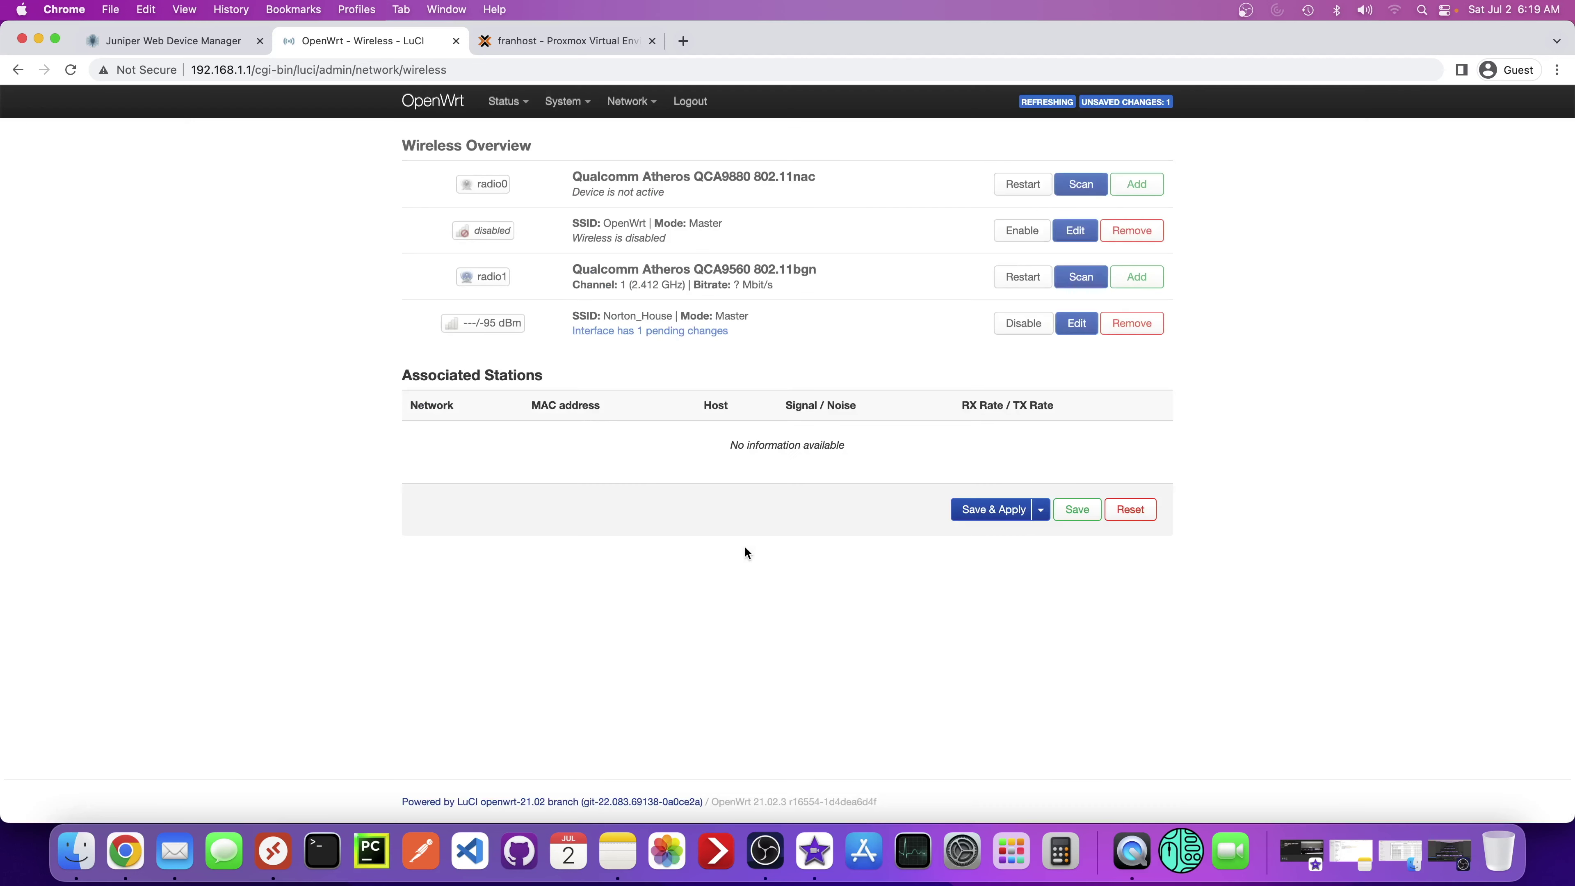
click(995, 510)
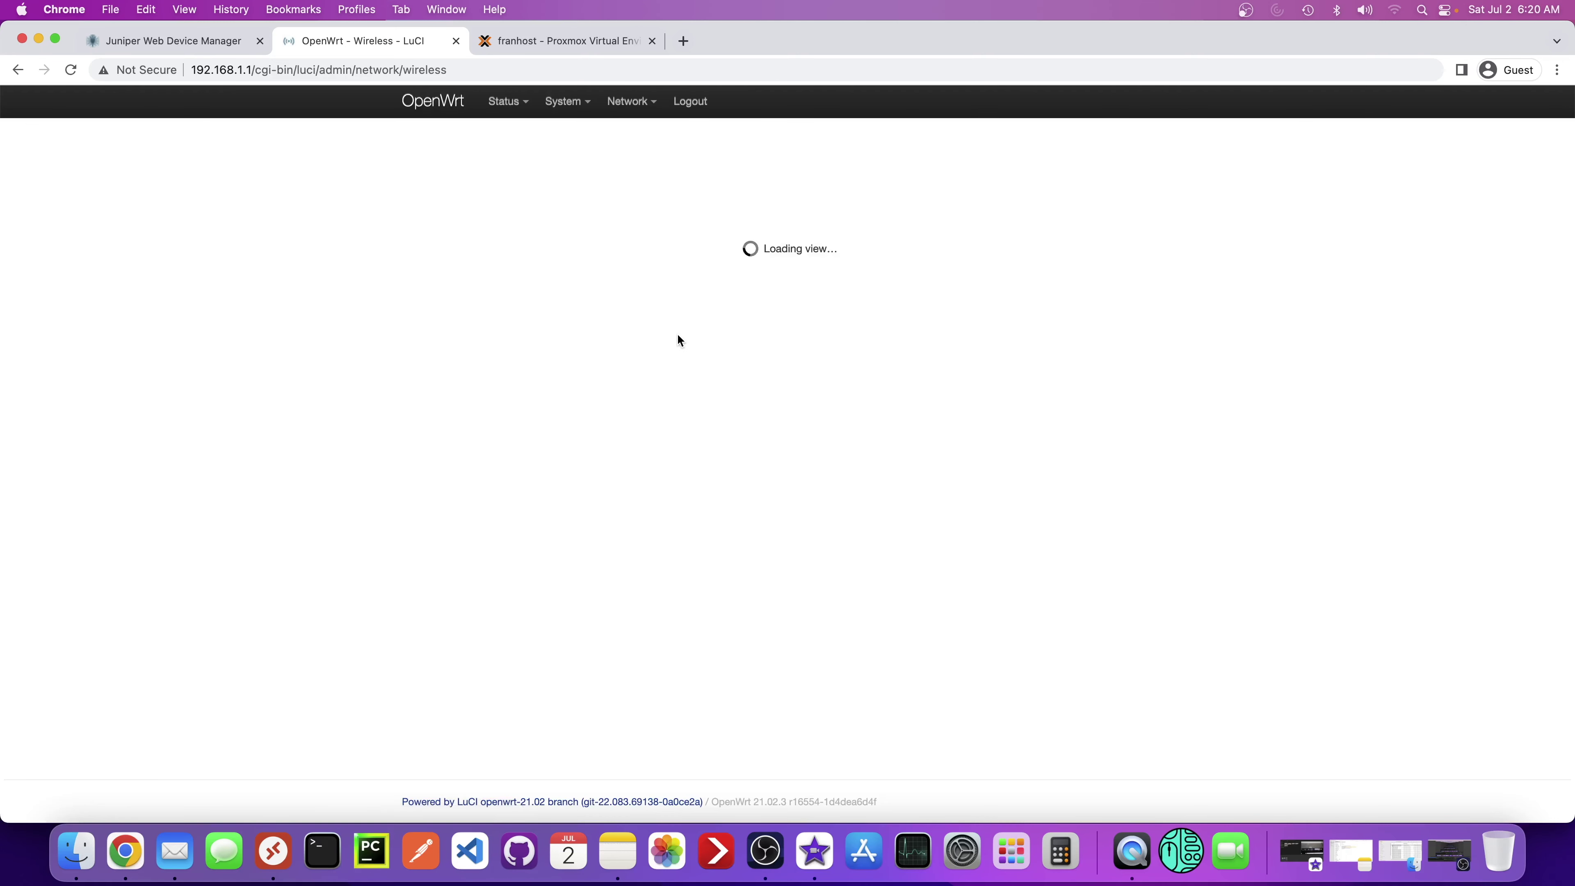
scroll(552, 540, down, 1)
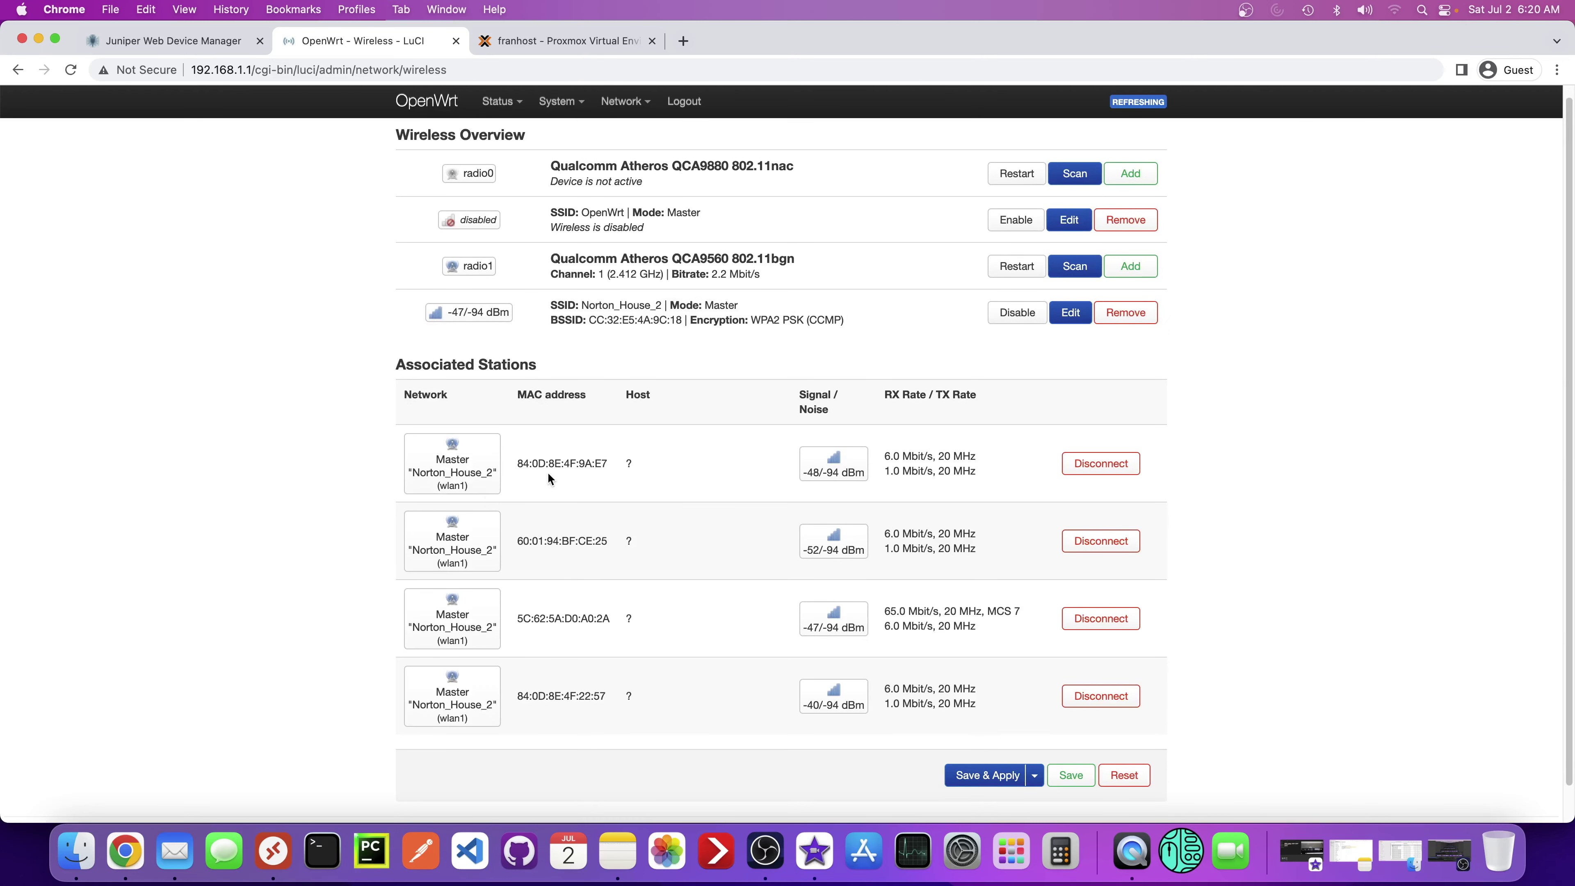
- Select station MAC addresses and scroll through the Associated Stations list
double_click(529, 461)
drag(516, 544, 571, 546)
scroll(558, 620, down, 1)
scroll(583, 619, down, 1)
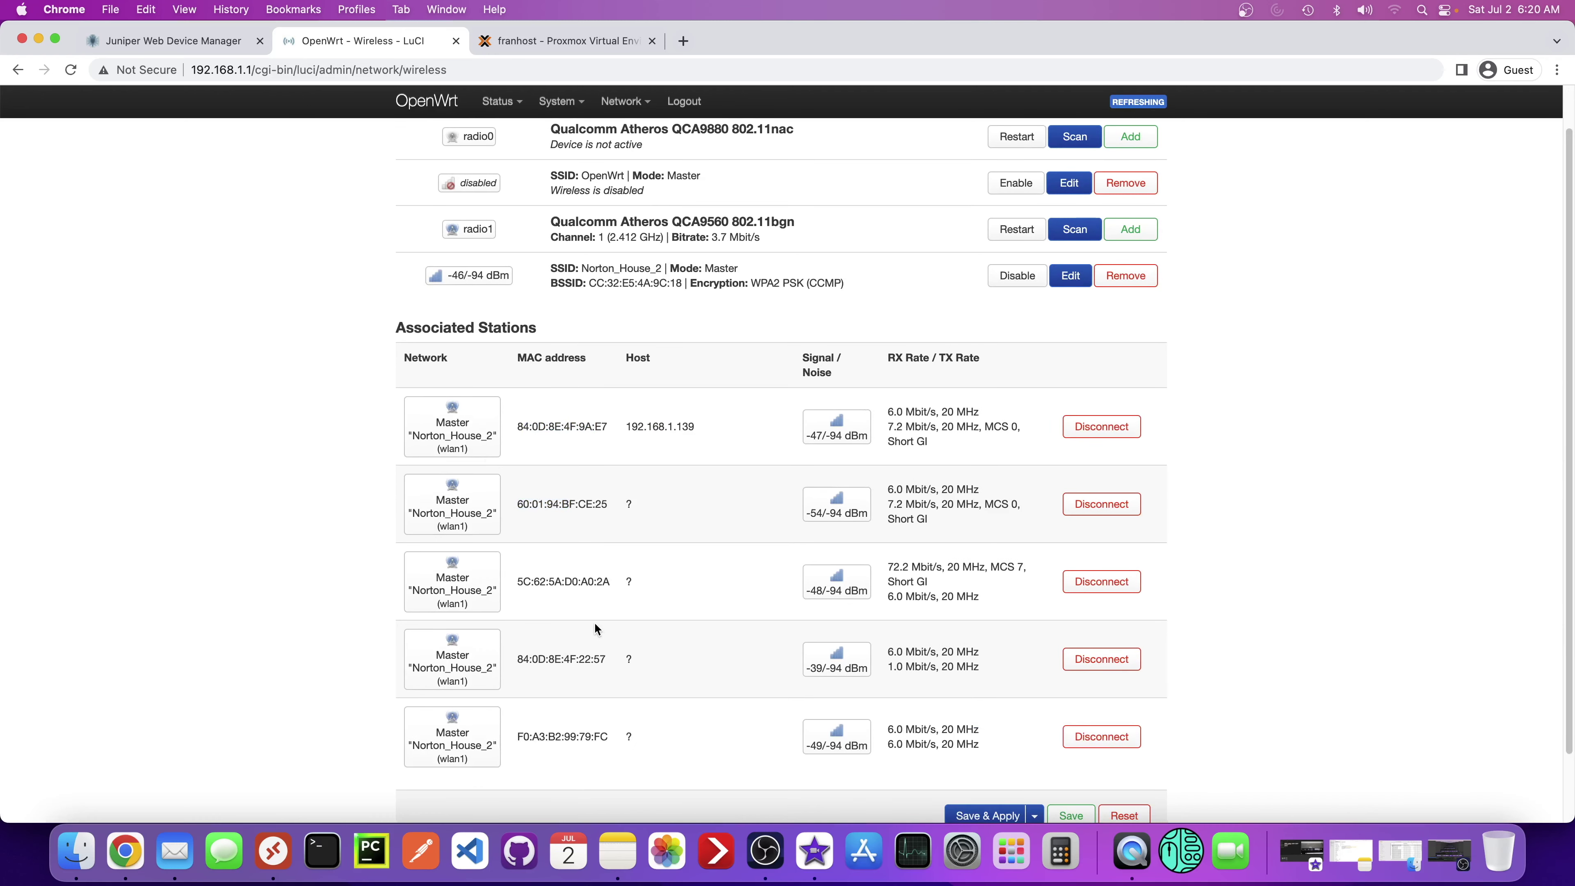
scroll(594, 622, down, 3)
scroll(594, 621, up, 4)
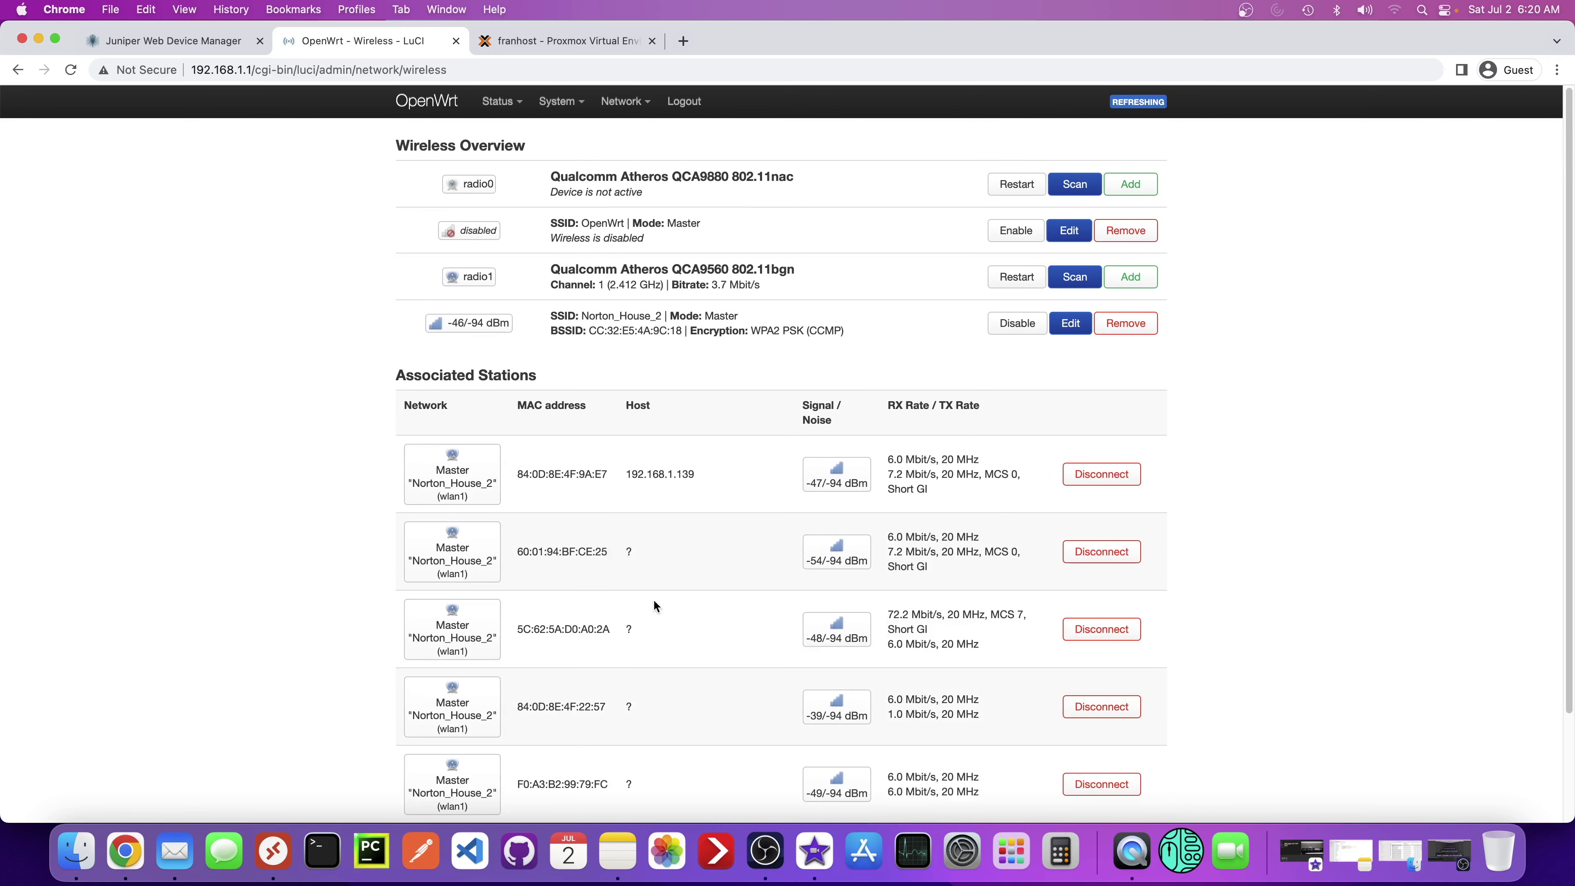
- Join the Mac to the Norton_House_2 Wi-Fi network from the menu bar Wi-Fi list
click(1395, 11)
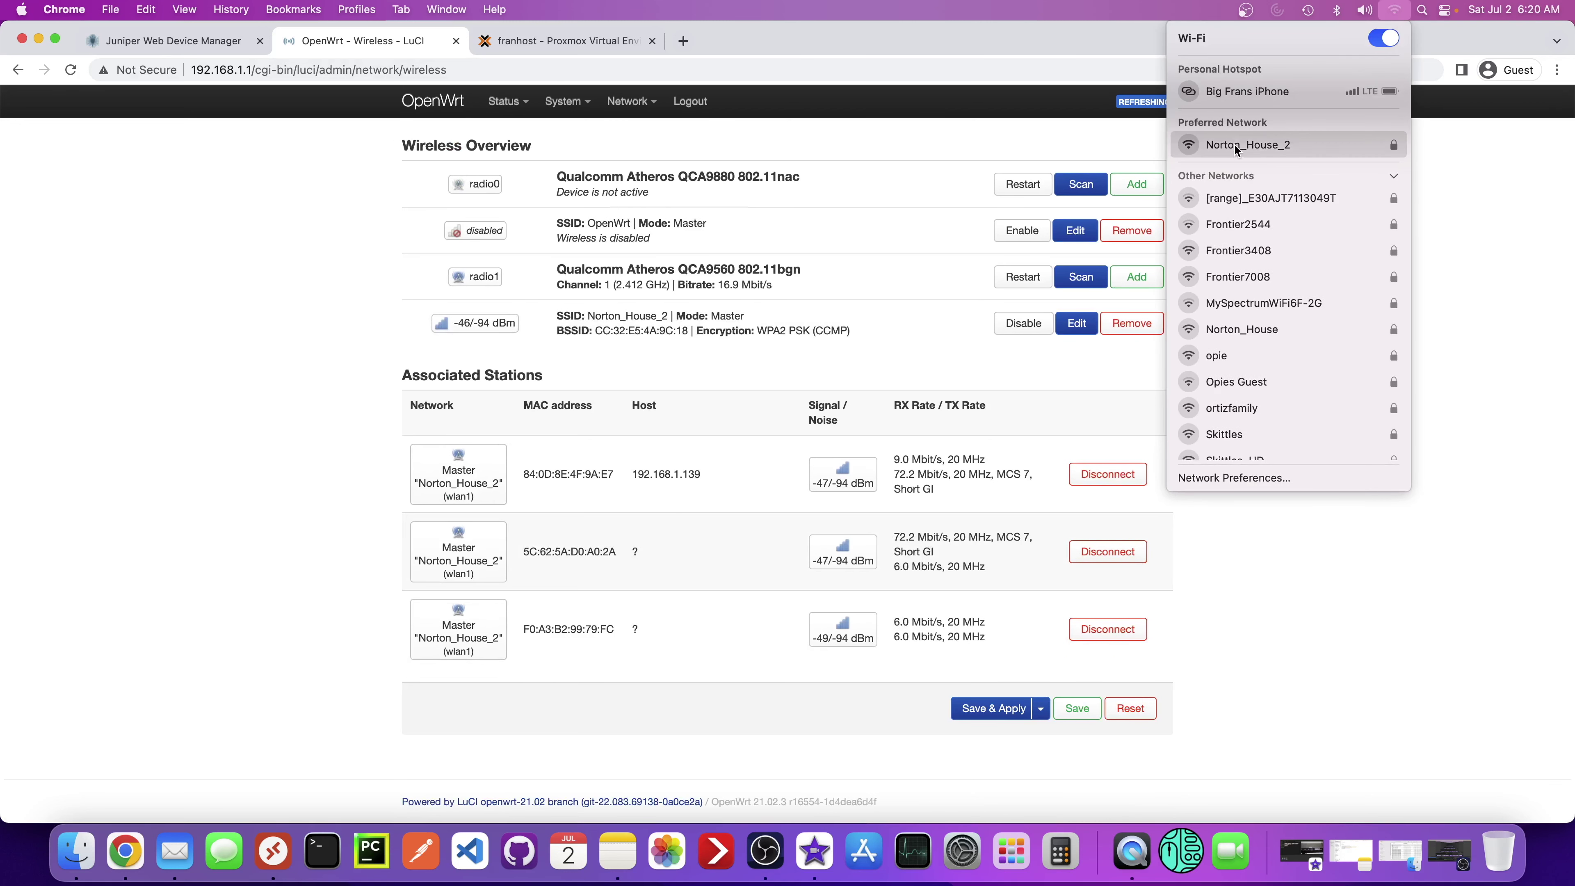
click(1253, 146)
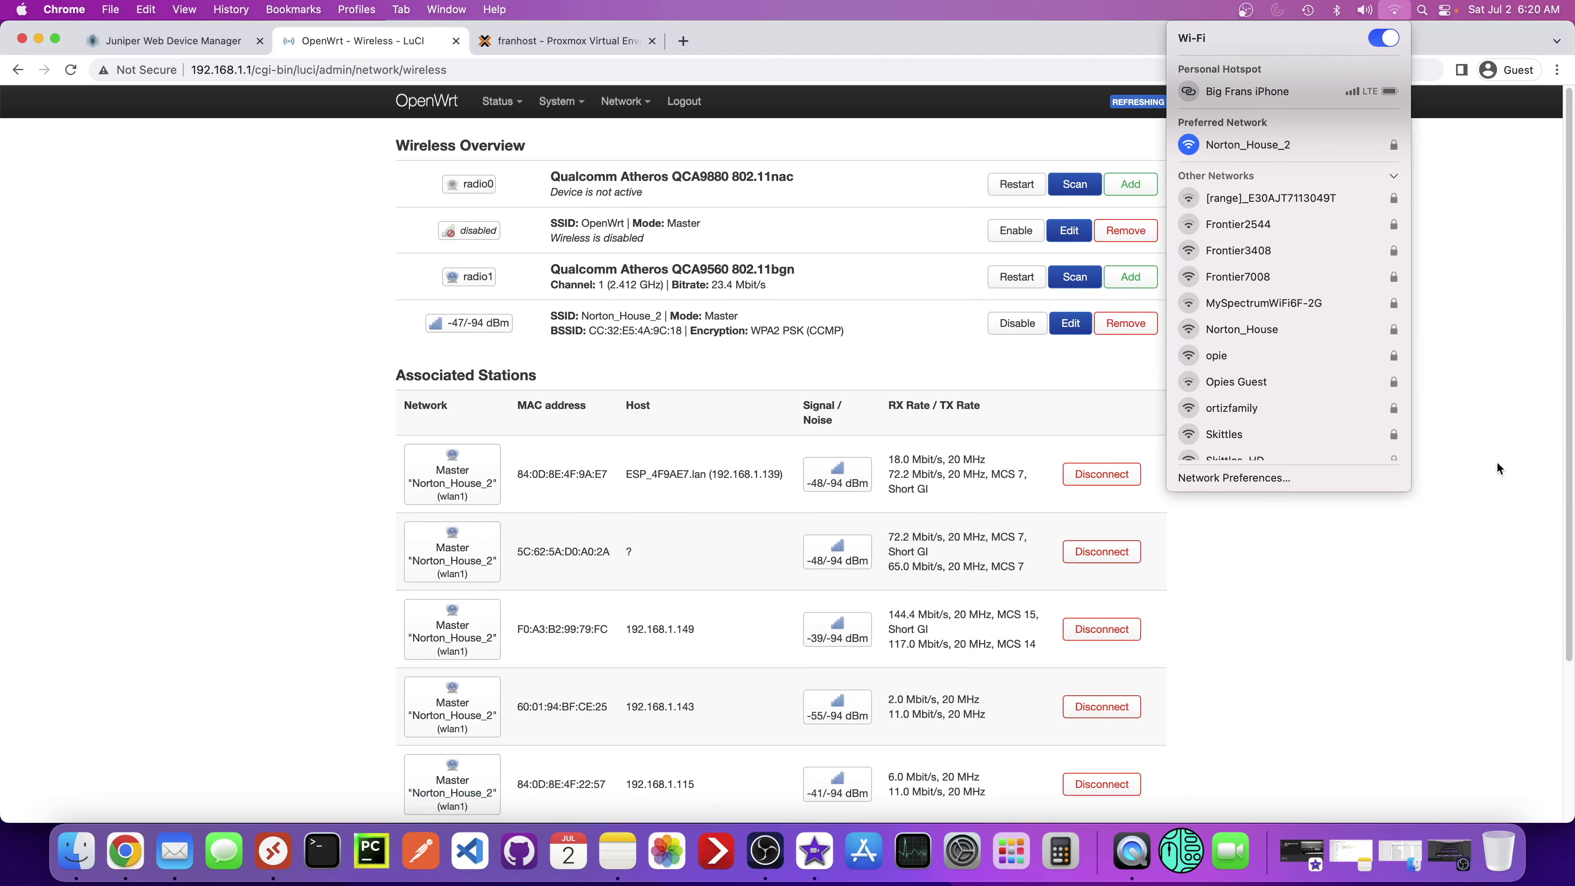
click(1463, 313)
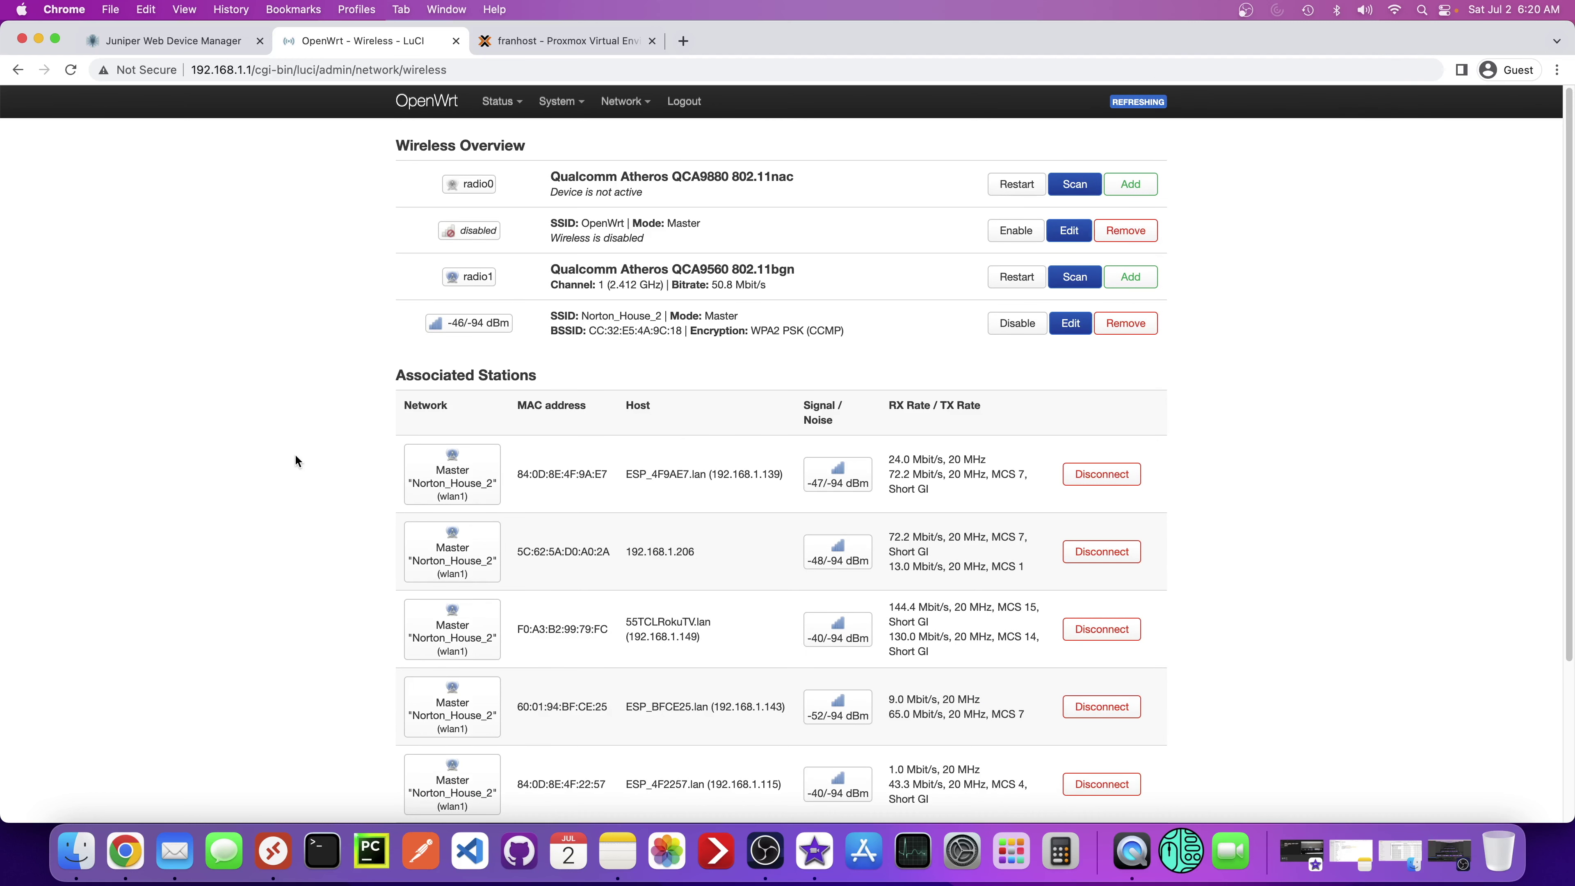
scroll(296, 459, down, 2)
scroll(295, 458, up, 2)
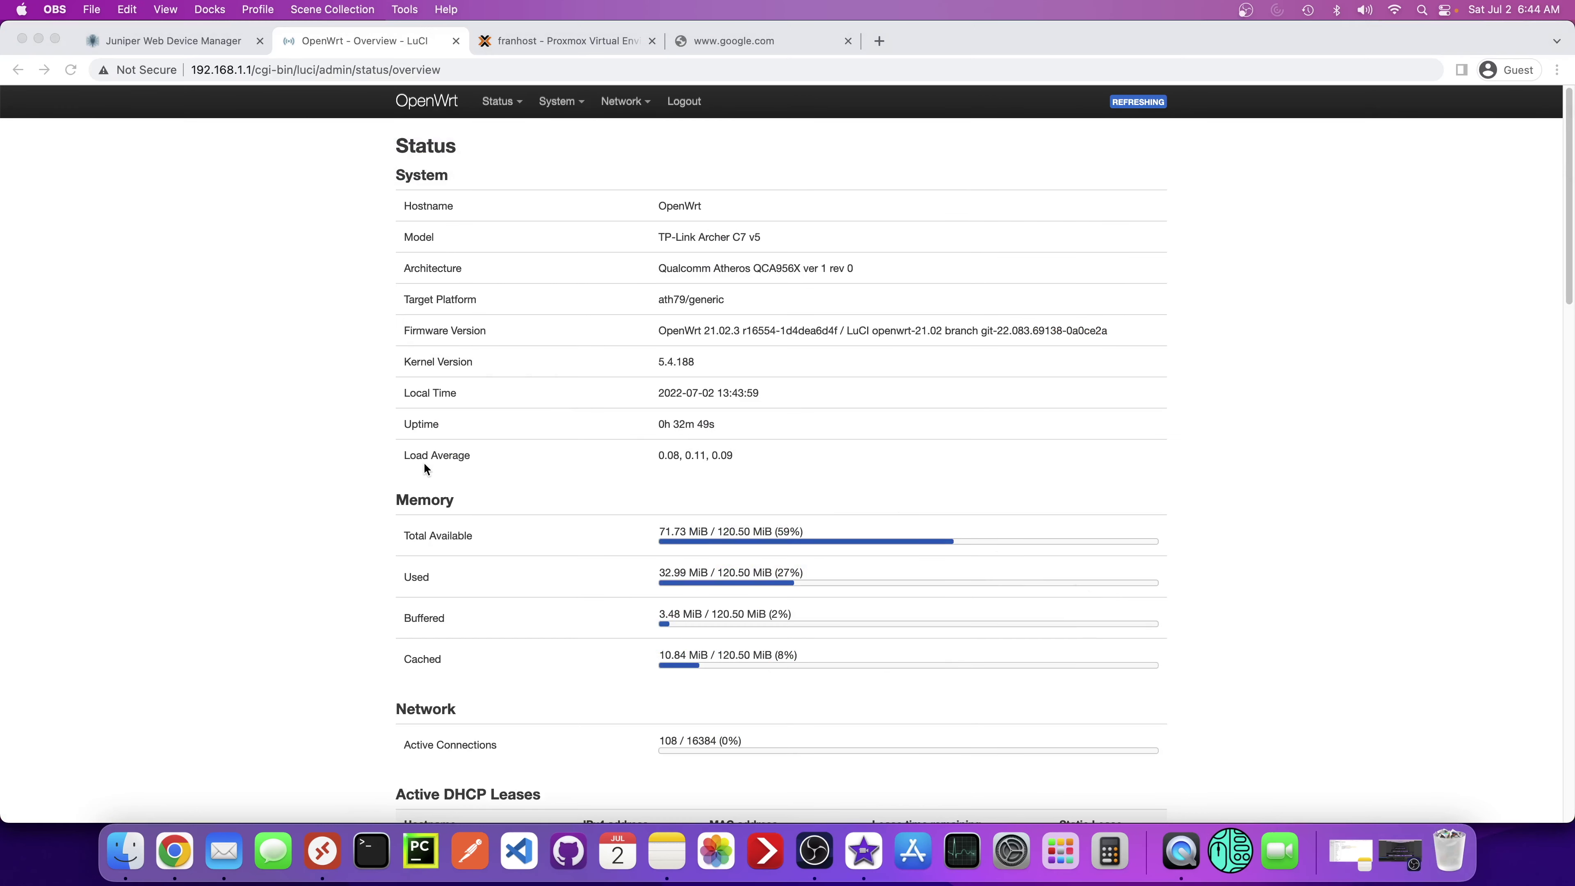
- Return to the router's status overview and glance back and forth at the Proxmox console tab
click(422, 109)
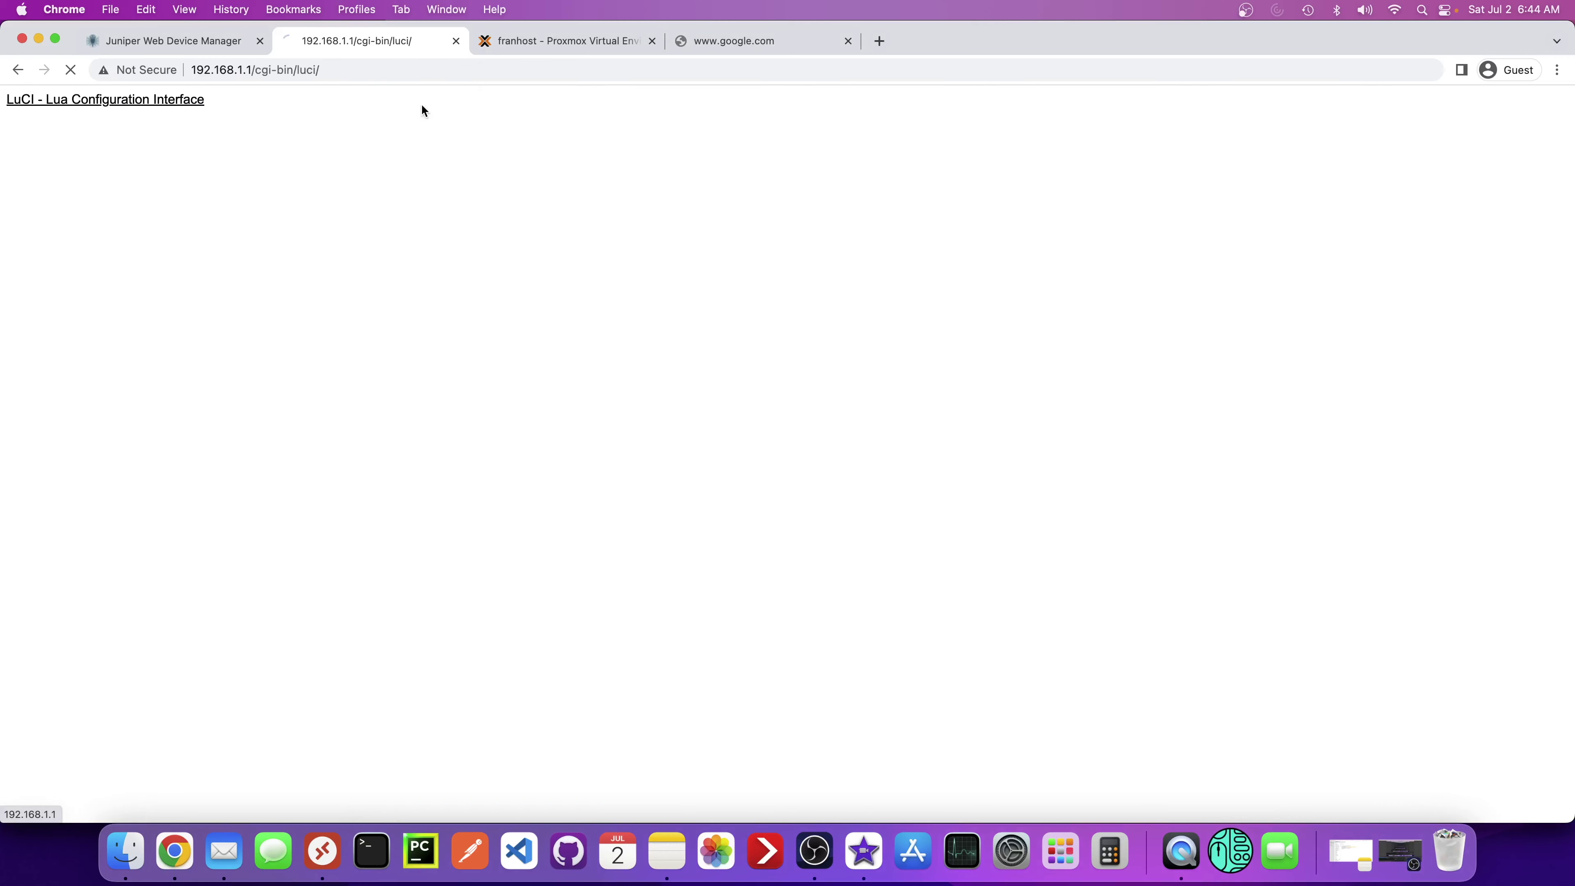
double_click(242, 70)
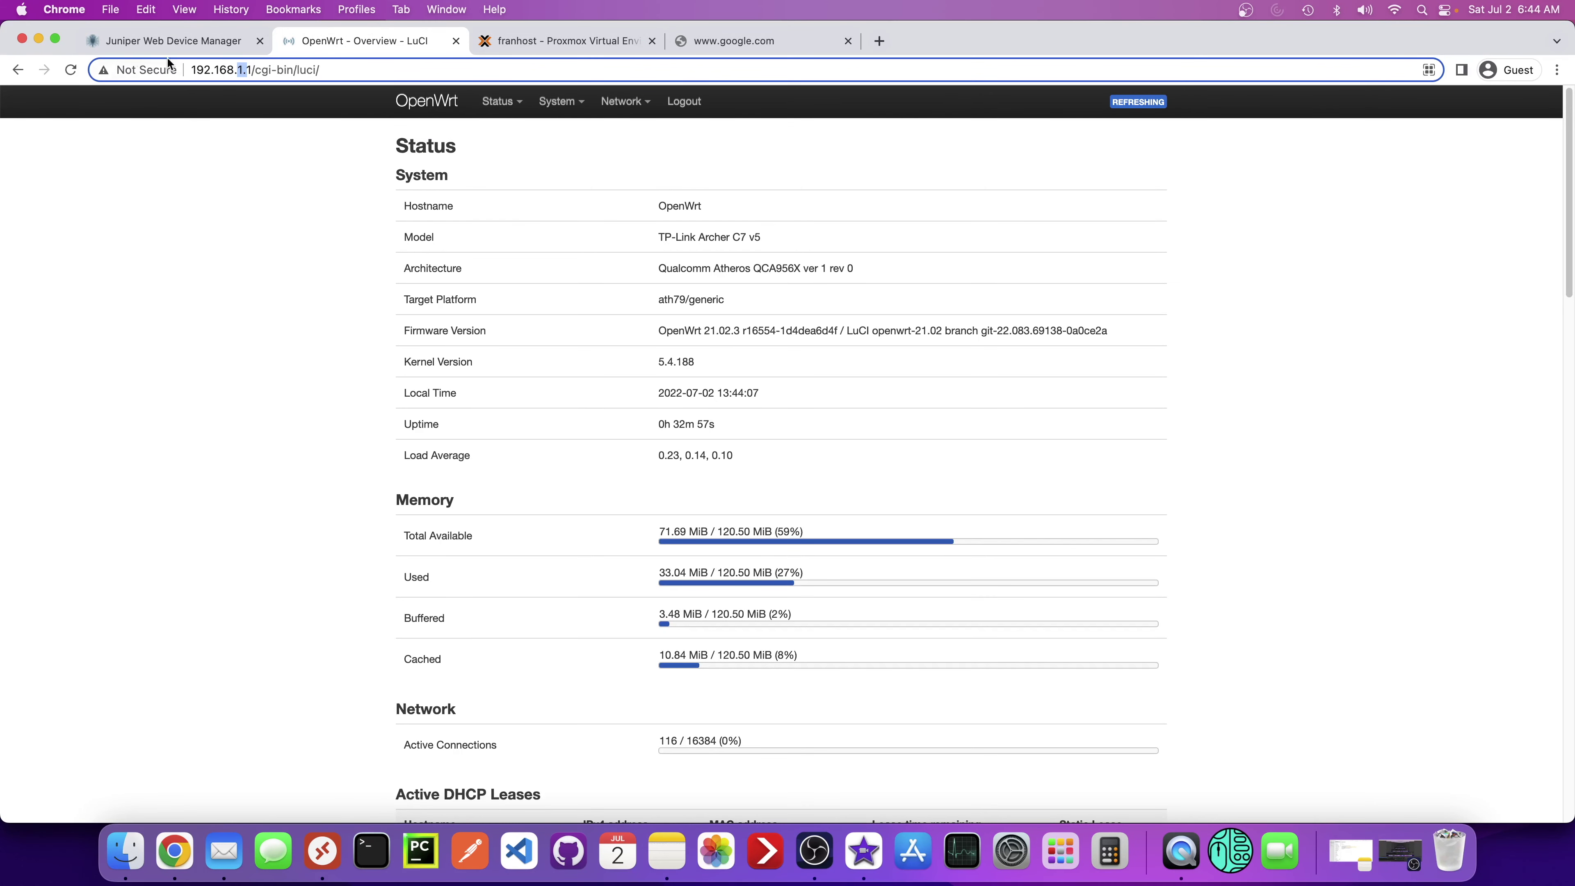
click(238, 69)
click(528, 47)
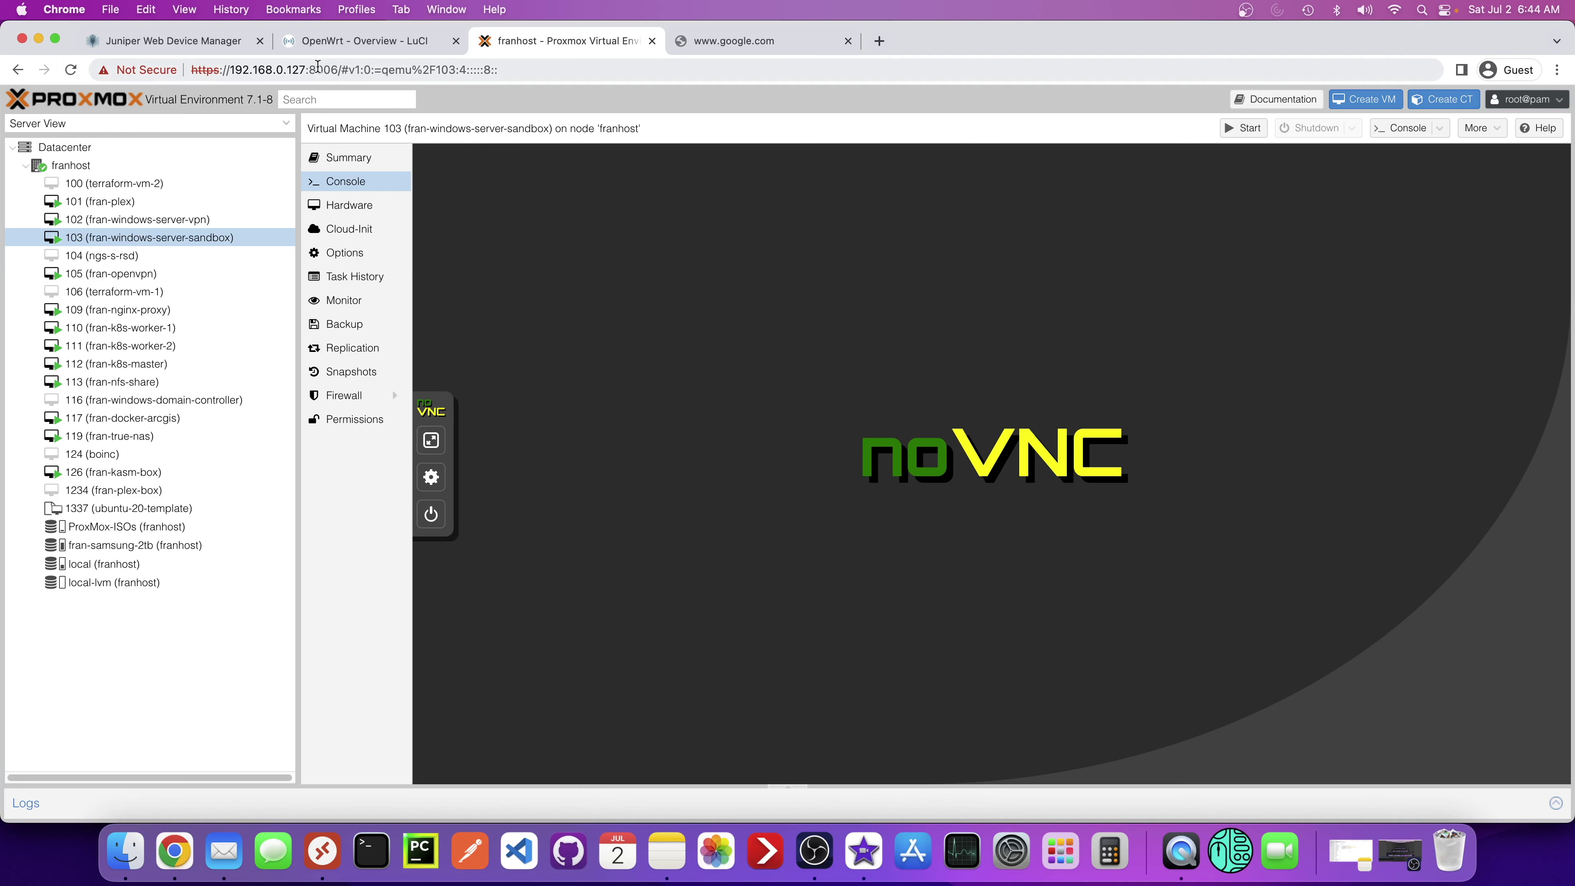
click(327, 45)
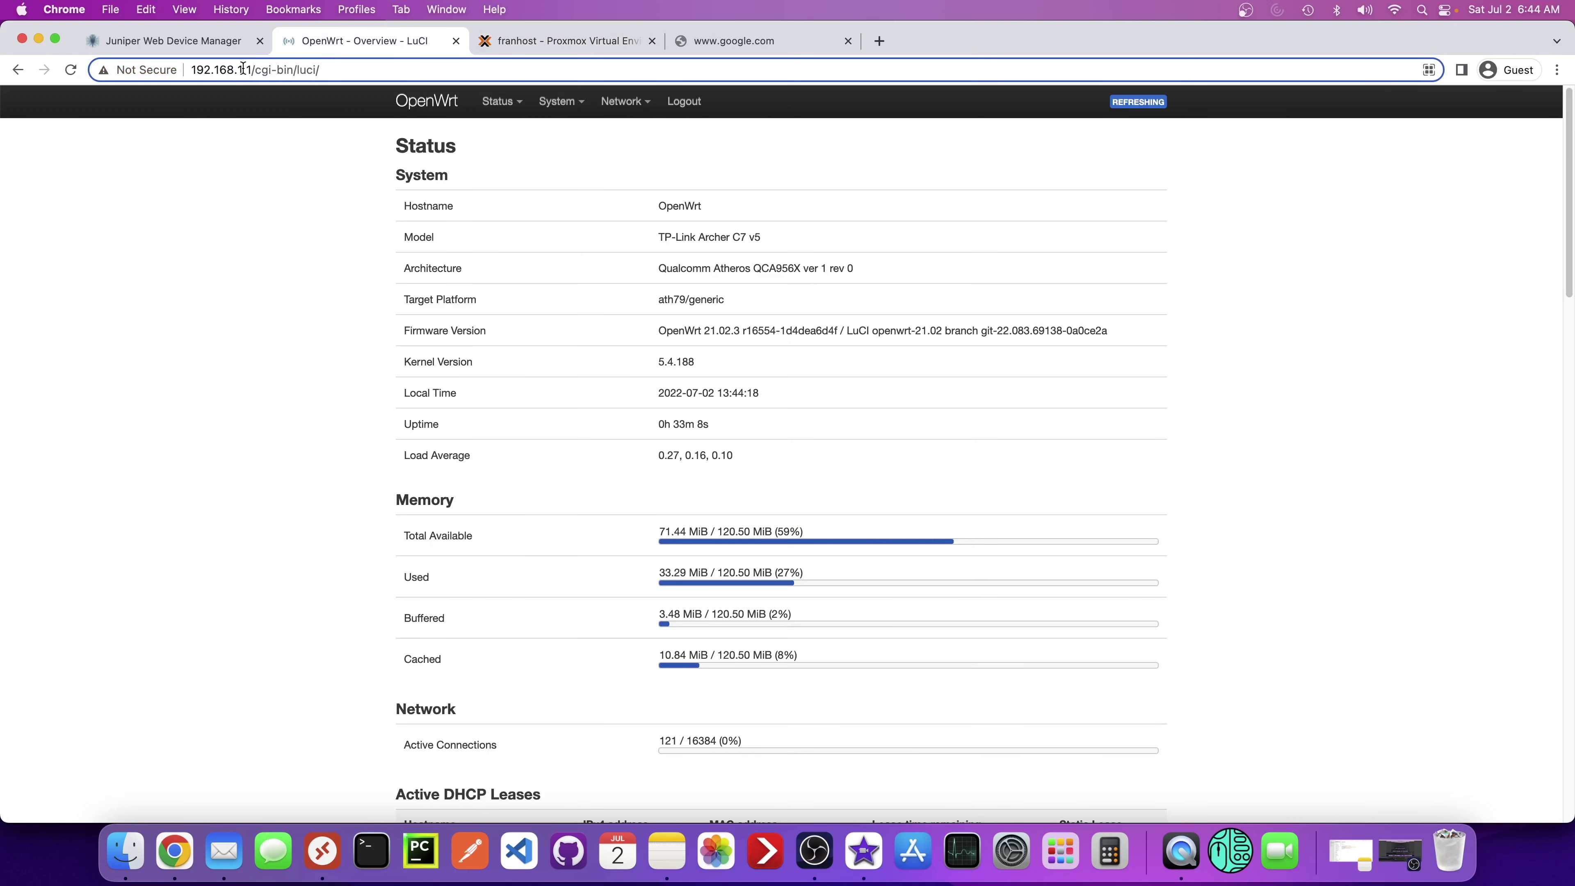
click(514, 48)
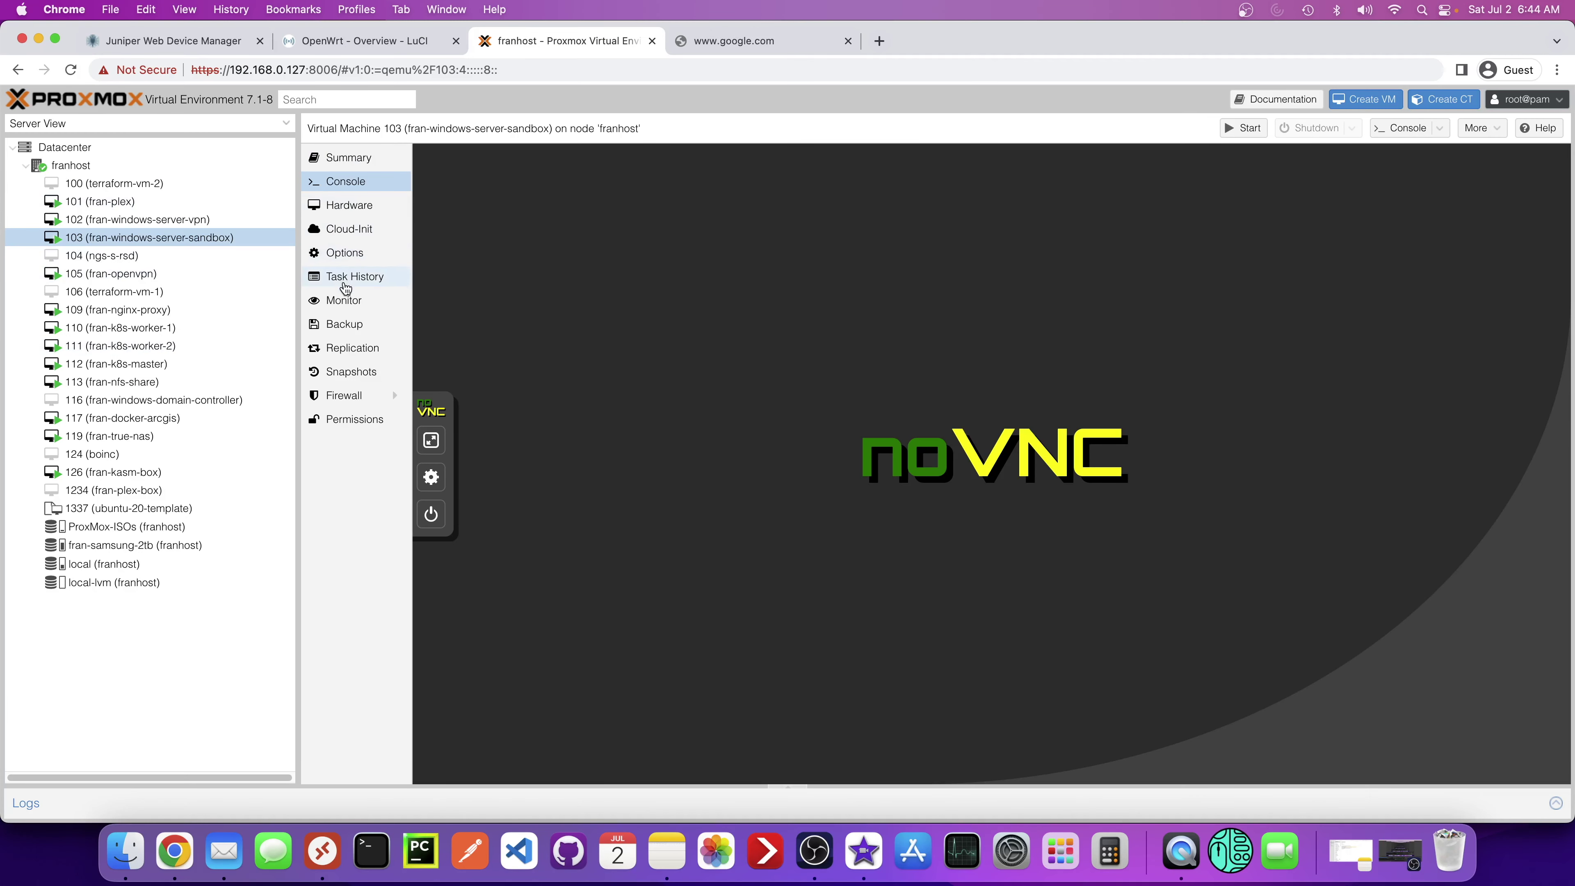
click(374, 49)
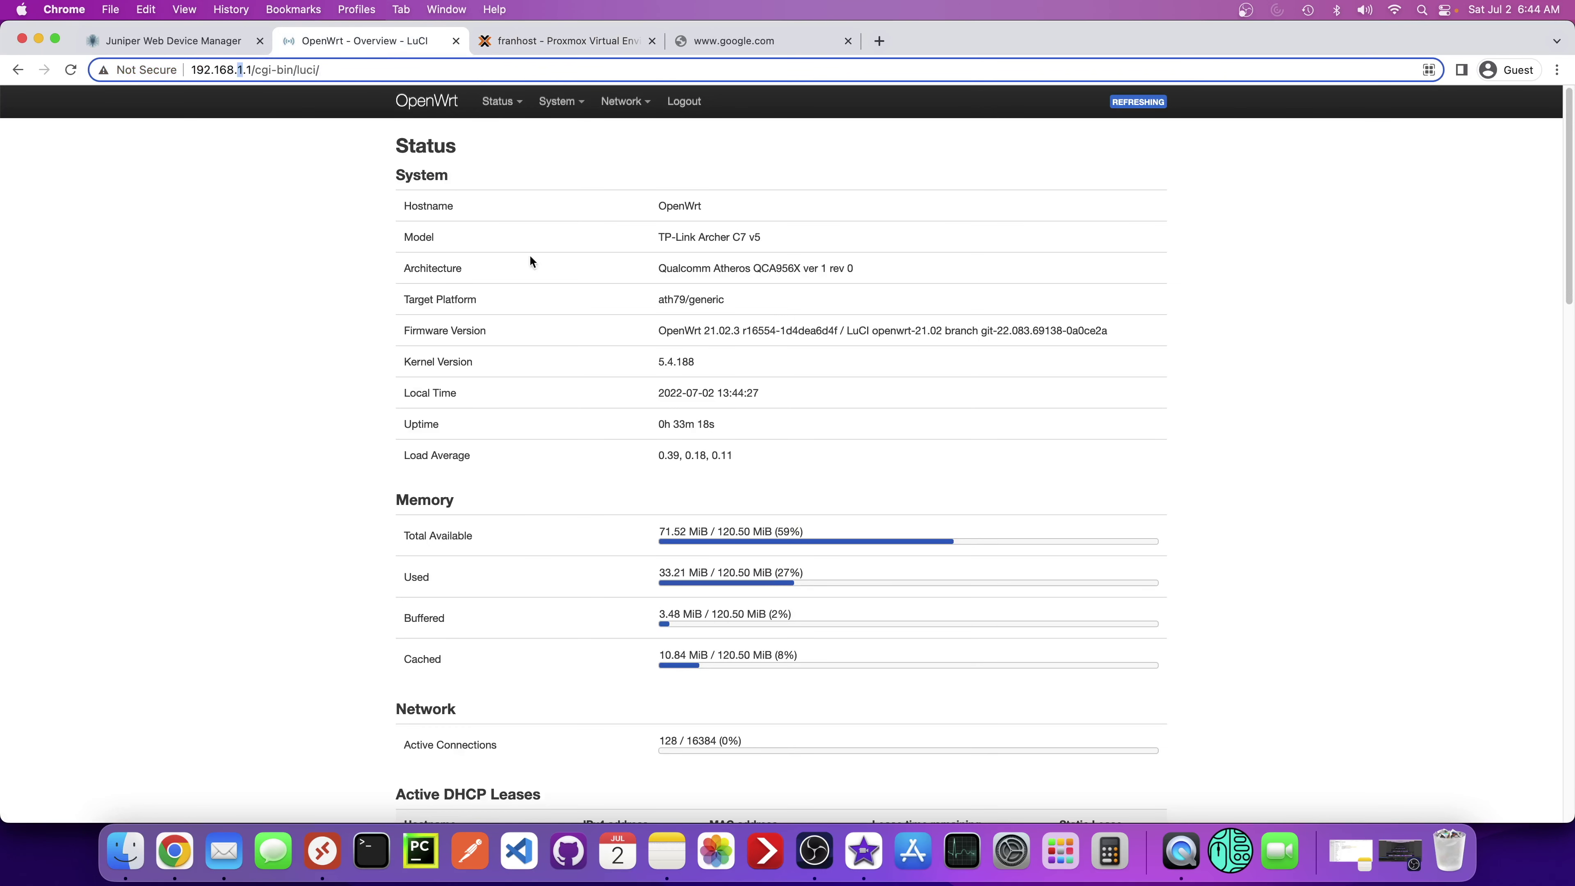
- Go to the router's Network > Interfaces page
mouse_move(541, 112)
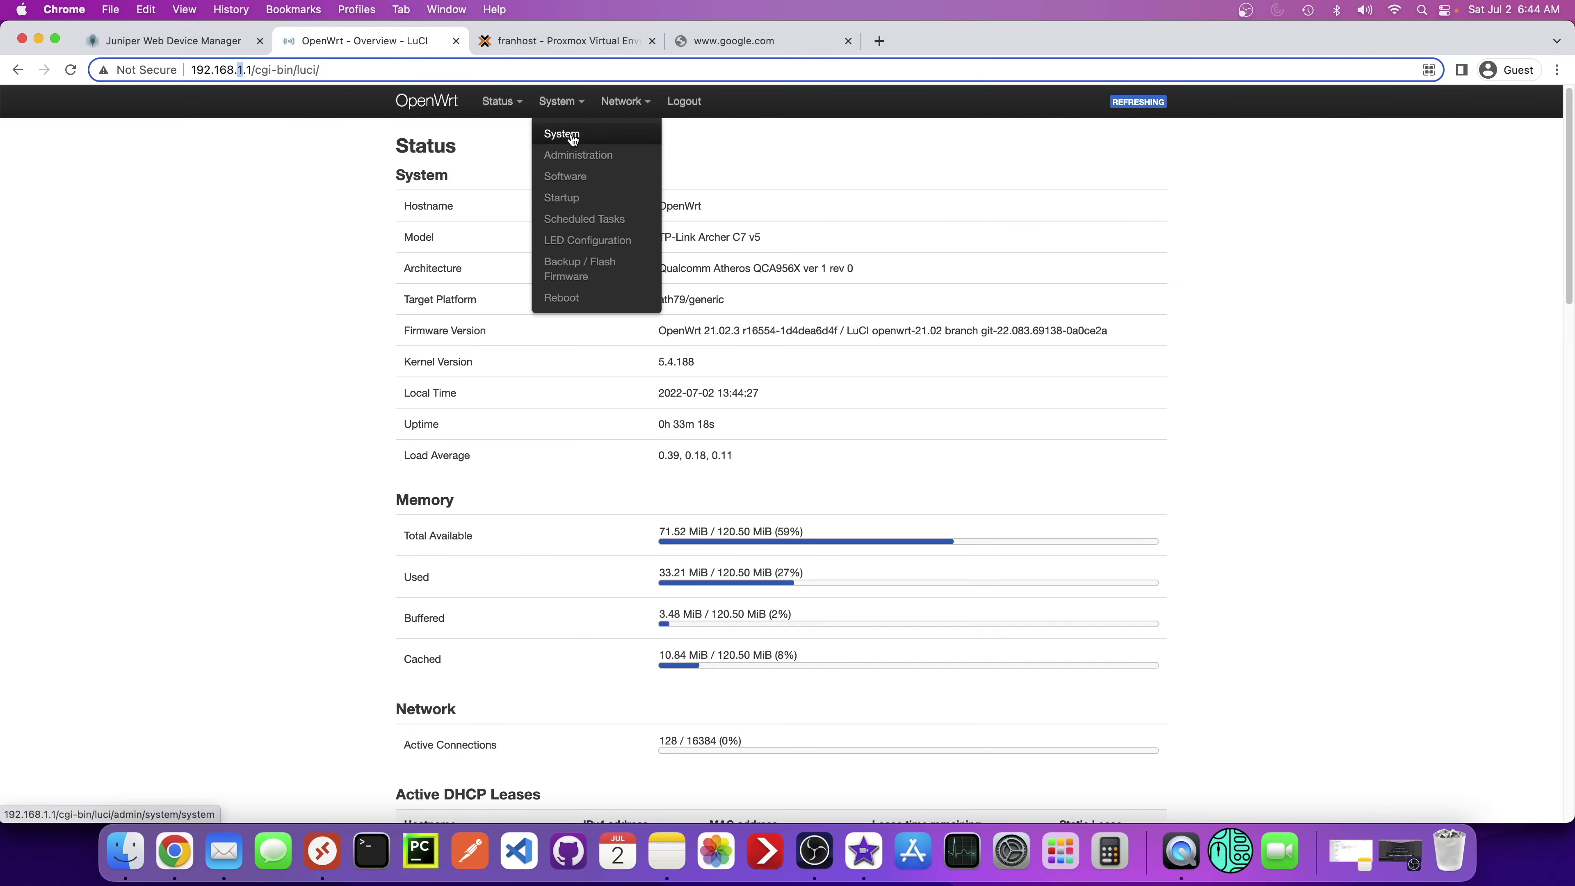
mouse_move(622, 102)
click(625, 133)
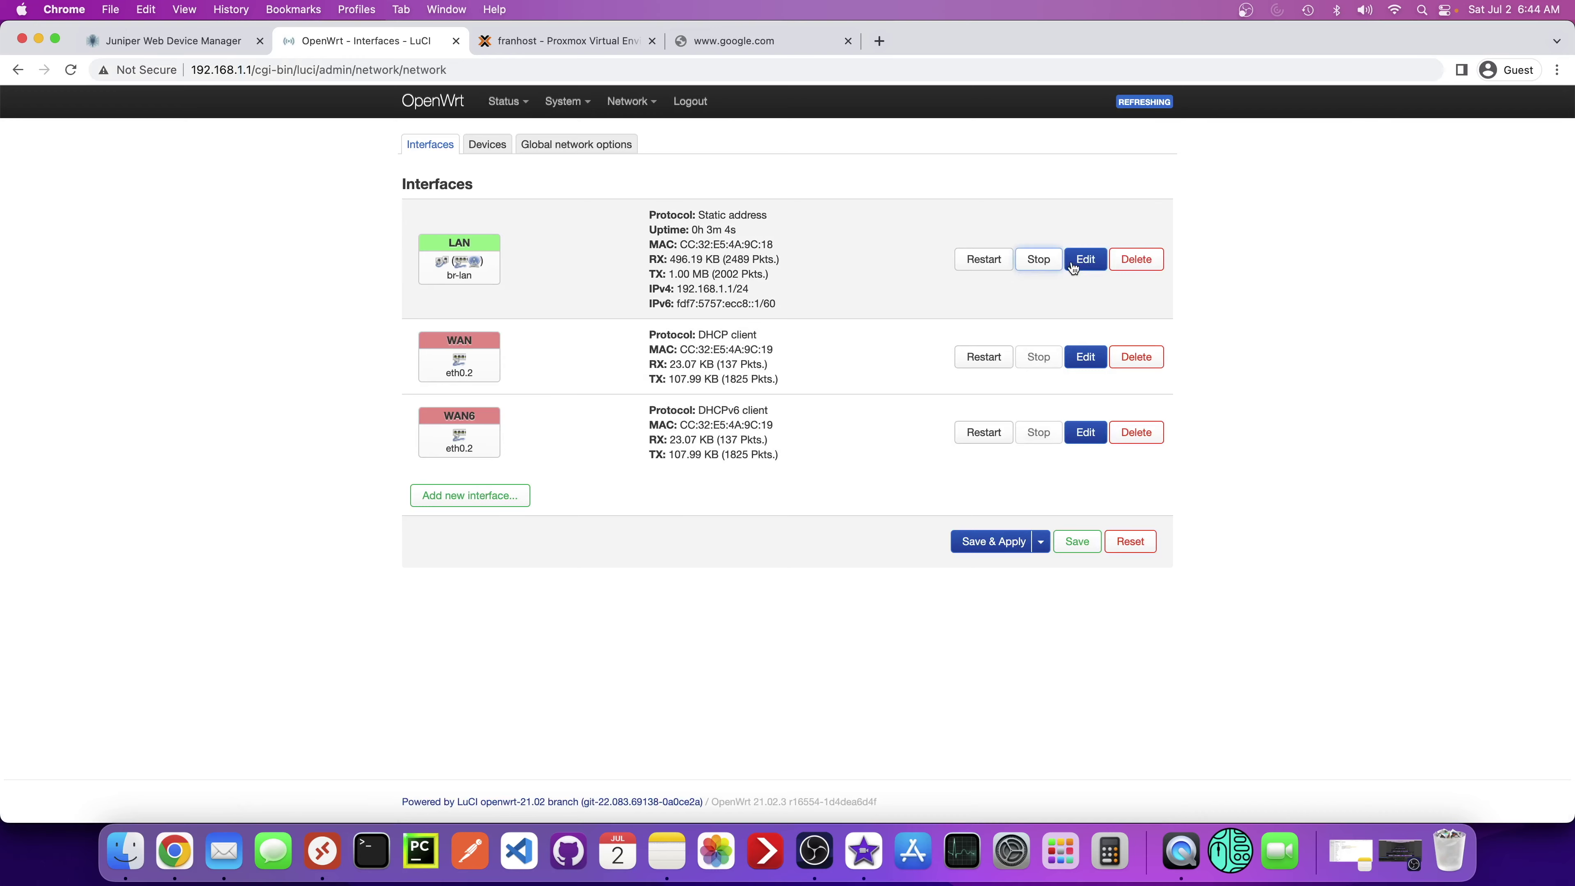
- Copy the LAN IPv4 address 192.168.1.1 from its Edit dialog and launch Terminal from the Dock
click(1084, 259)
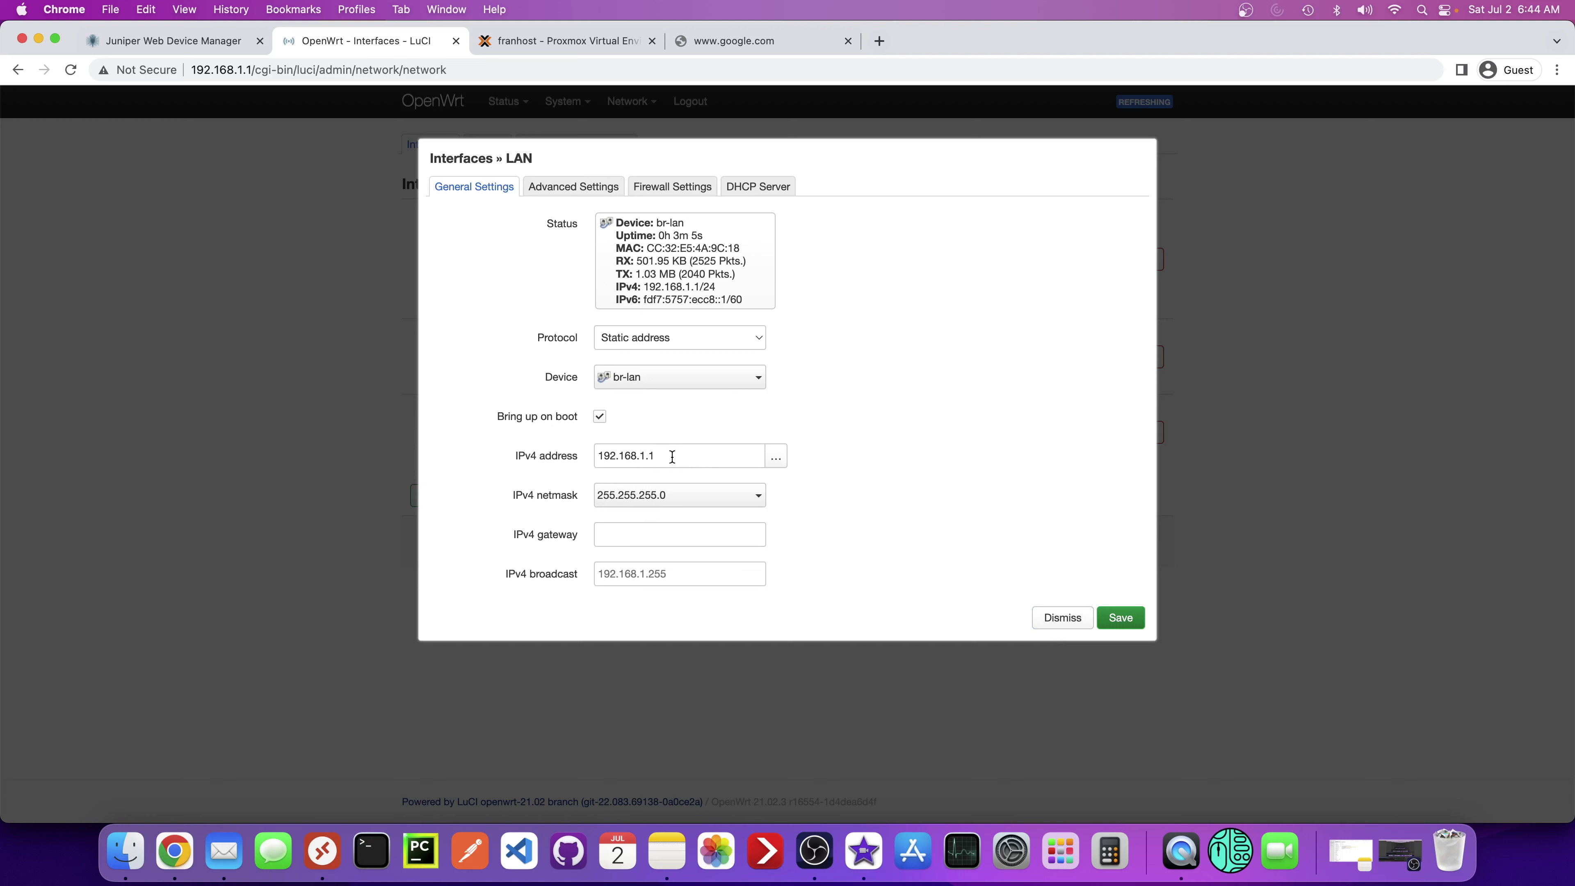
drag(671, 456, 573, 458)
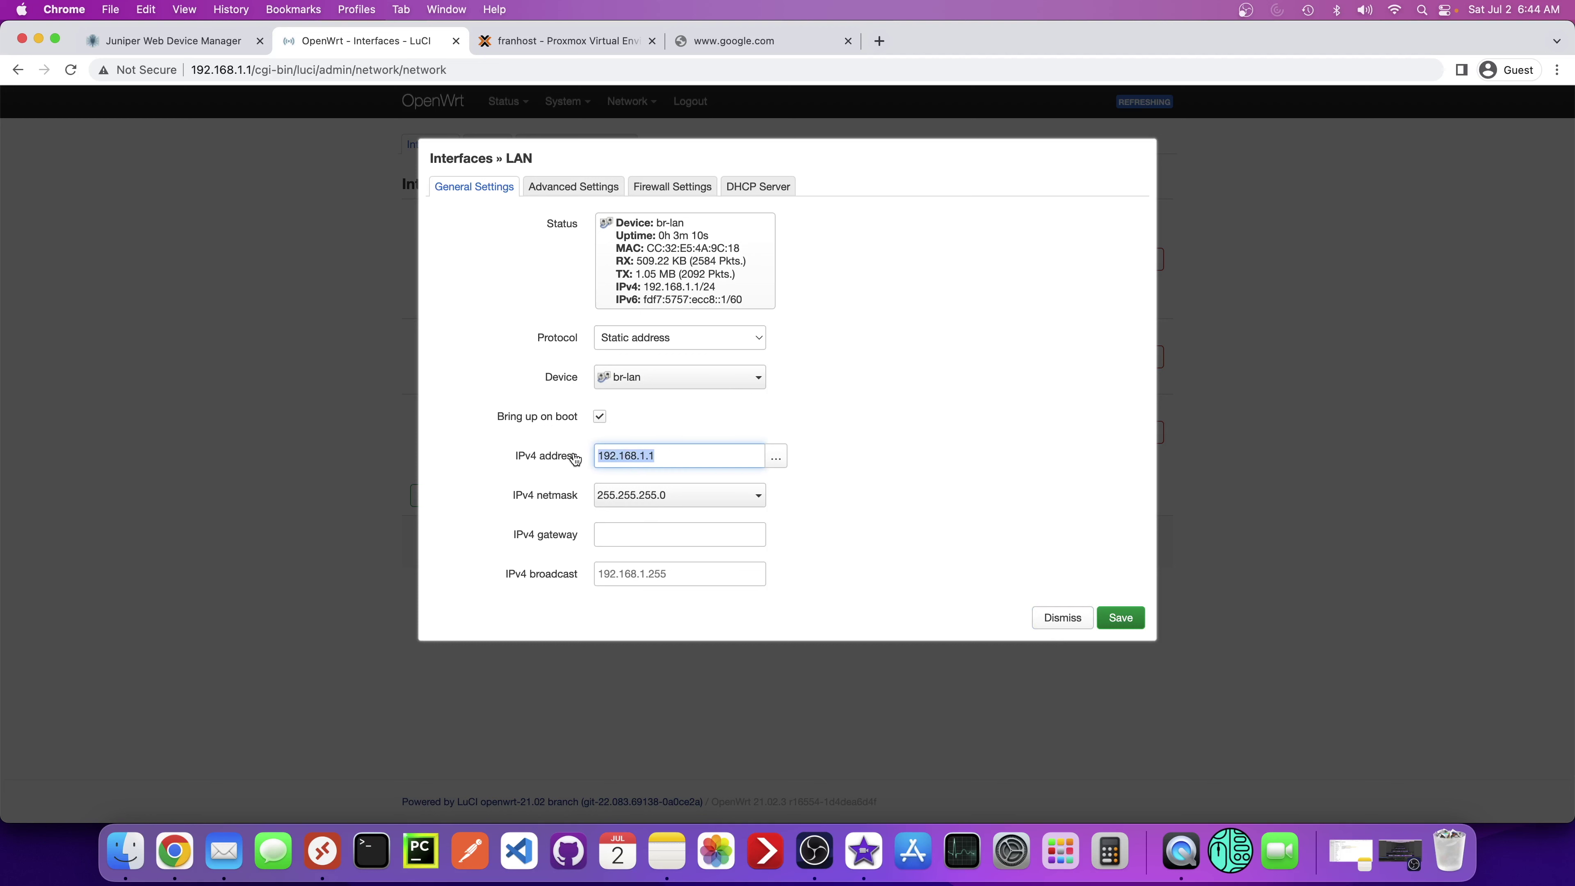
right_click(626, 457)
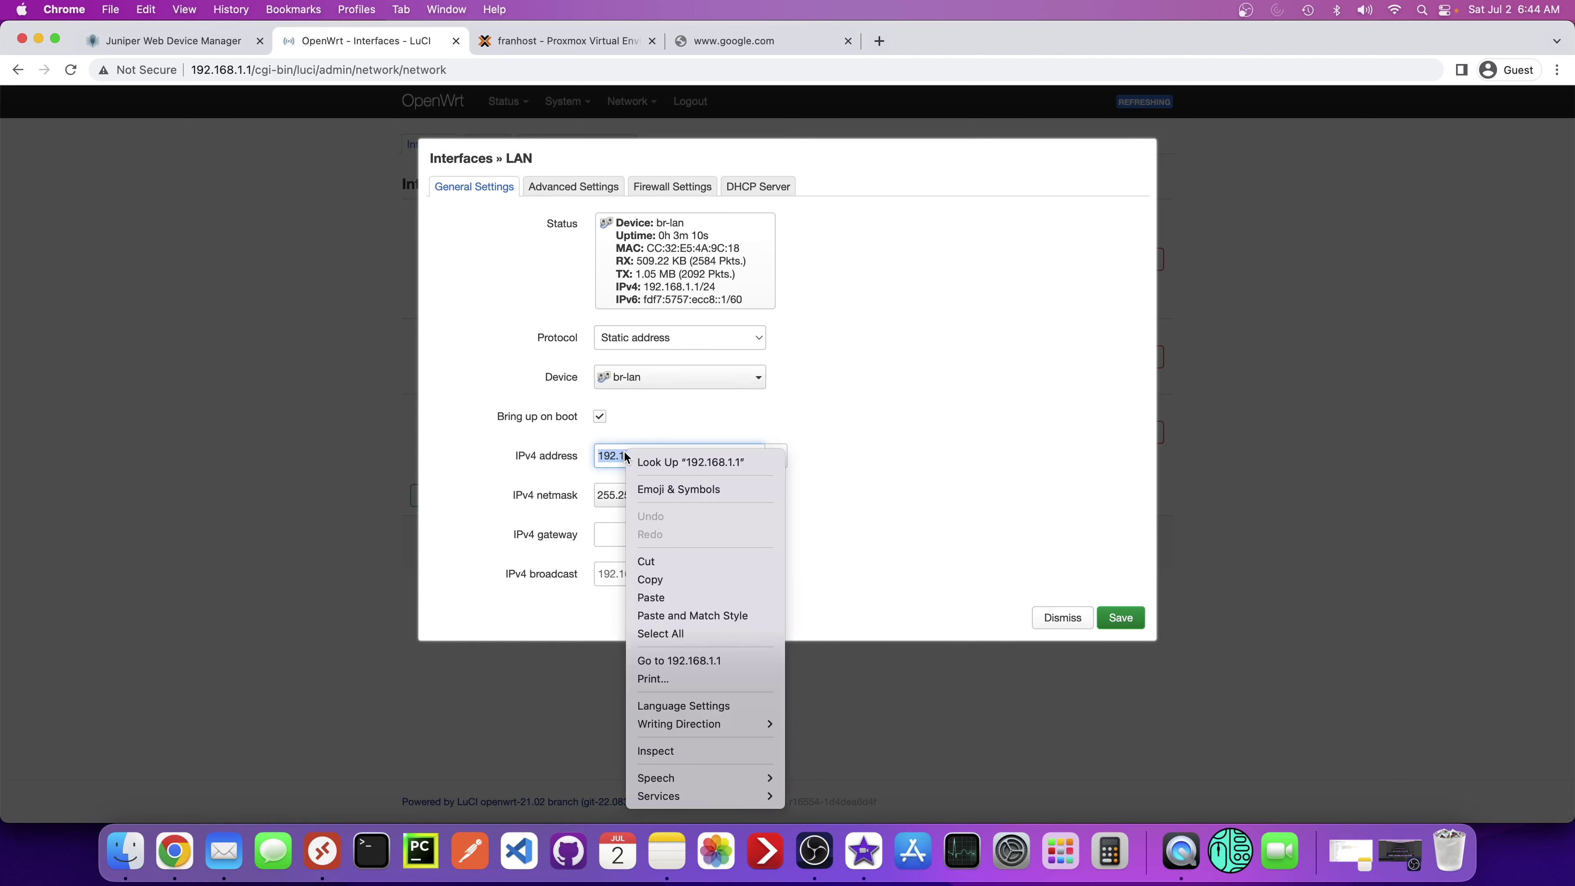
click(658, 578)
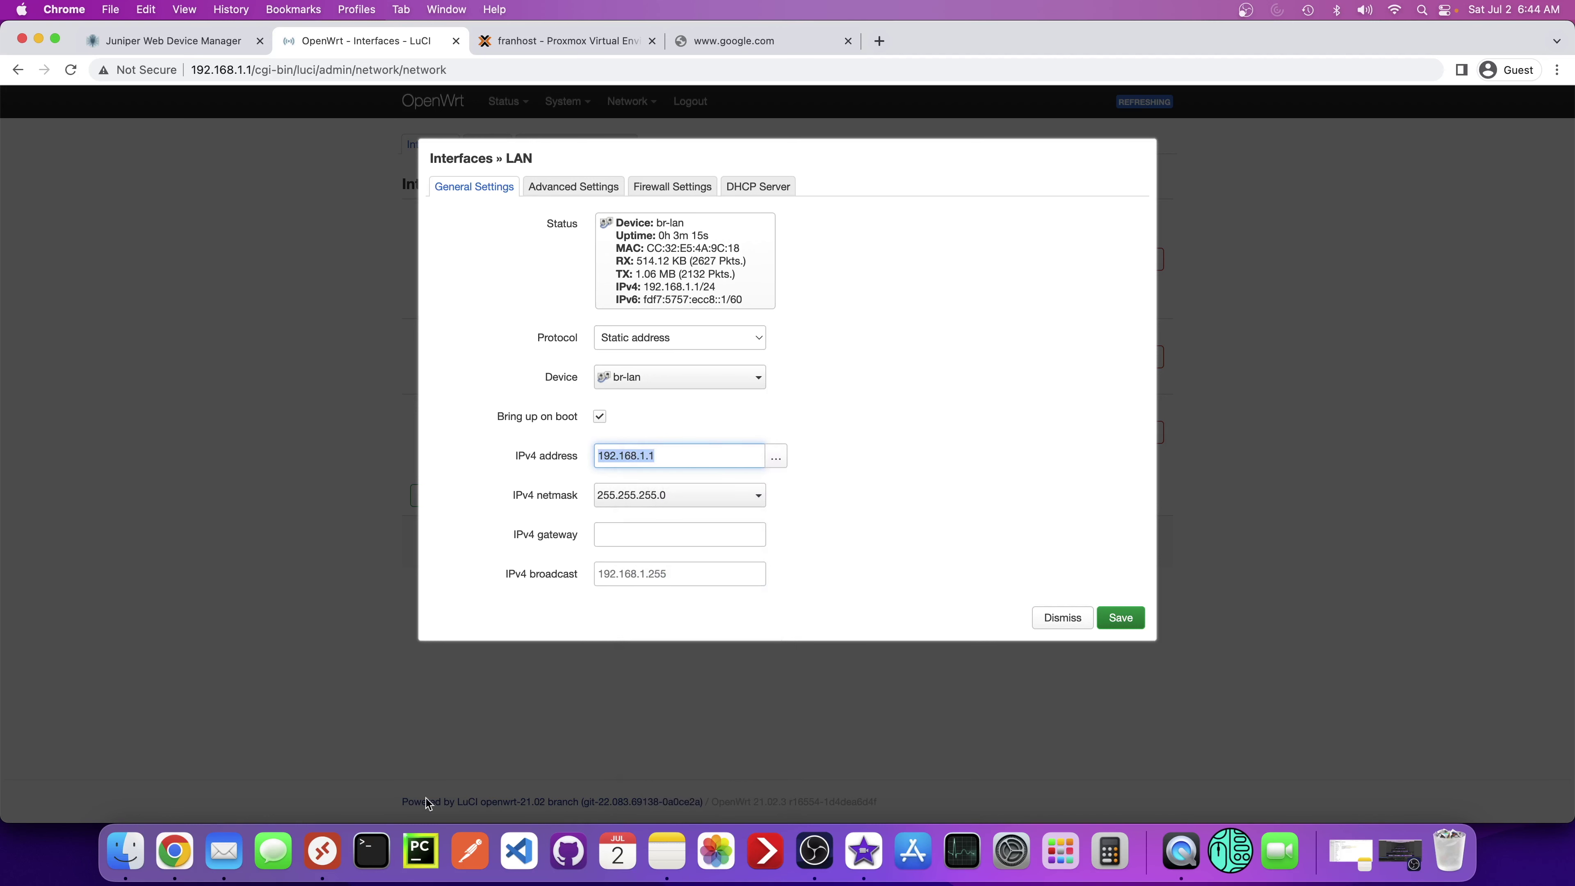
click(371, 851)
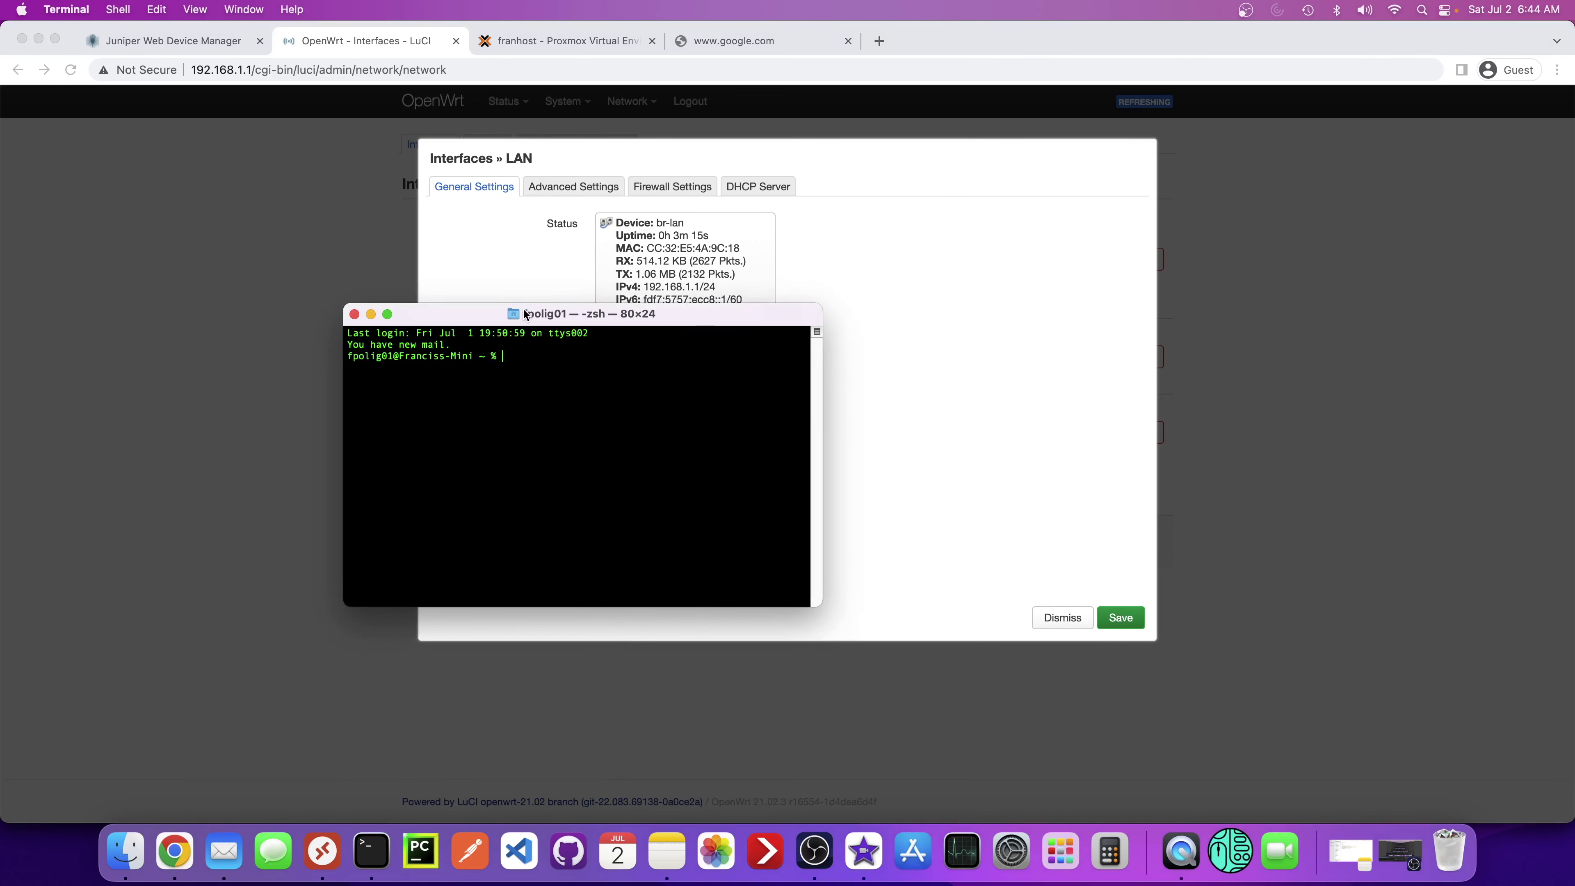
drag(525, 314, 689, 479)
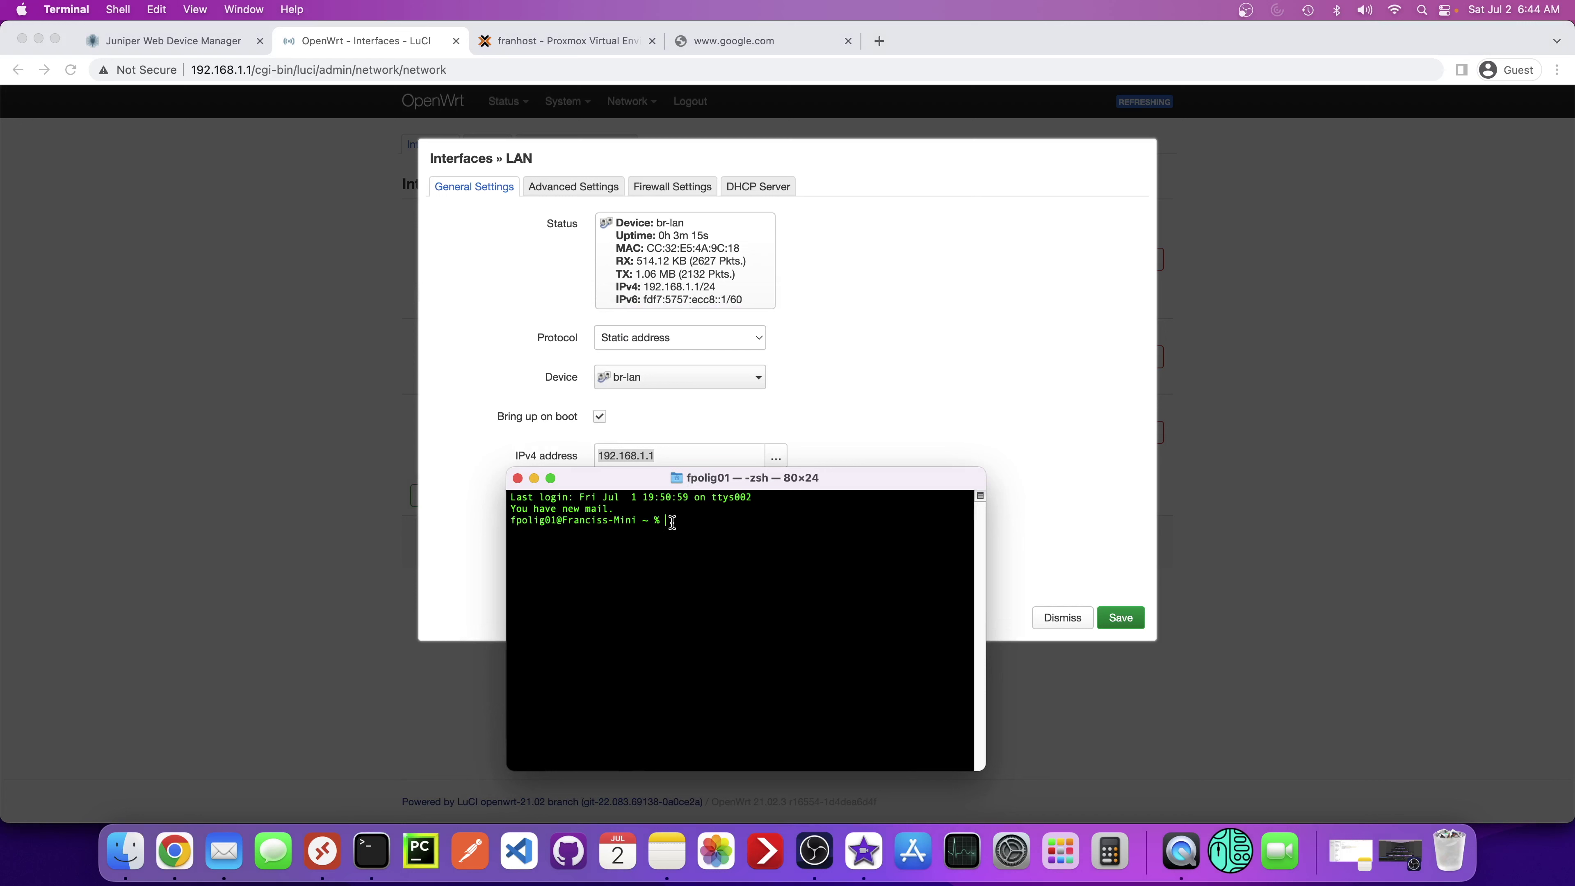
text(ssh rr)
text(ot@)
text(192.168)
text(.1.1)
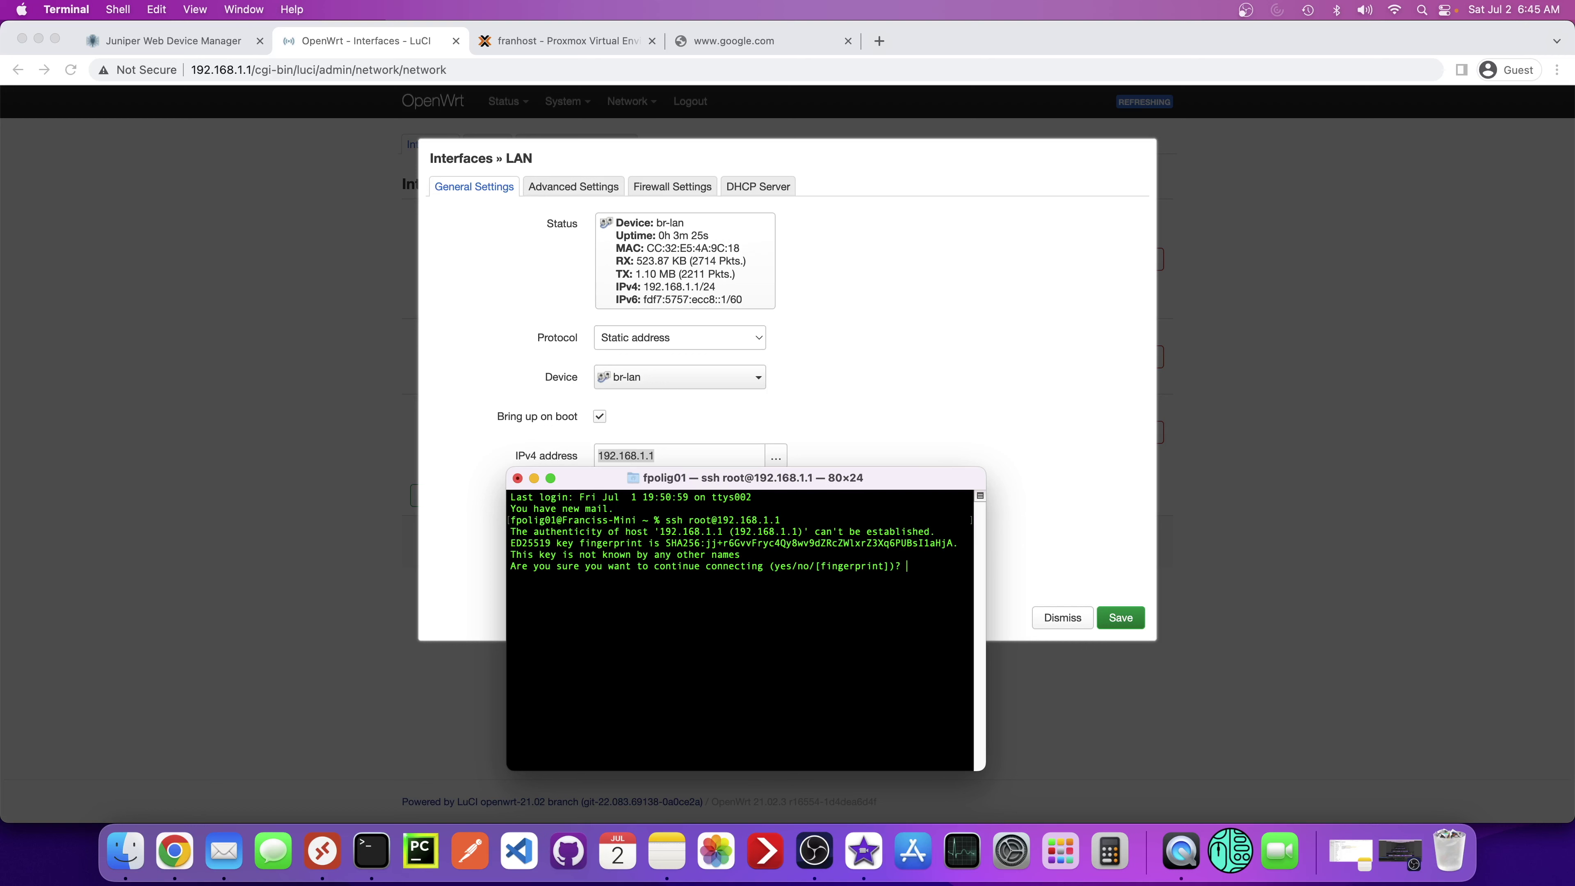
text(yes)
key(Return)
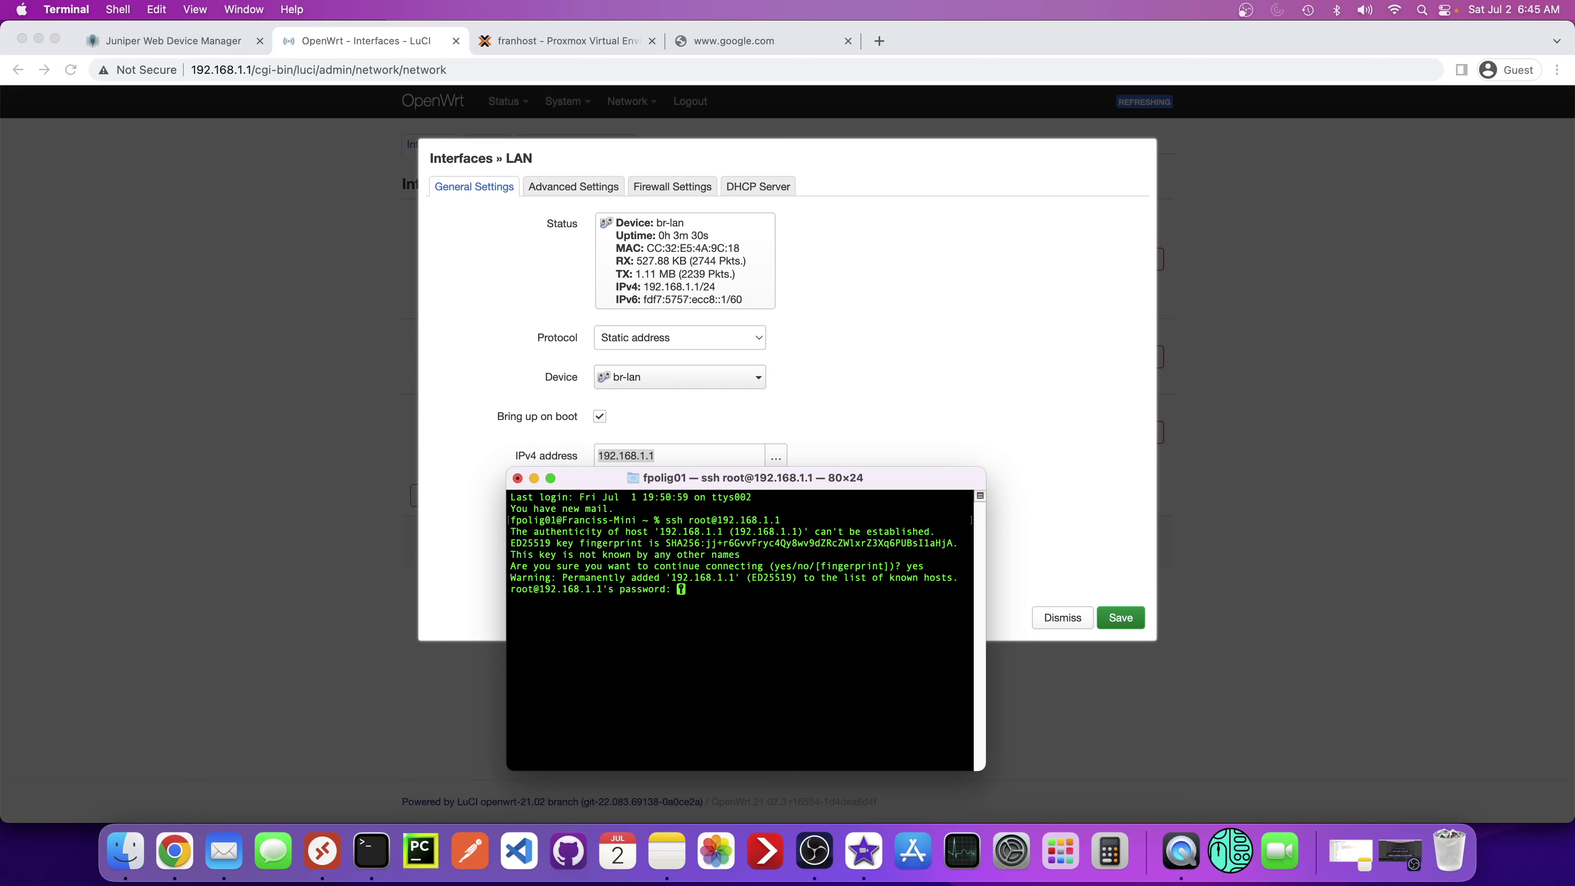
key(Return)
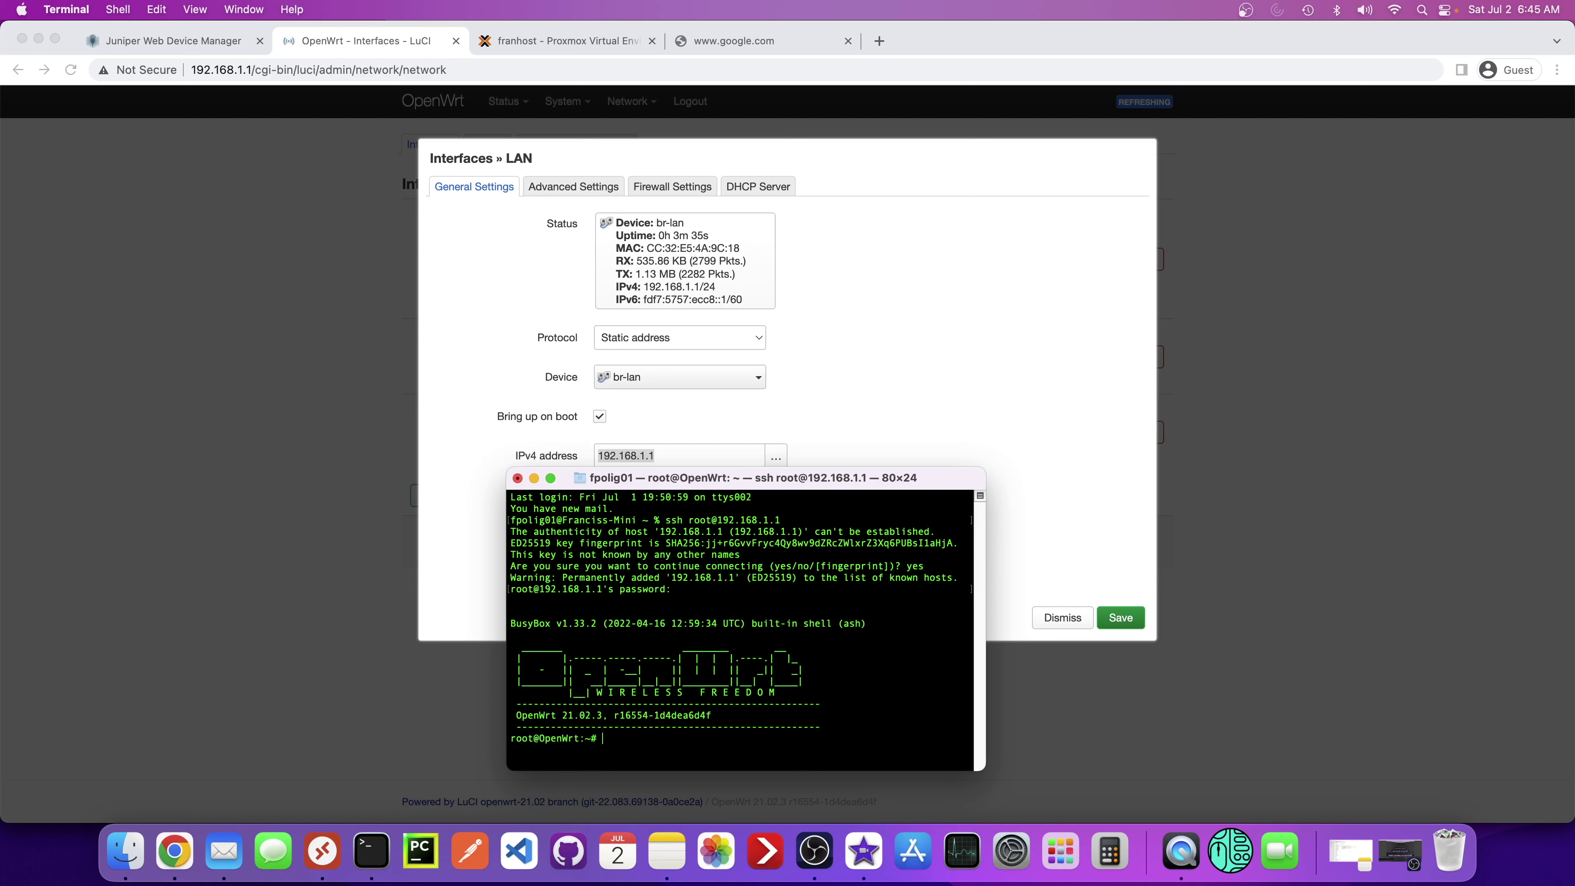
text(clear)
key(Return)
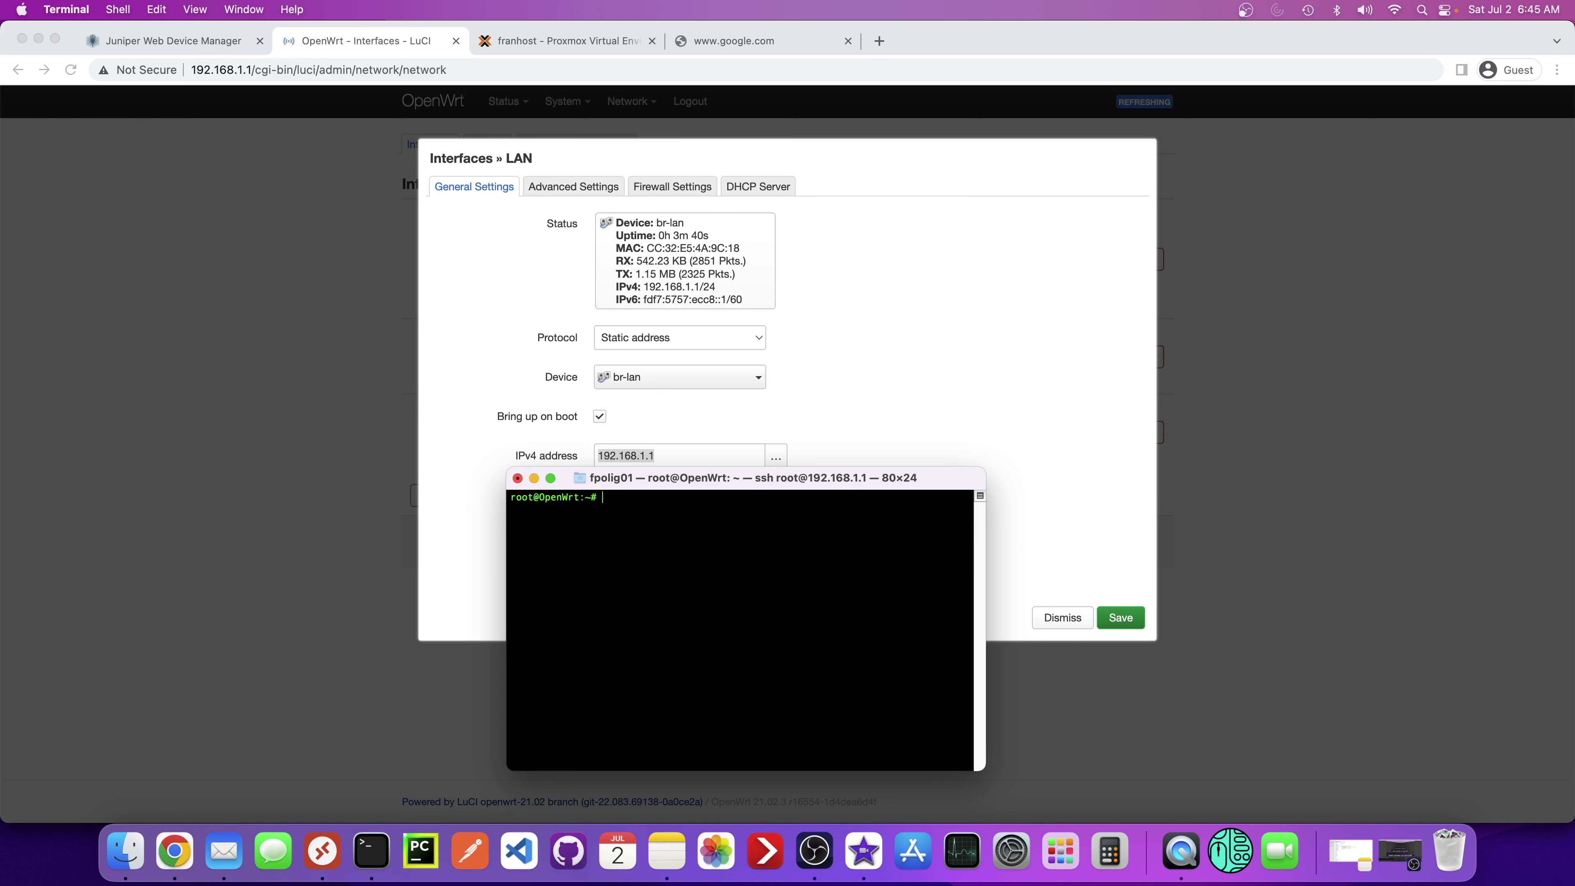
- In vi, change the lan ipaddr in /etc/config/network to 192.168.0.1 and save with :wq
text(vi /etc/config/network)
key(Return)
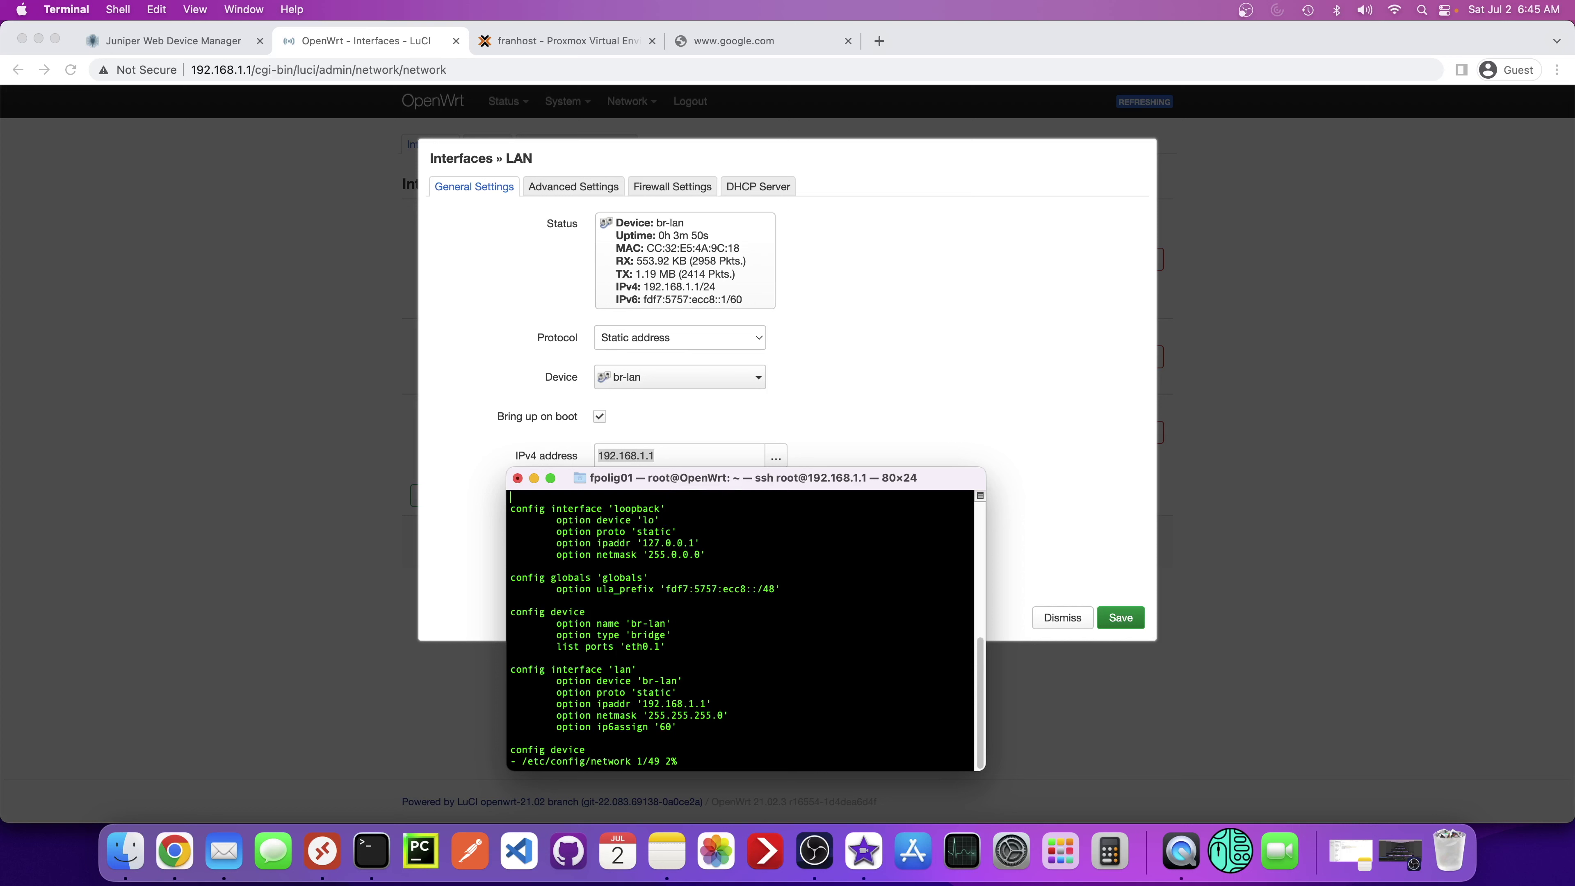
key(Down)
key(Down)
key(Down)
key(Down)
key(Down)
key(Down)
key(Down)
key(Down)
key(Down)
key(Down)
key(Down)
key(Down)
key(Down)
key(Down)
key(Down)
key(Right)
key(Left)
key(BackSpace)
text(0)
key(Escape)
text(:wq)
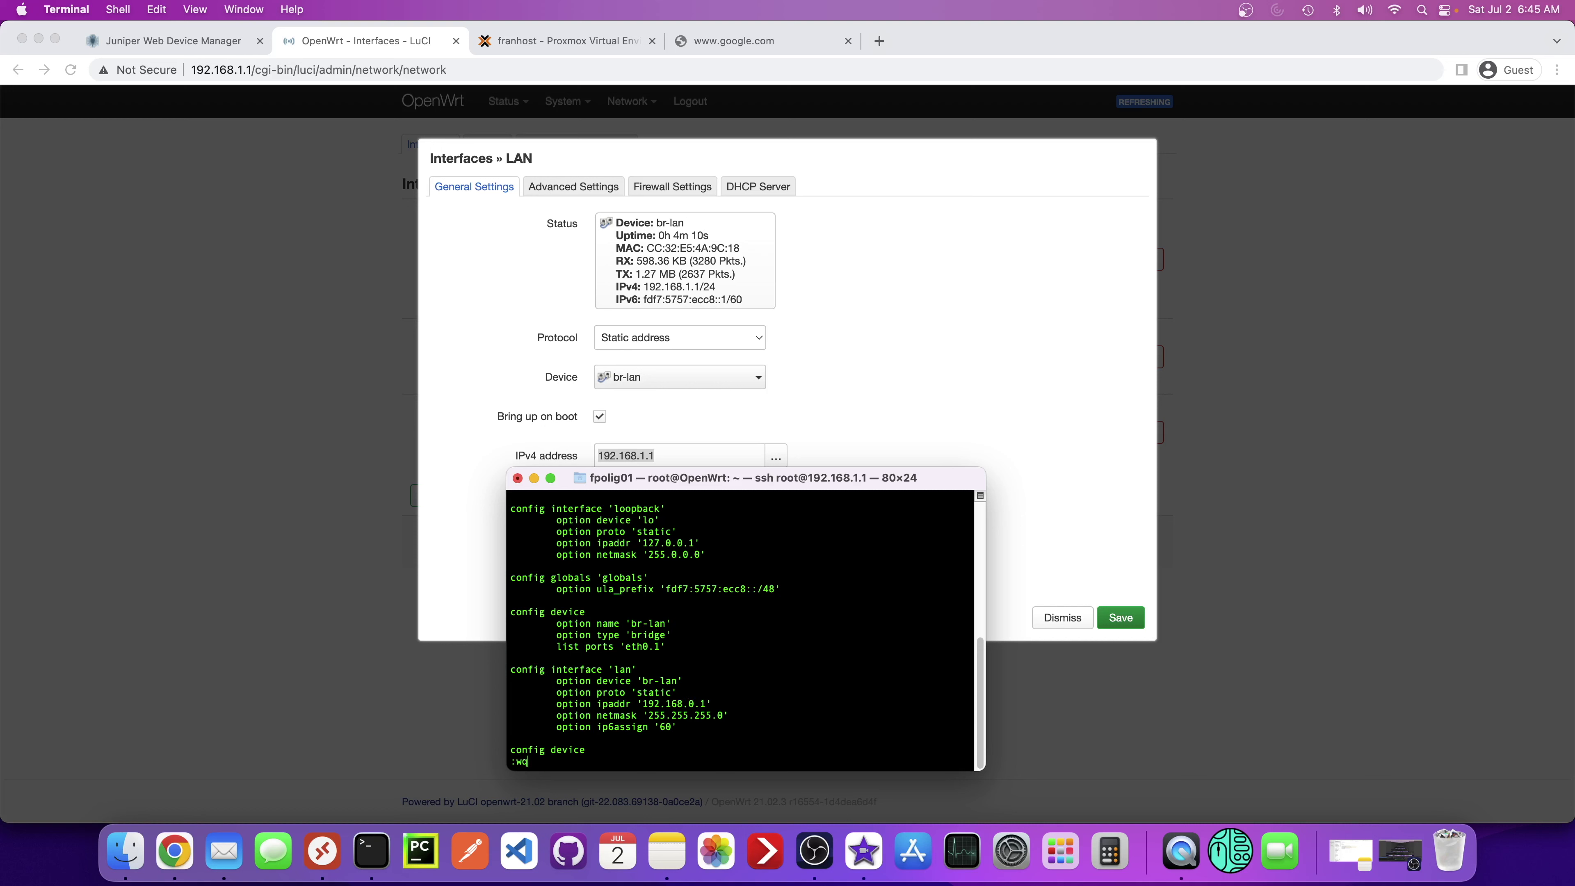
key(Return)
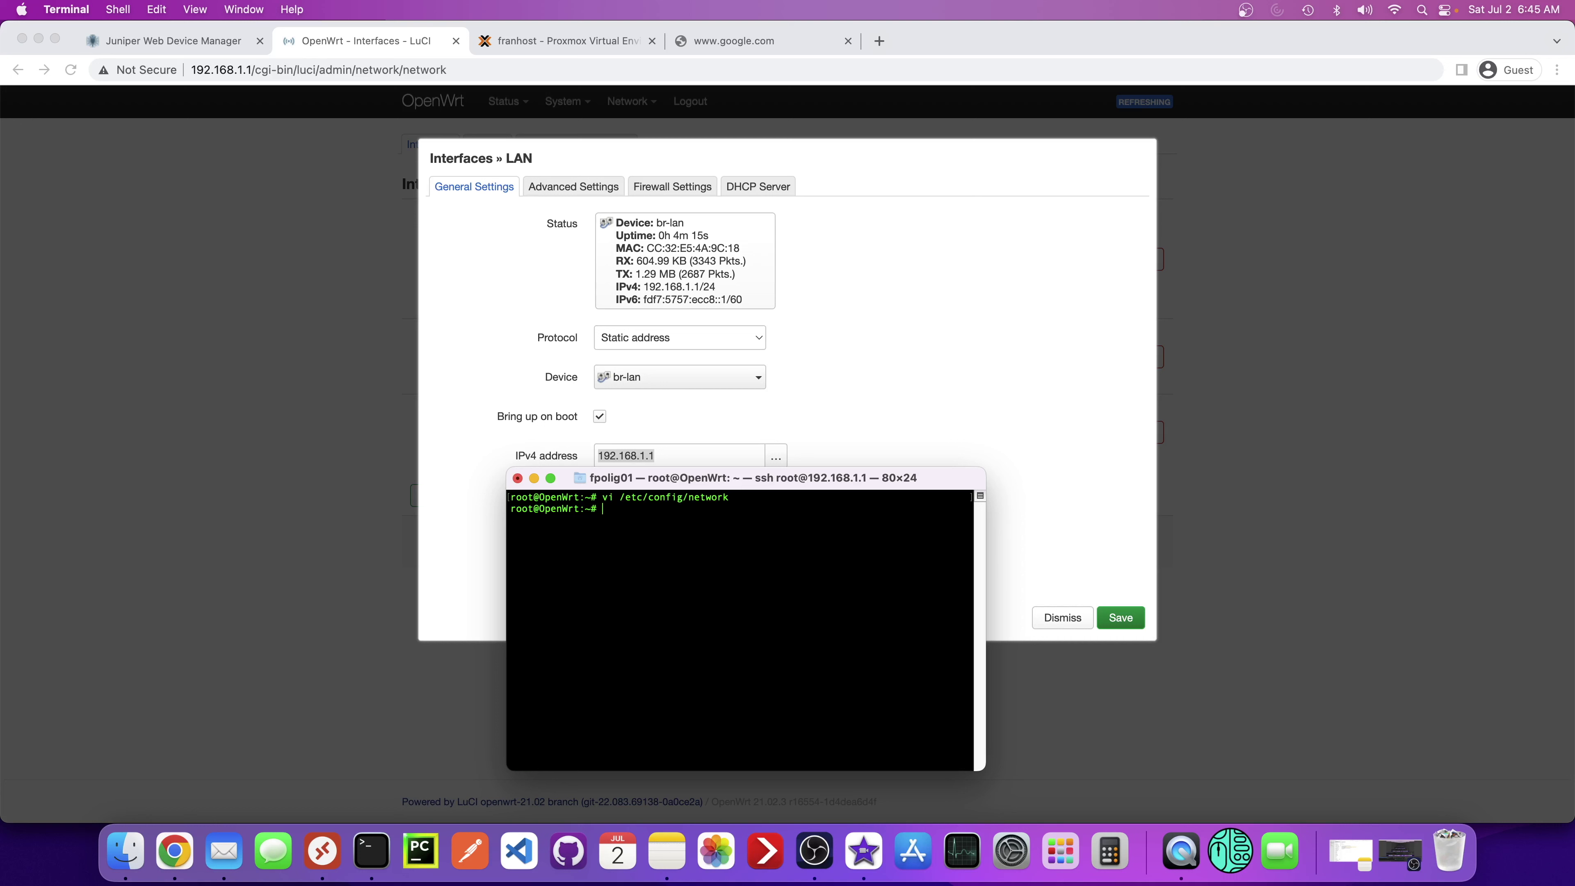
- Run /etc/init.d/network restart on the router, then bring Chrome back to the front
text(/etc/init.d/n)
key(Tab)
text(restart)
key(Return)
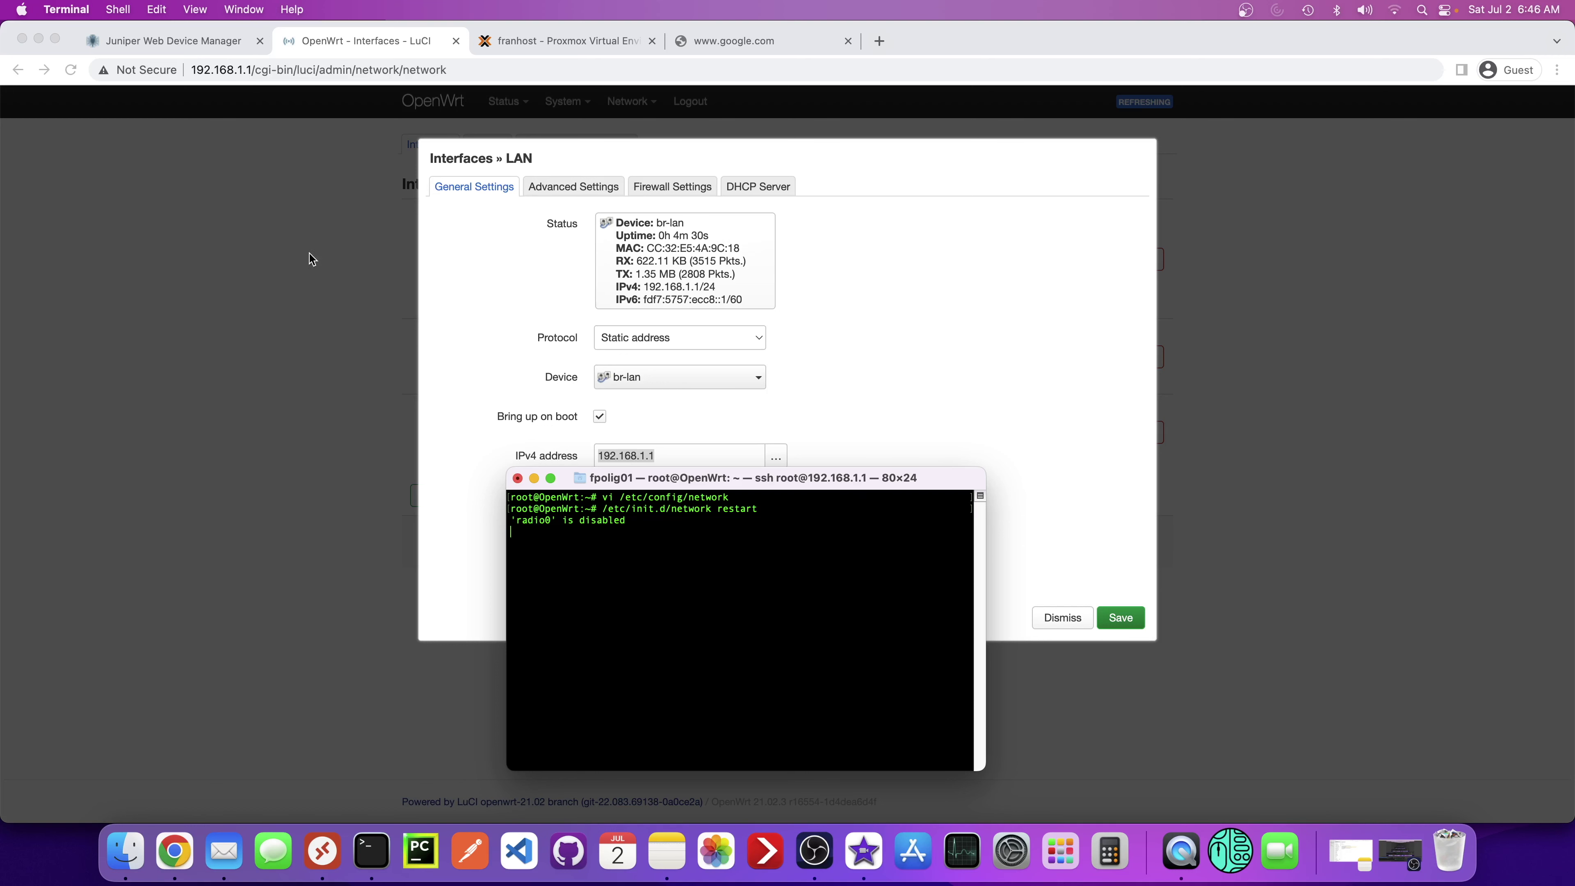
click(246, 70)
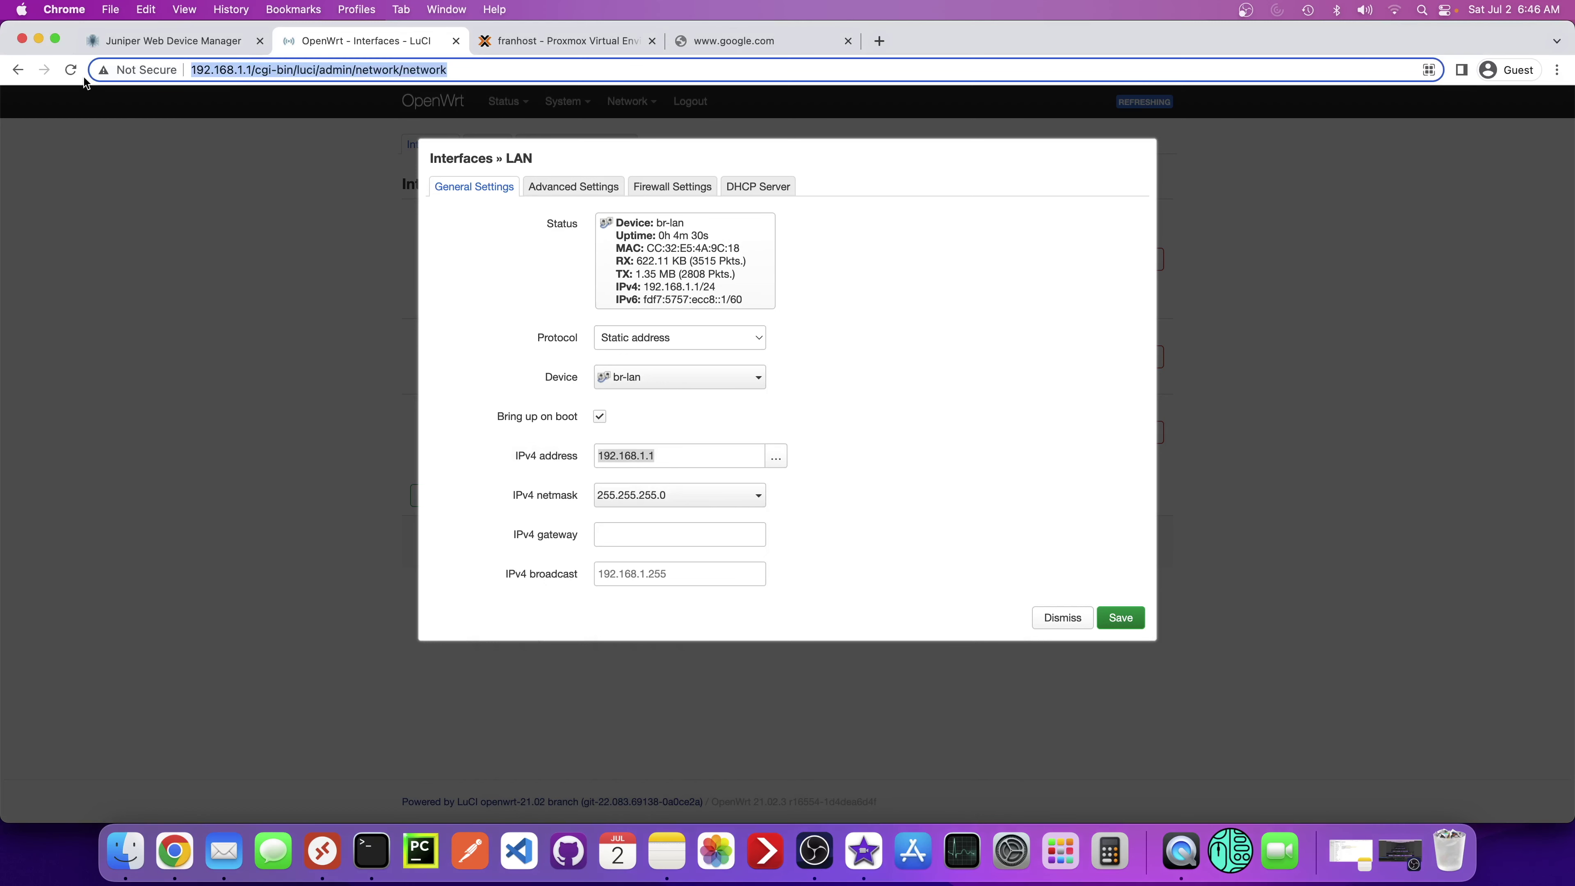
- Change the router address from 192.168.1.1 to 192.168.0.1 and reload the page
click(72, 69)
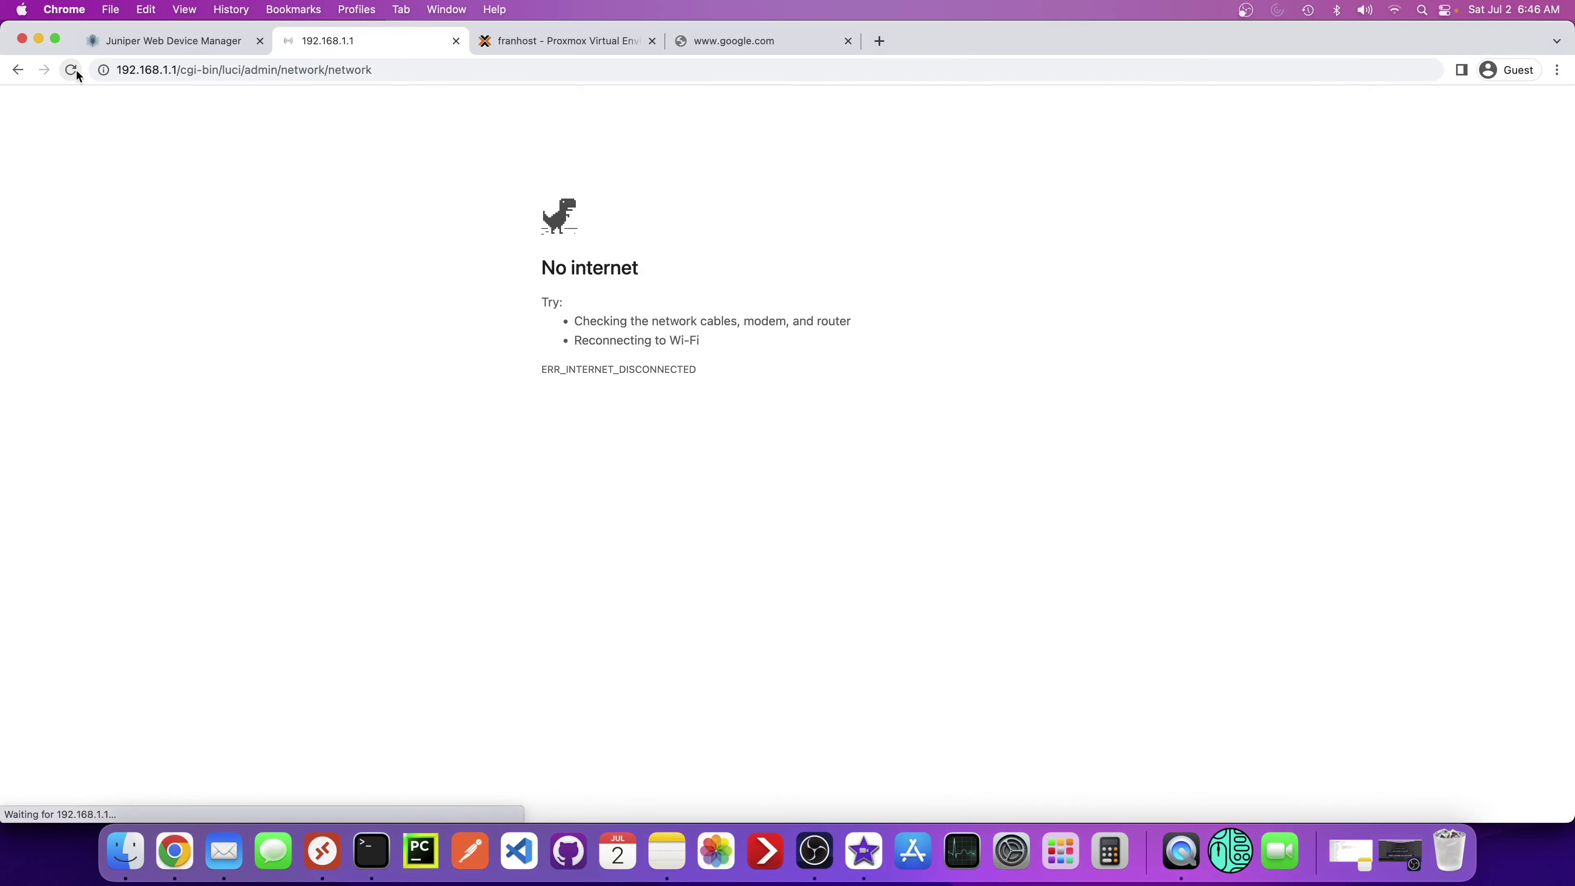
click(165, 70)
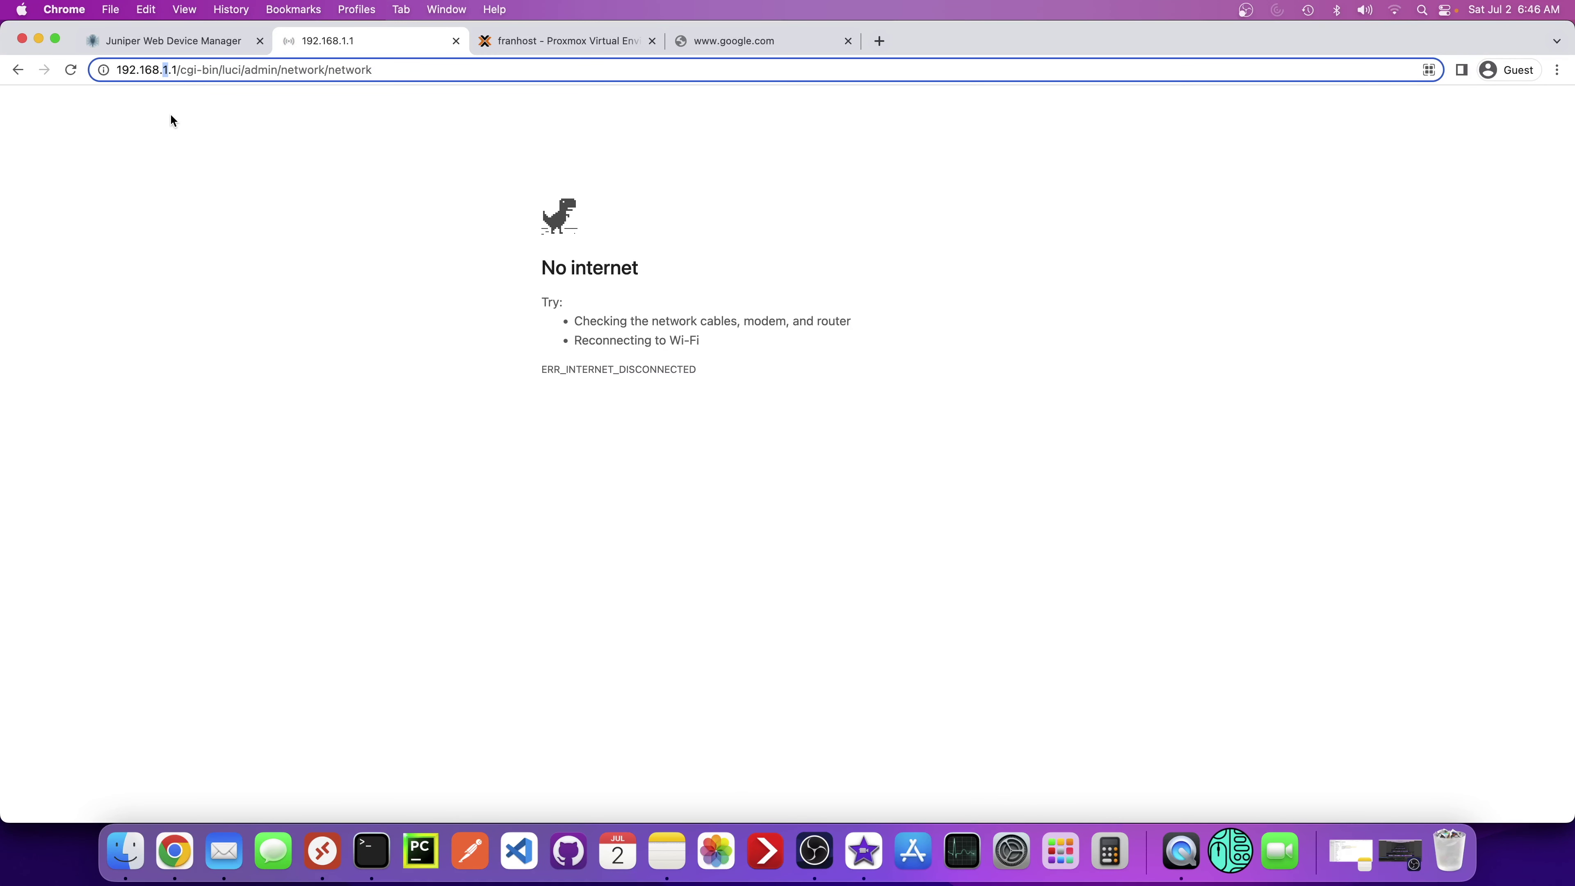
text(0)
key(Return)
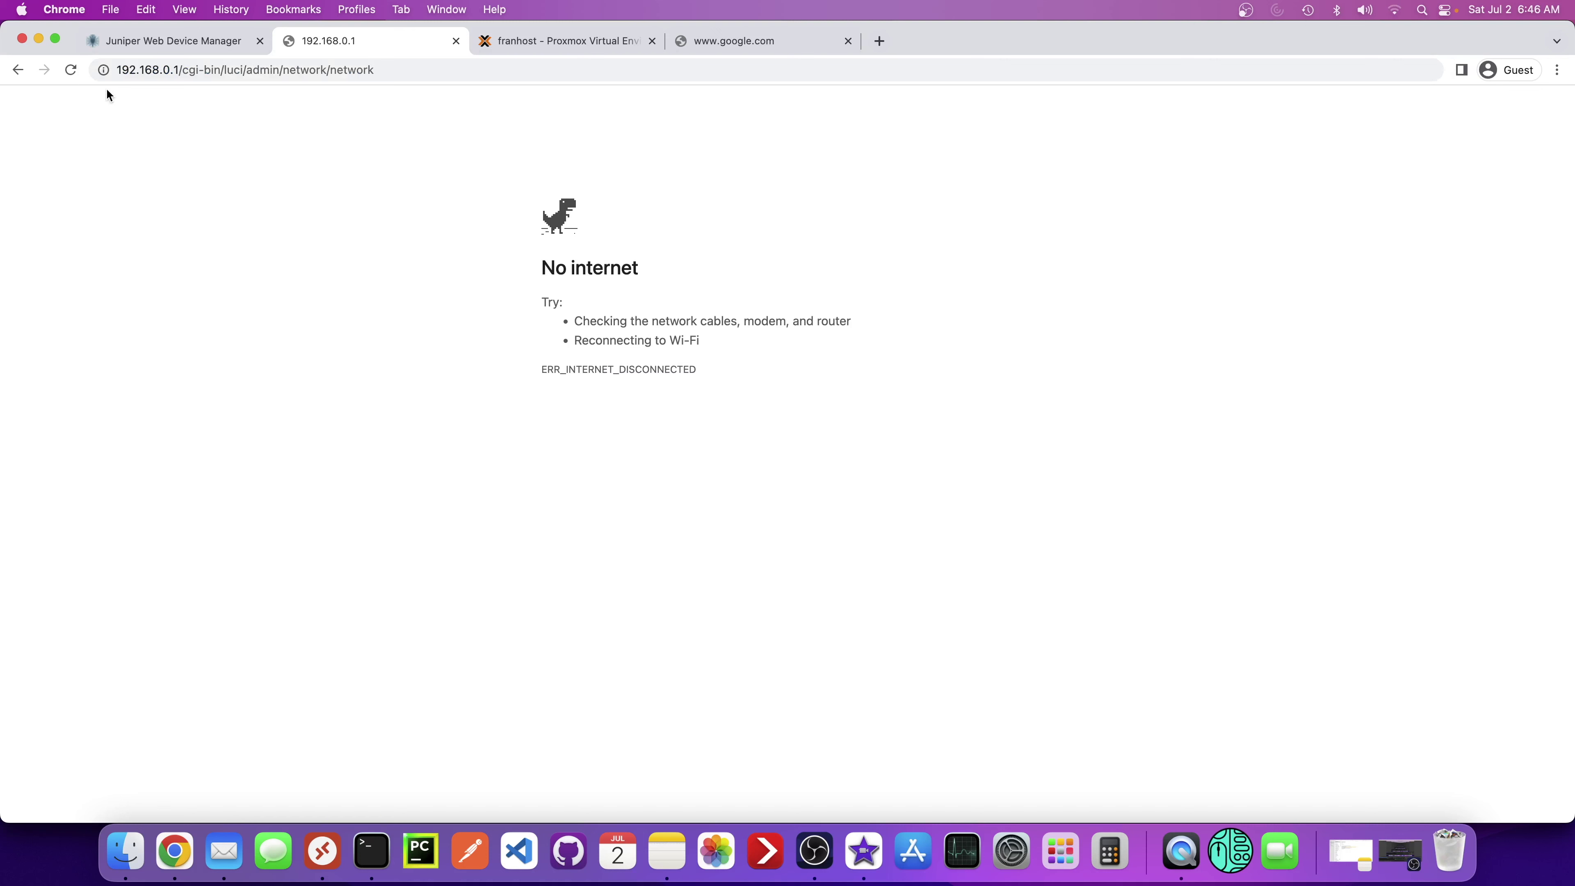
click(71, 69)
- Strip the page path so the browser loads the root page at 192.168.0.1/
click(372, 851)
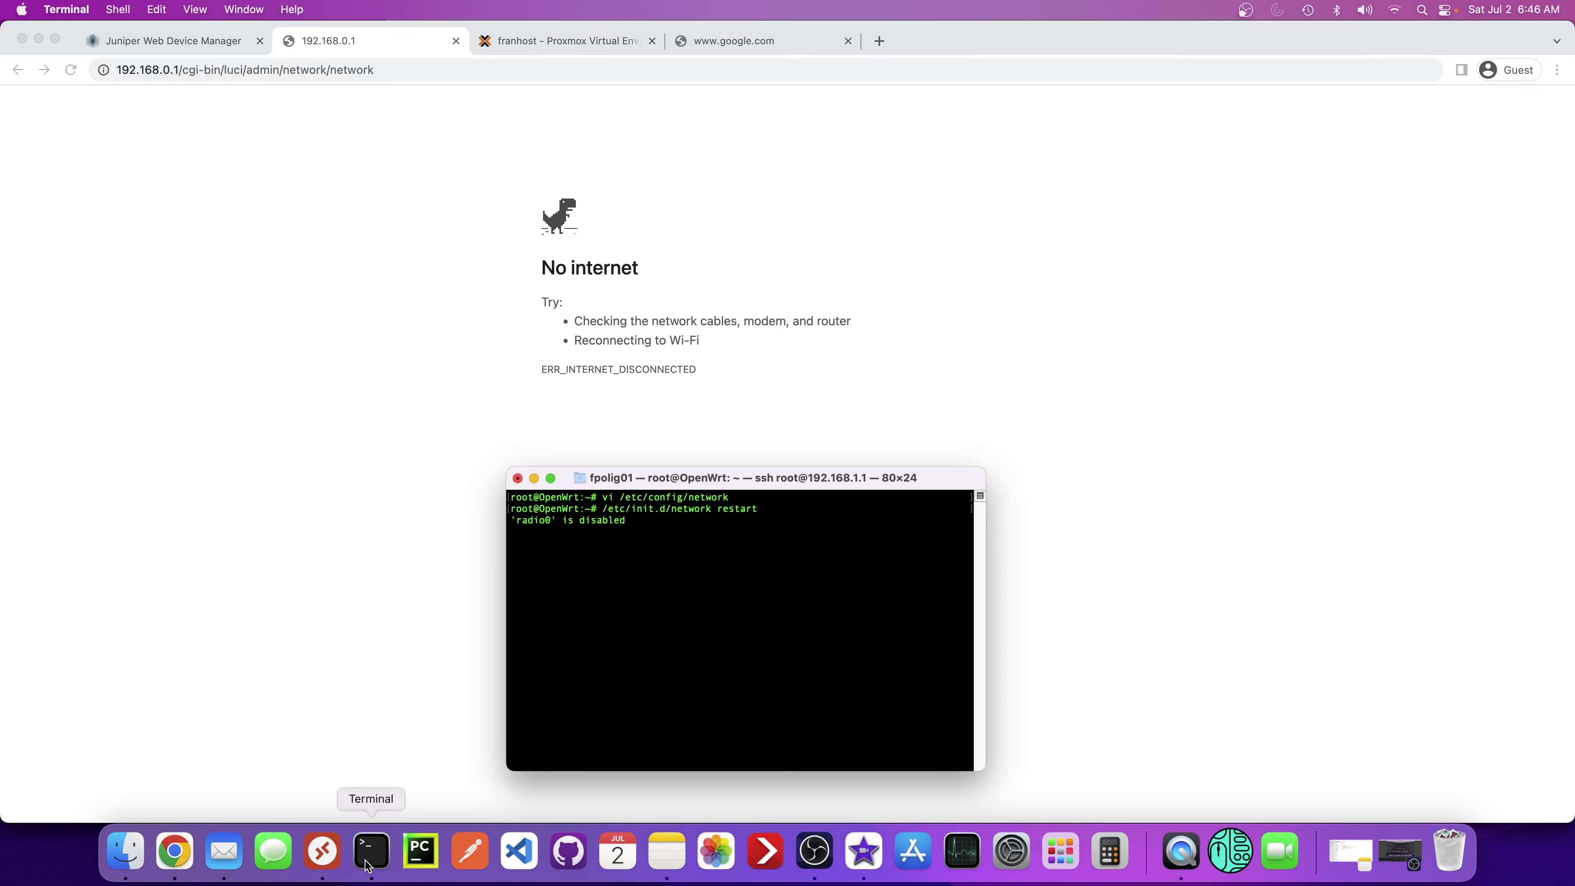
click(193, 69)
drag(183, 69, 424, 86)
key(BackSpace)
key(Return)
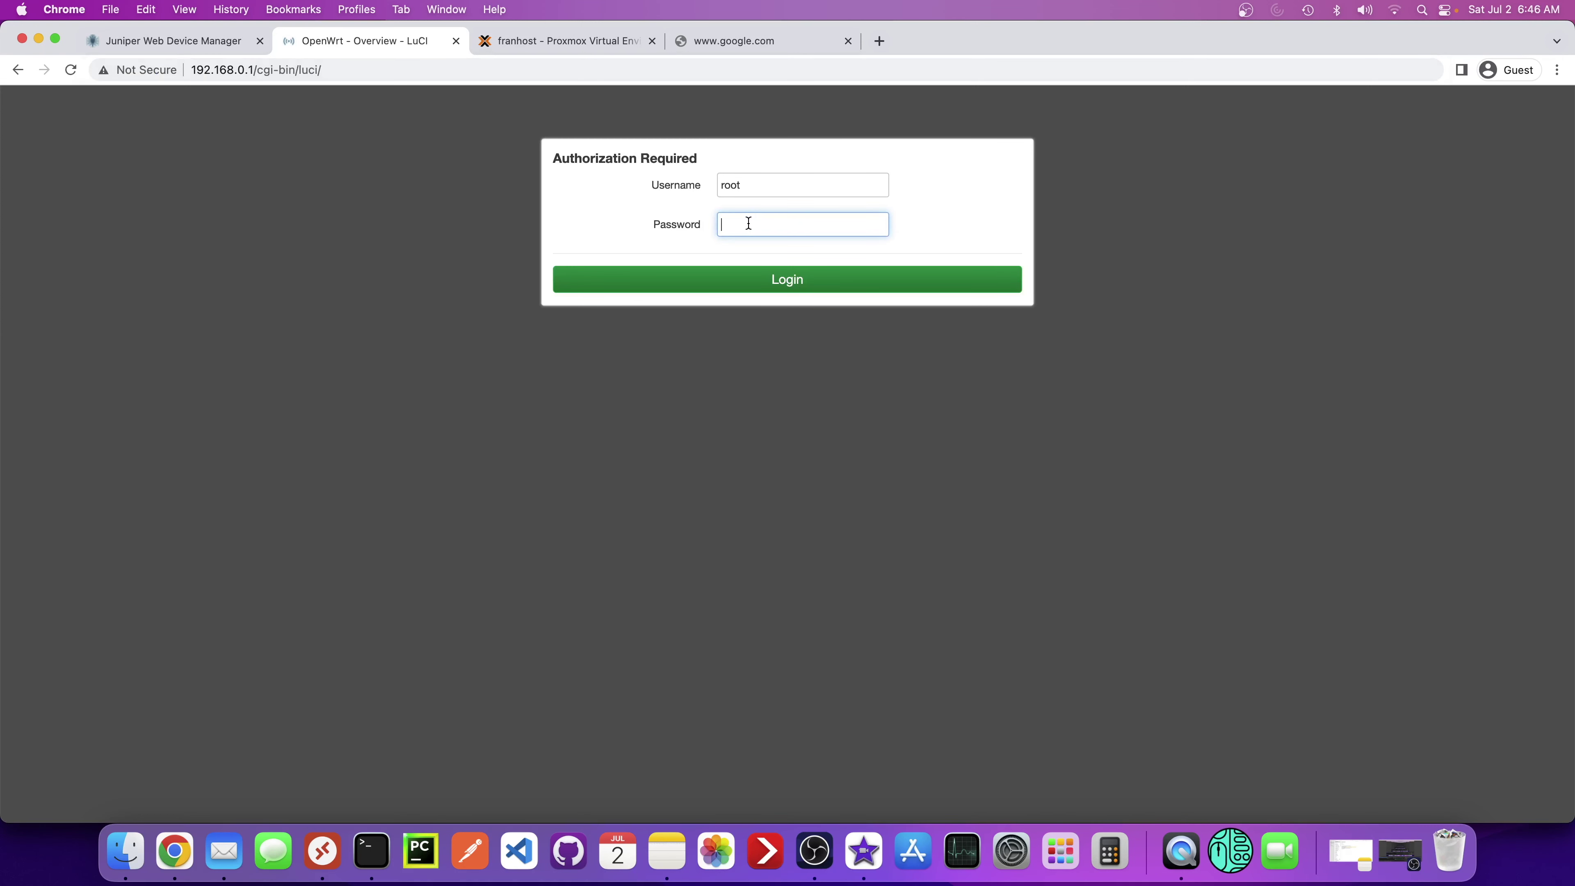
- Log in as root and check the LAN's new 192.168.0.1/24 address on the Interfaces page
text(******)
key(Return)
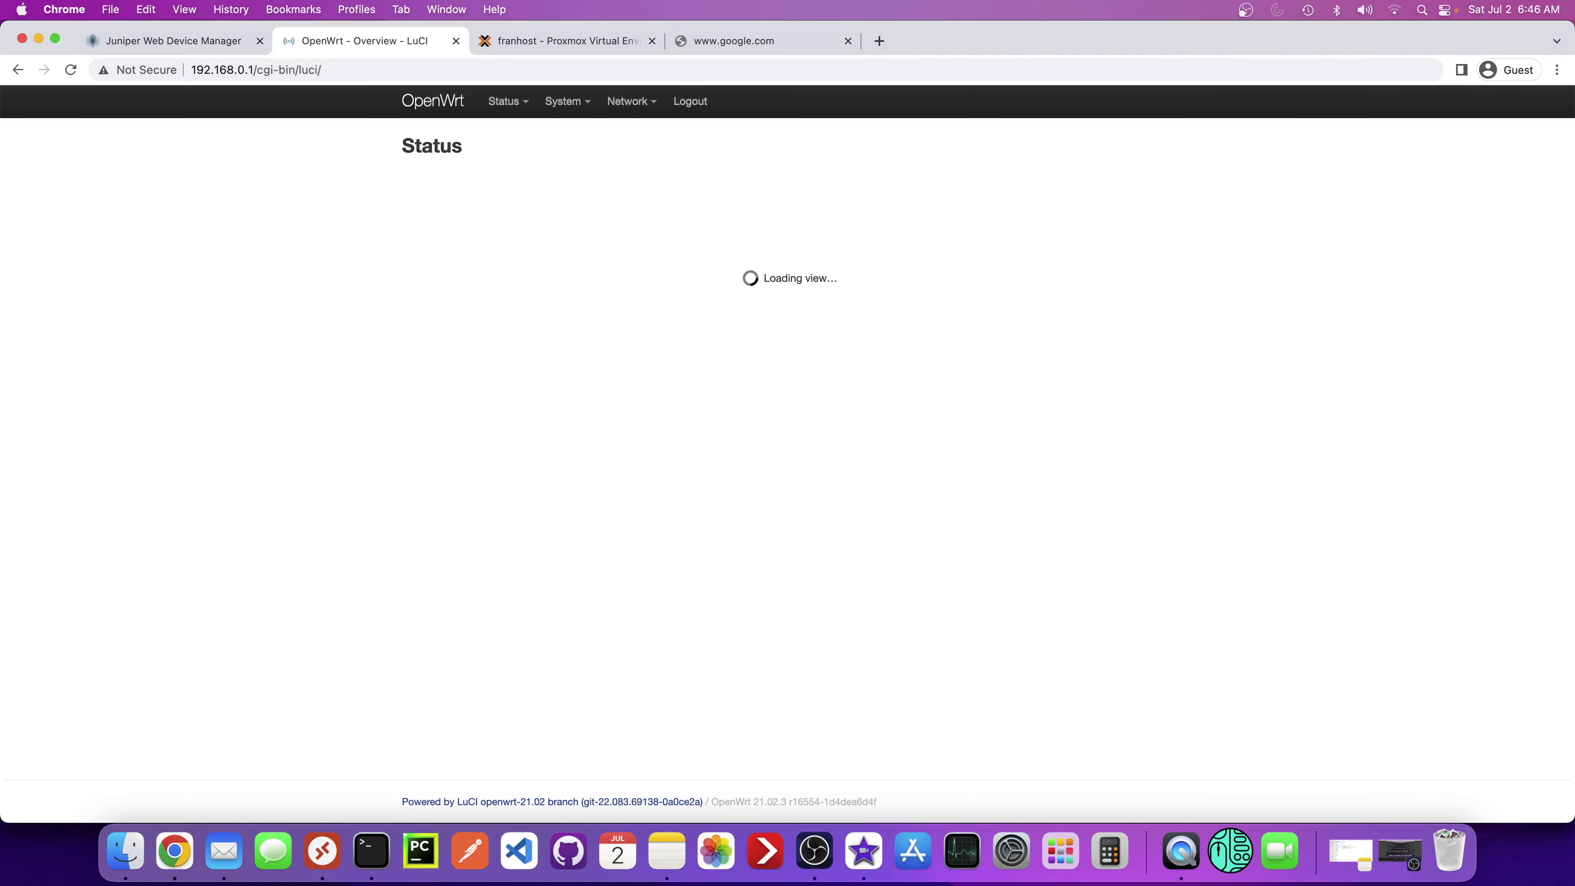
mouse_move(616, 111)
click(611, 140)
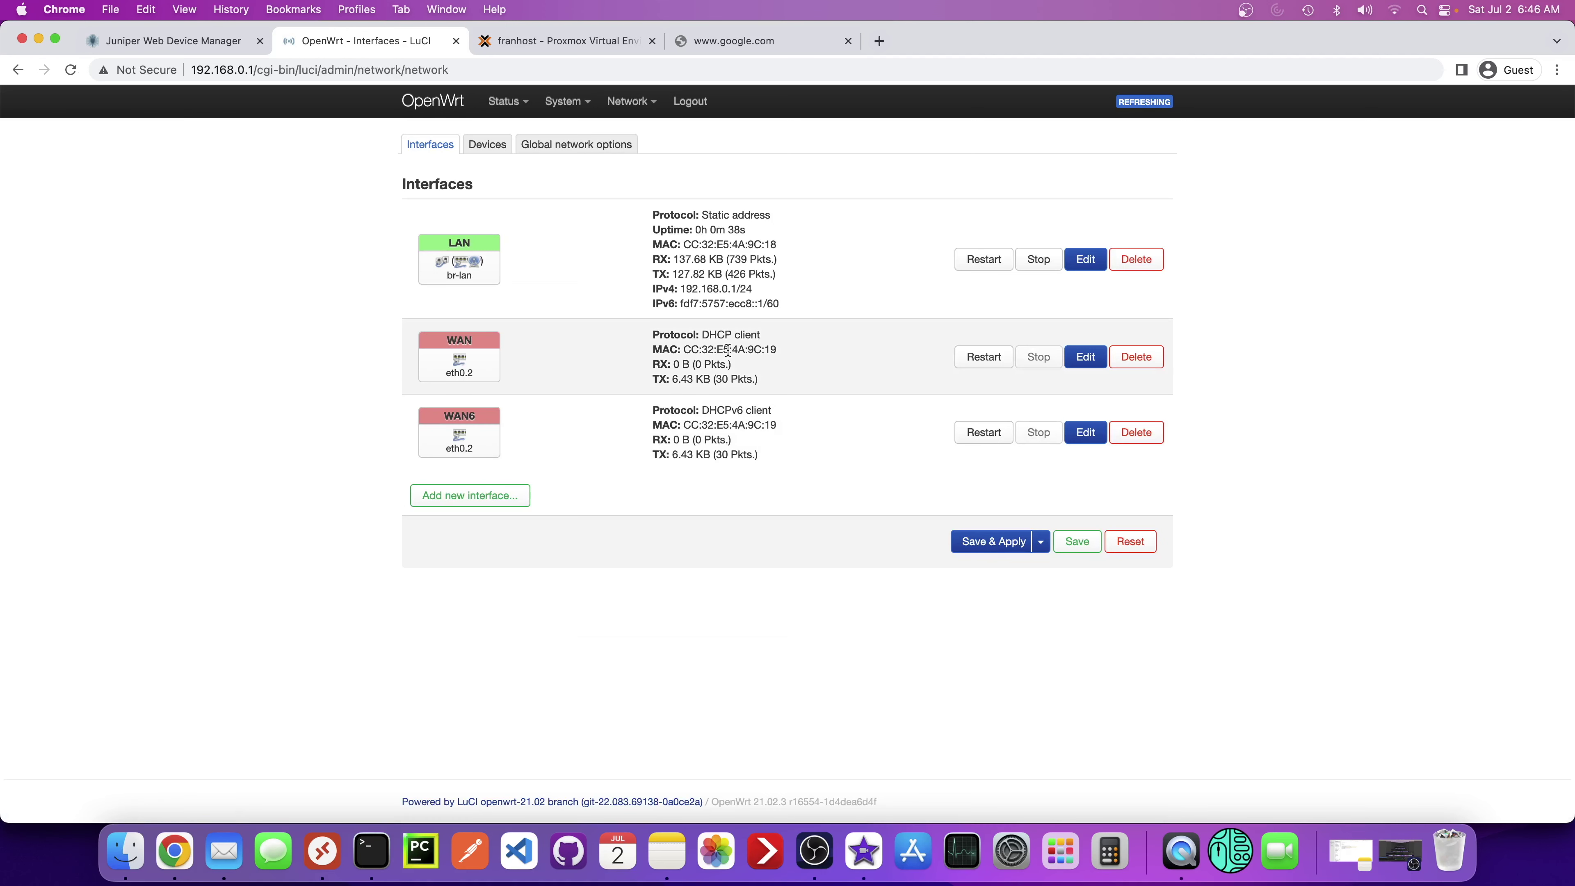
drag(738, 287, 678, 288)
- Open the Wireless page and scroll through the associated stations list
mouse_move(632, 115)
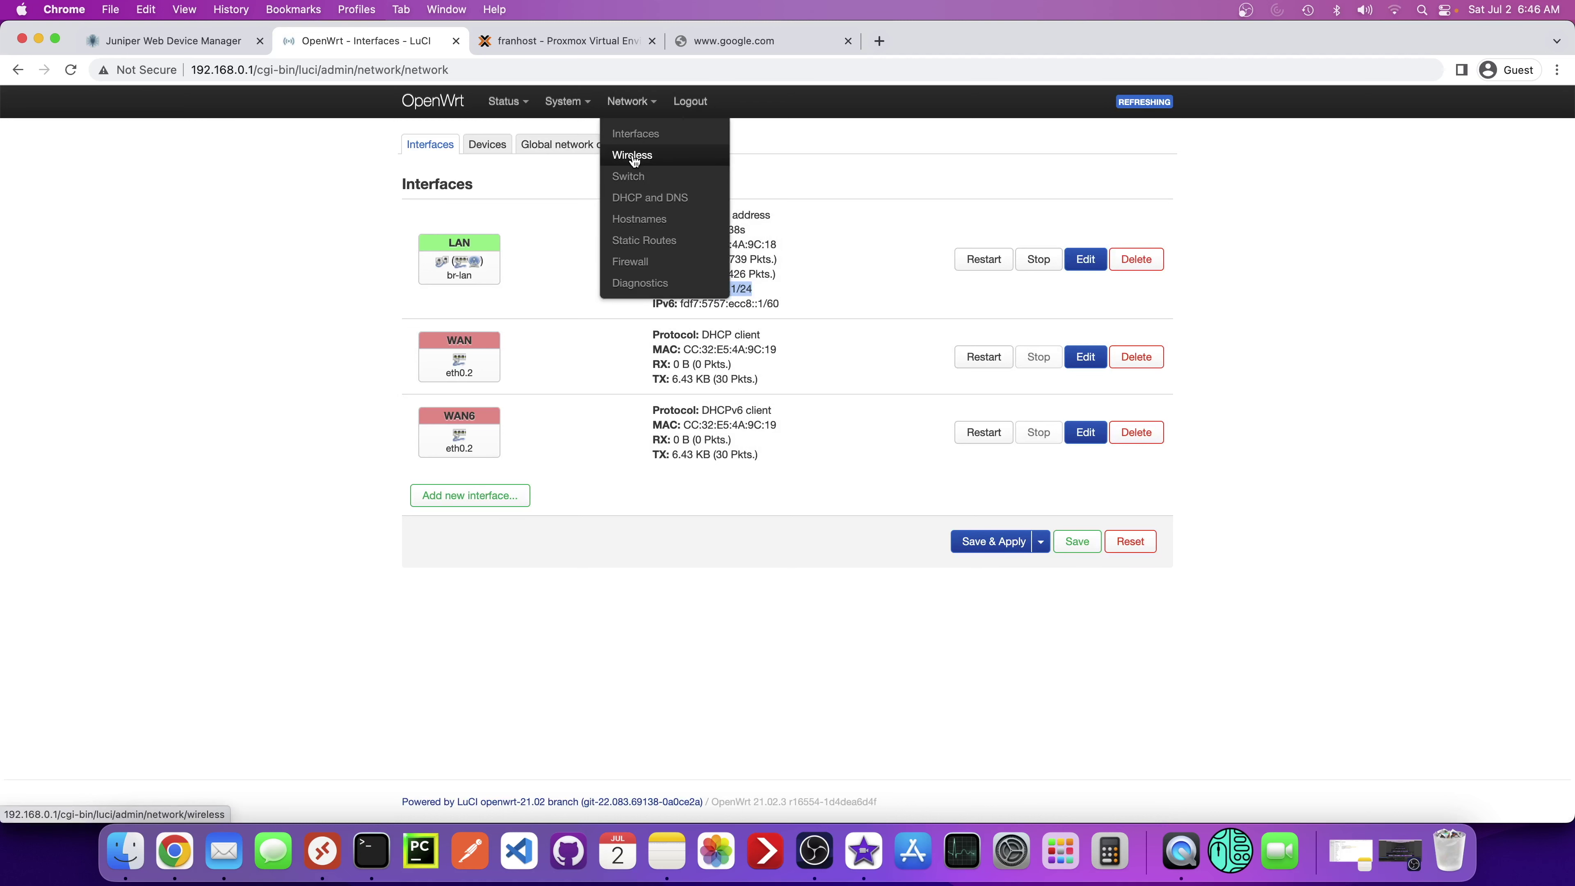
click(627, 160)
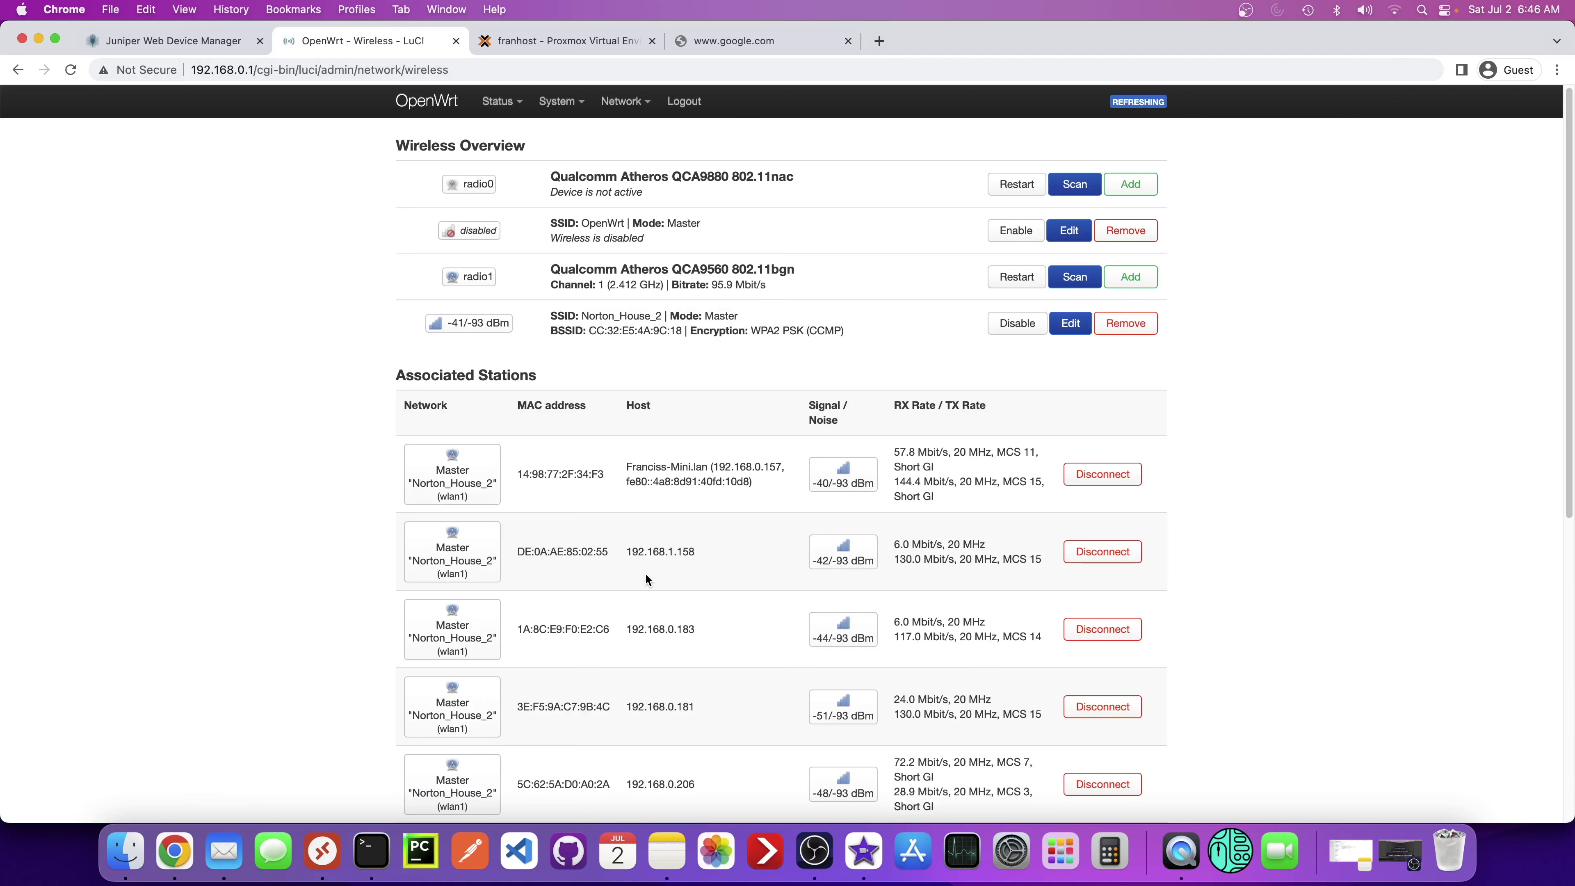
scroll(645, 575, down, 1)
drag(680, 531, 640, 531)
scroll(658, 726, down, 1)
scroll(658, 723, down, 2)
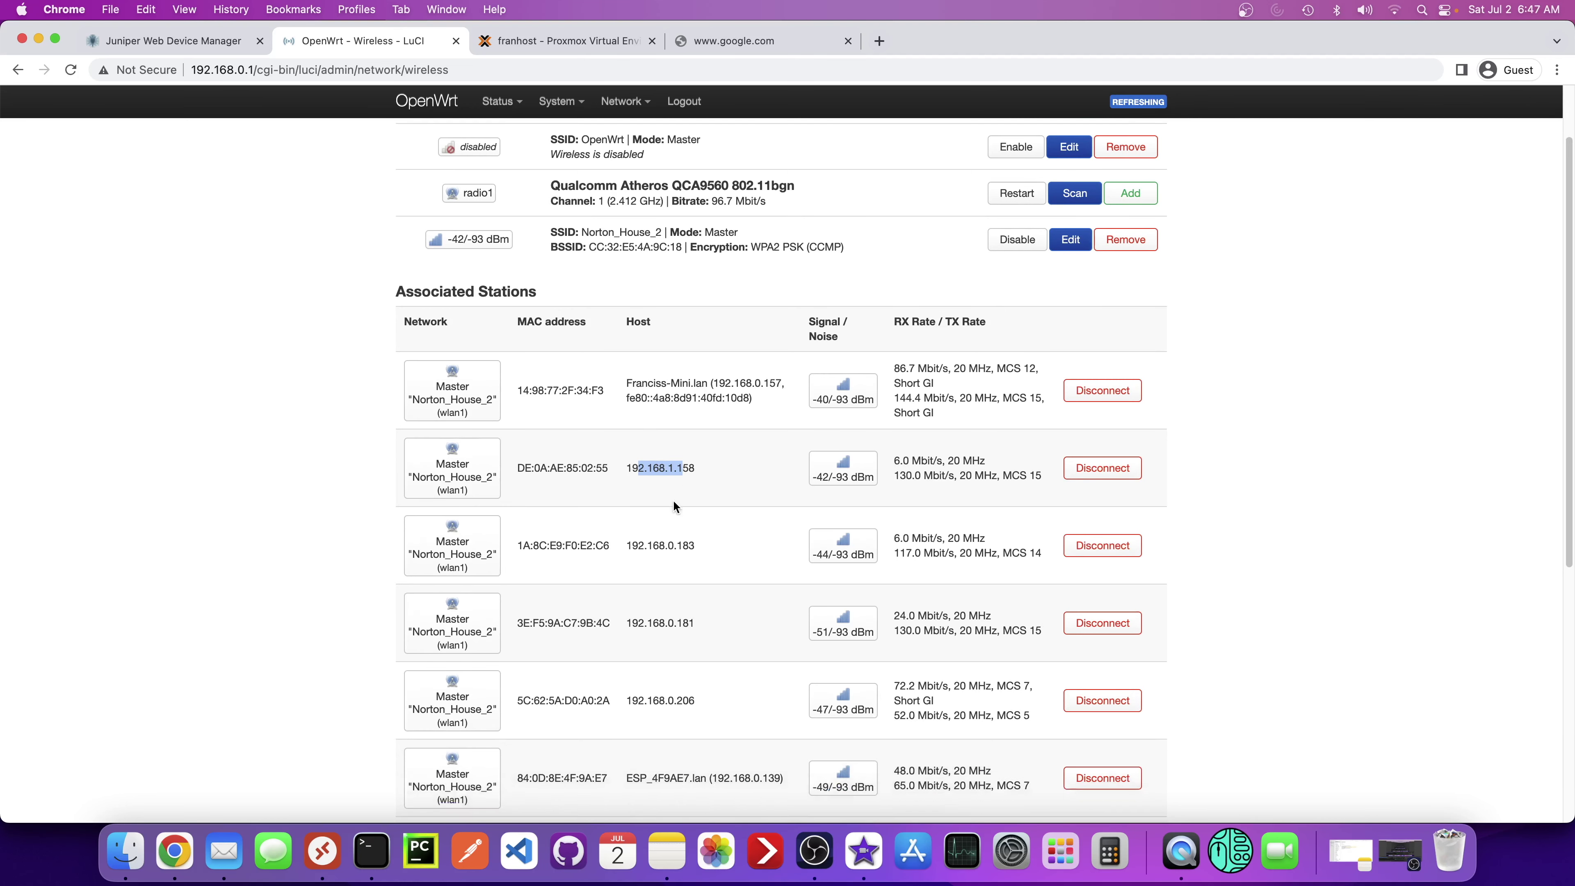
scroll(673, 500, down, 10)
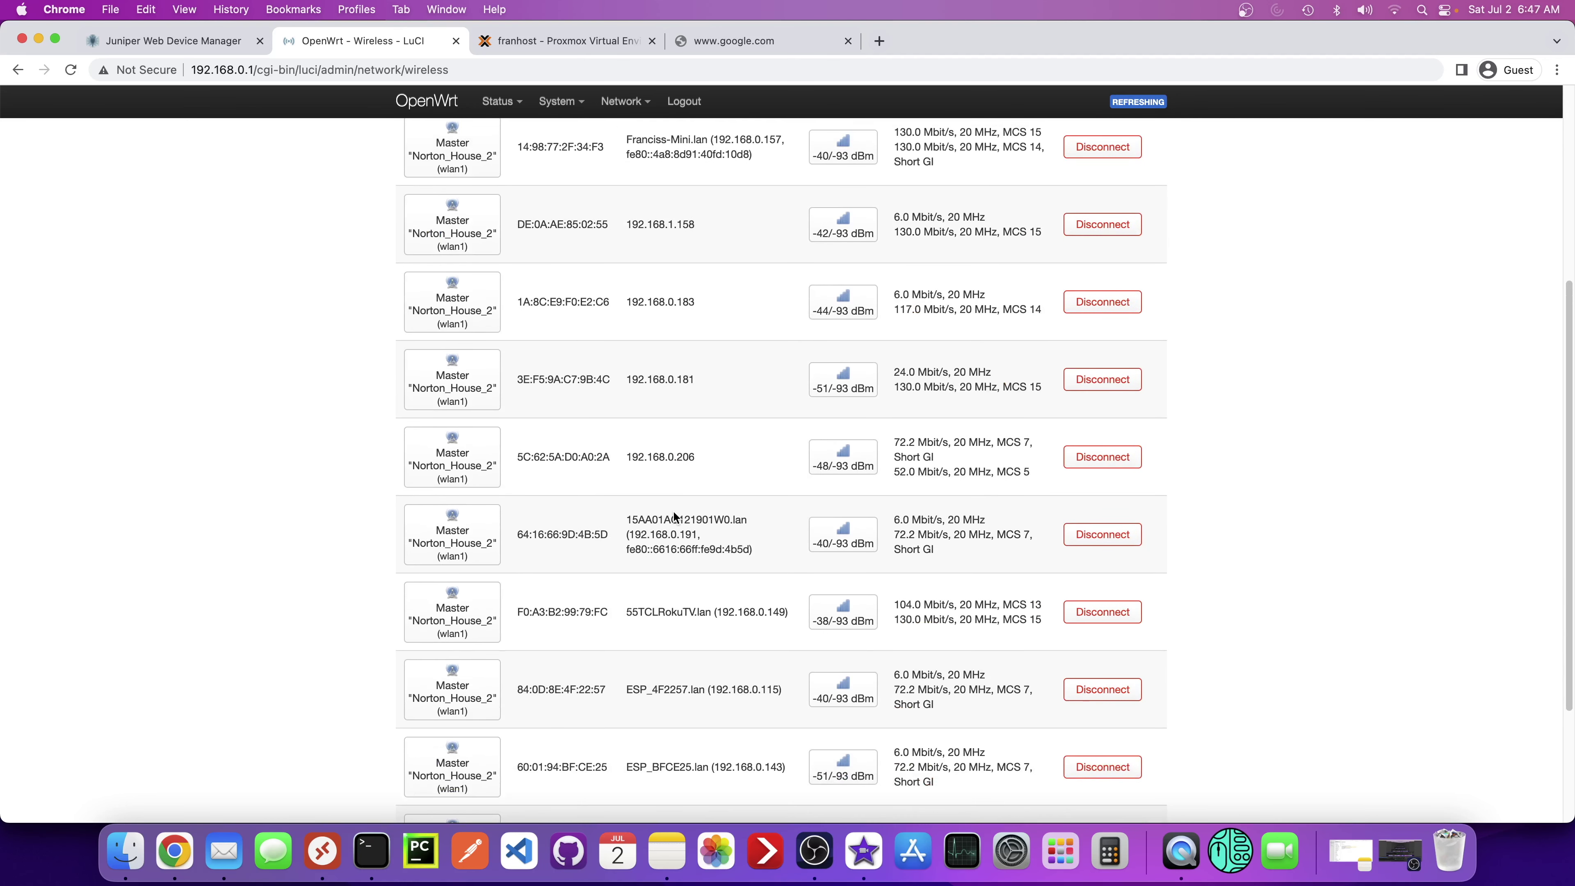
scroll(673, 513, up, 12)
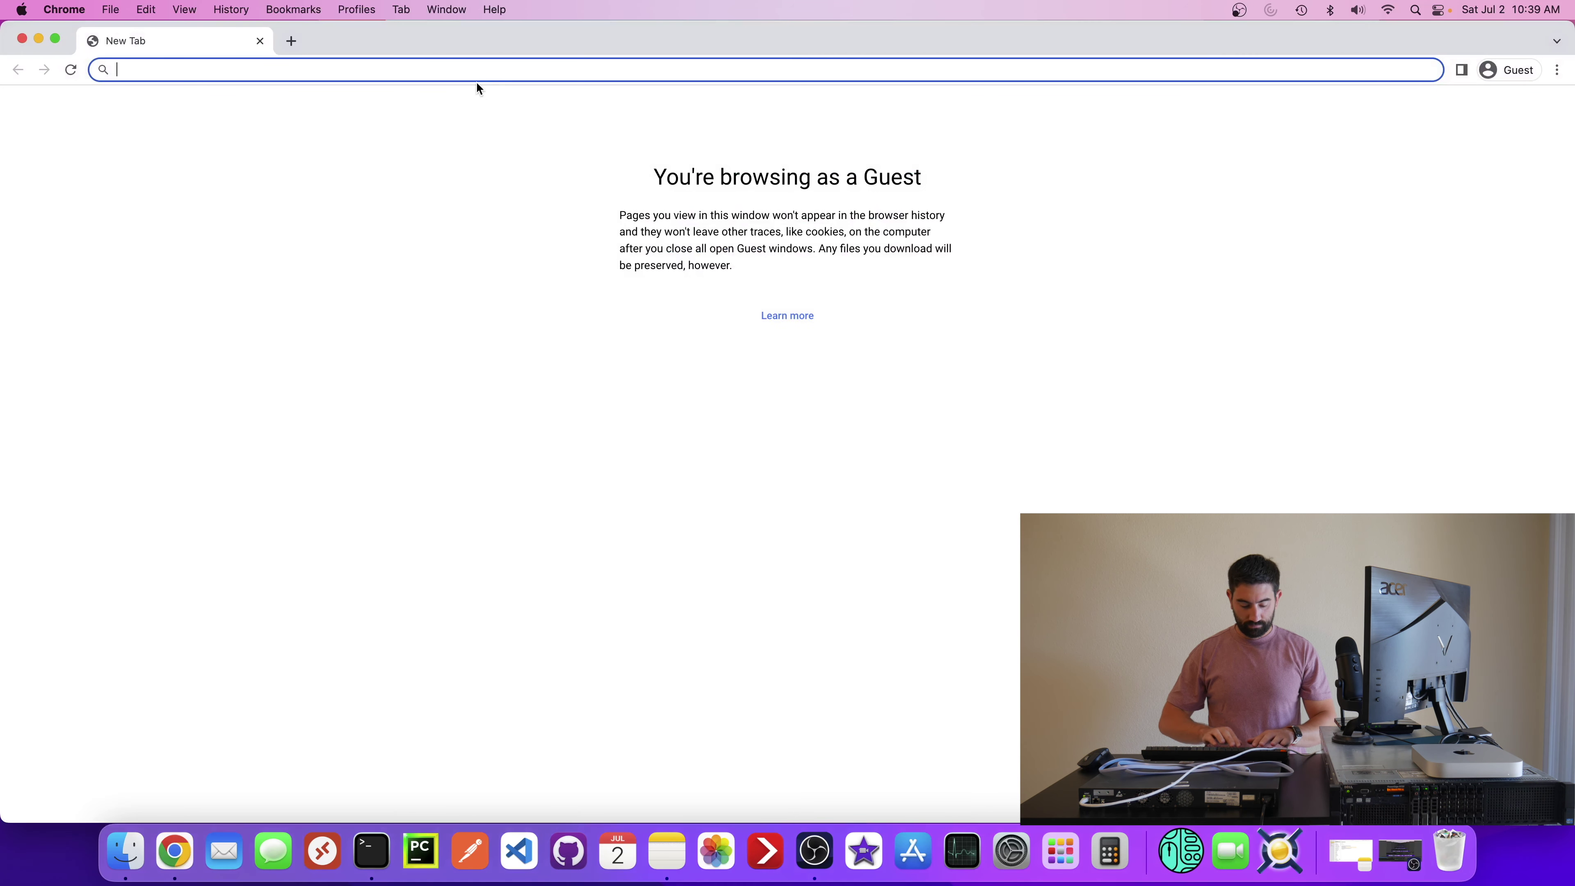
- Try 192.168.0.166 first, then change the last octet to 1 to load LuCI at 192.168.0.1
text(192.1)
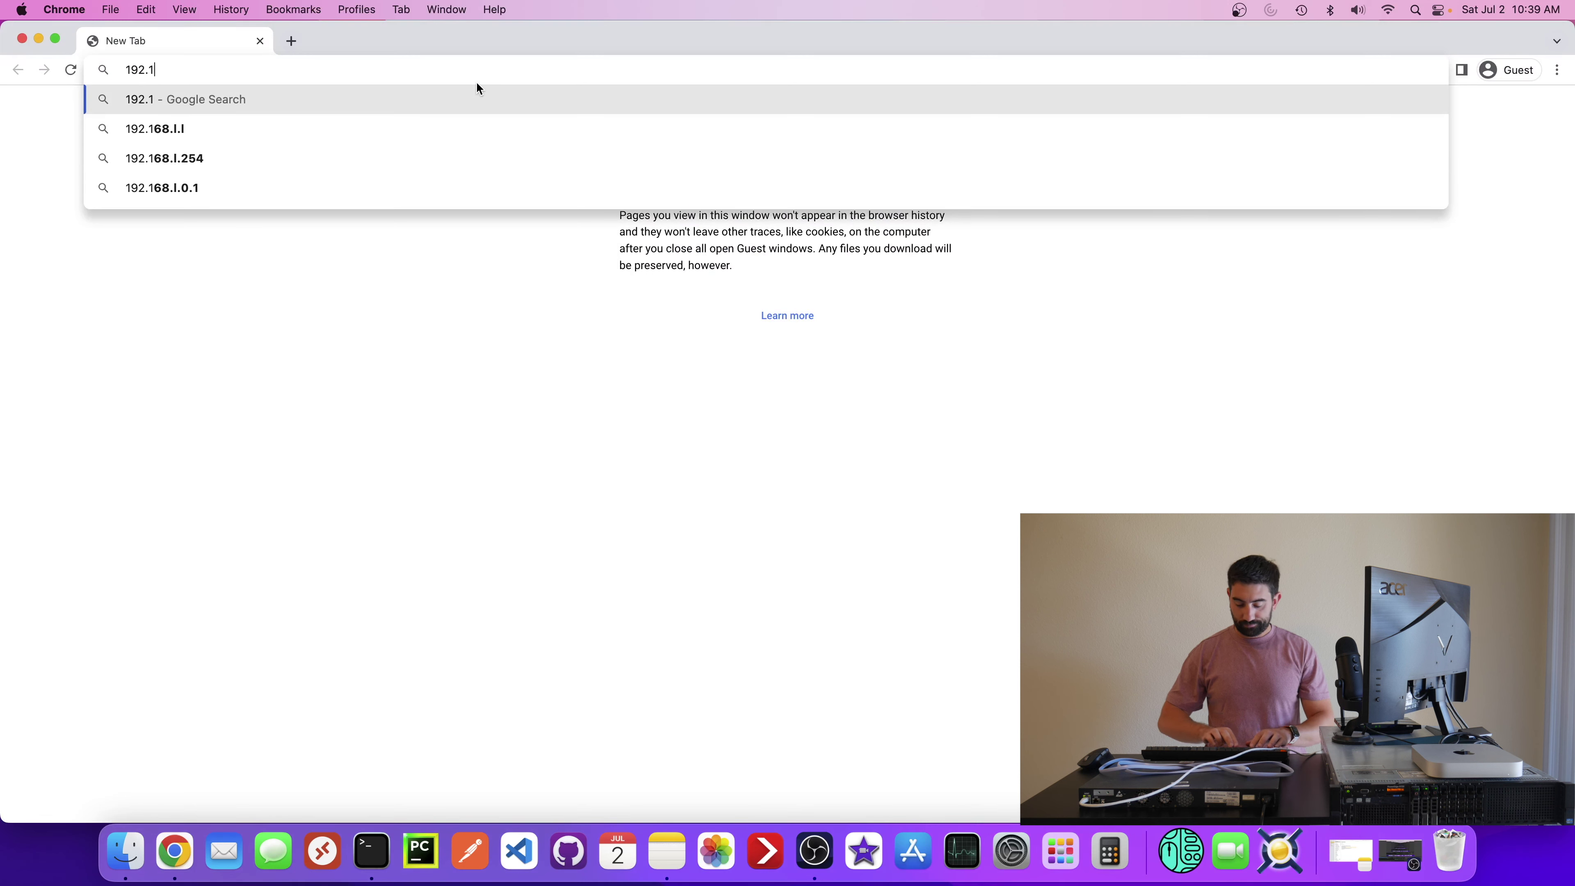
text(68.0.1)
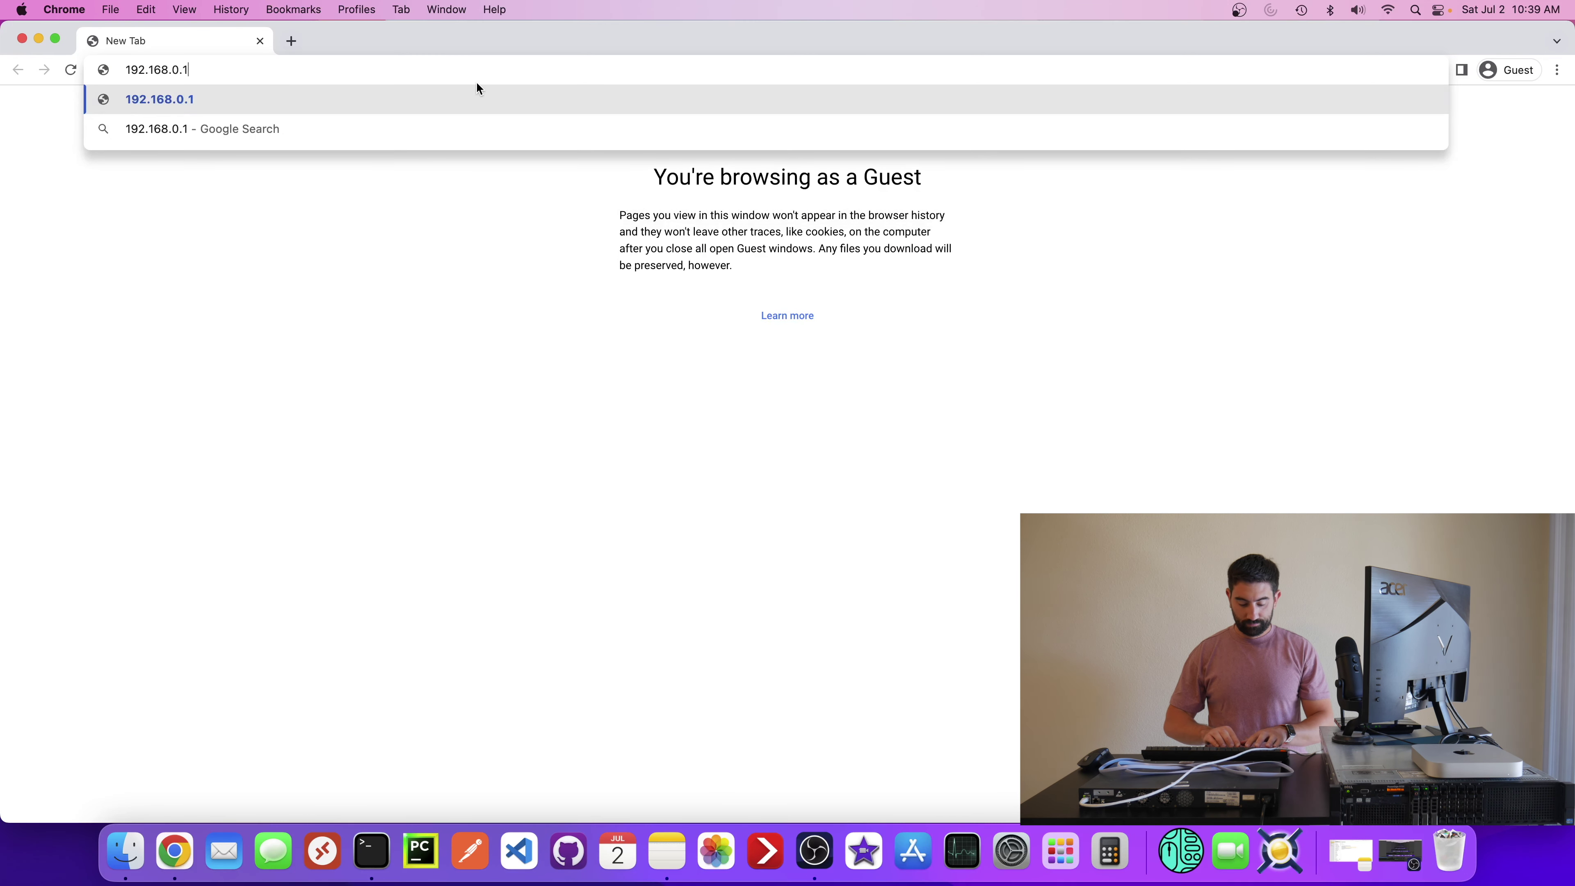
text(66)
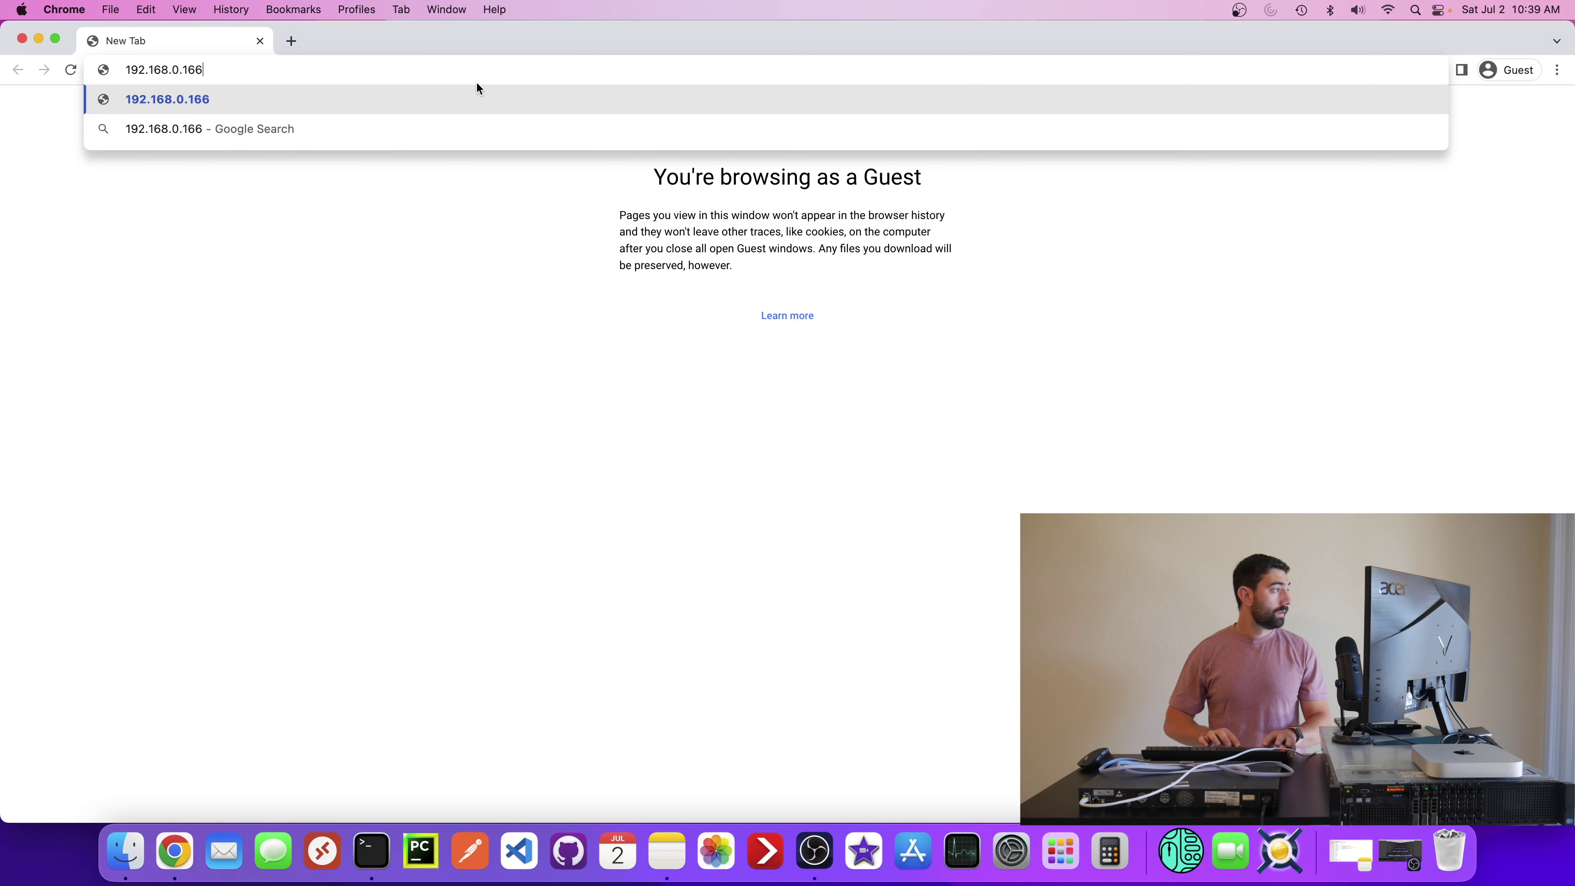
key(Return)
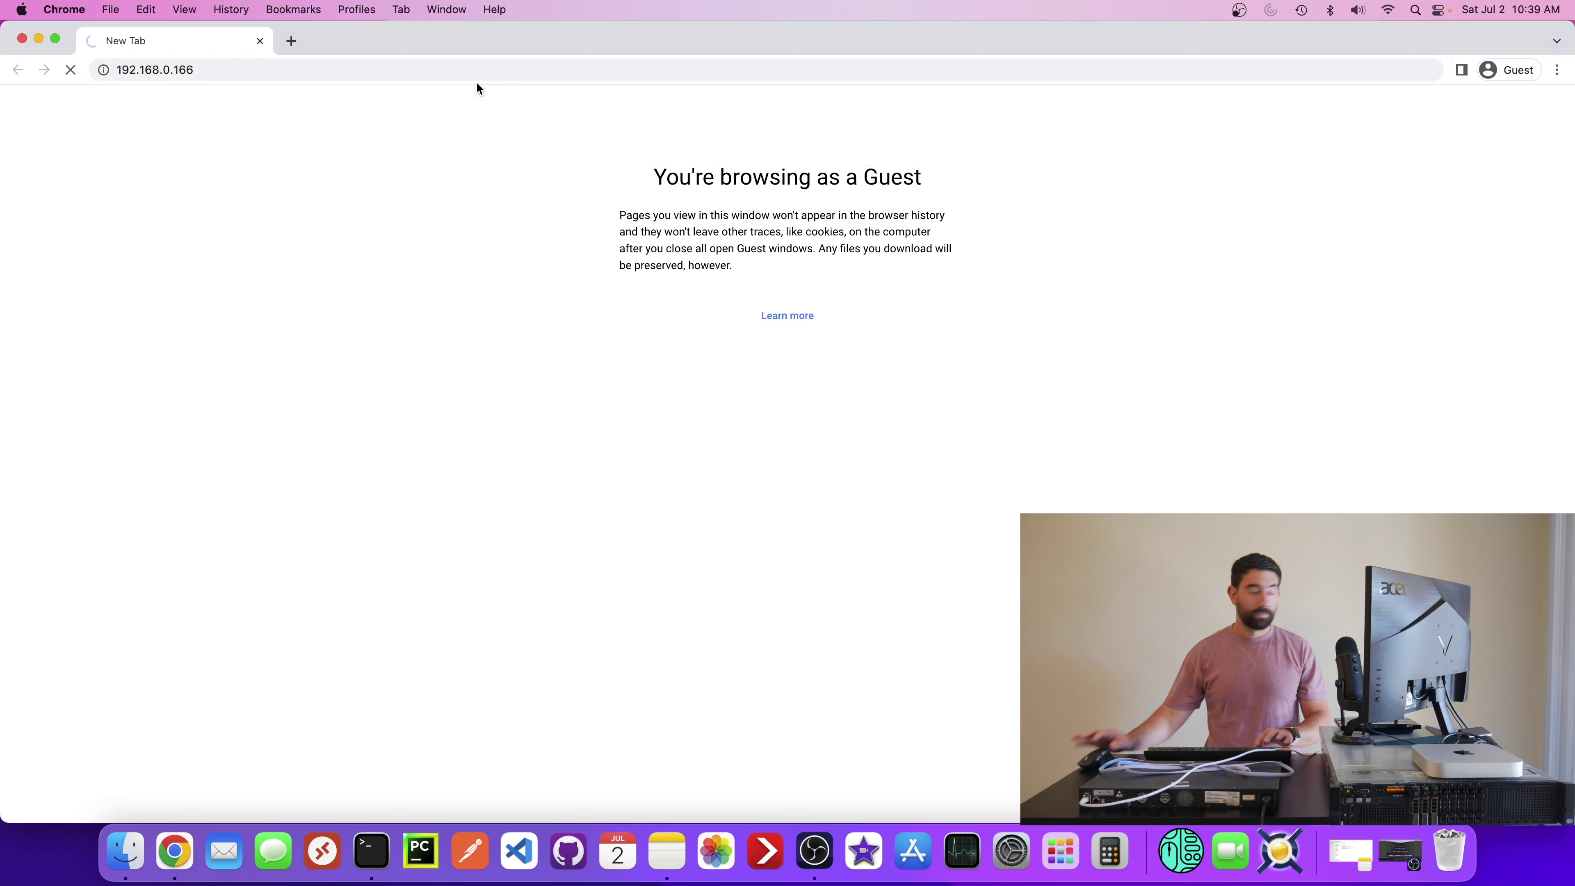
click(201, 70)
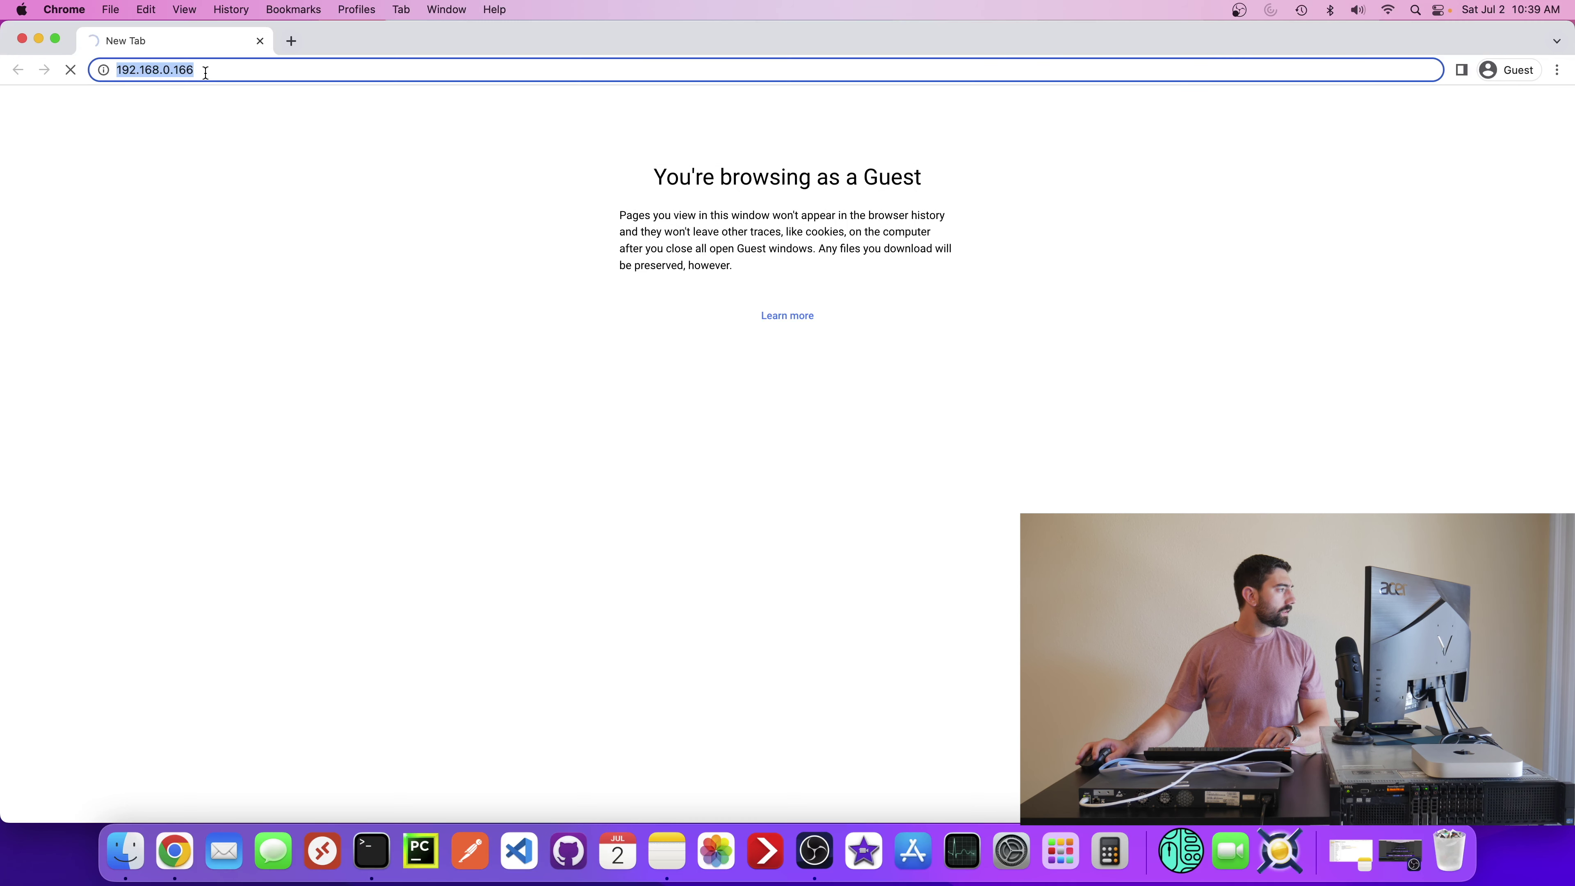
click(203, 71)
drag(179, 70, 223, 71)
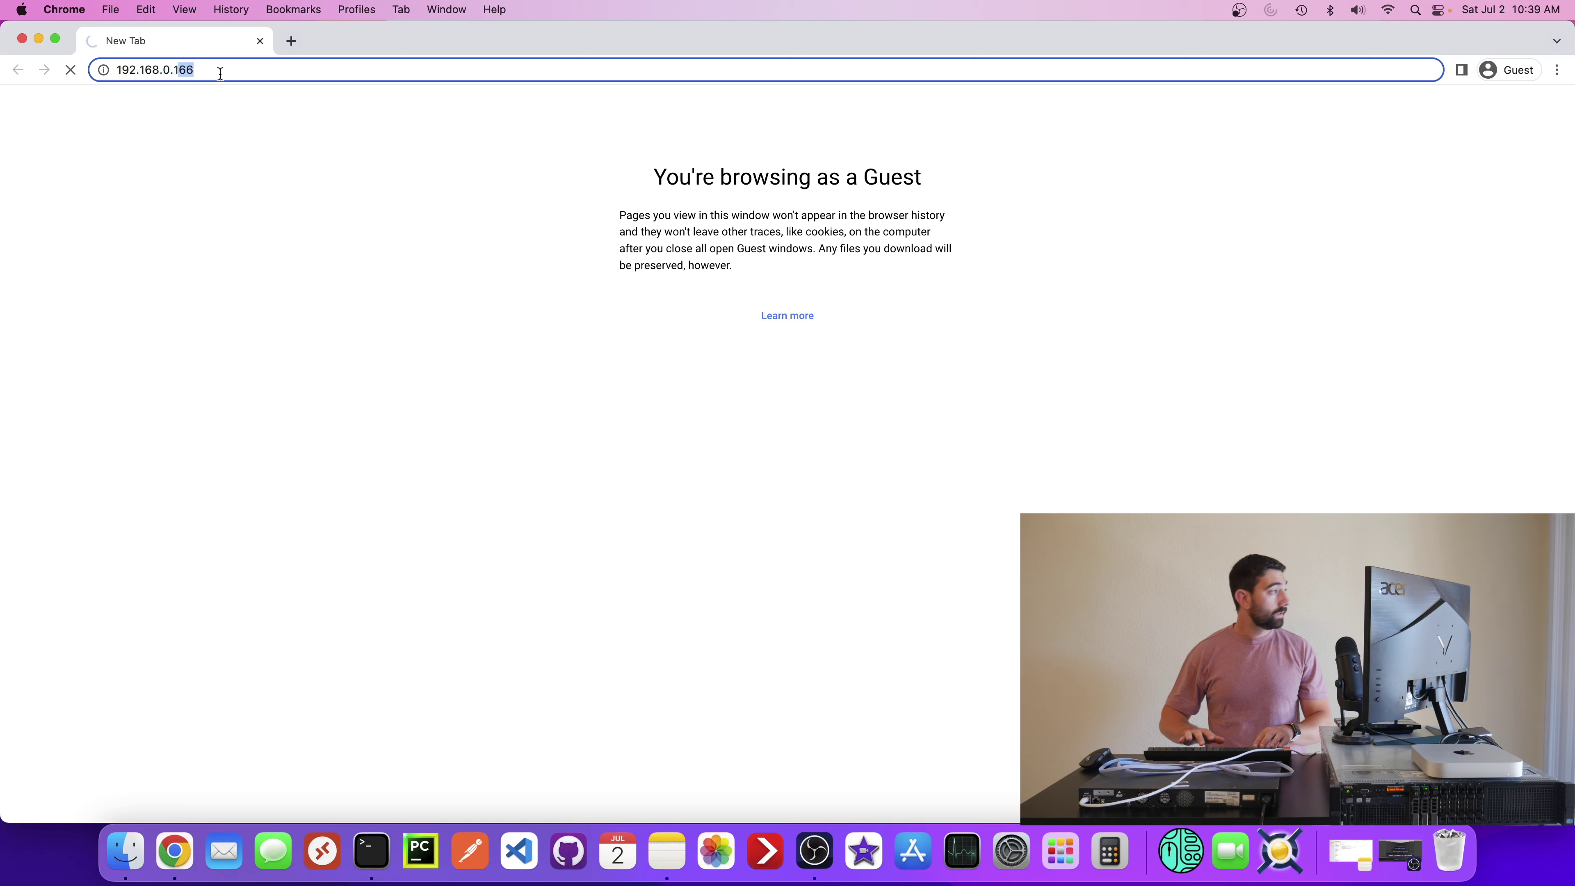
text(1)
key(Return)
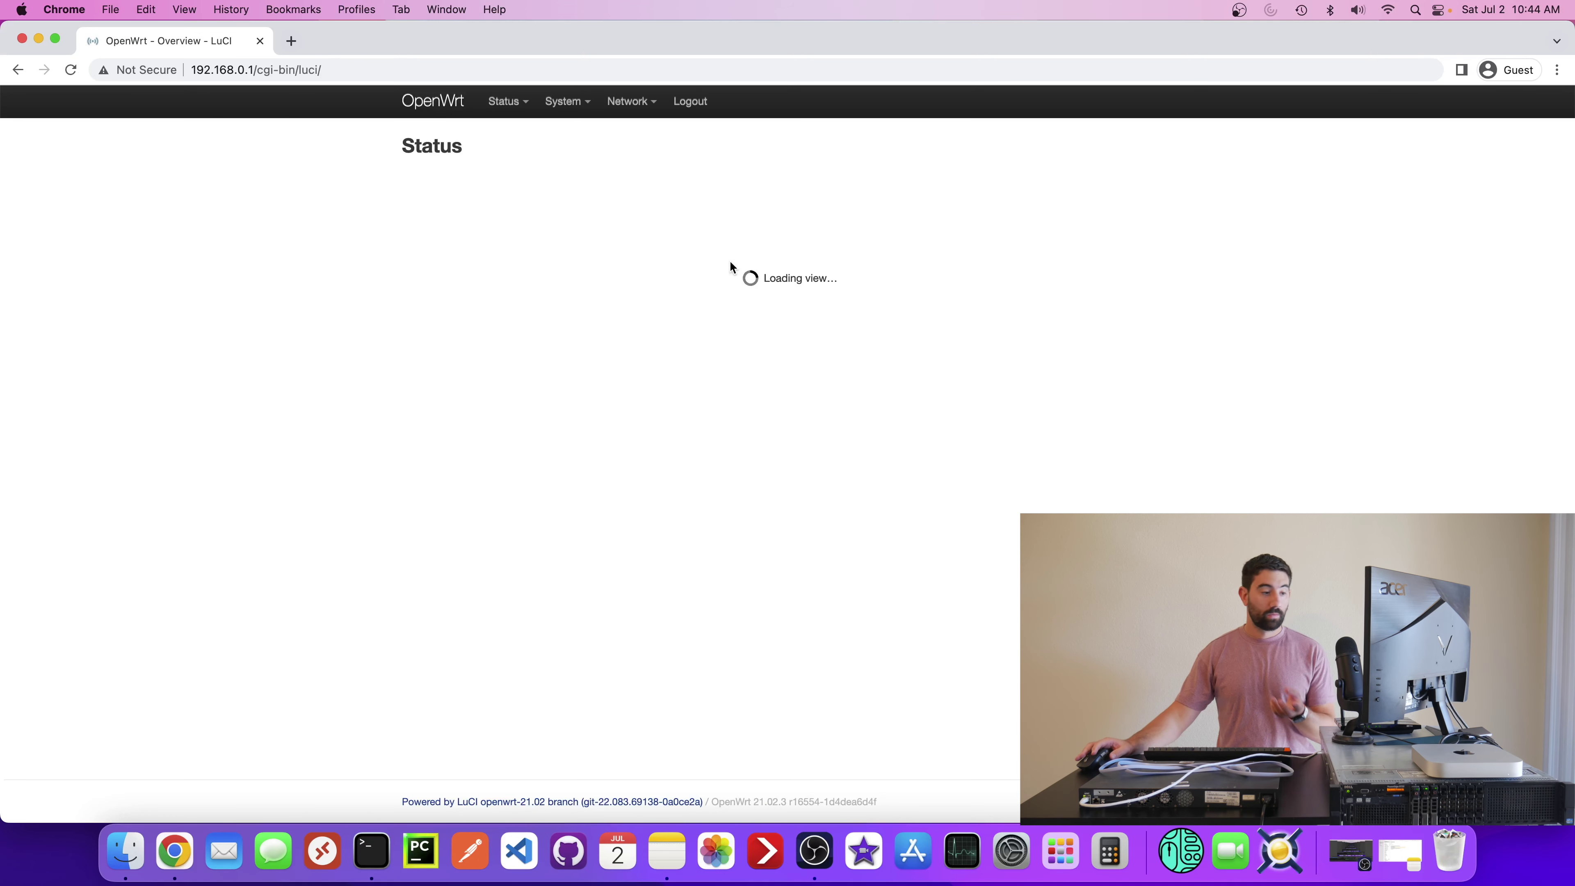
- Select and copy the 192.168.0.166 lease address from the Active DHCP Leases table
scroll(731, 300, down, 6)
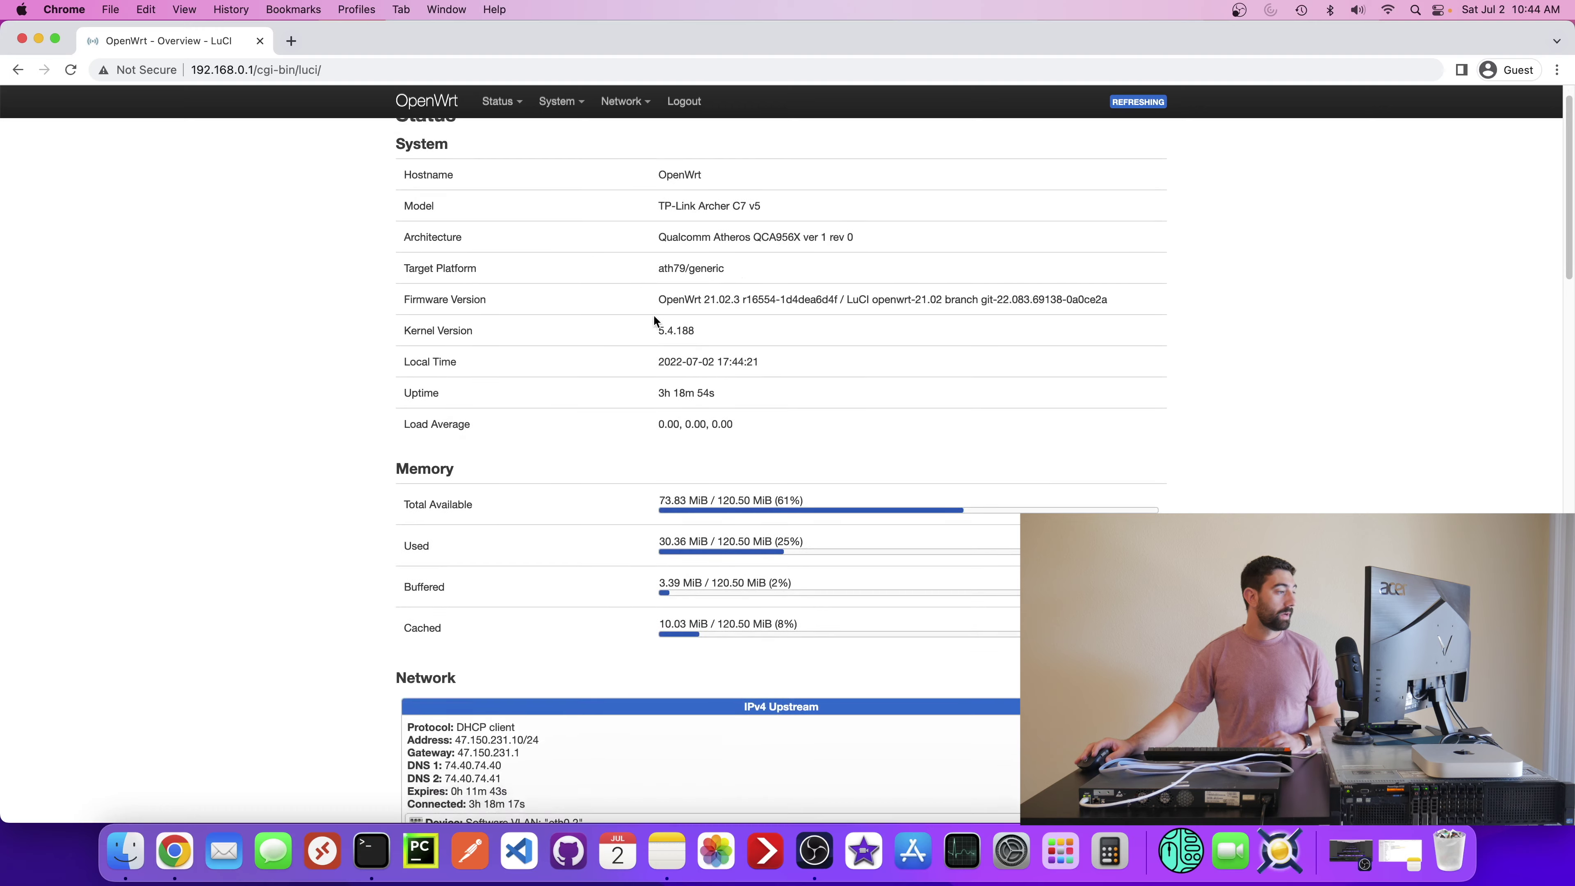
scroll(620, 372, down, 2)
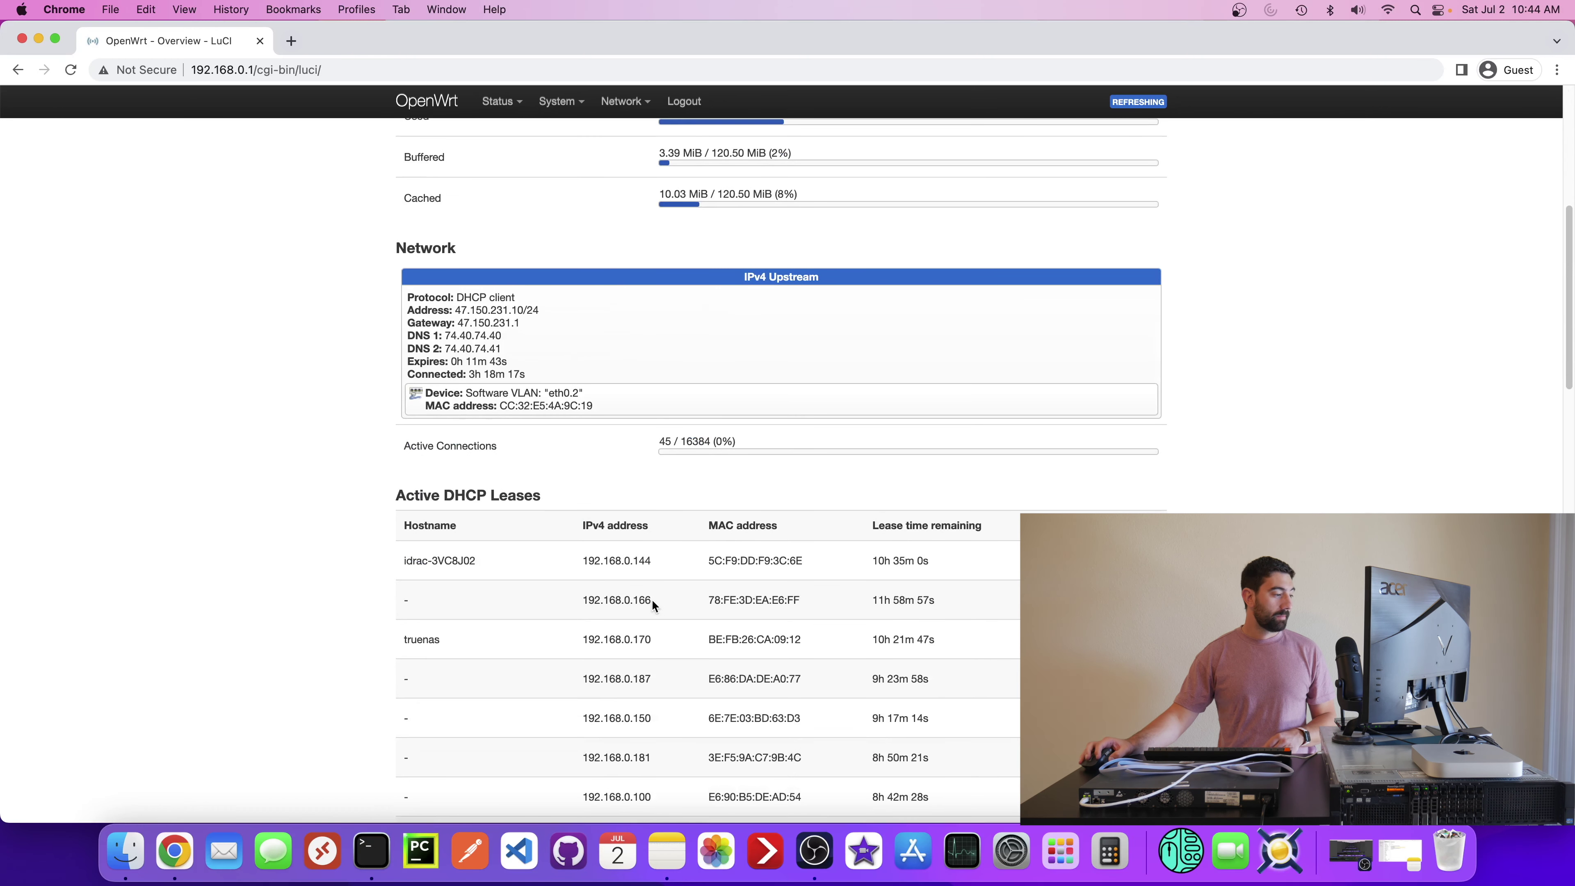
double_click(651, 598)
drag(650, 599, 589, 599)
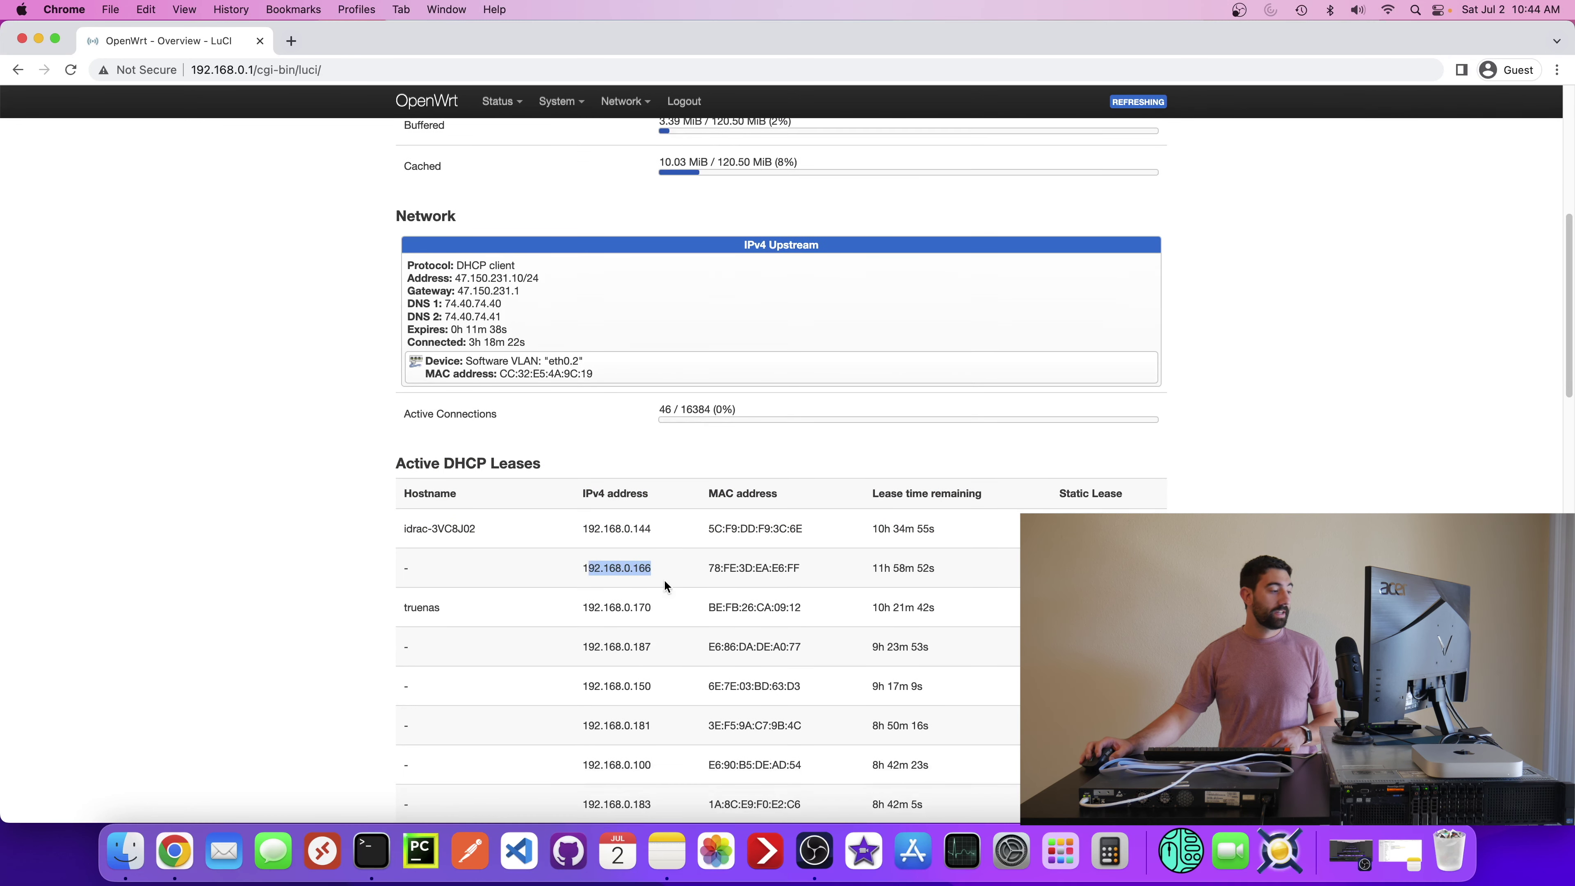
click(707, 544)
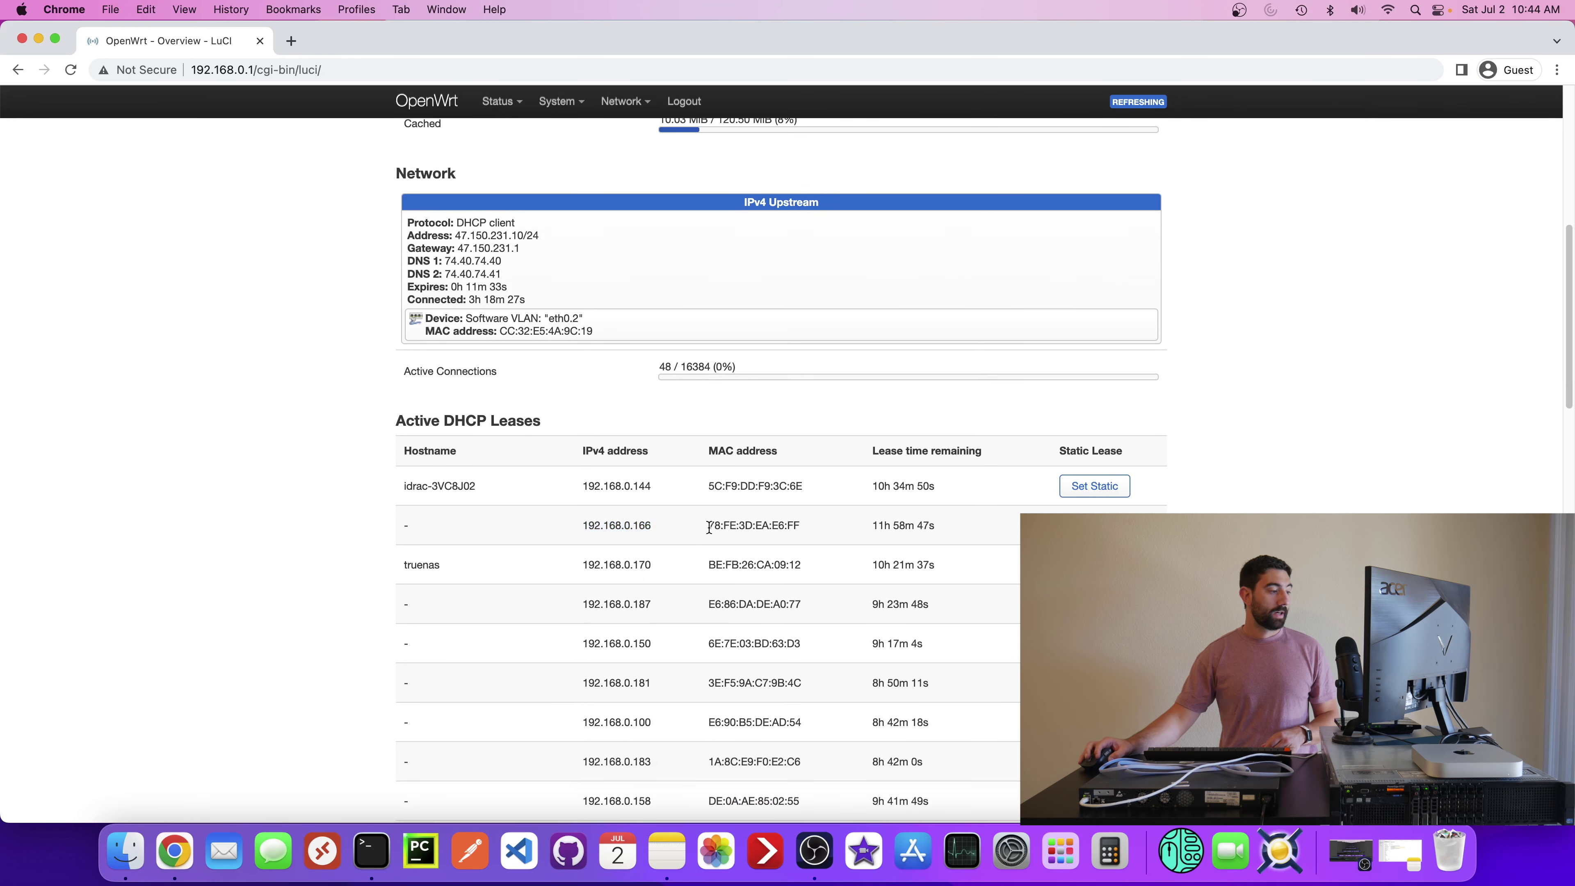
drag(706, 524, 797, 531)
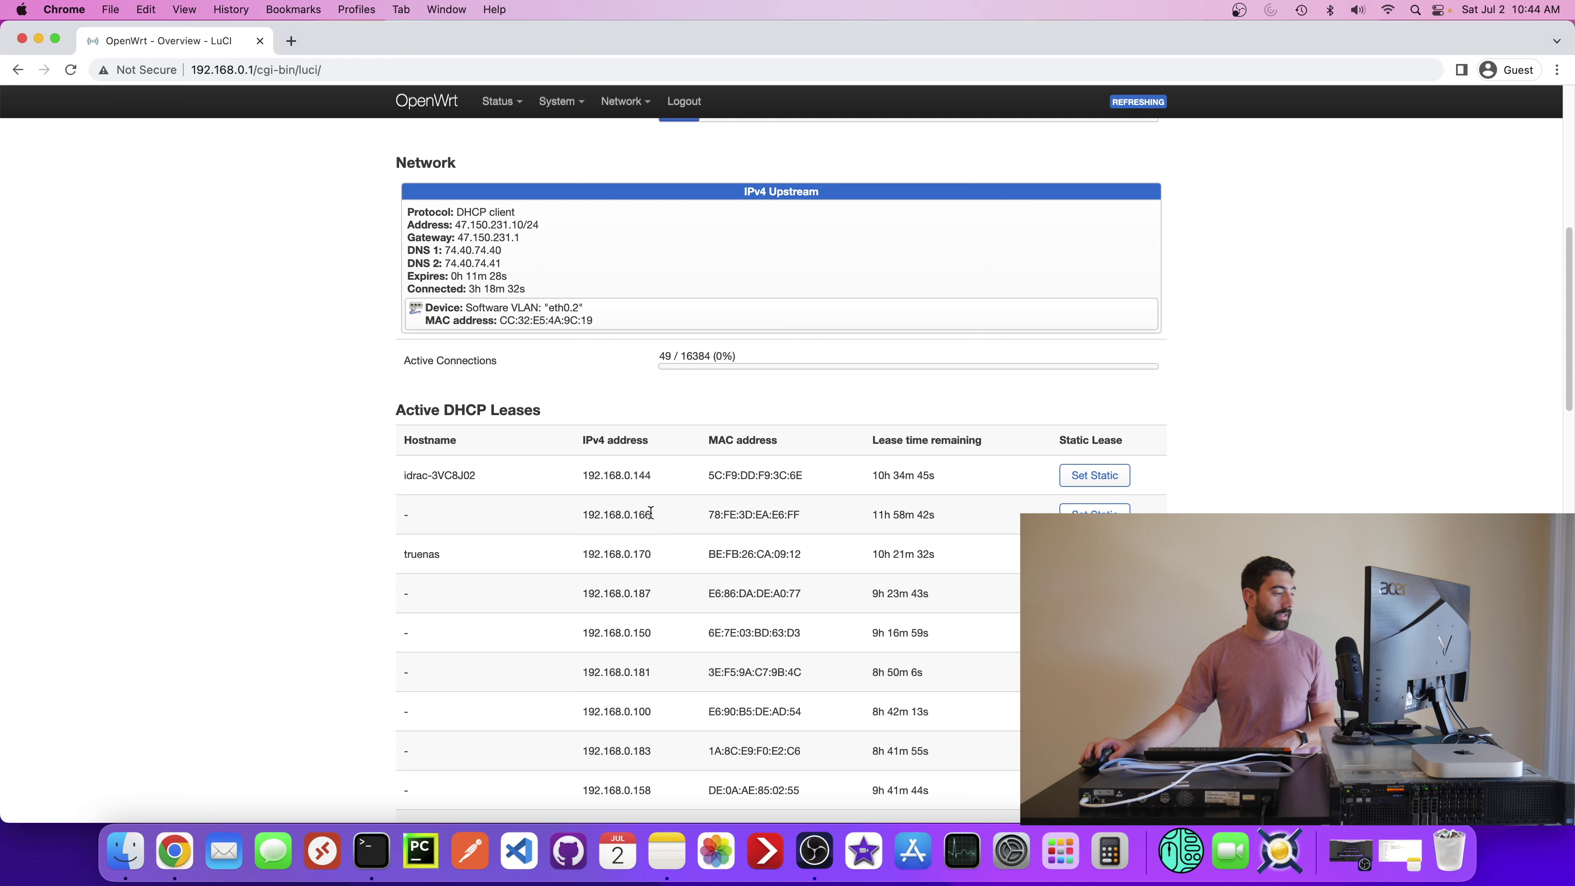
drag(652, 517, 582, 516)
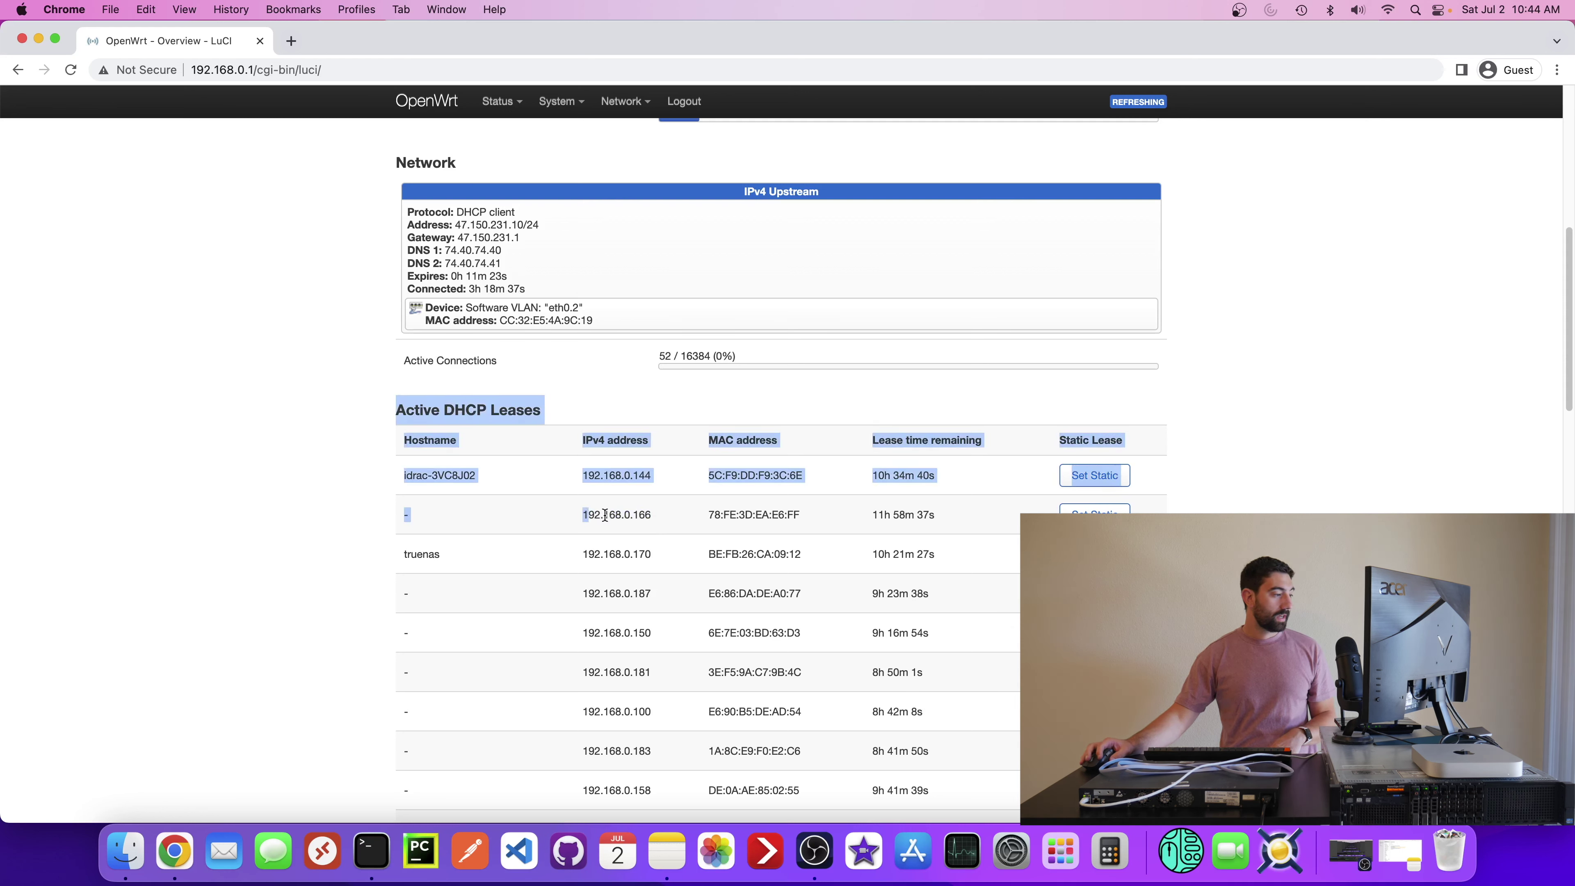
double_click(619, 516)
right_click(619, 516)
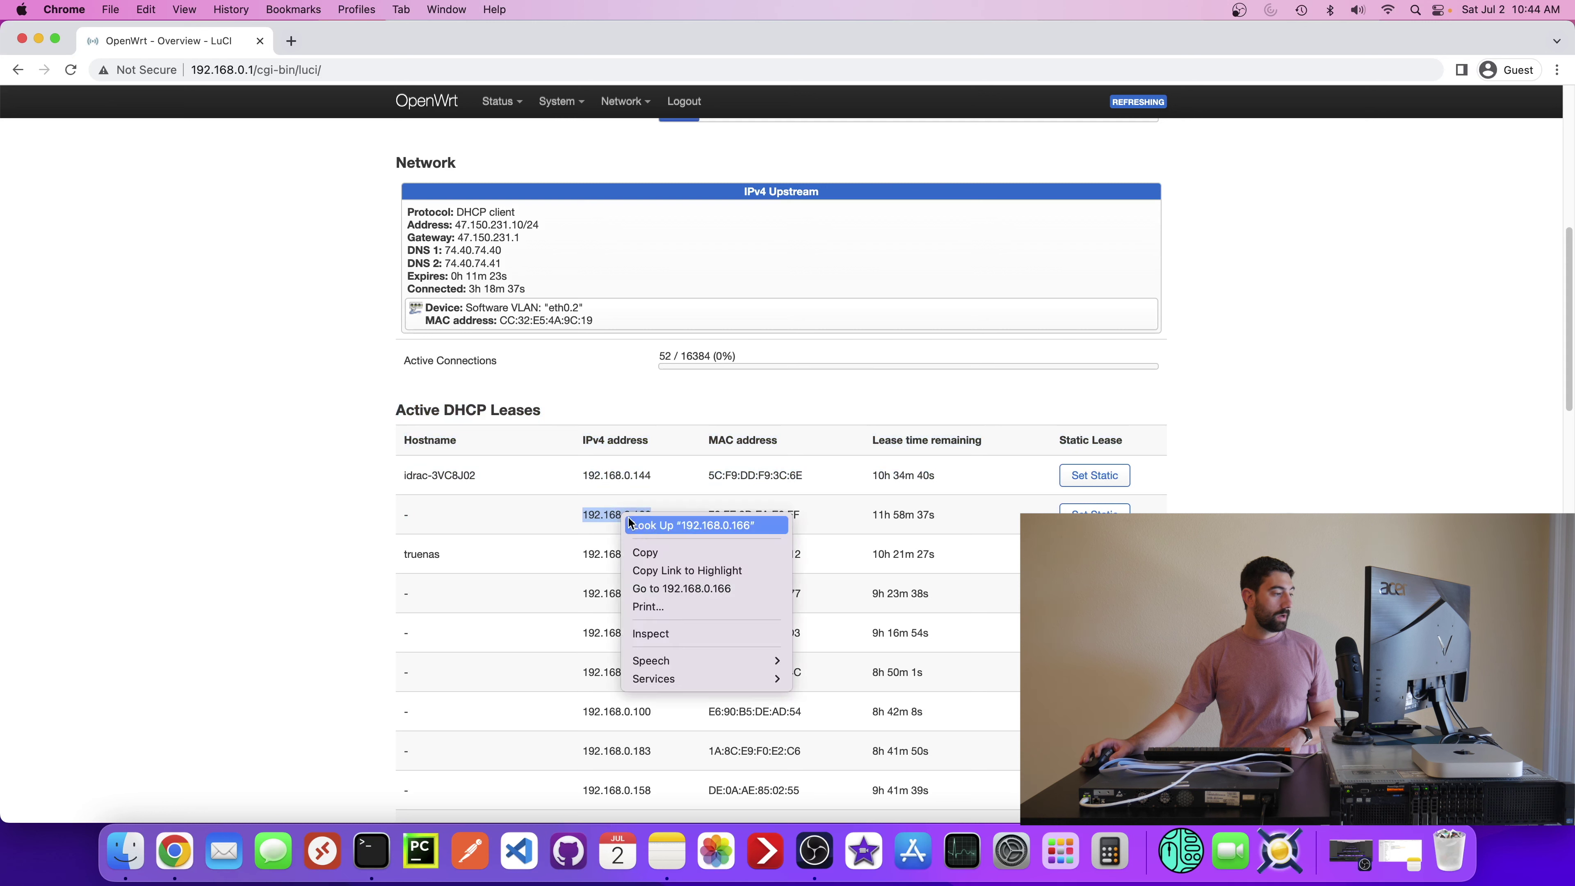
click(658, 554)
- Paste and go to 192.168.0.166, then submit the Juniper switch login as root
click(290, 41)
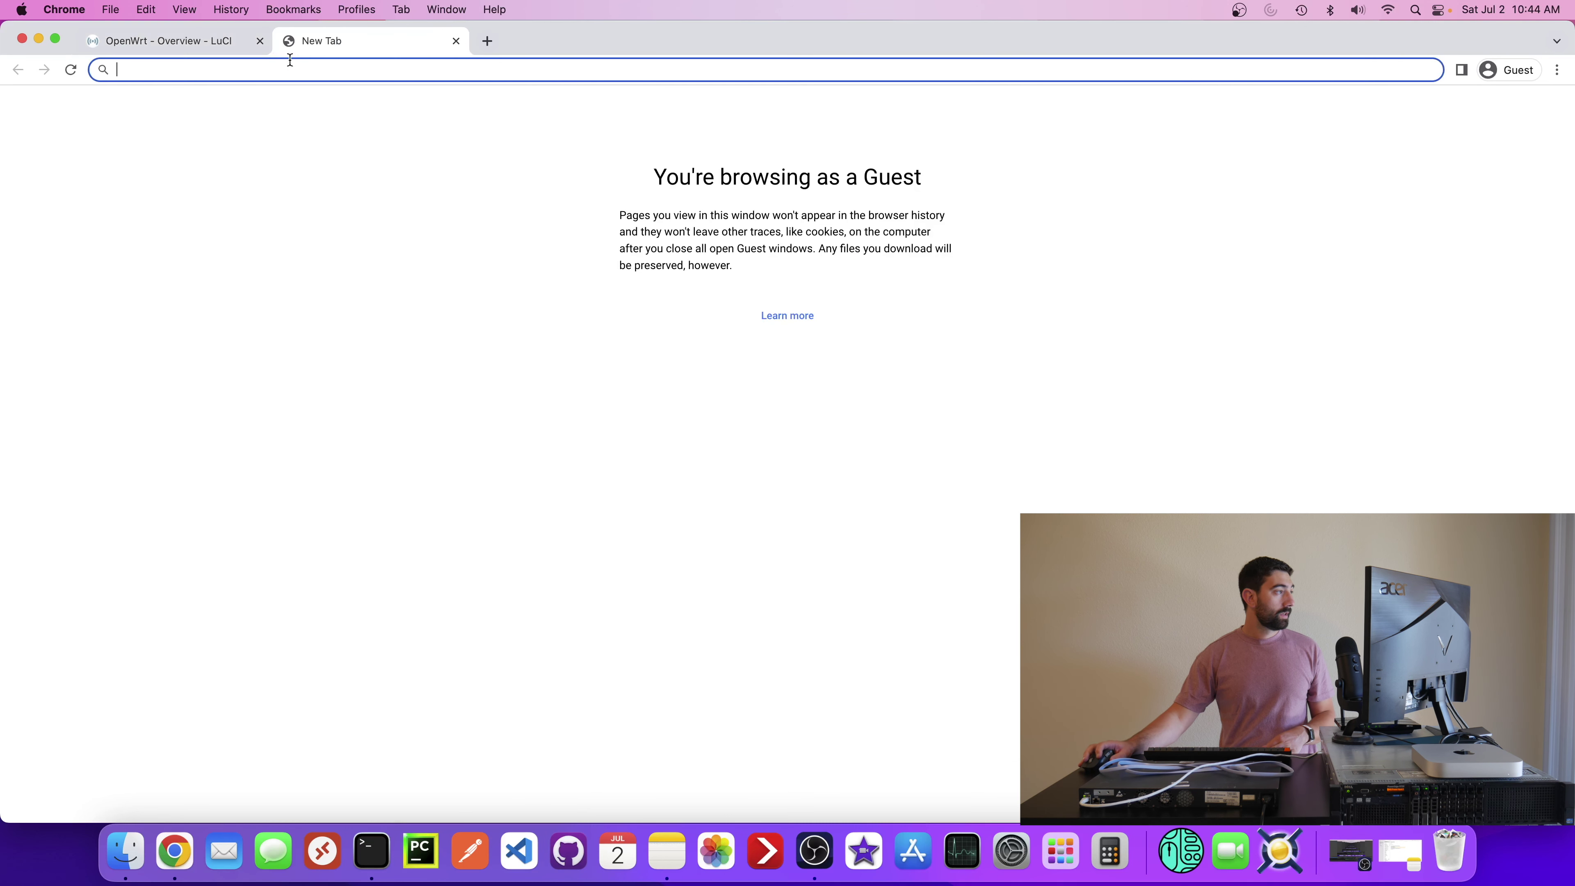
right_click(284, 71)
click(366, 185)
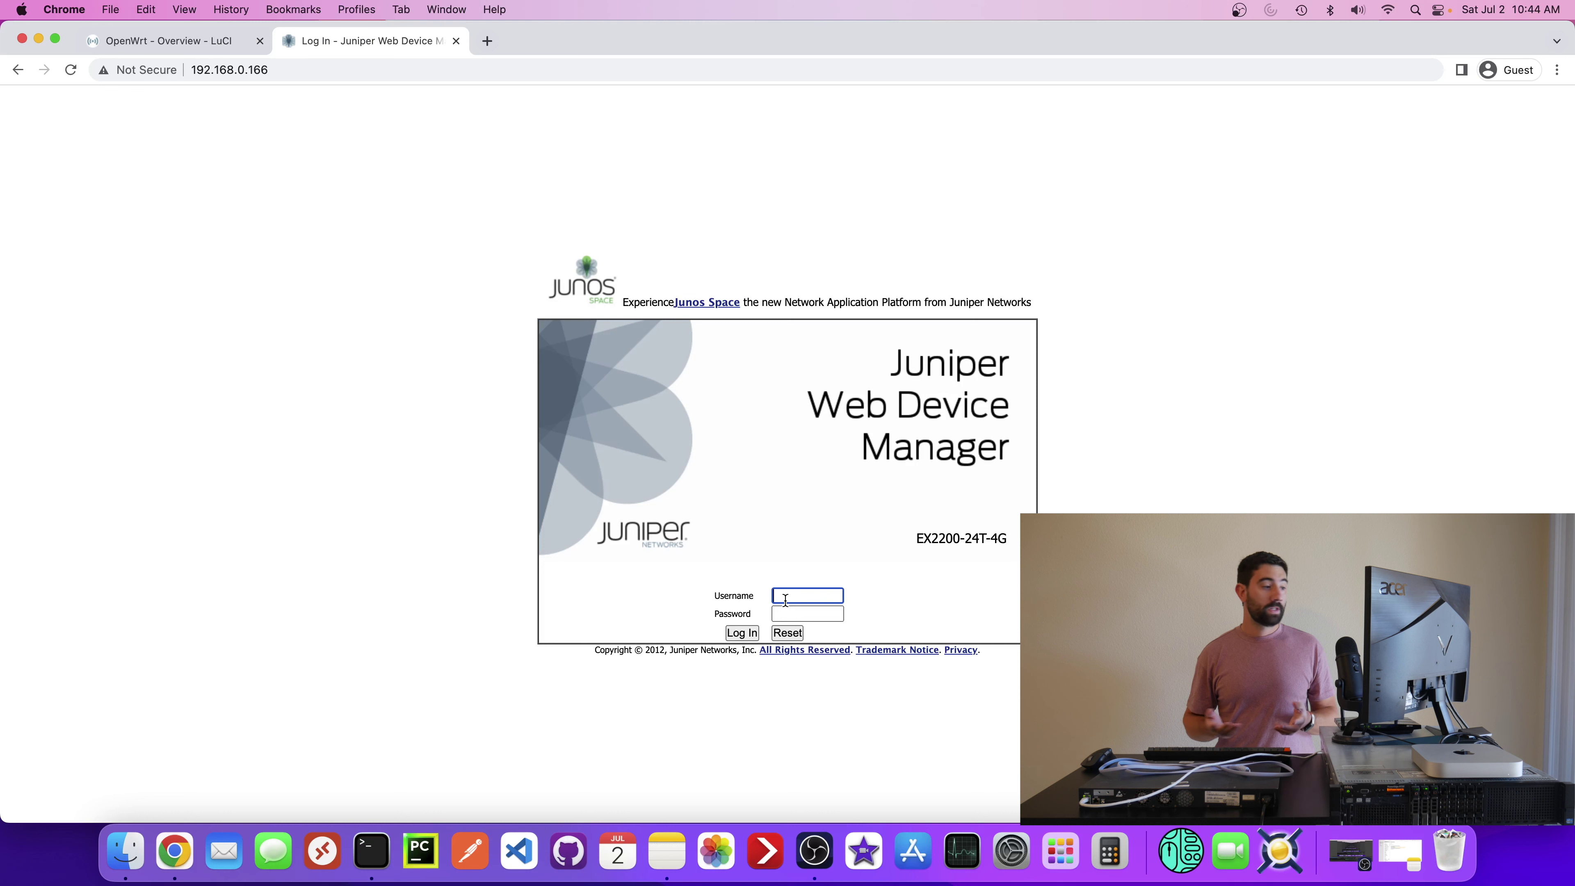
text(root)
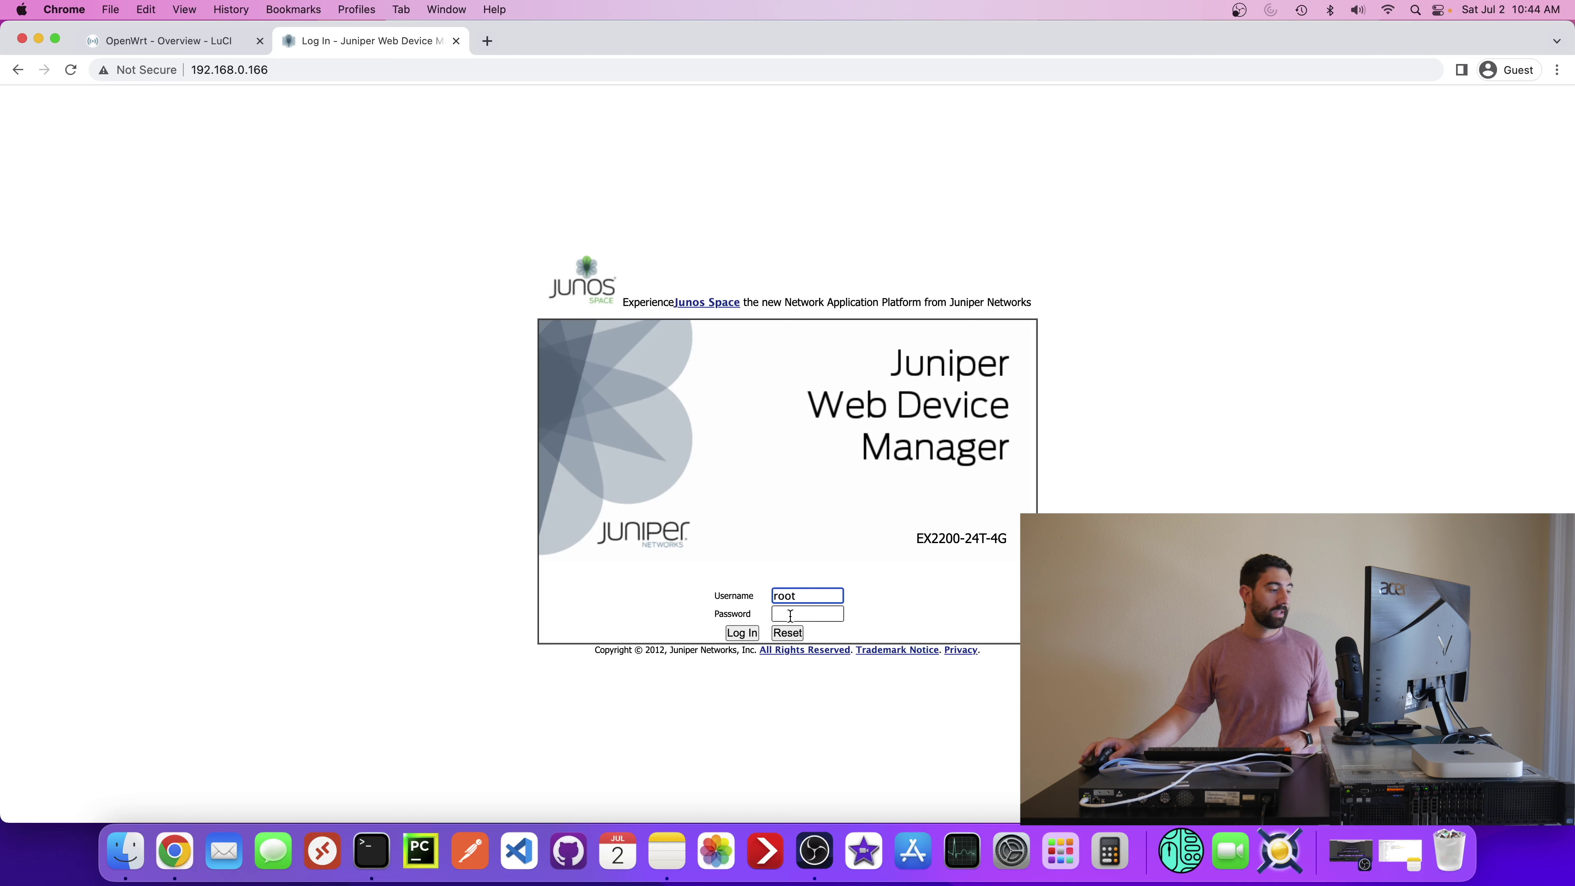
click(791, 614)
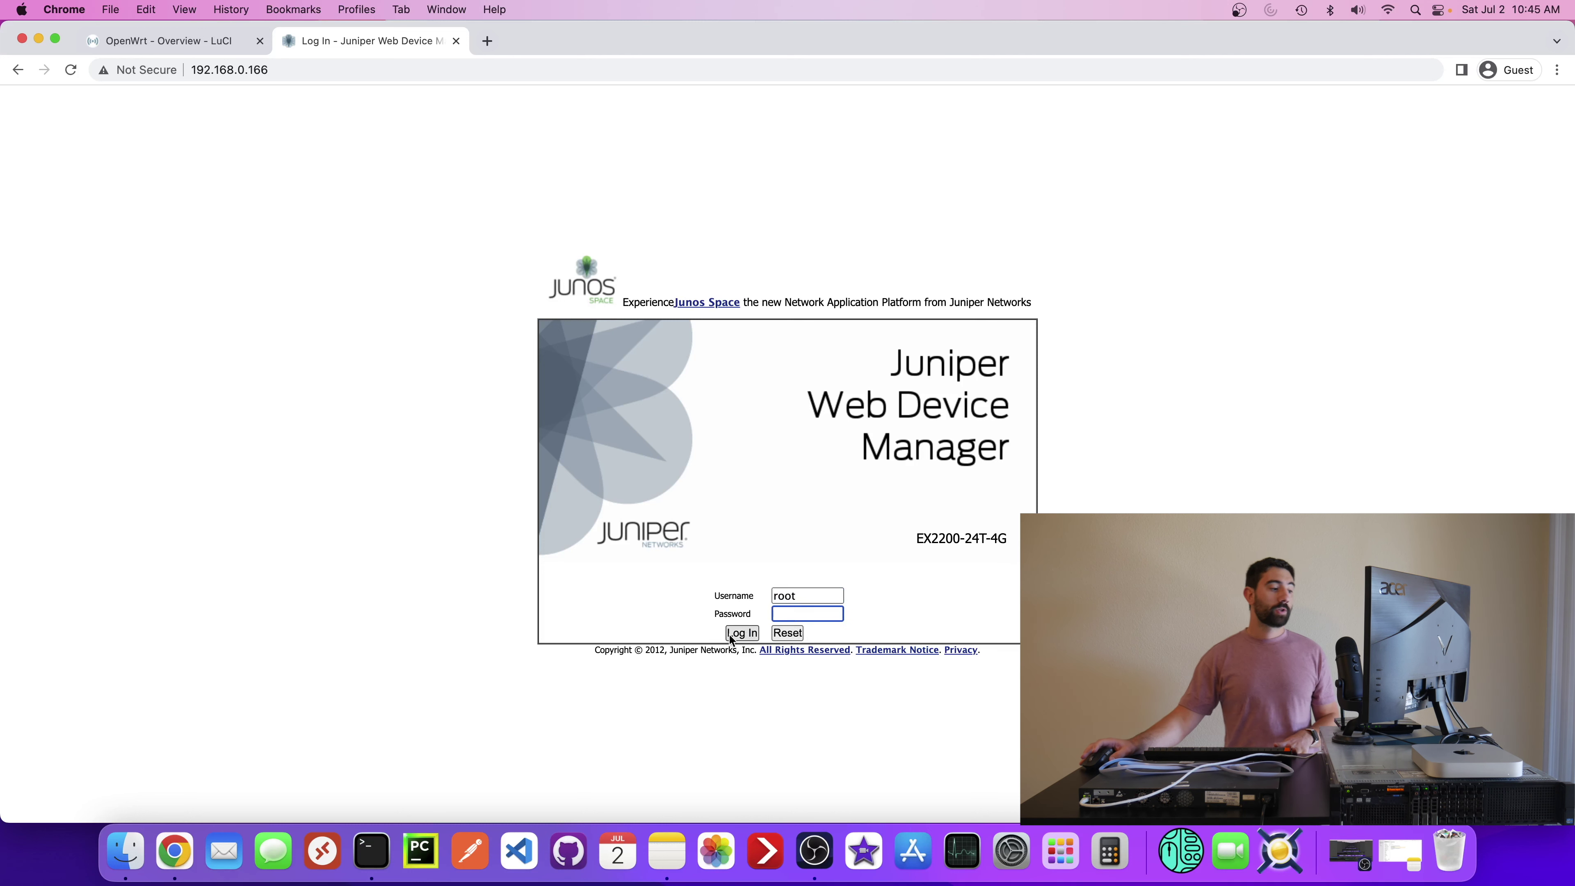
click(742, 633)
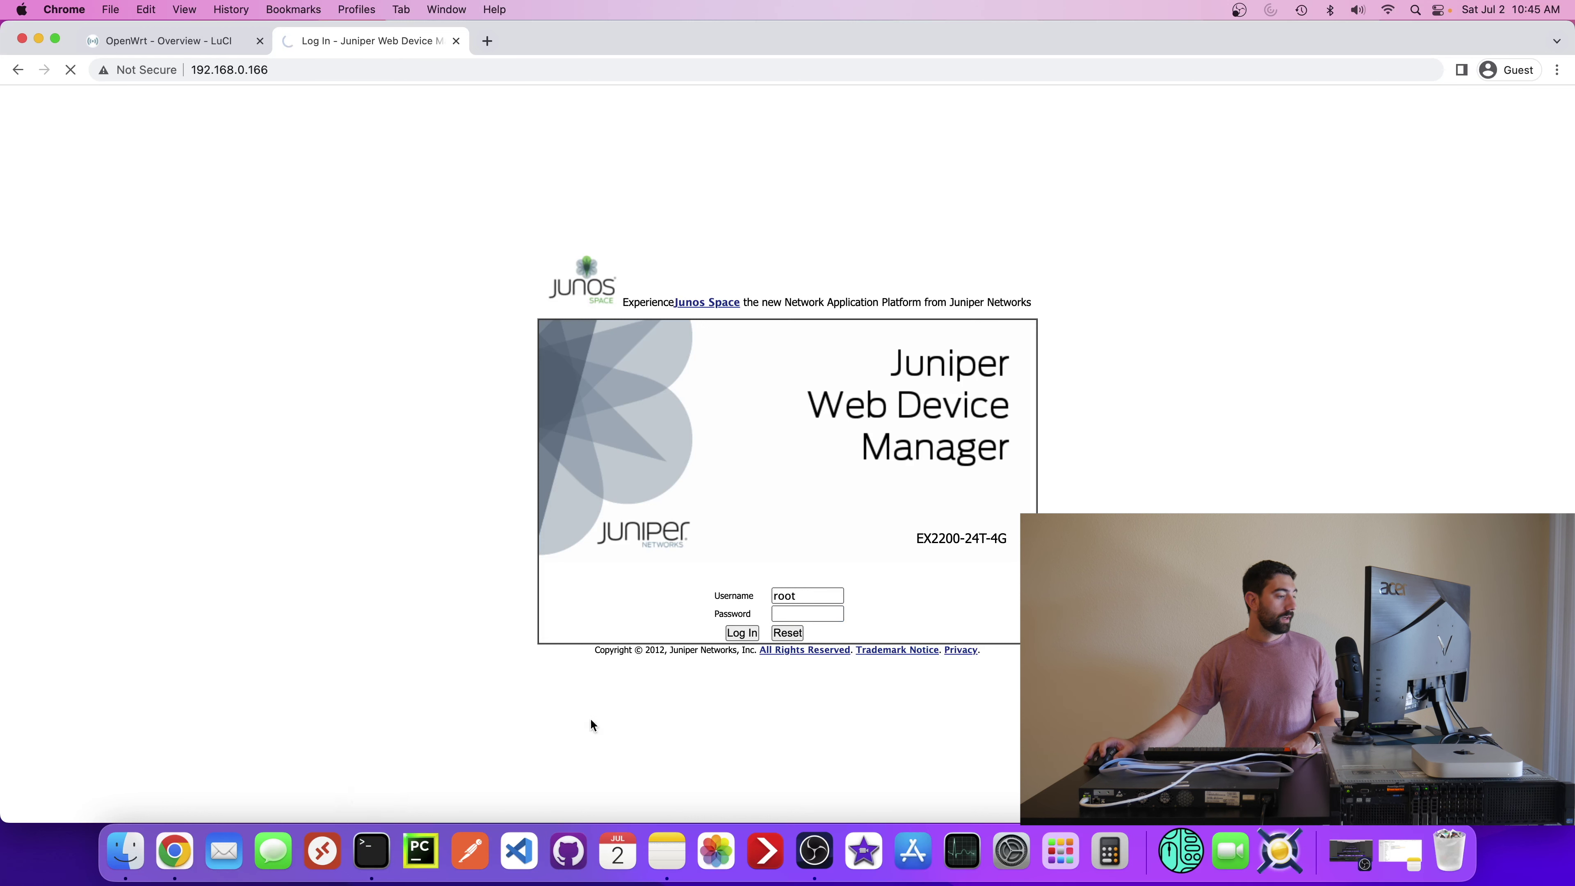
click(372, 852)
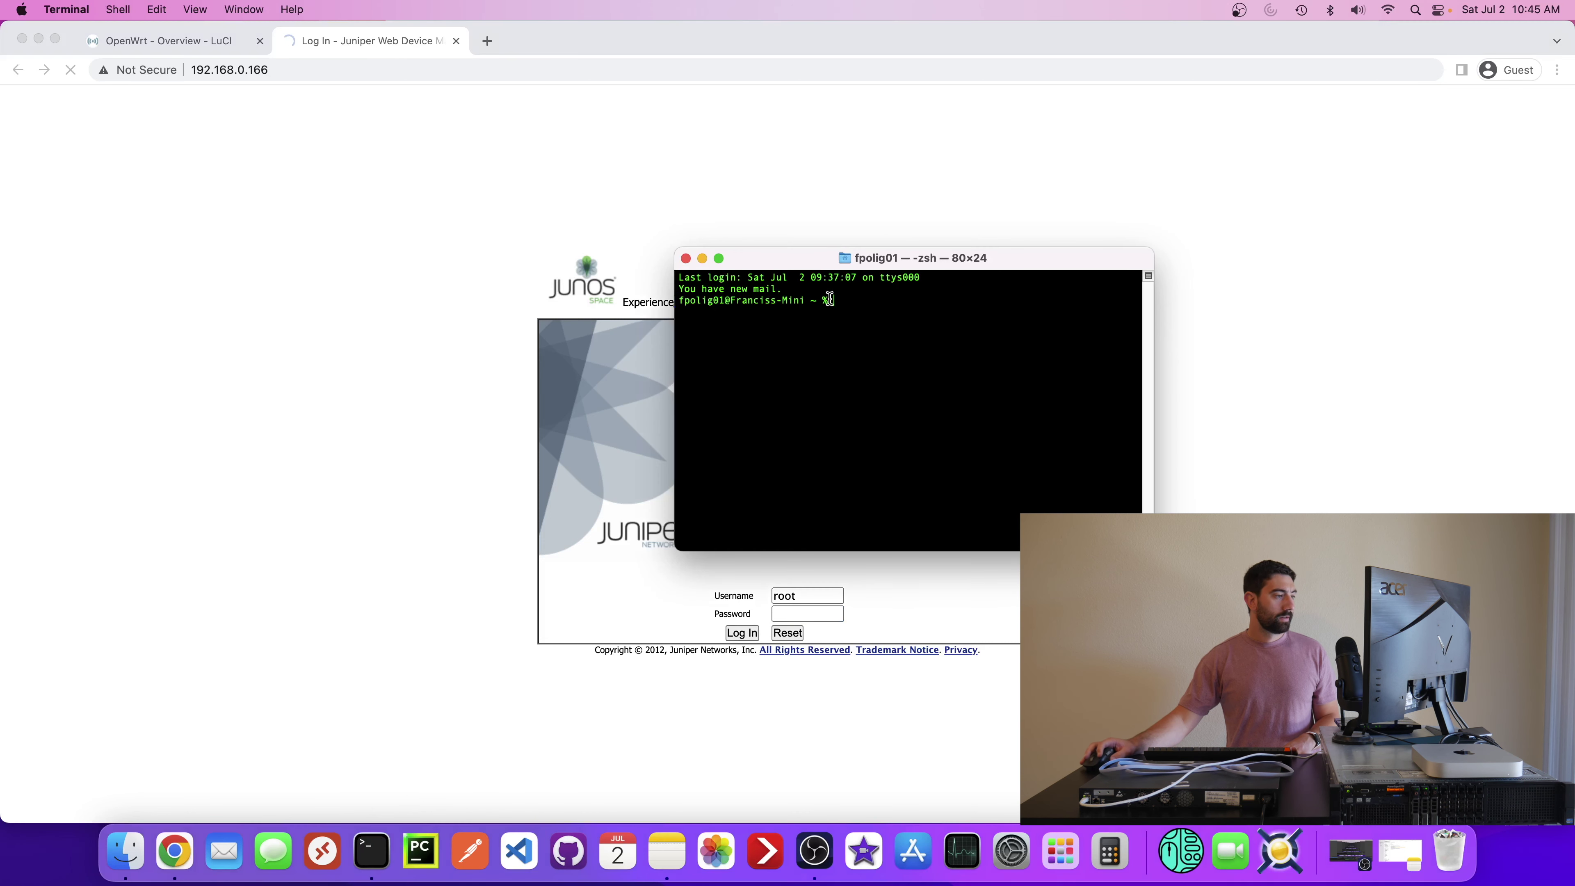
drag(837, 258, 936, 149)
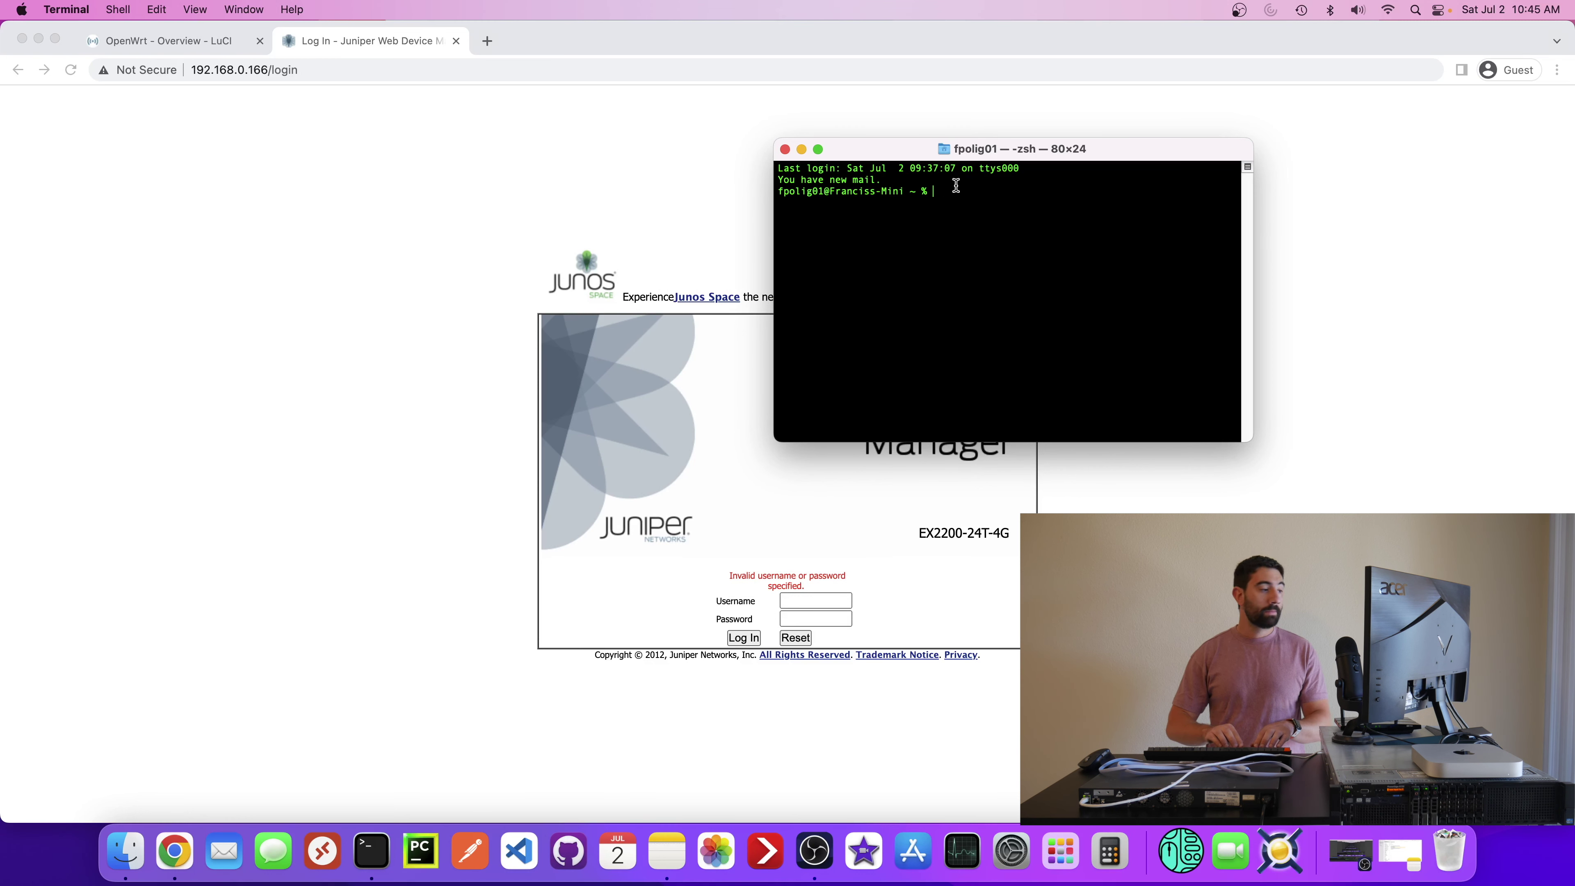
text(ssh root@192.168.0.166)
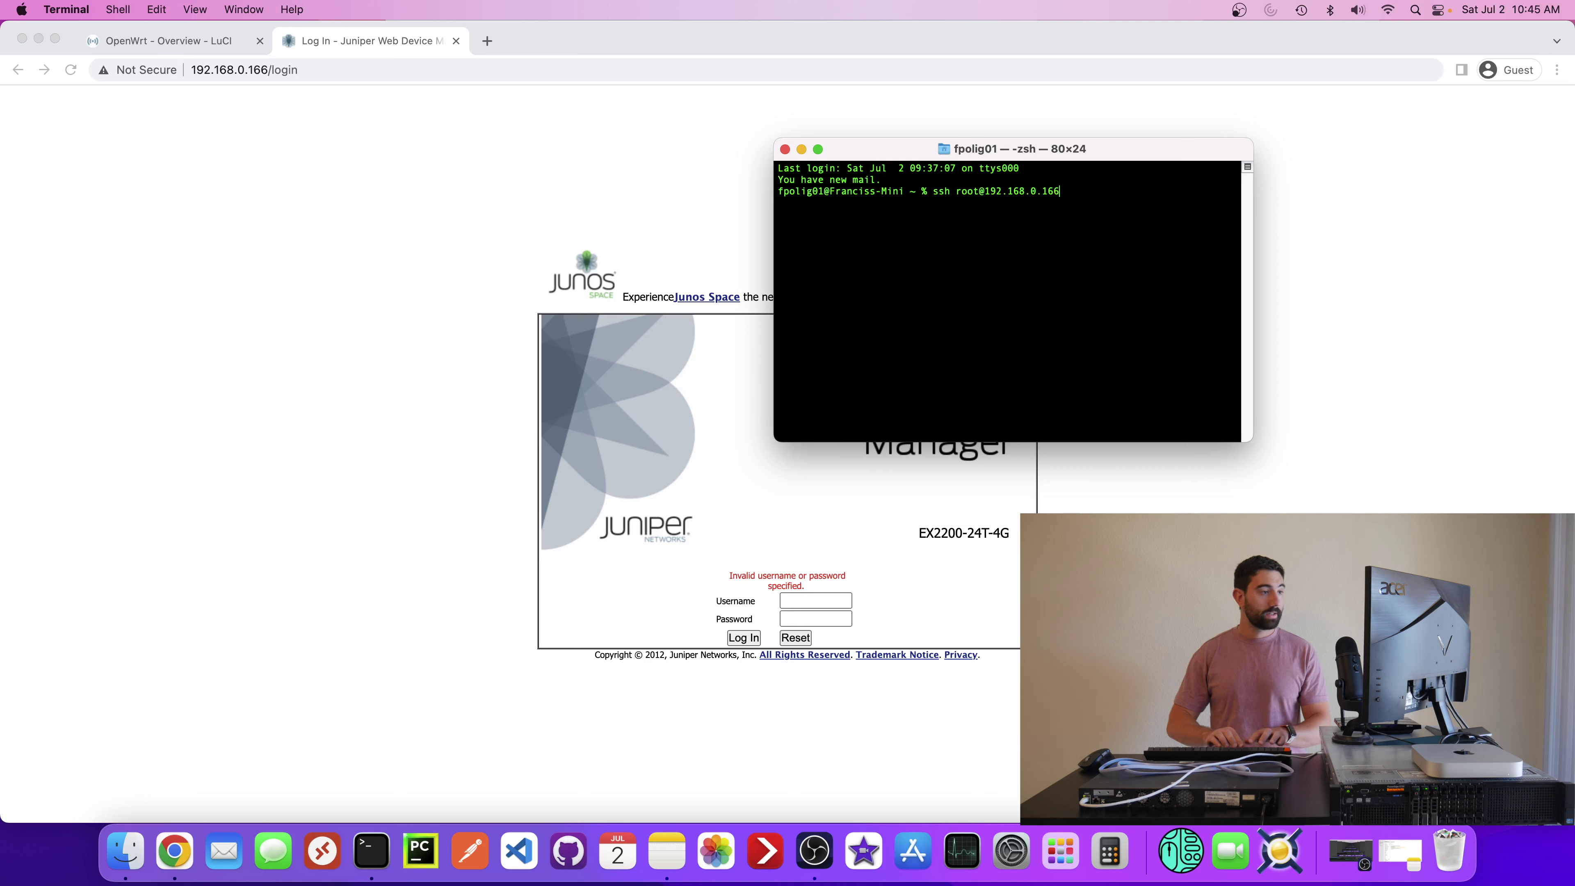
key(Return)
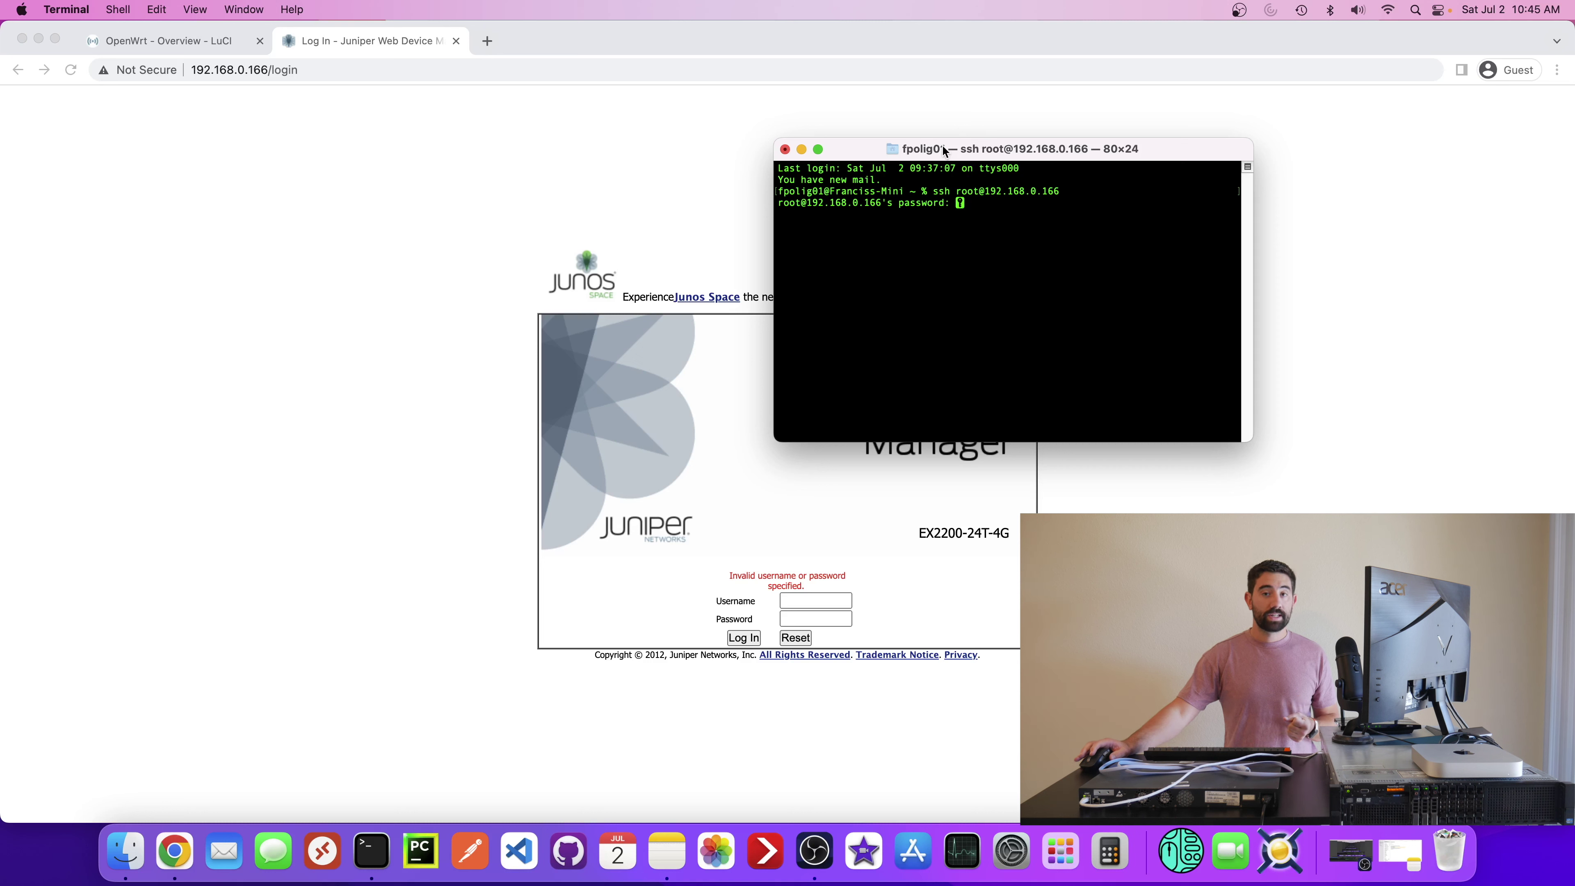
- Move the Terminal window aside and close Chrome's Juniper login tab
drag(905, 152, 817, 180)
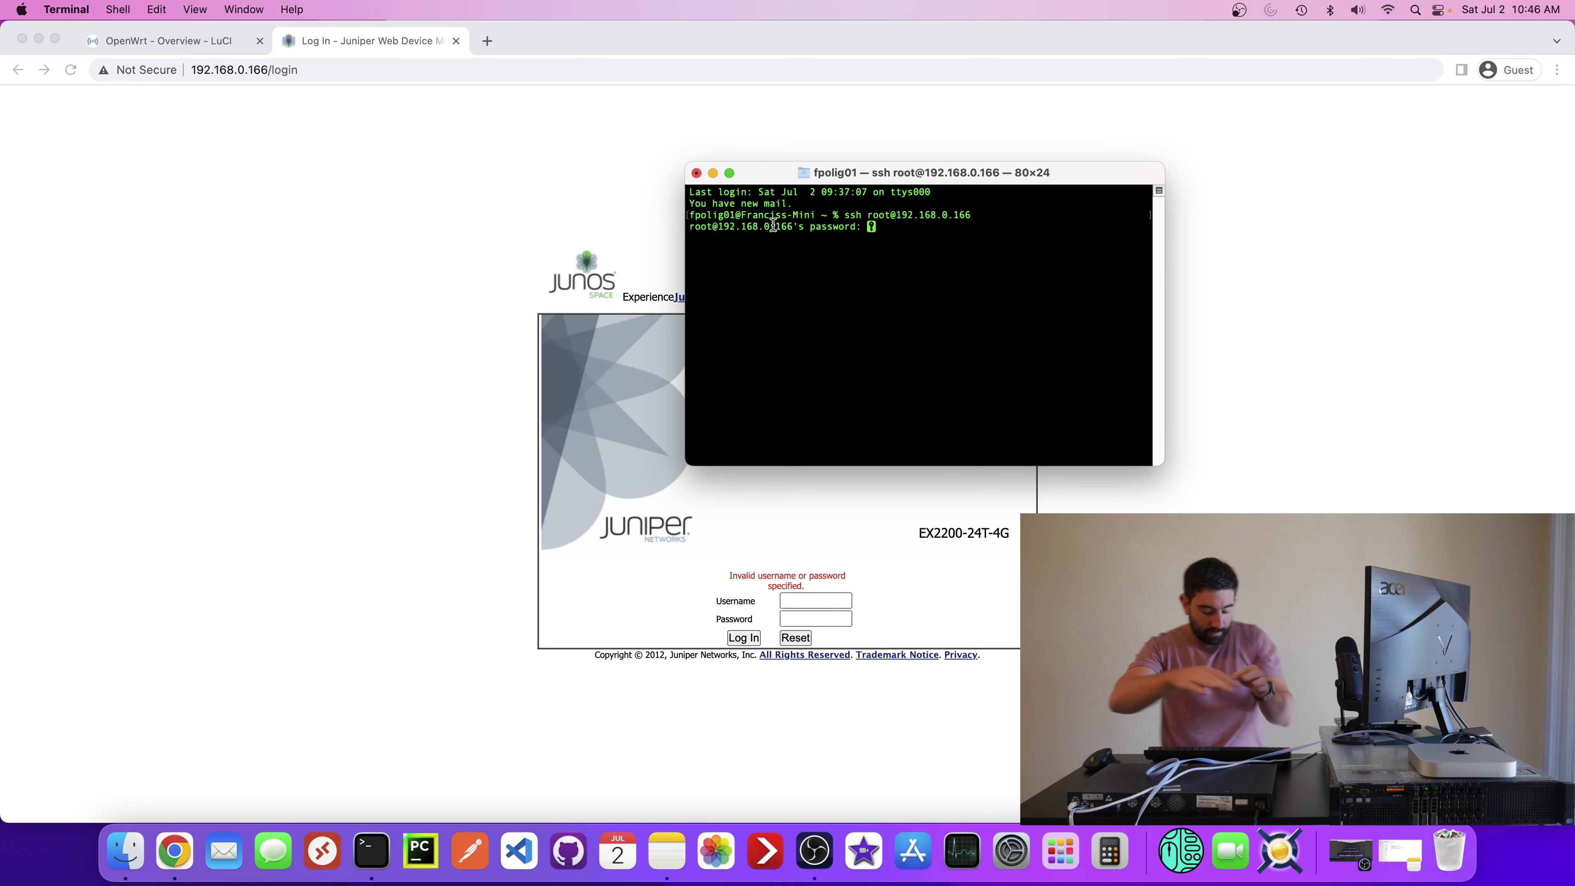
middle_click(358, 36)
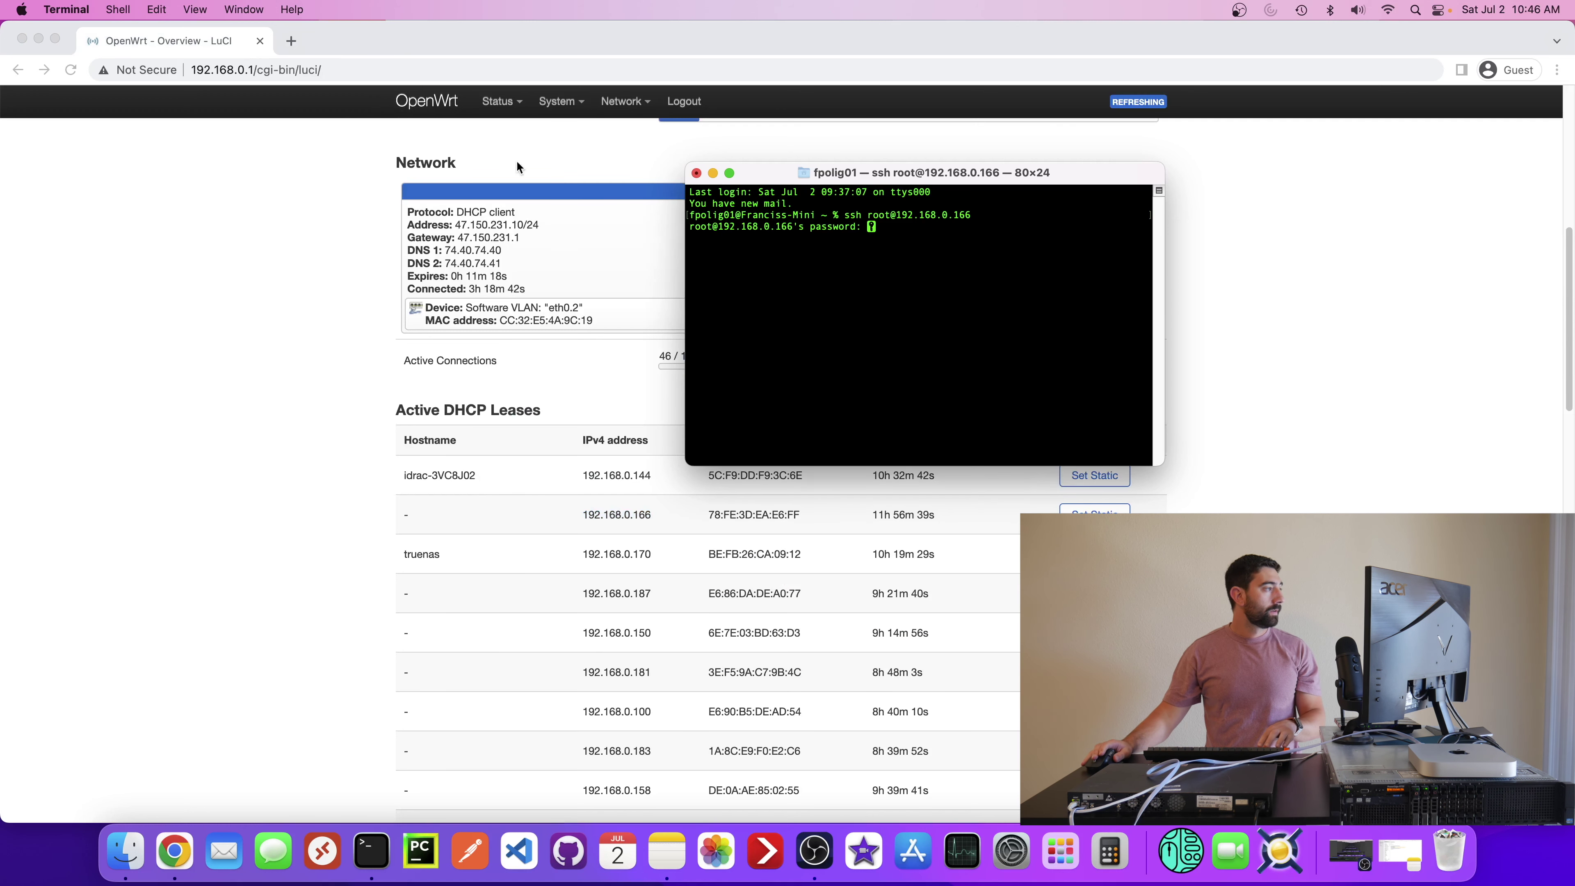
- Minimize Chrome, abort the SSH password prompt with Ctrl+C, and clear the terminal
click(38, 39)
drag(800, 177, 712, 226)
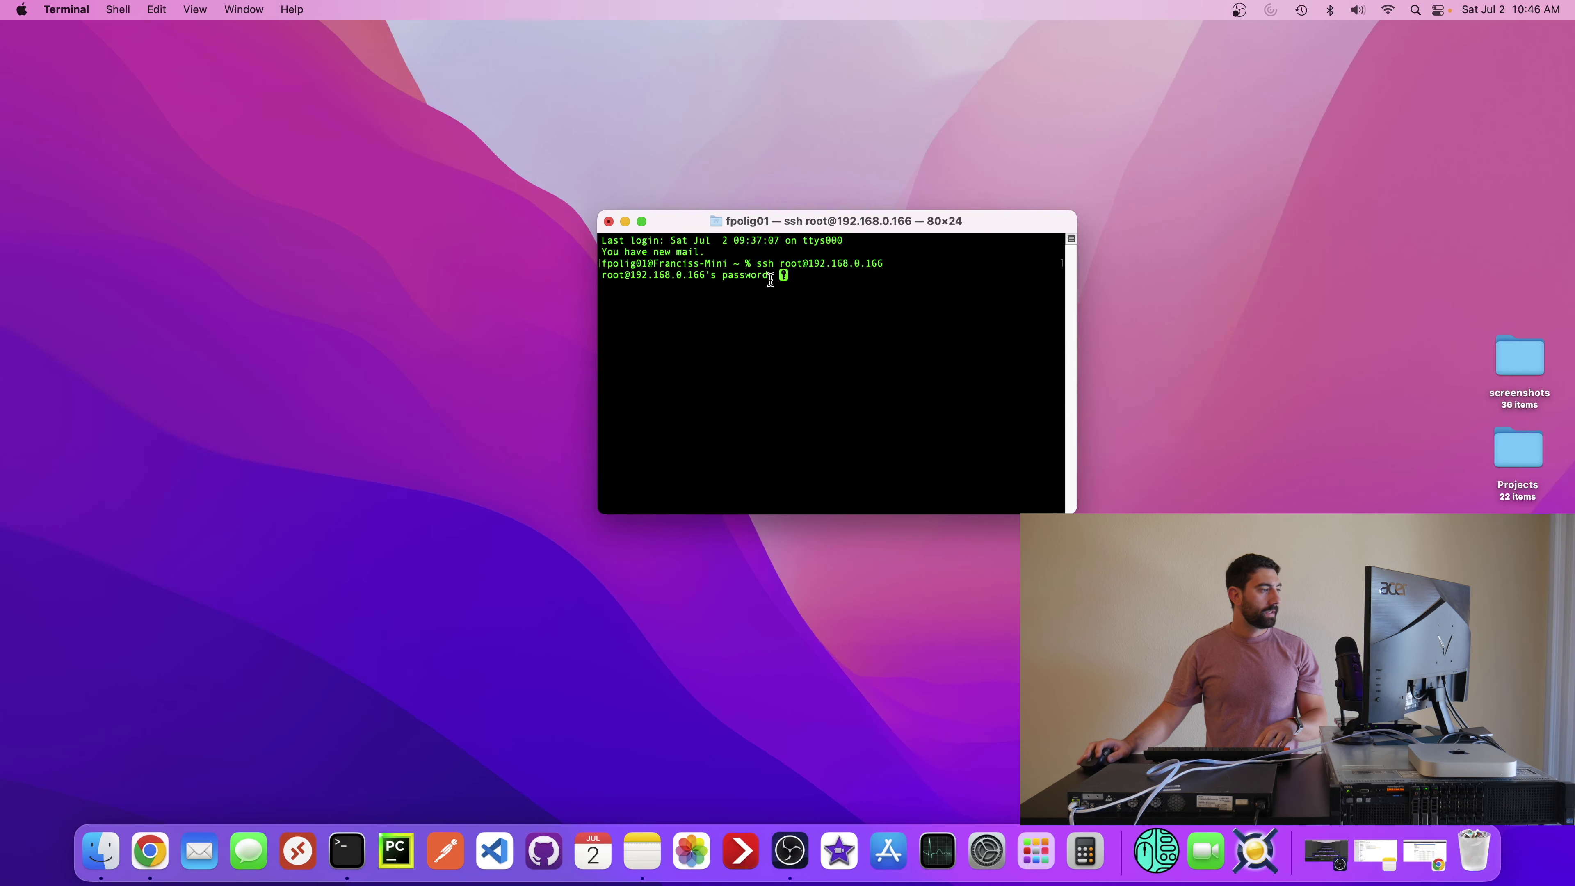
key(ctrl+c)
text(clear)
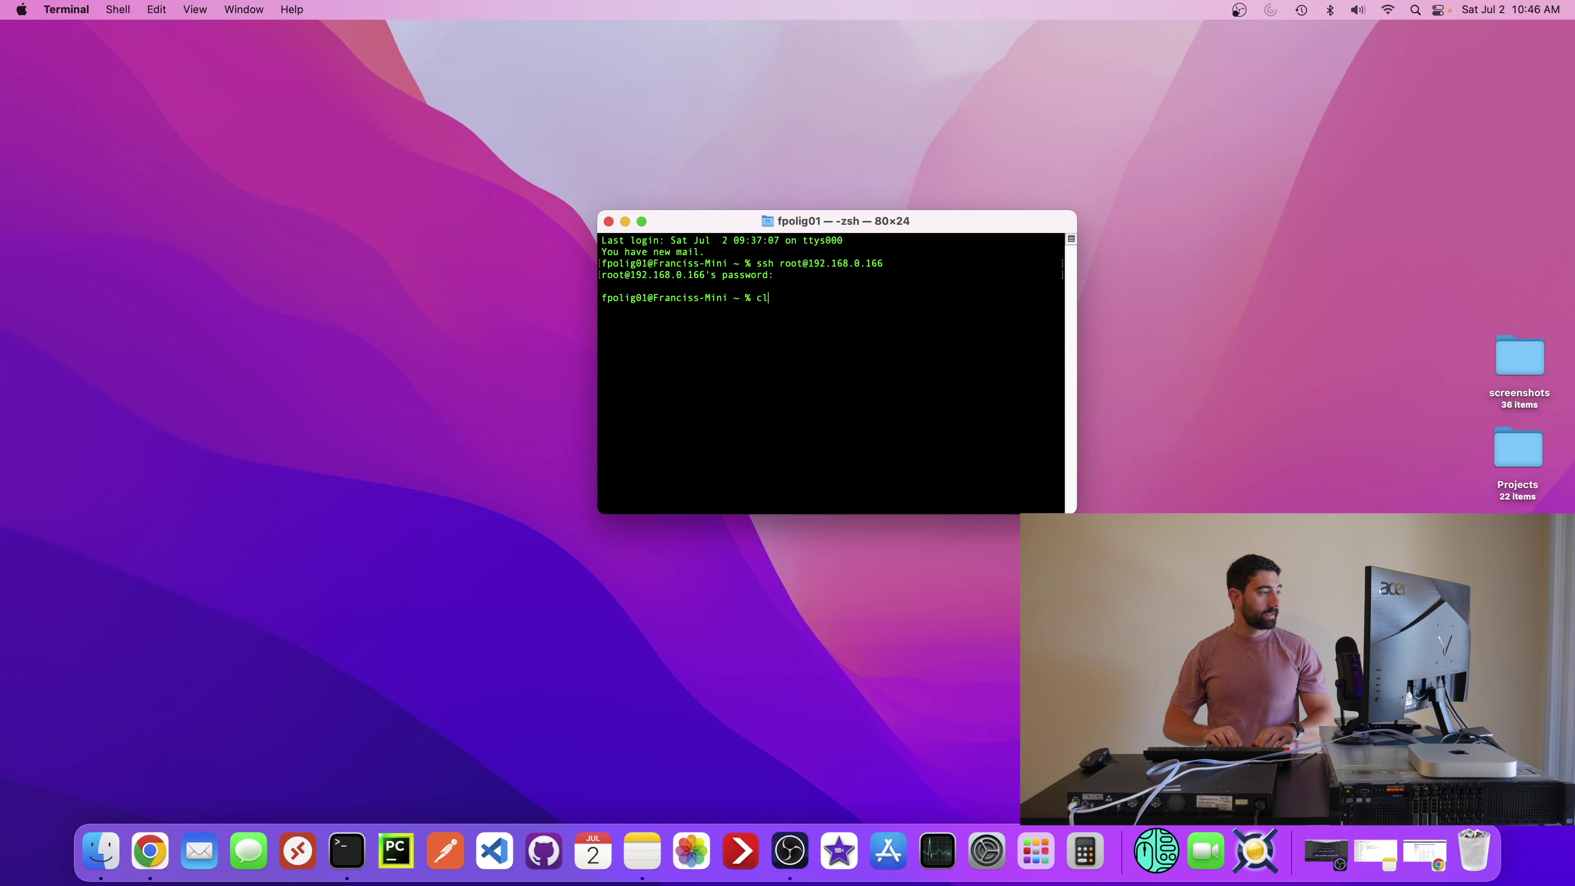
key(Return)
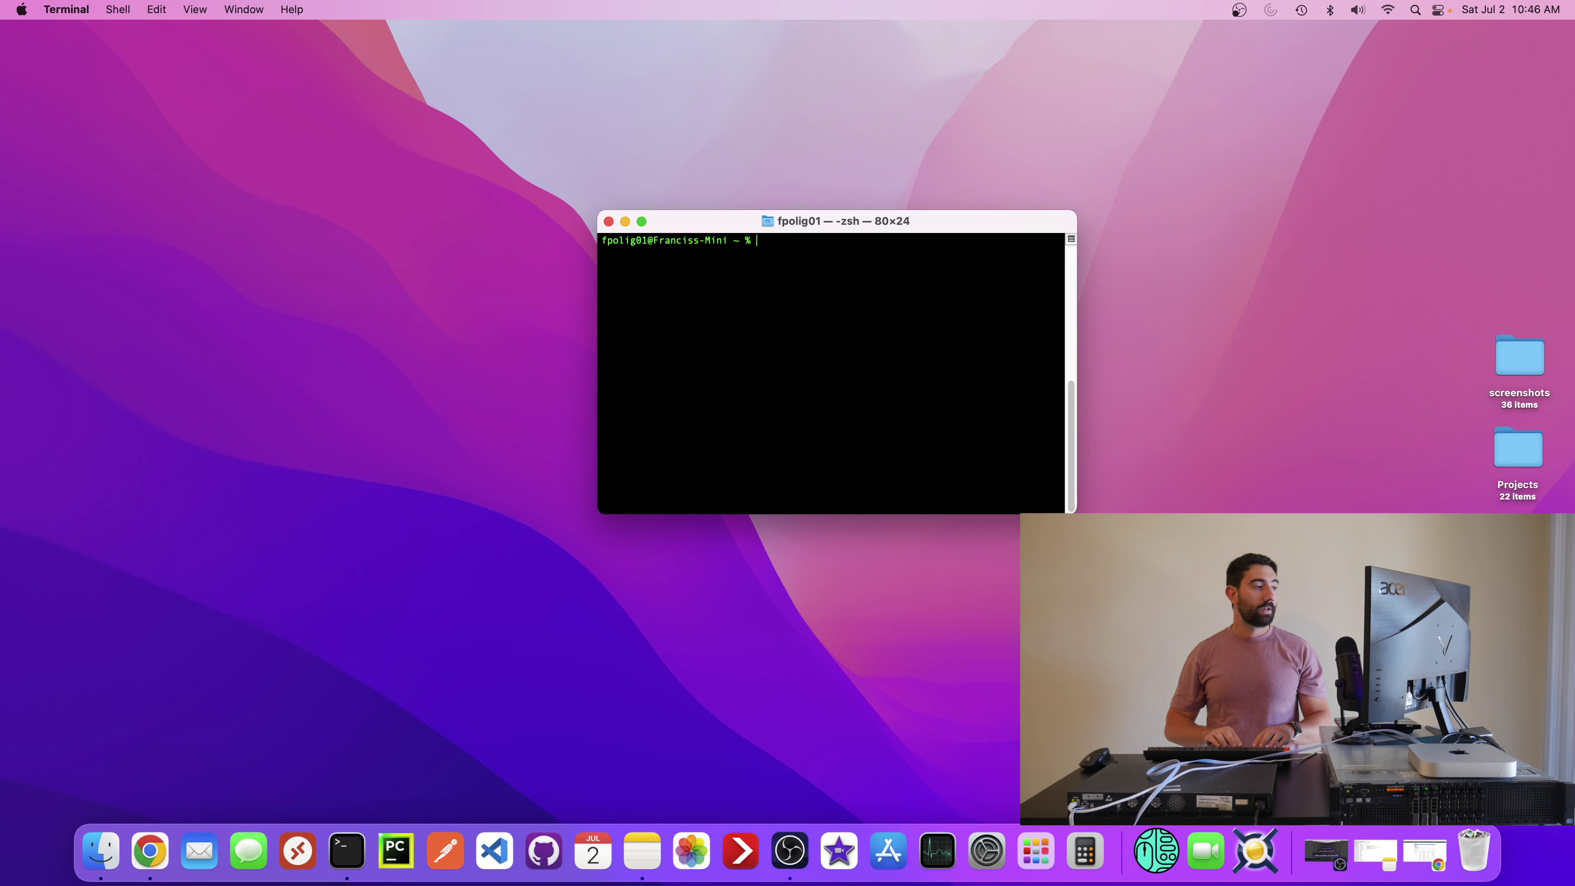
- Start screen, dismiss its splash, and tab-complete the /dev/tty. serial device names
text(screen)
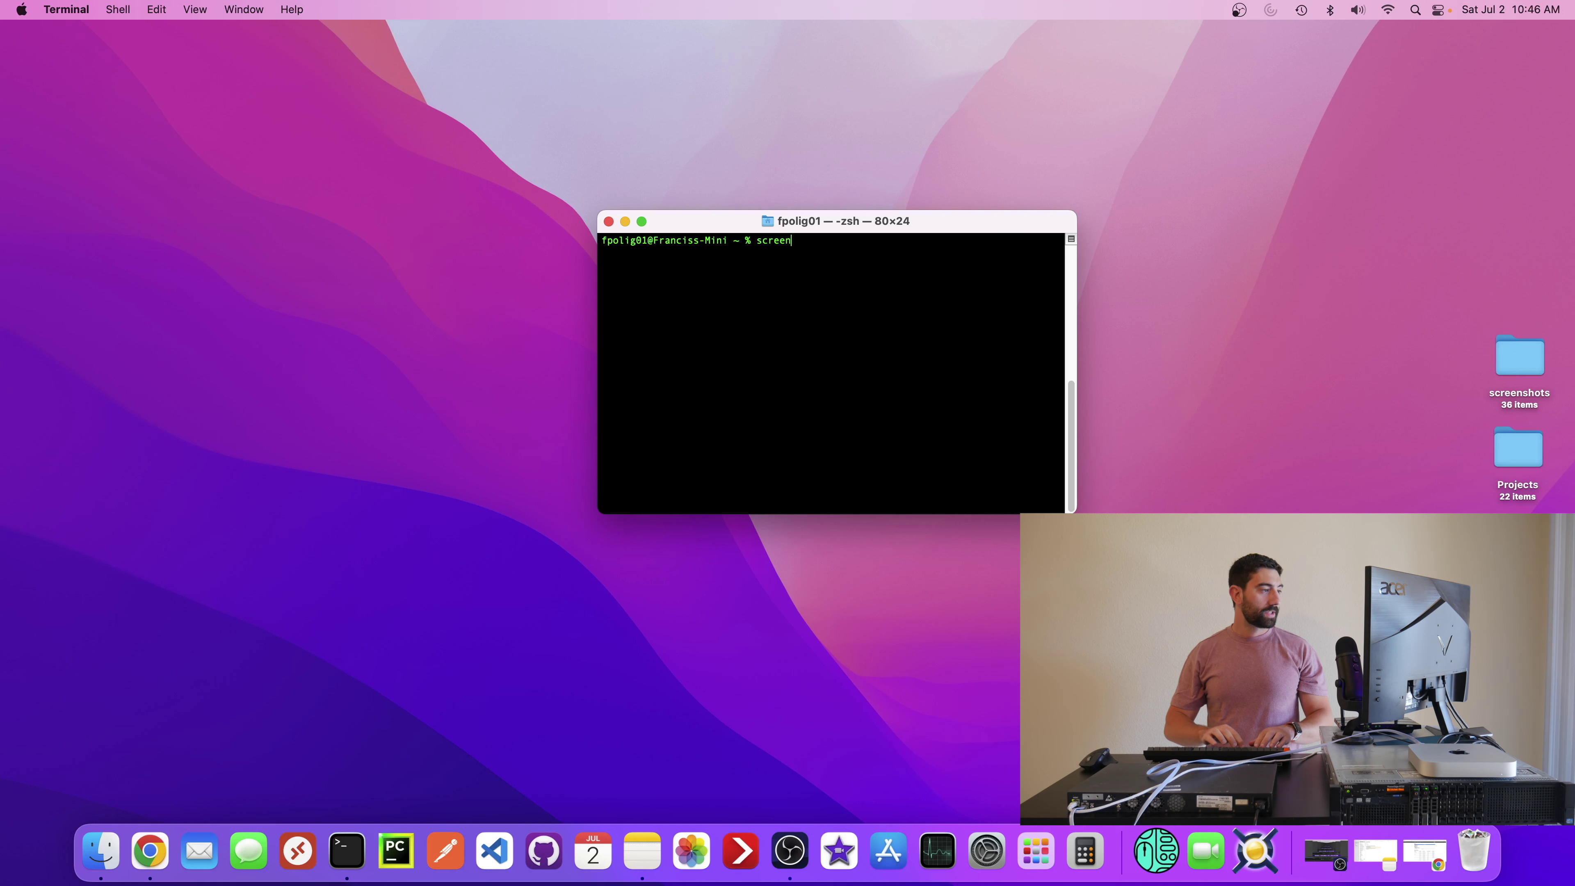
key(Return)
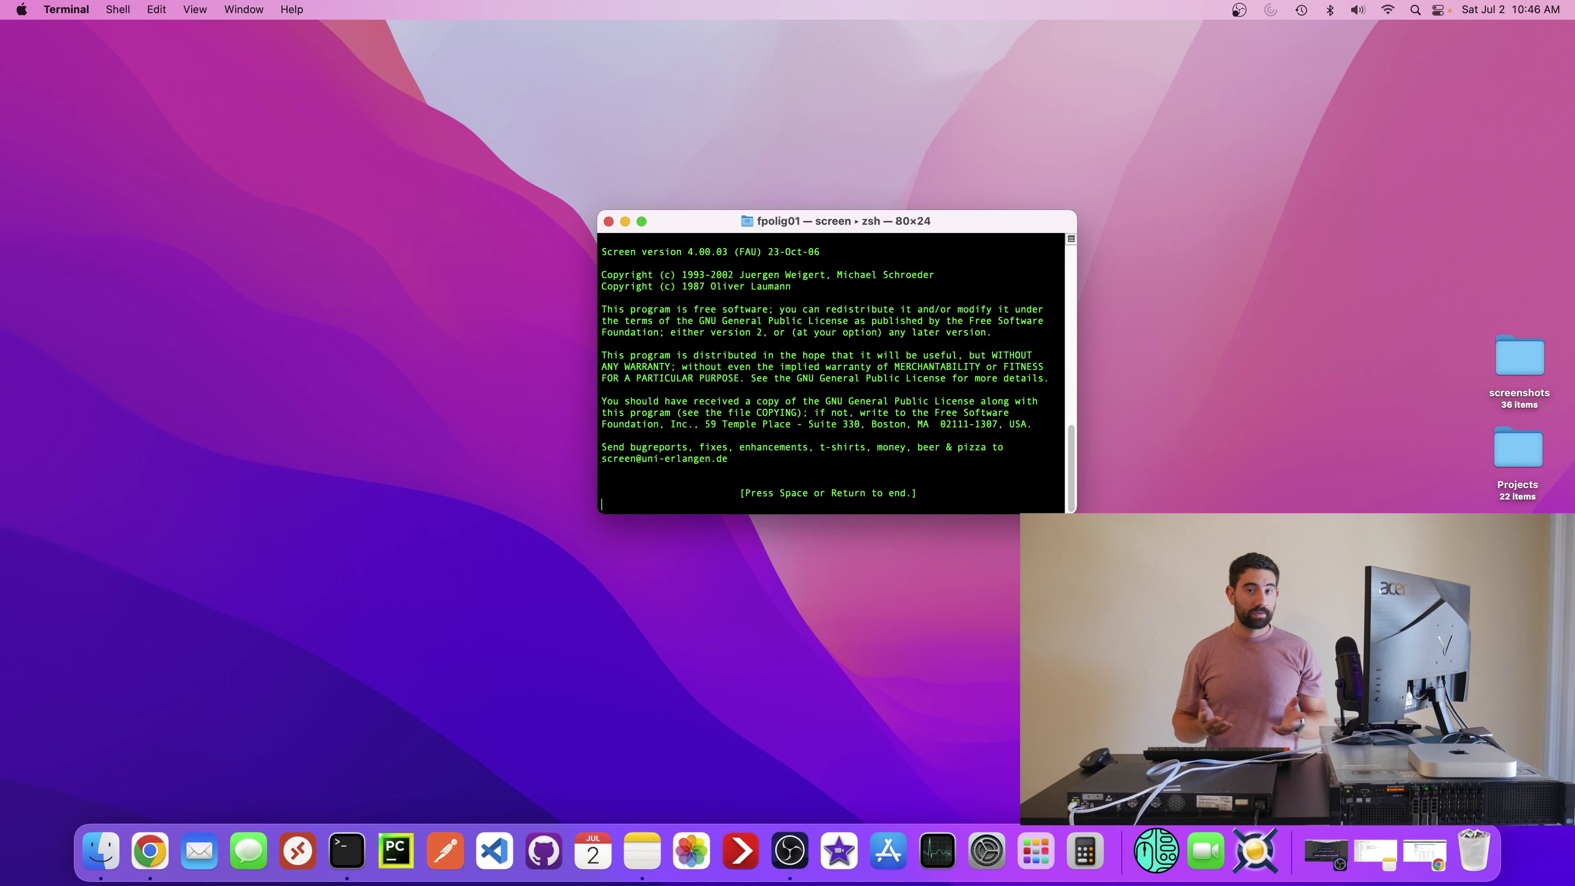
key(Return)
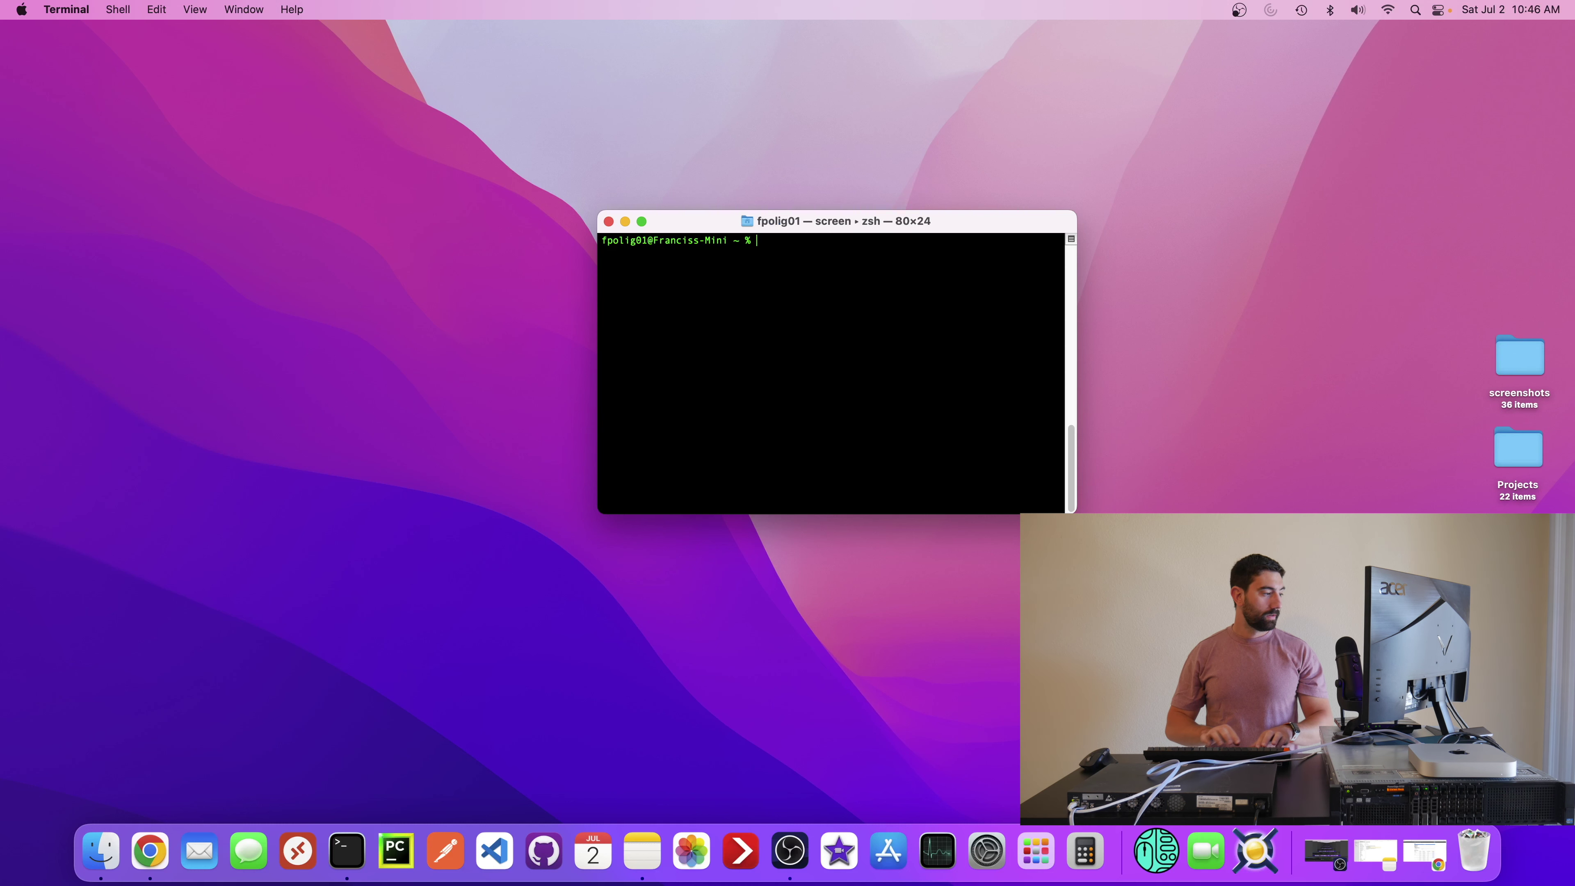
text(scren)
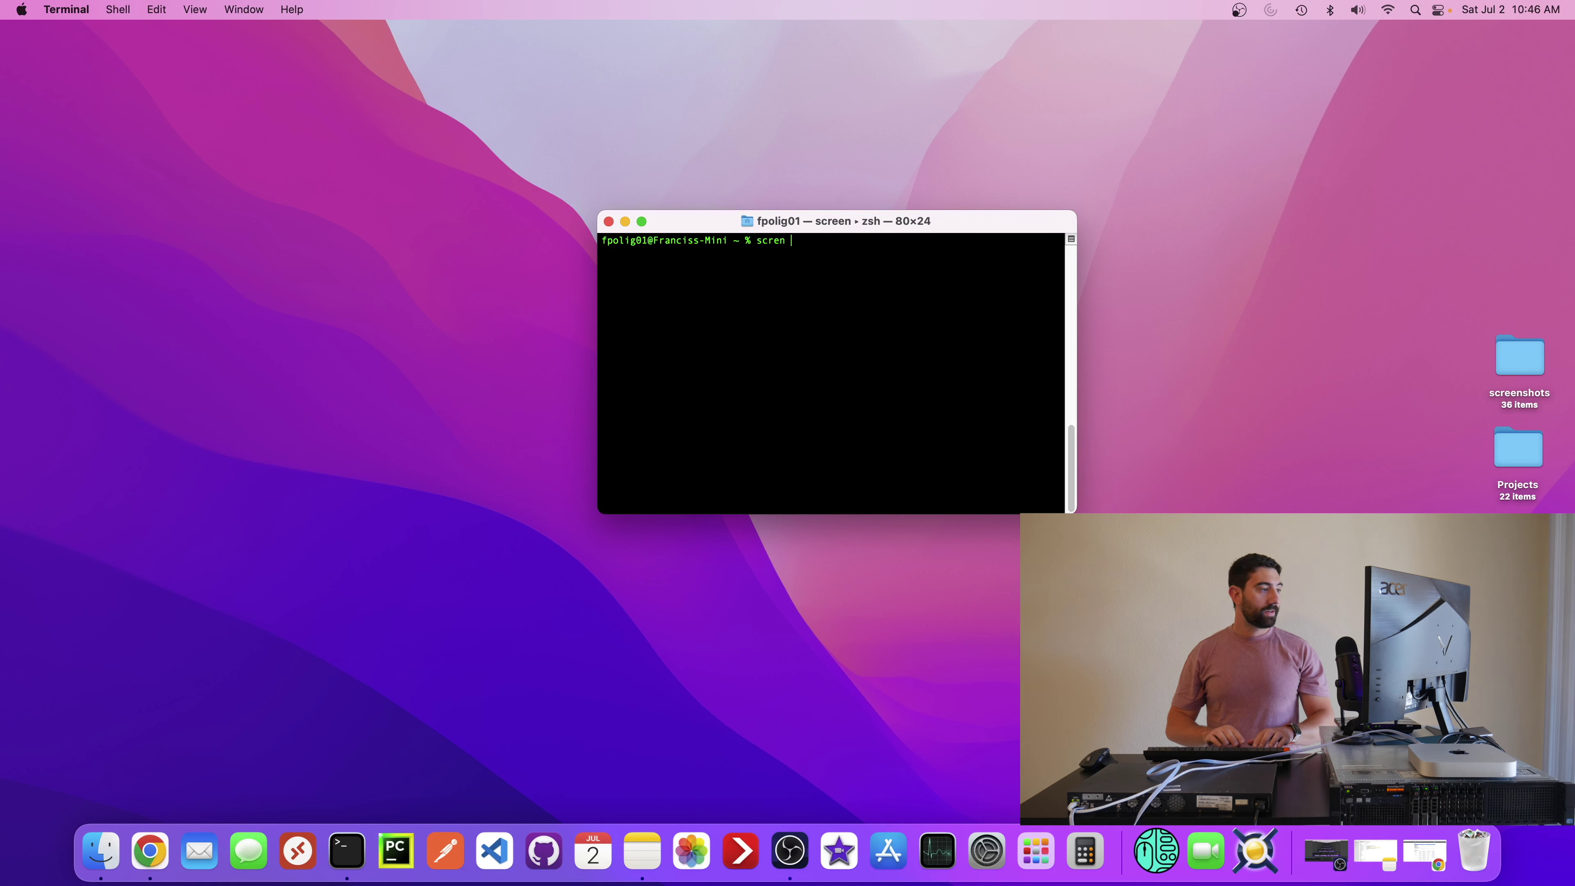
text( /dev/tty)
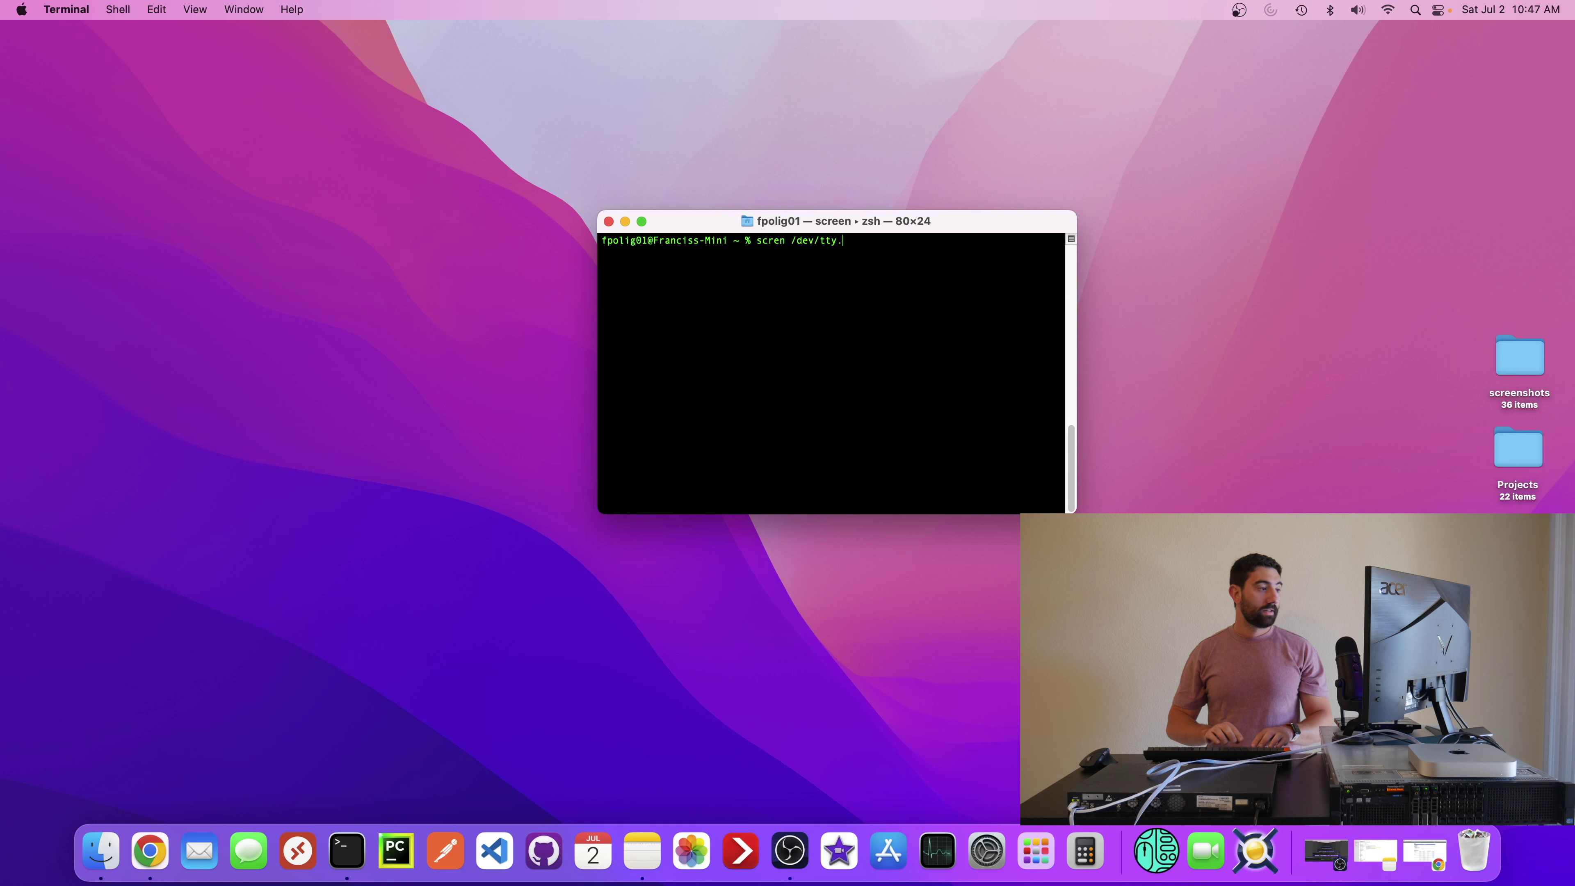
text(.)
key(Tab)
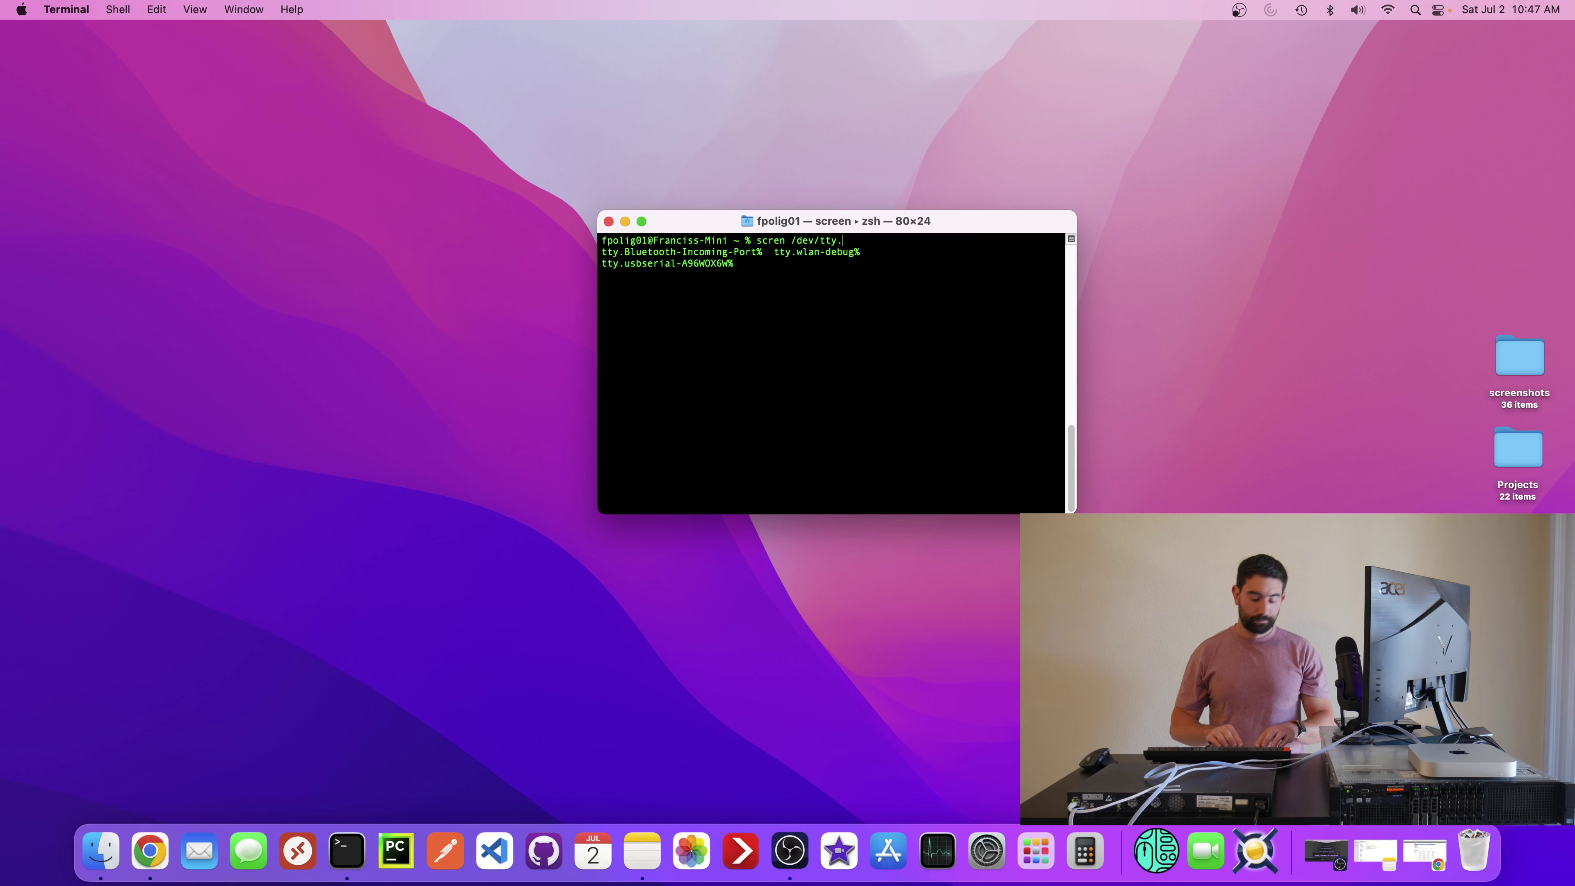
- Run screen /dev/tty.usbserial-A96WOX6W, correcting the 'scren' typo, to open the switch console
text(s)
key(Tab)
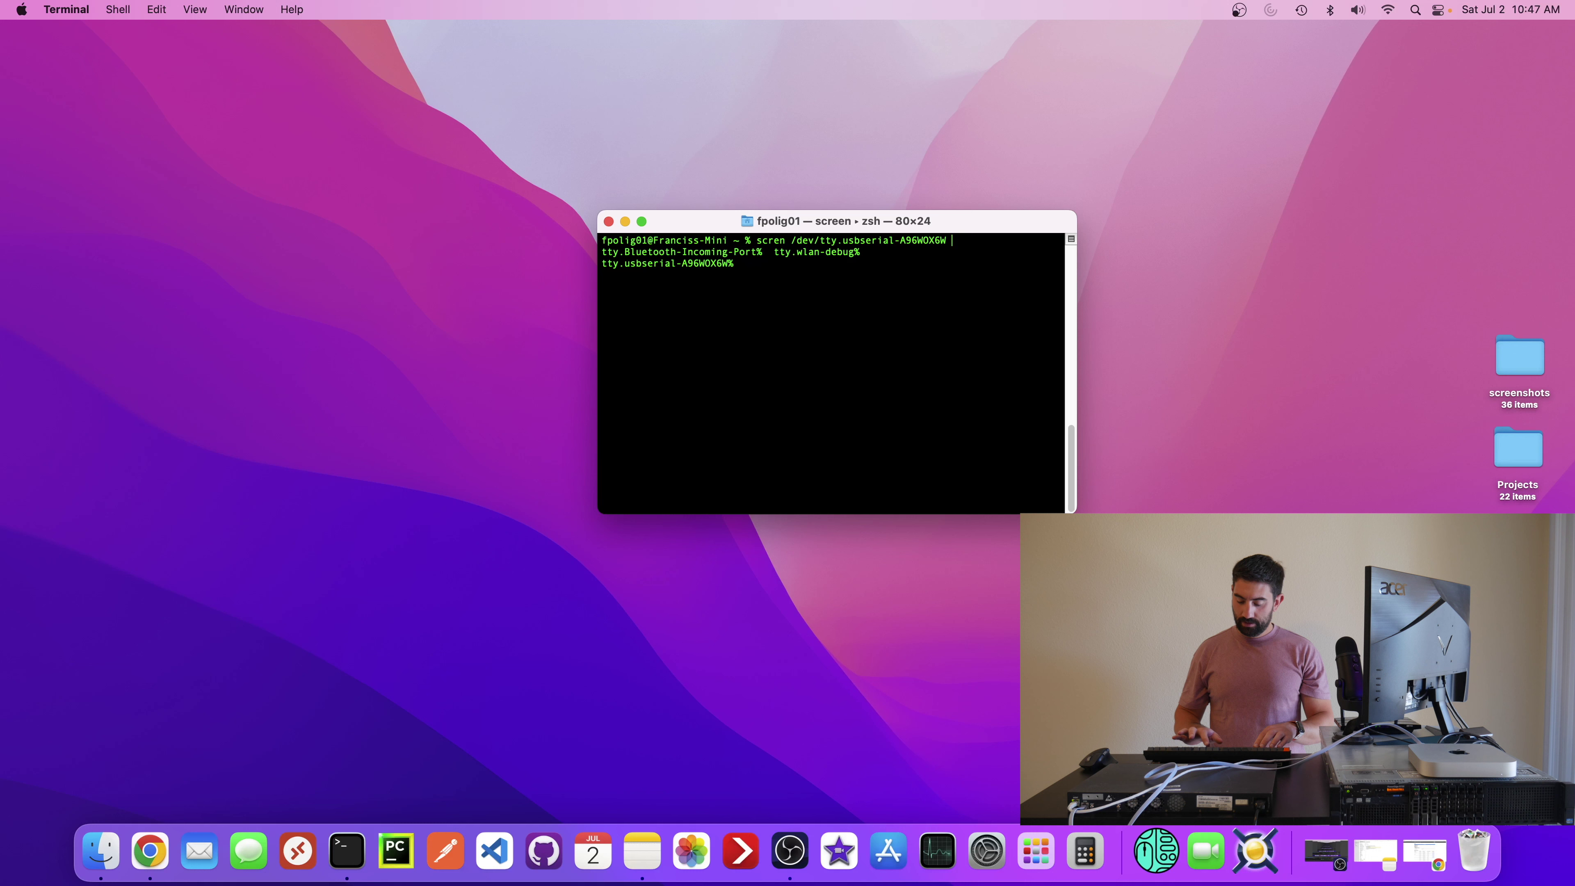
key(Return)
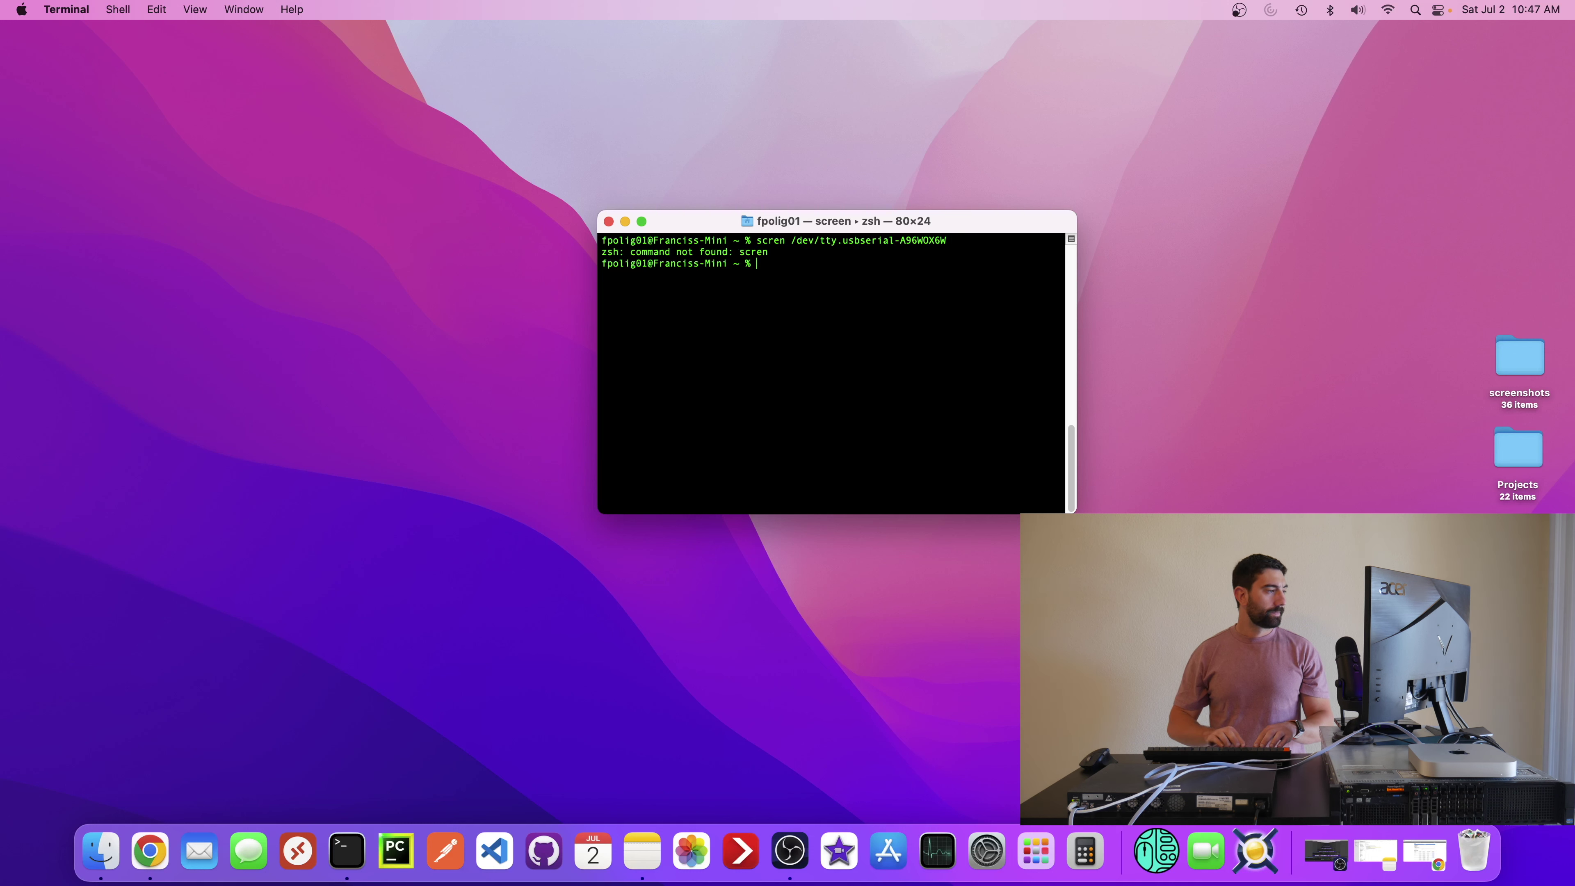
key(Up)
key(Left)
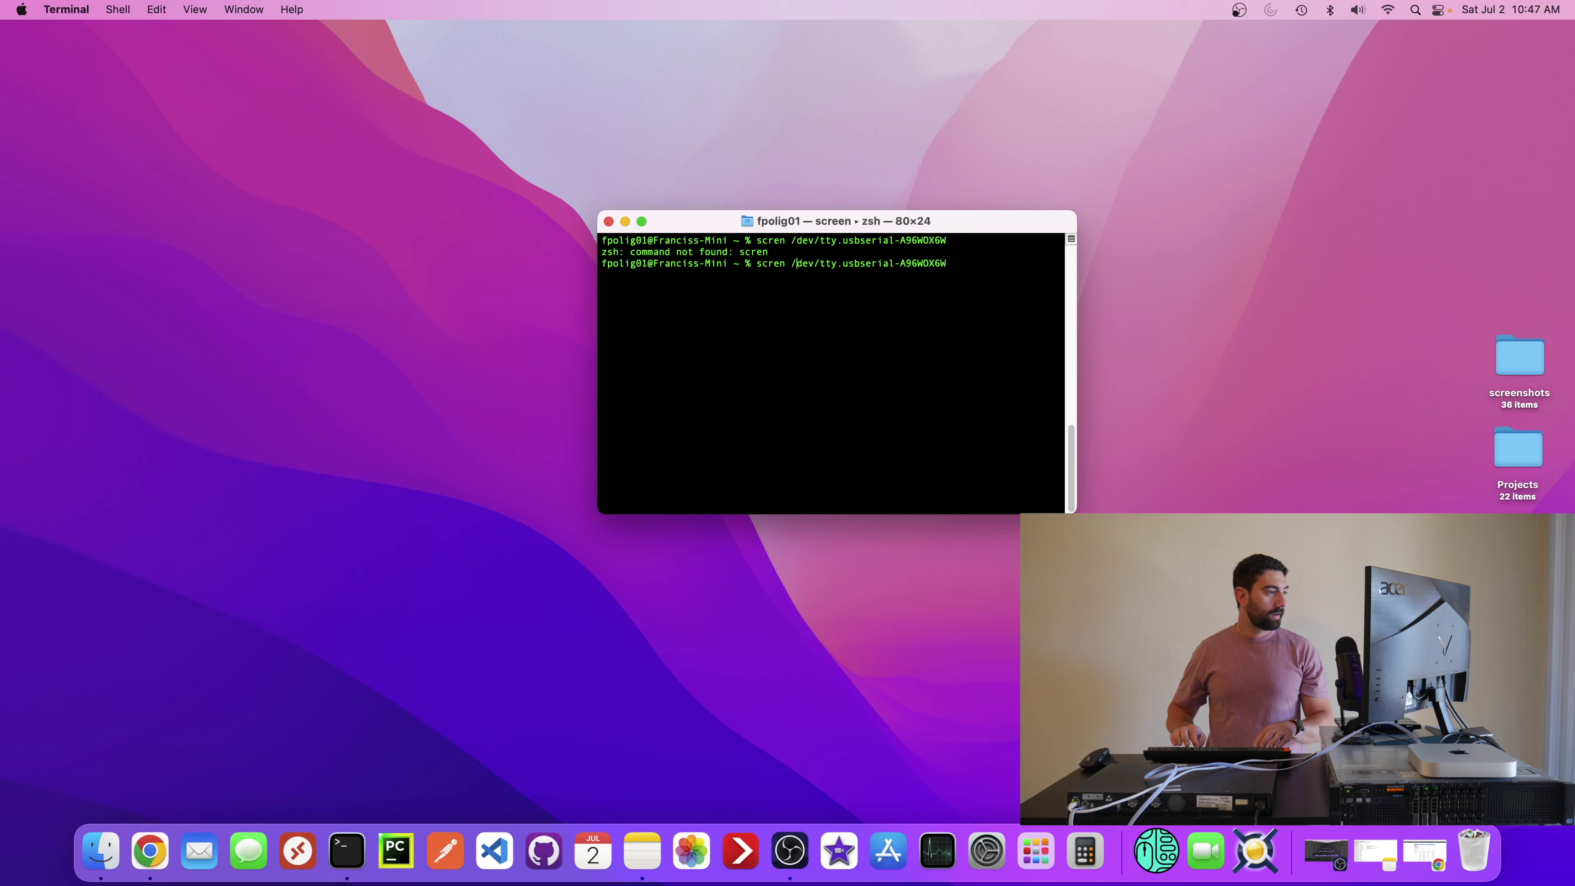
text(e)
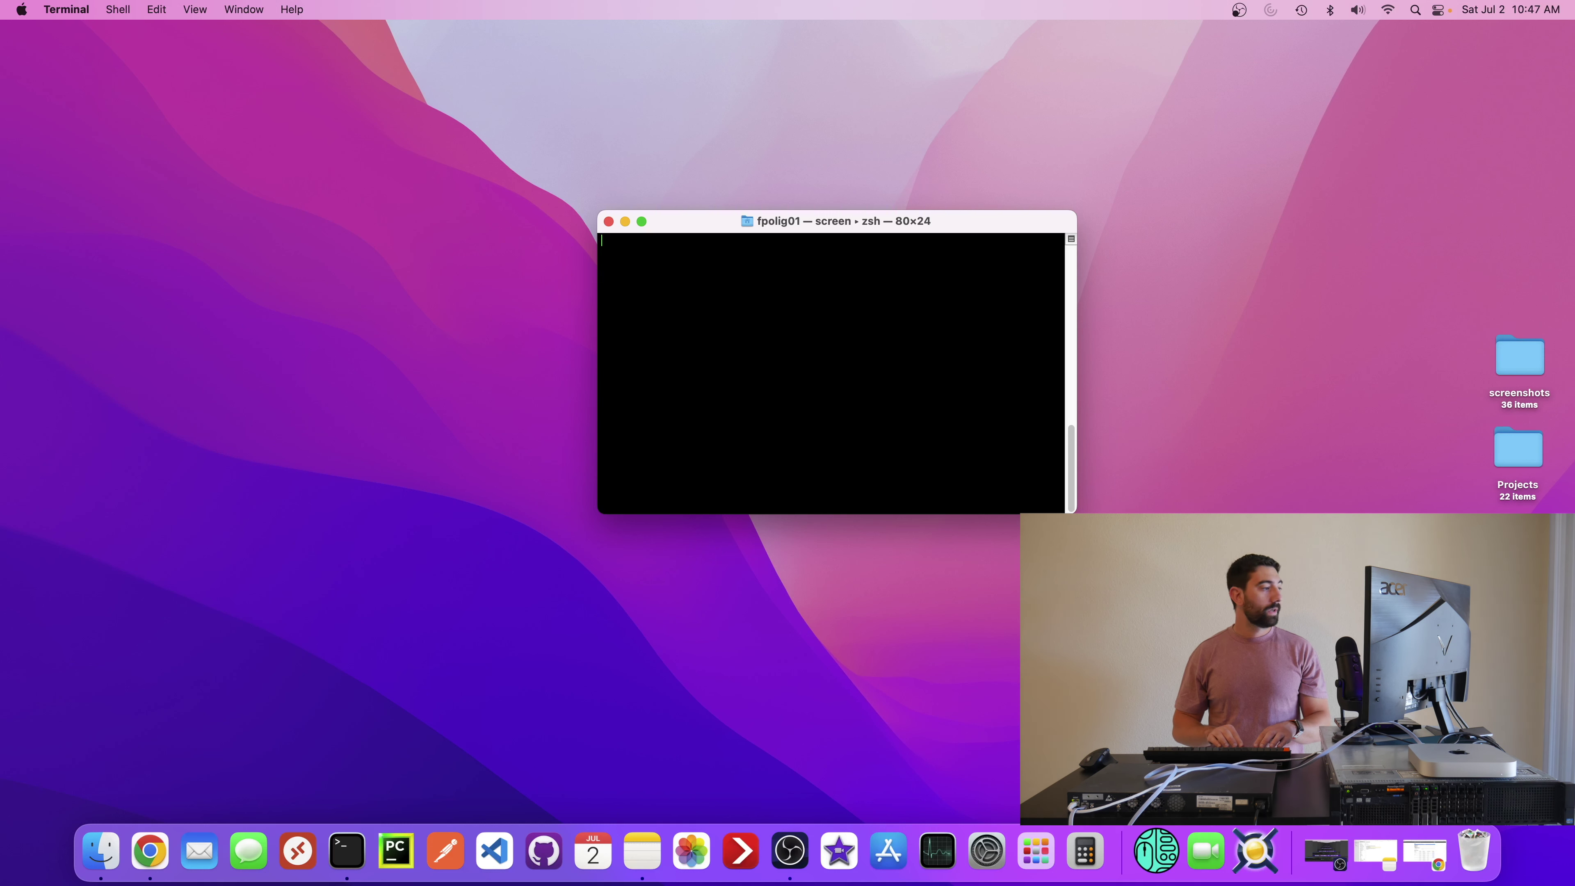
key(Return)
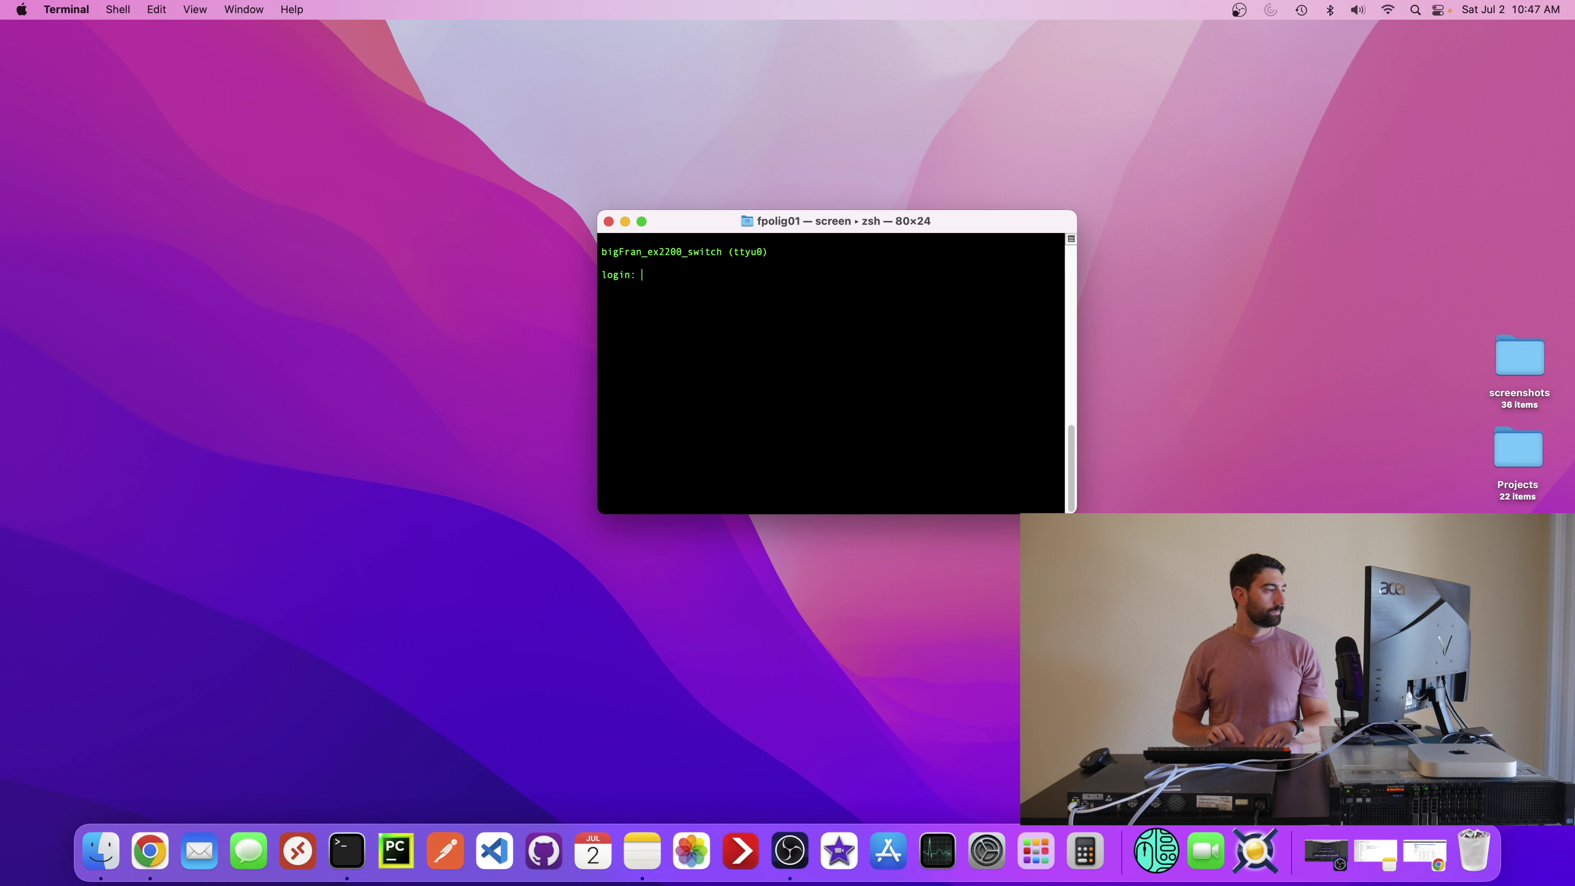